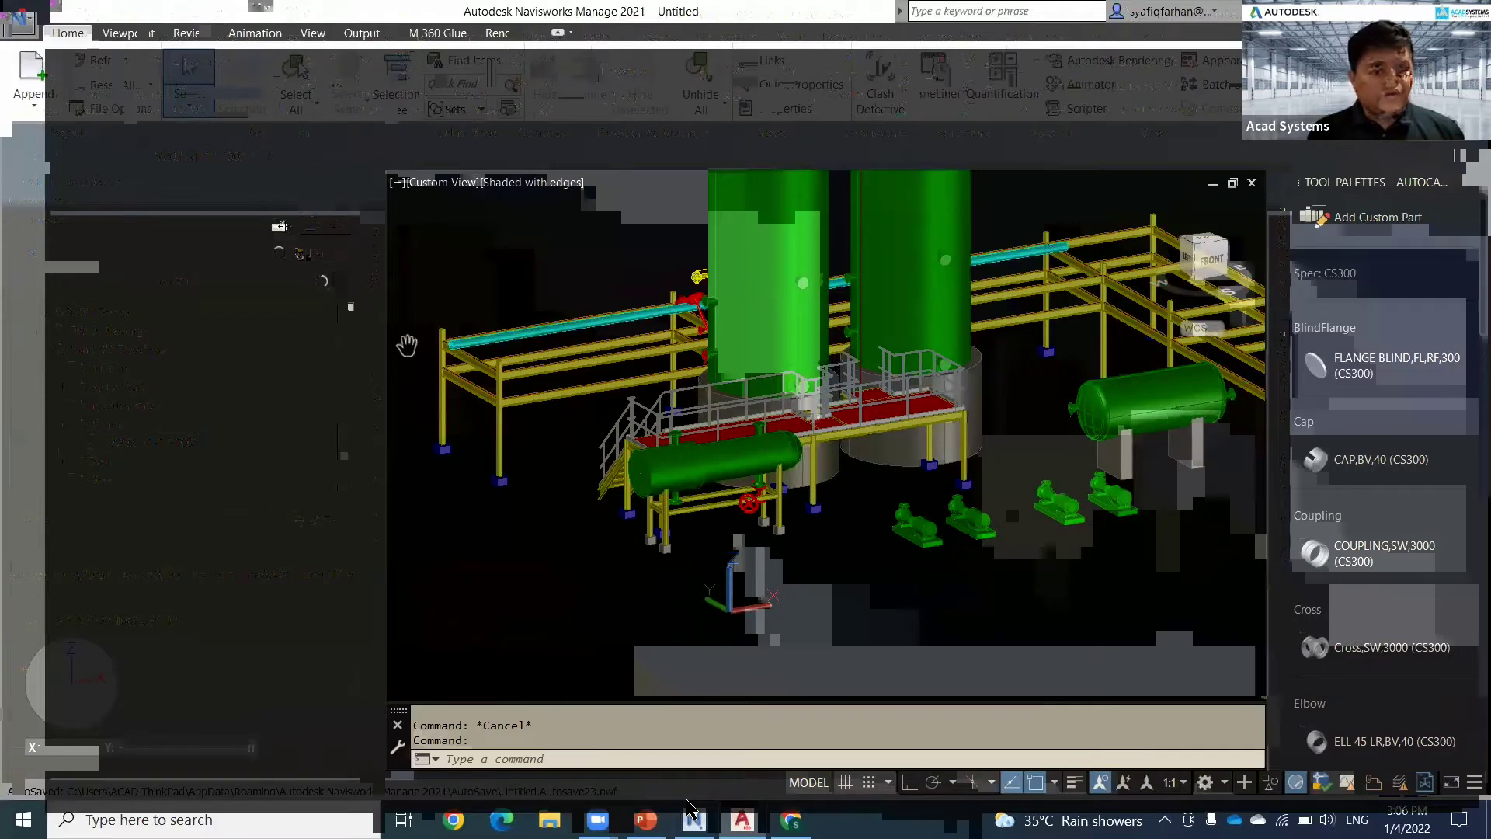
- Switch the current project to Dataset, discarding the changes to the open piping drawing, and collapse the Piping folder
left_click(280, 224)
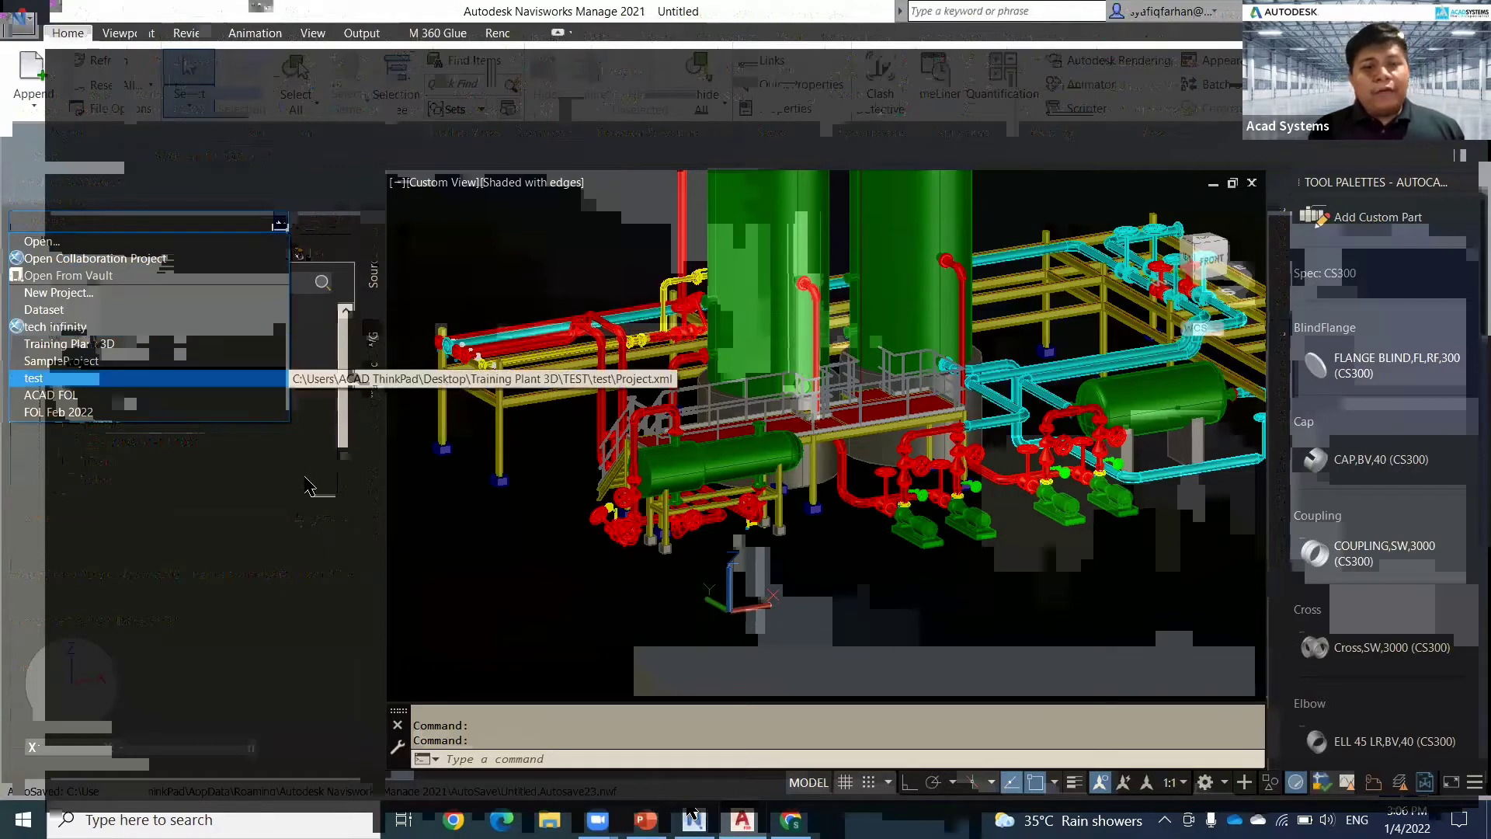
left_click(280, 309)
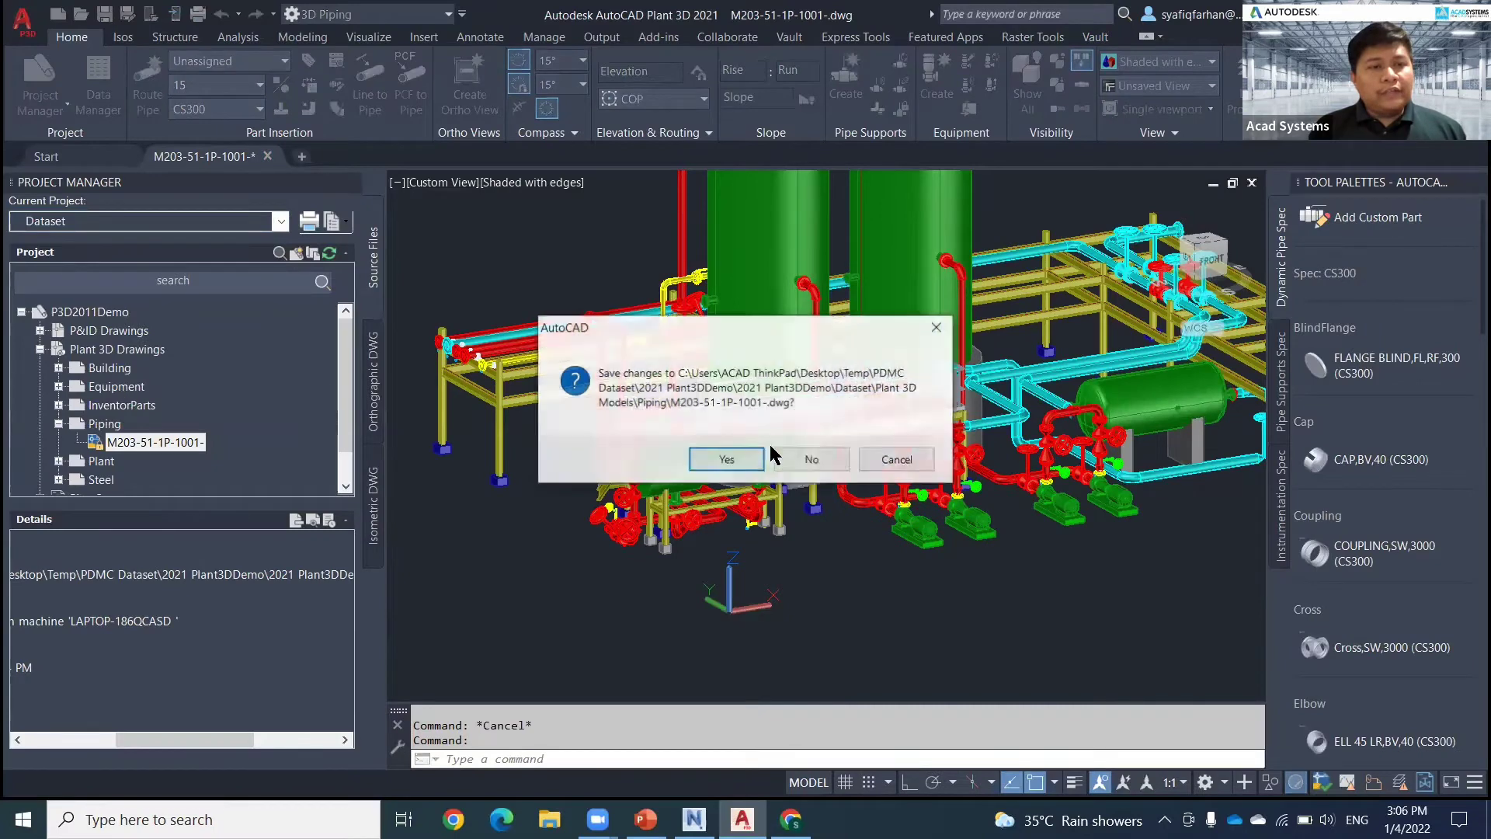
left_click(808, 460)
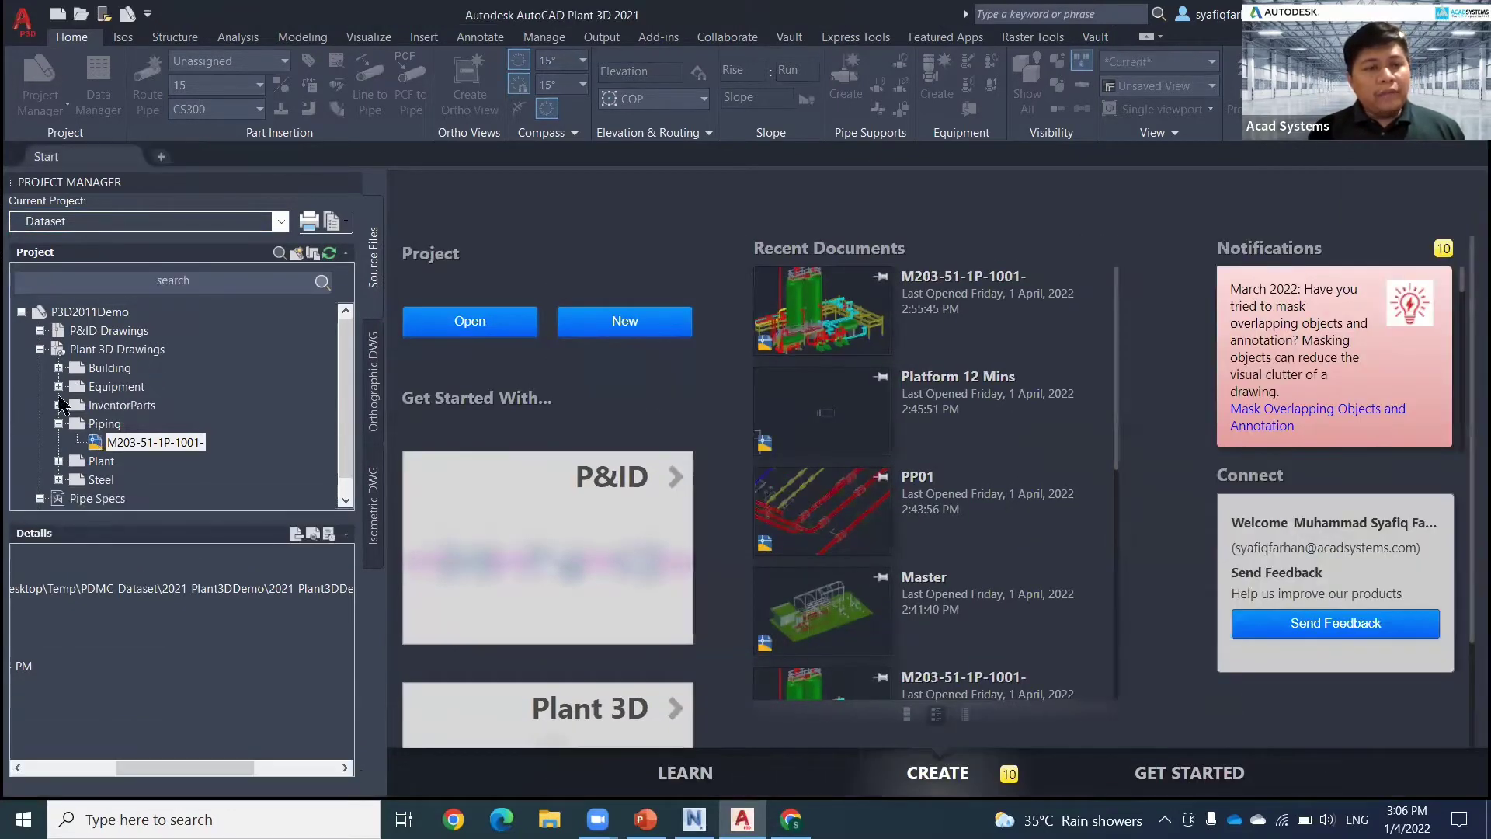
left_click(58, 424)
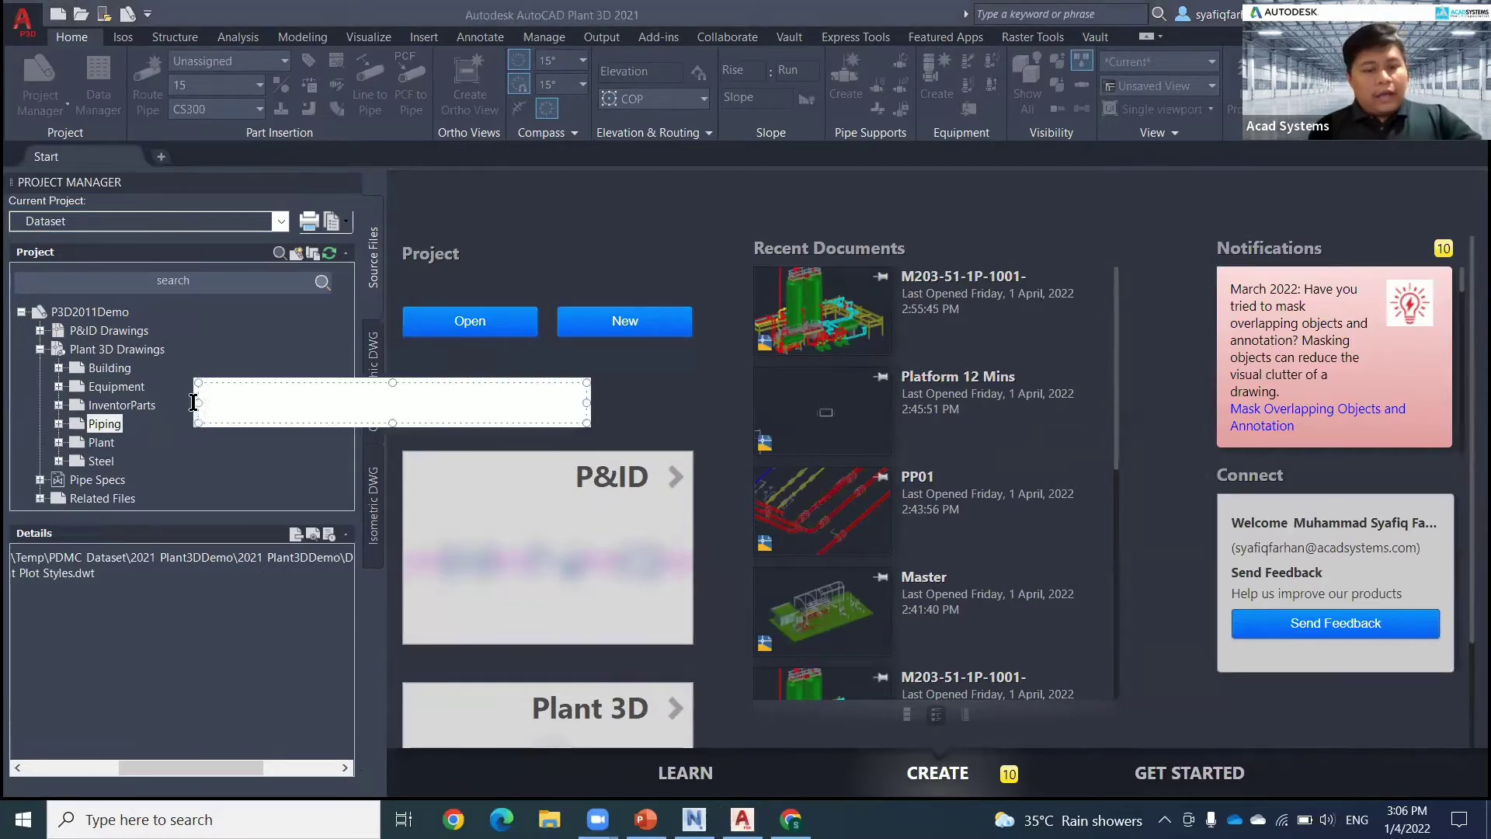
- Annotate the Plant 3D Drawings subfolders on screen with the label XREF and arrows pointing to them, and erase the annotations
left_click(196, 402)
type("XREF")
left_click(266, 486)
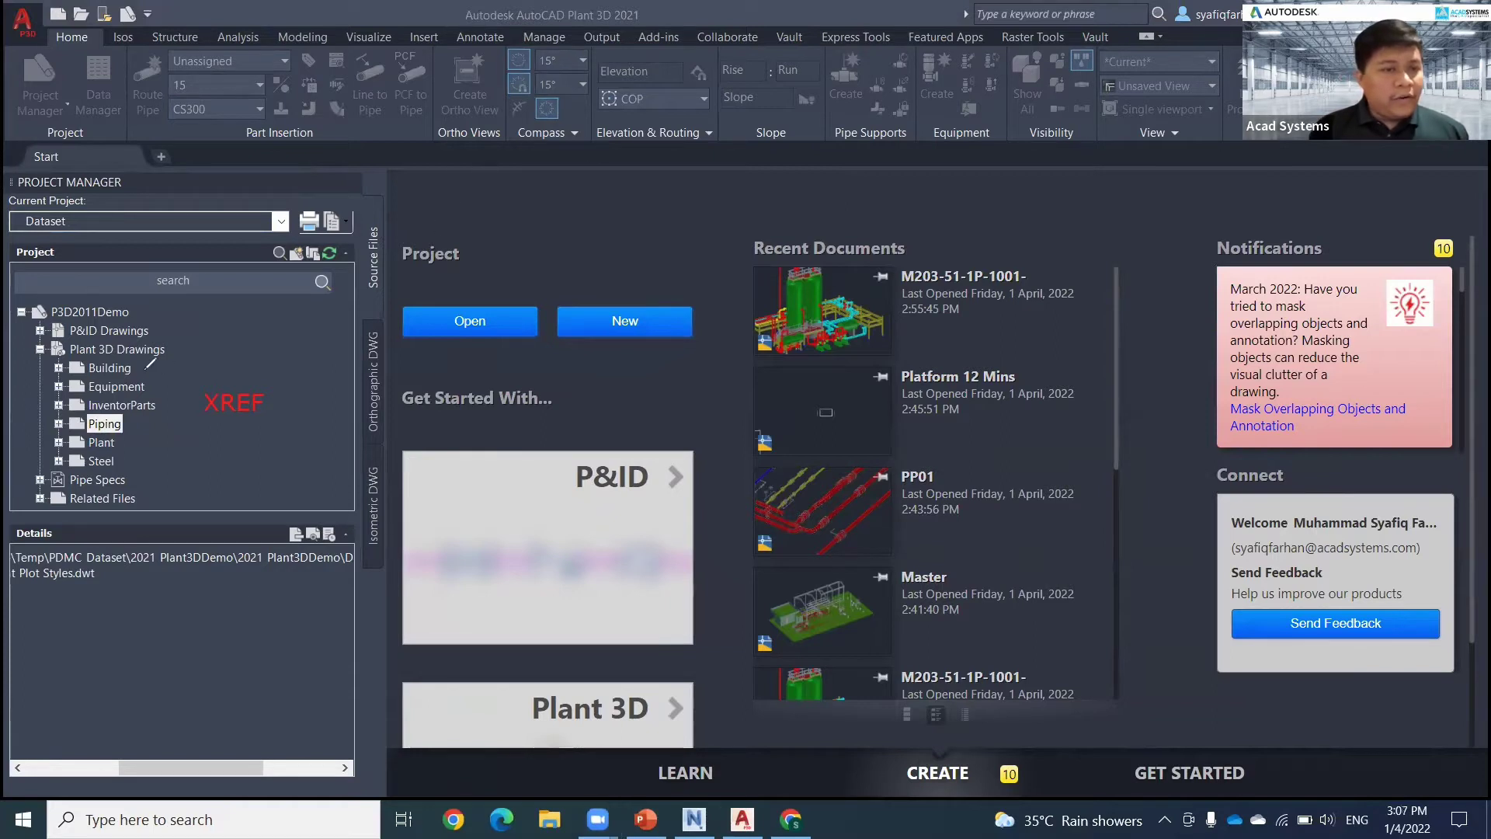
left_click_drag(144, 368, 191, 403)
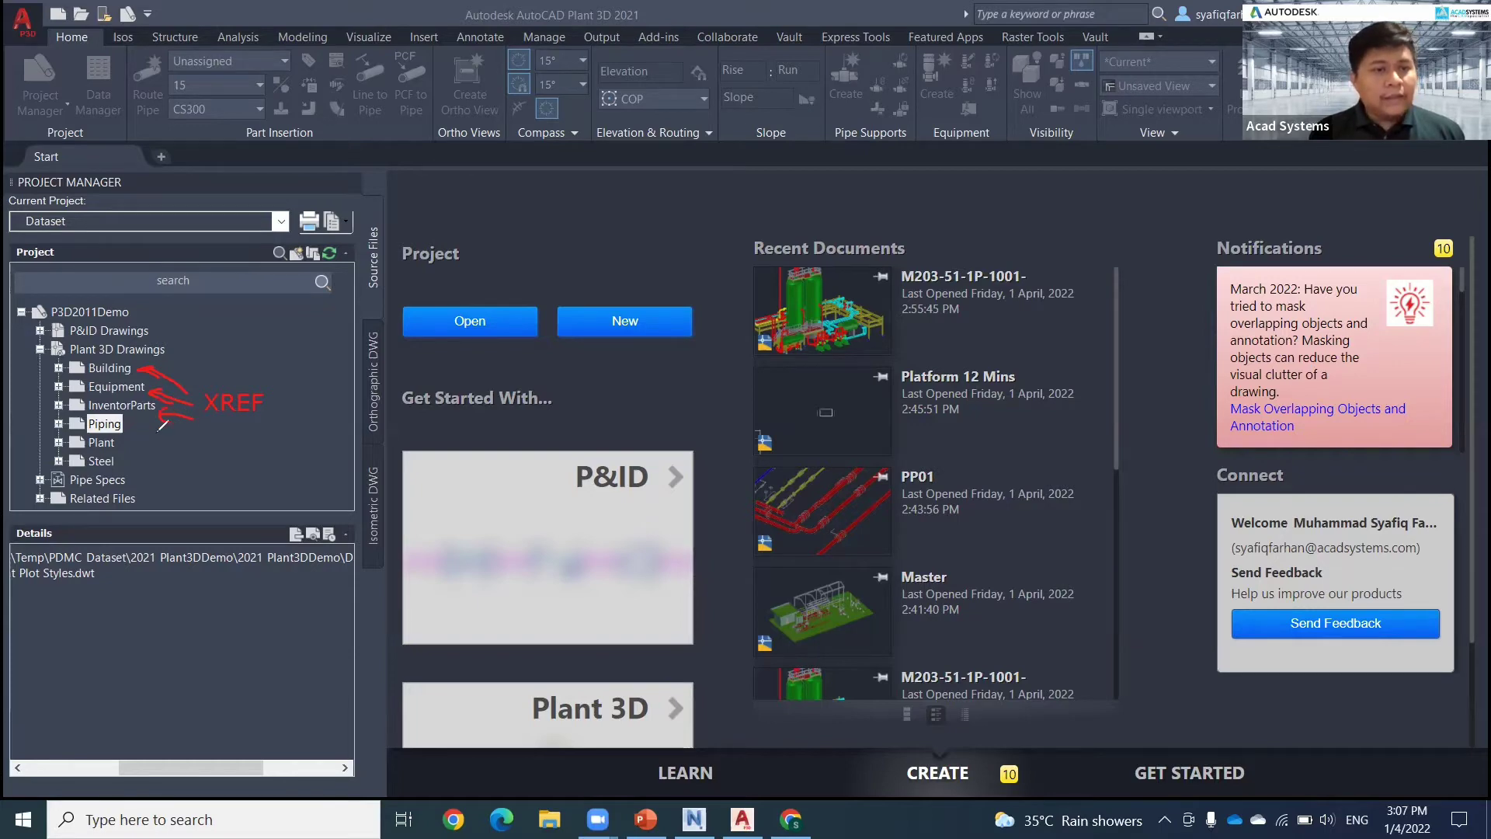
mouse_move(163, 425)
left_mouse_down()
mouse_move(208, 415)
mouse_move(164, 433)
mouse_move(208, 428)
left_mouse_up()
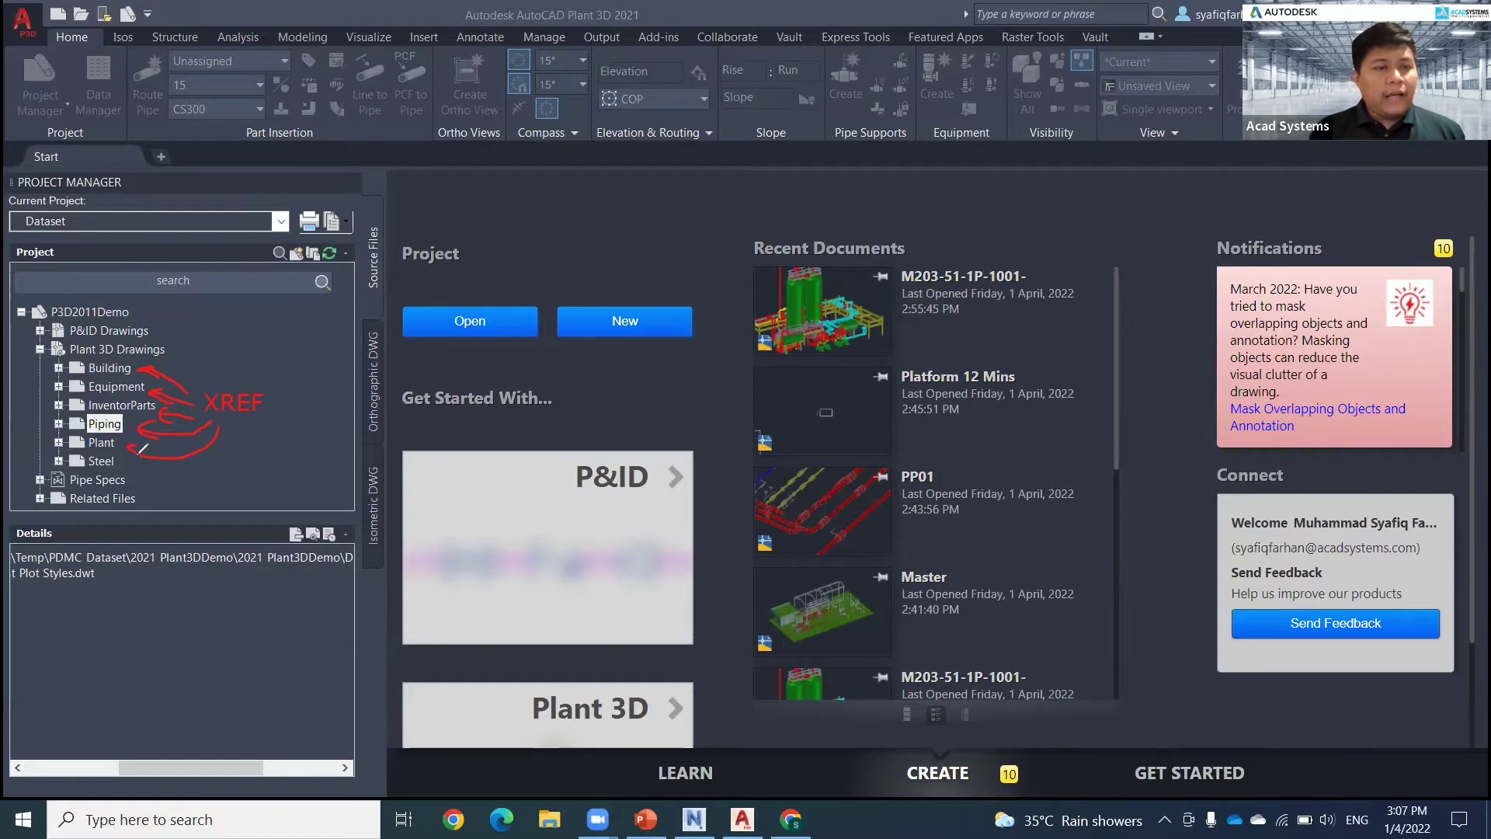
mouse_move(138, 466)
left_mouse_down()
mouse_move(212, 457)
mouse_move(237, 429)
left_mouse_up()
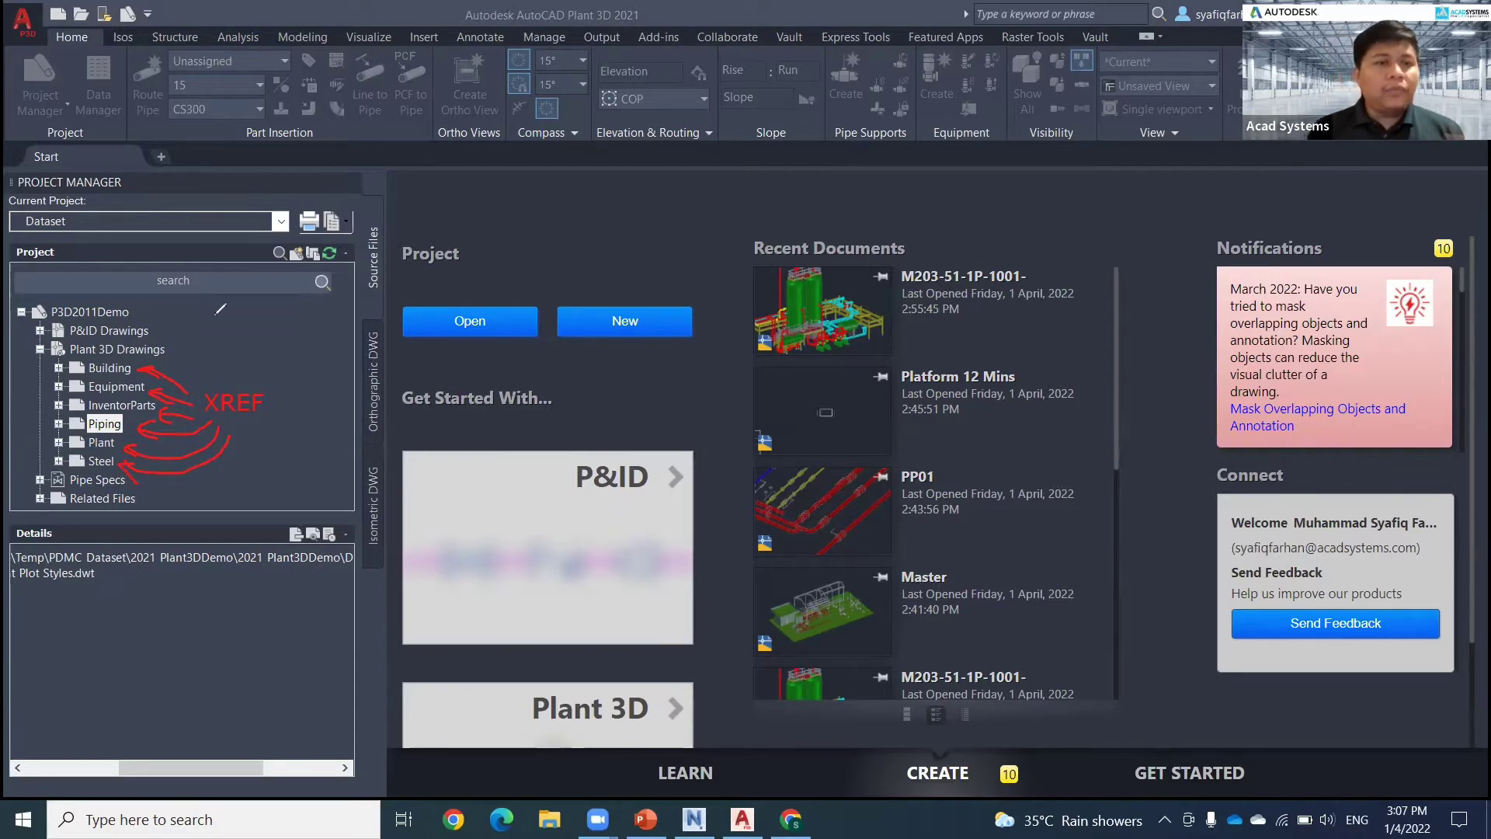
key("e")
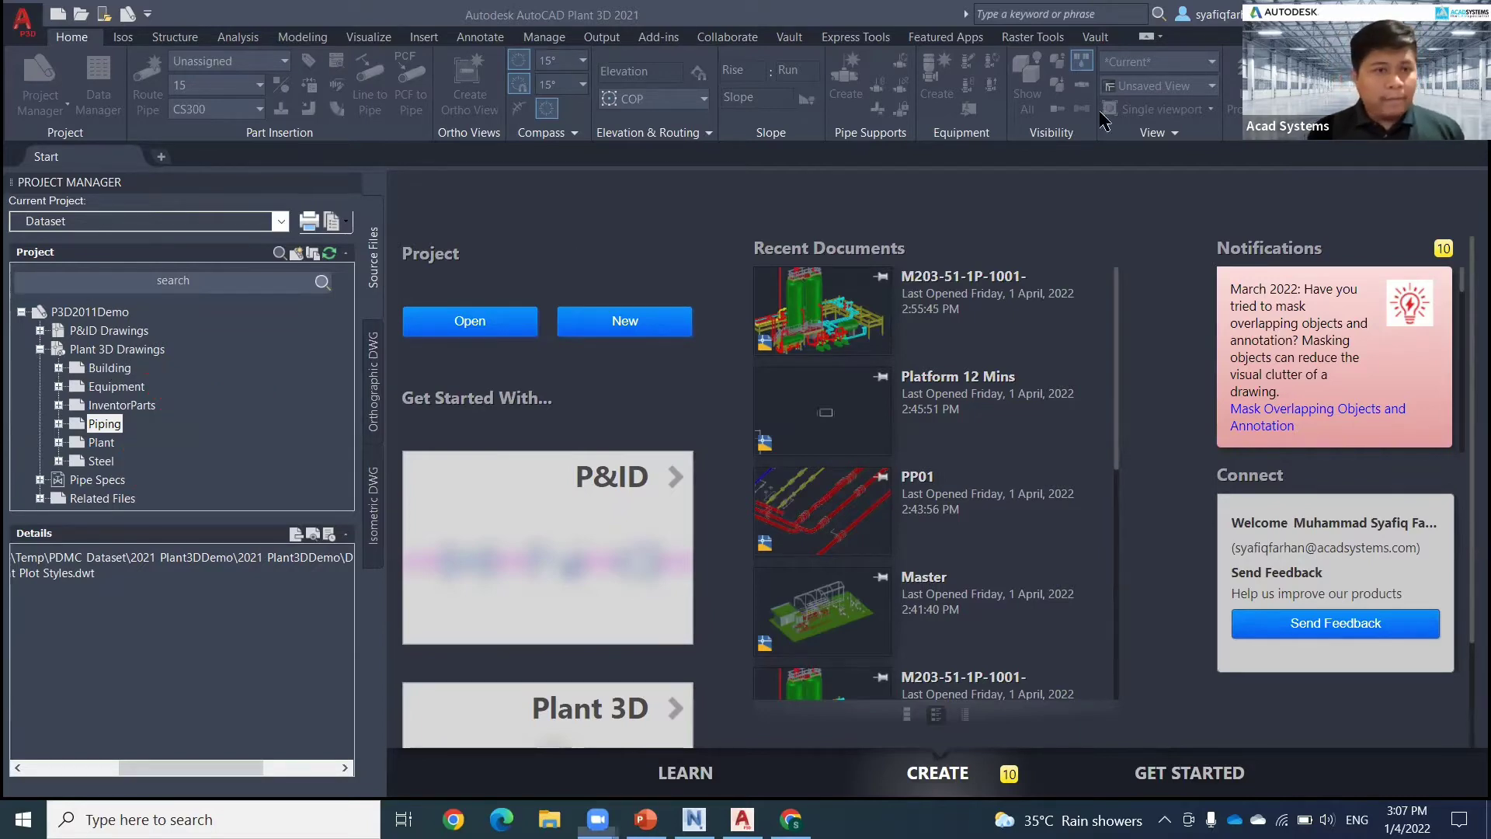
- Examine the drawing stored in the Building folder and the options offered for that folder
left_click(113, 371)
right_click(114, 374)
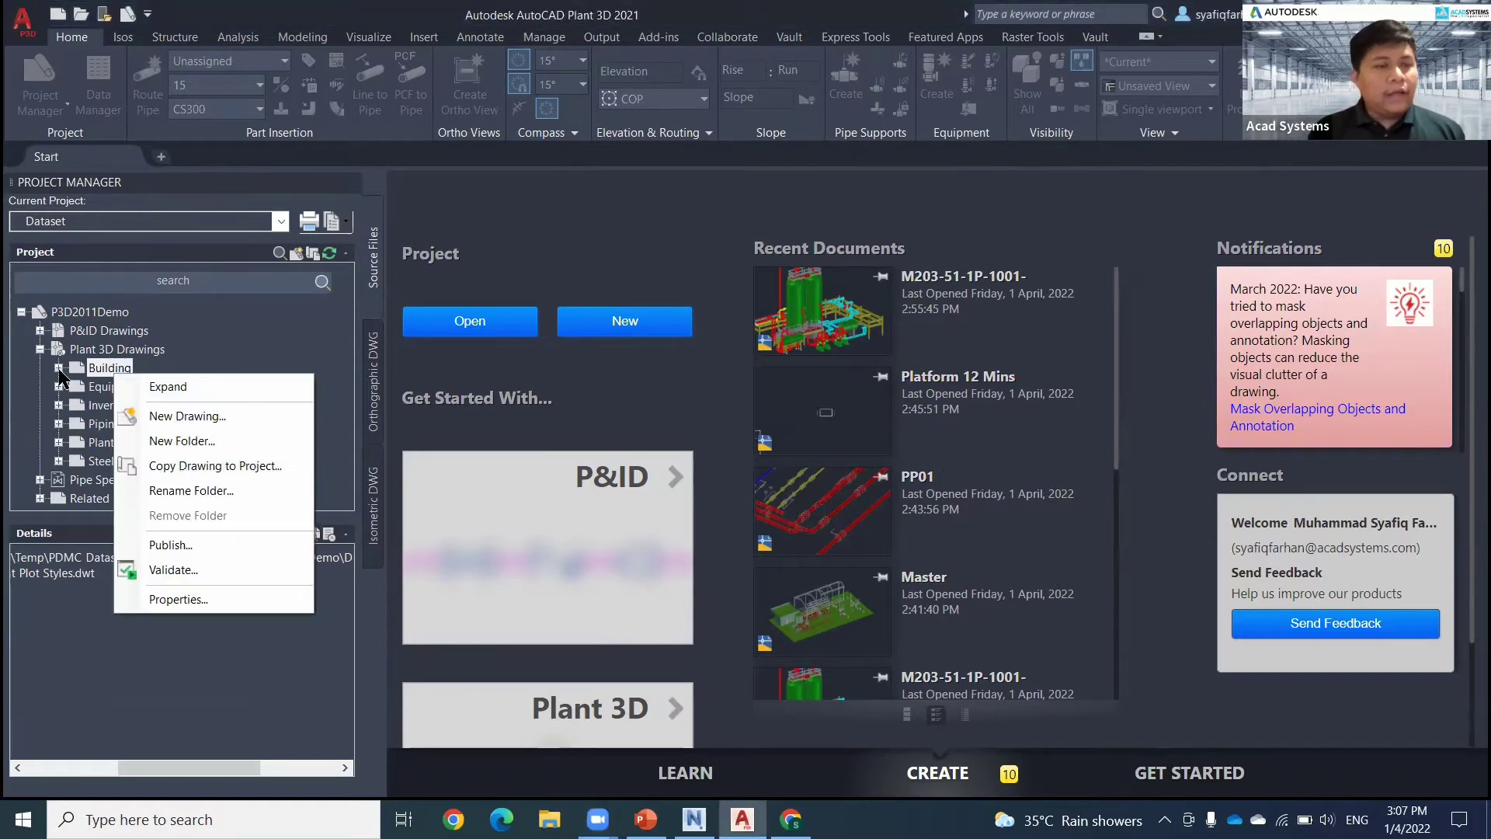
left_click(59, 369)
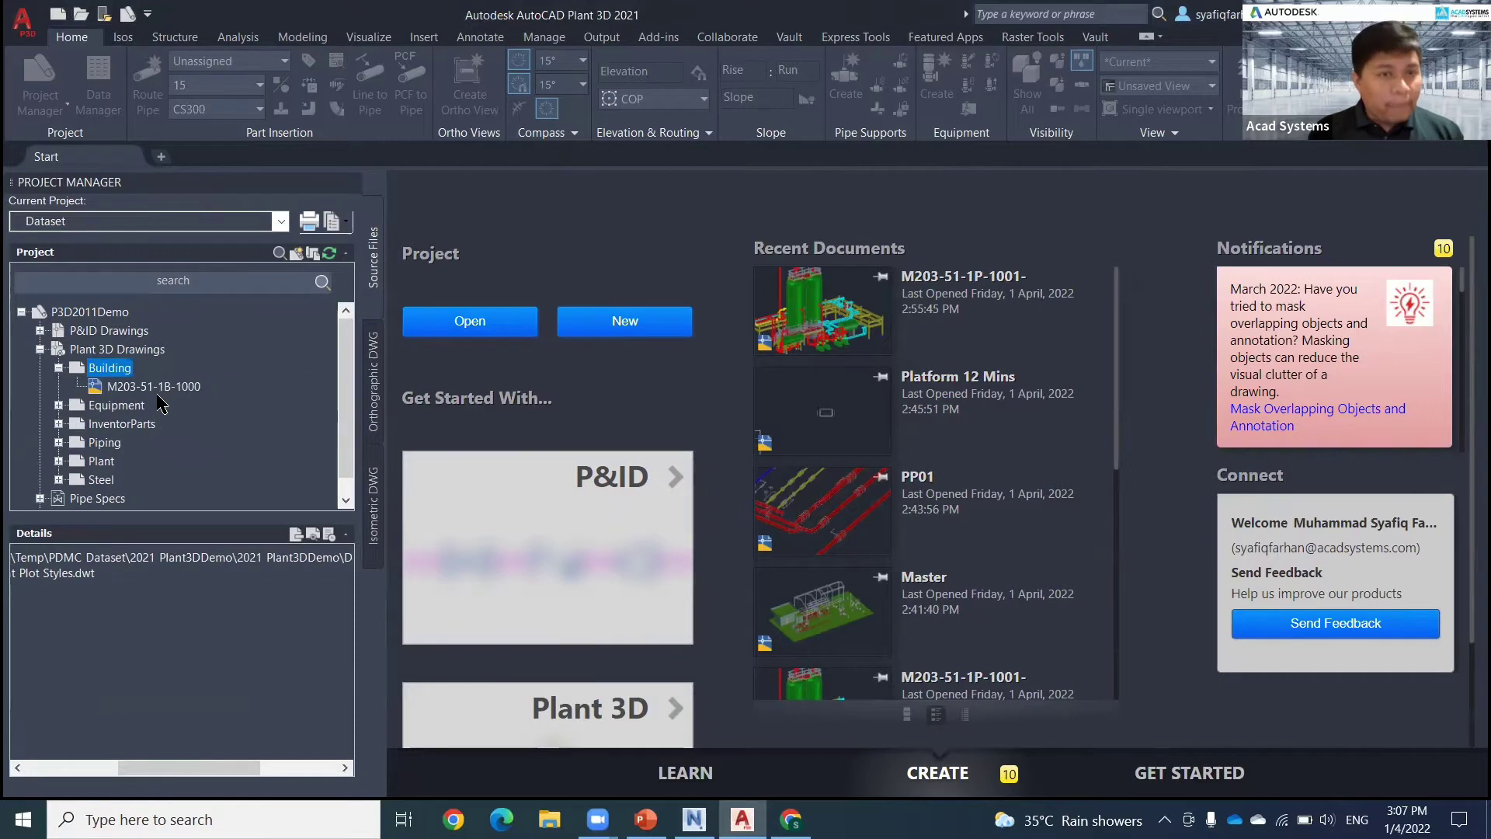
right_click(112, 369)
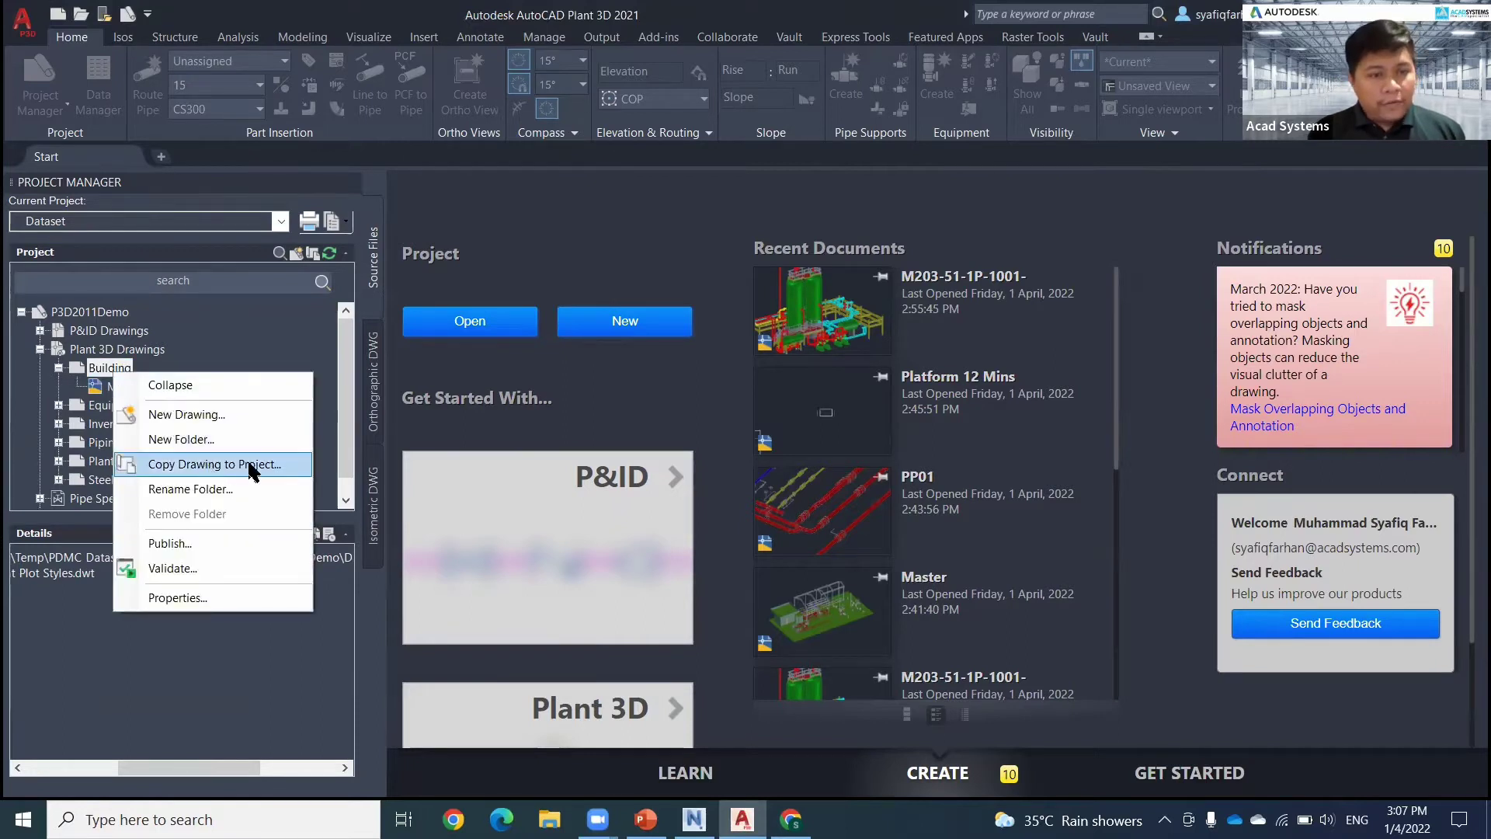
left_click(59, 368)
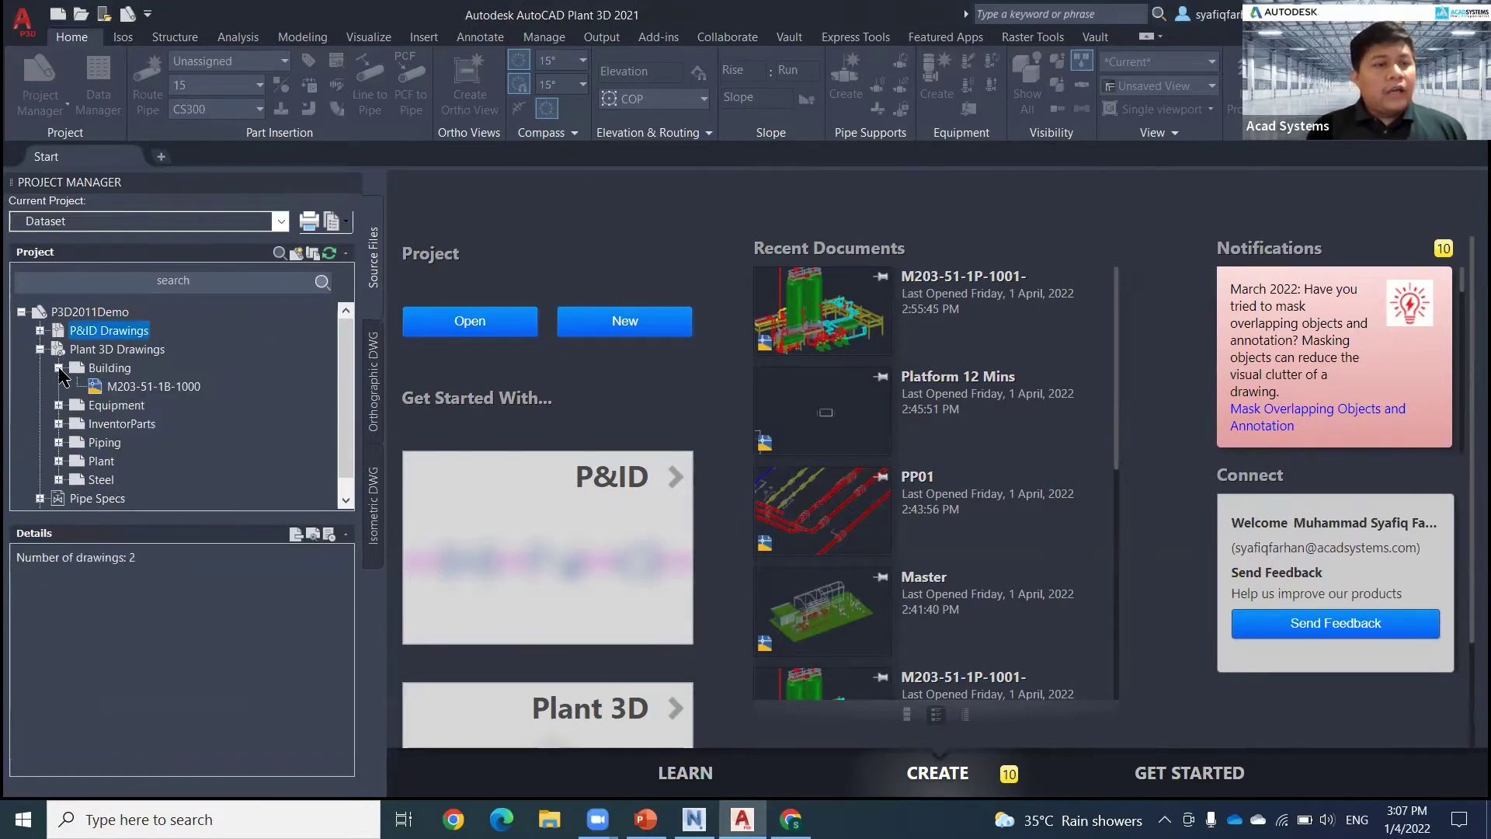
left_click(59, 368)
- Open the PlantAll drawing from the Plant folder of the project
left_click(58, 442)
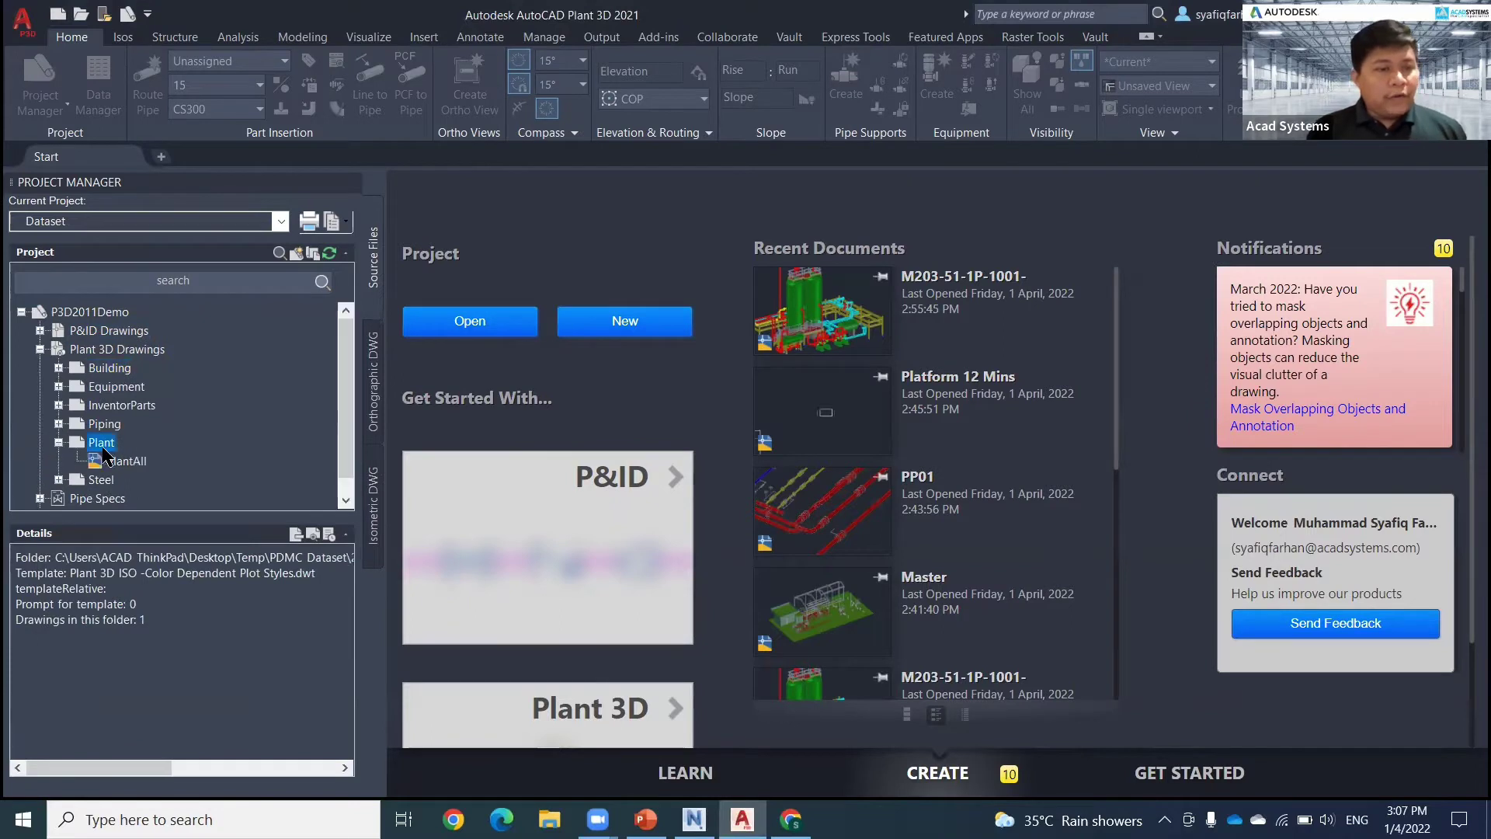
left_click(117, 461)
double_click(124, 461)
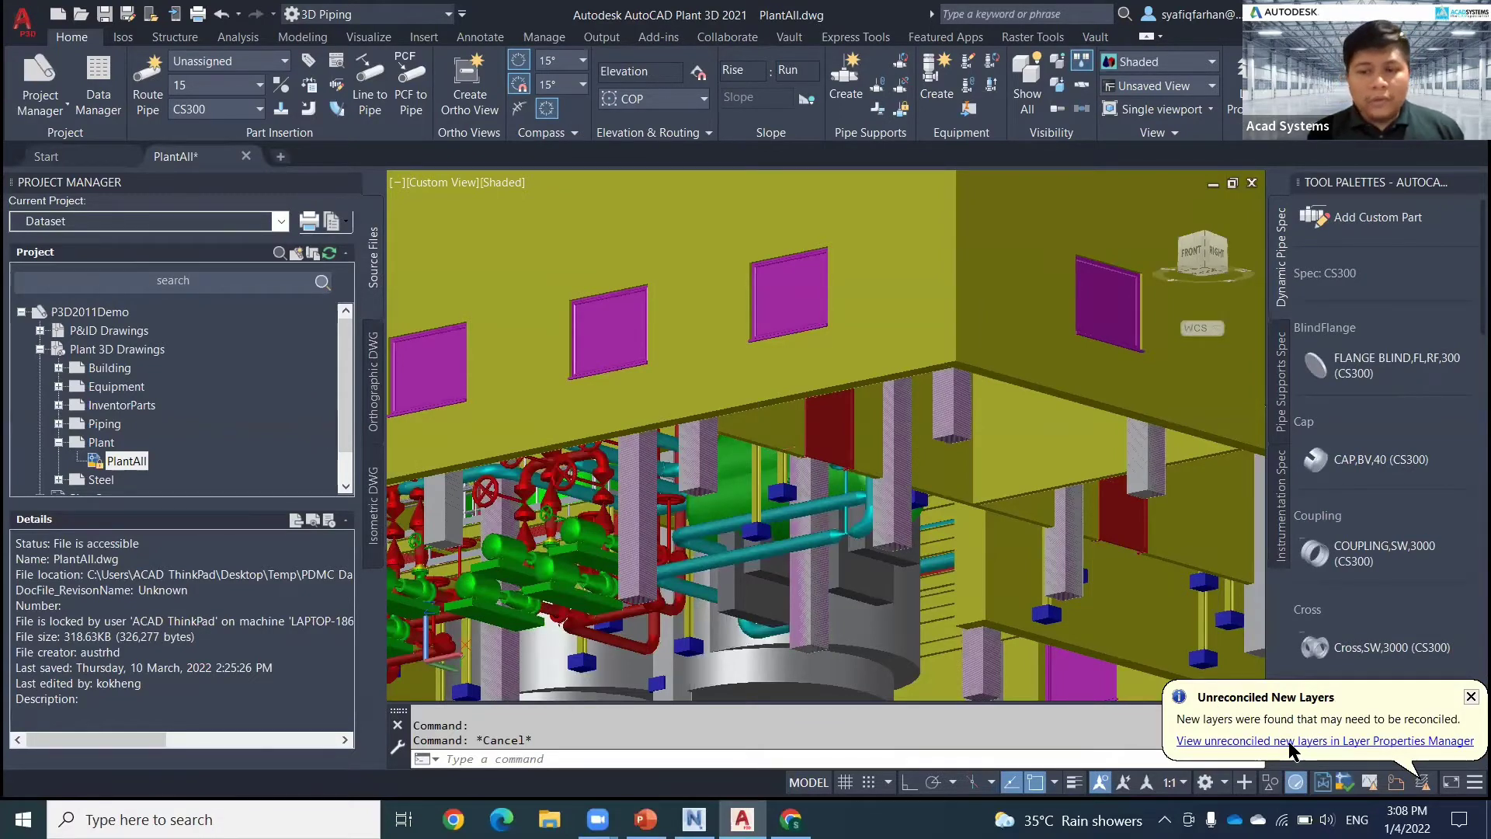
- Reconcile all unreconciled new layers in the PlantAll drawing and close the layer manager
left_click(1203, 746)
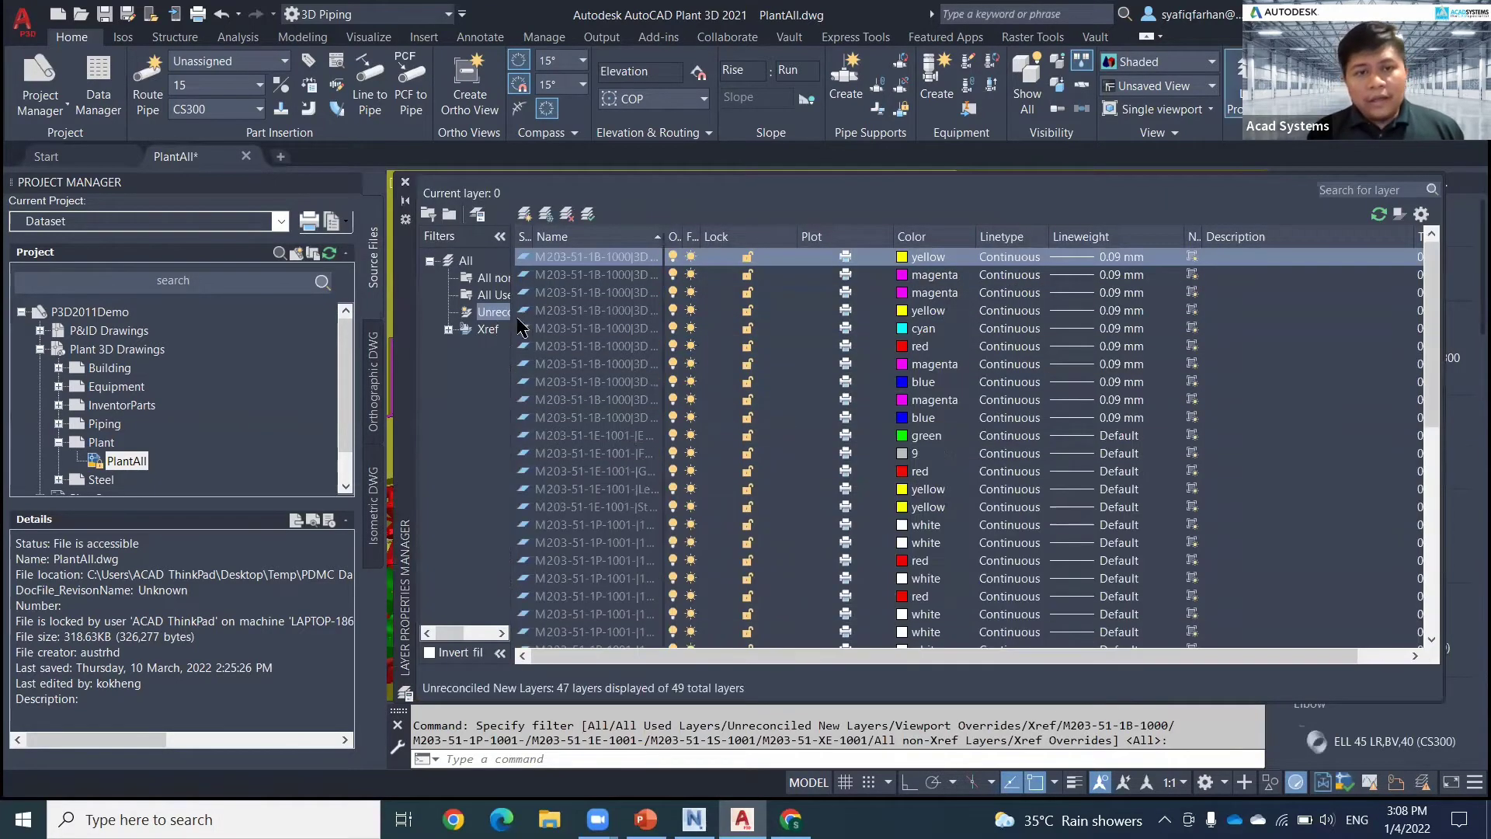
scroll(582, 326, "down", 6)
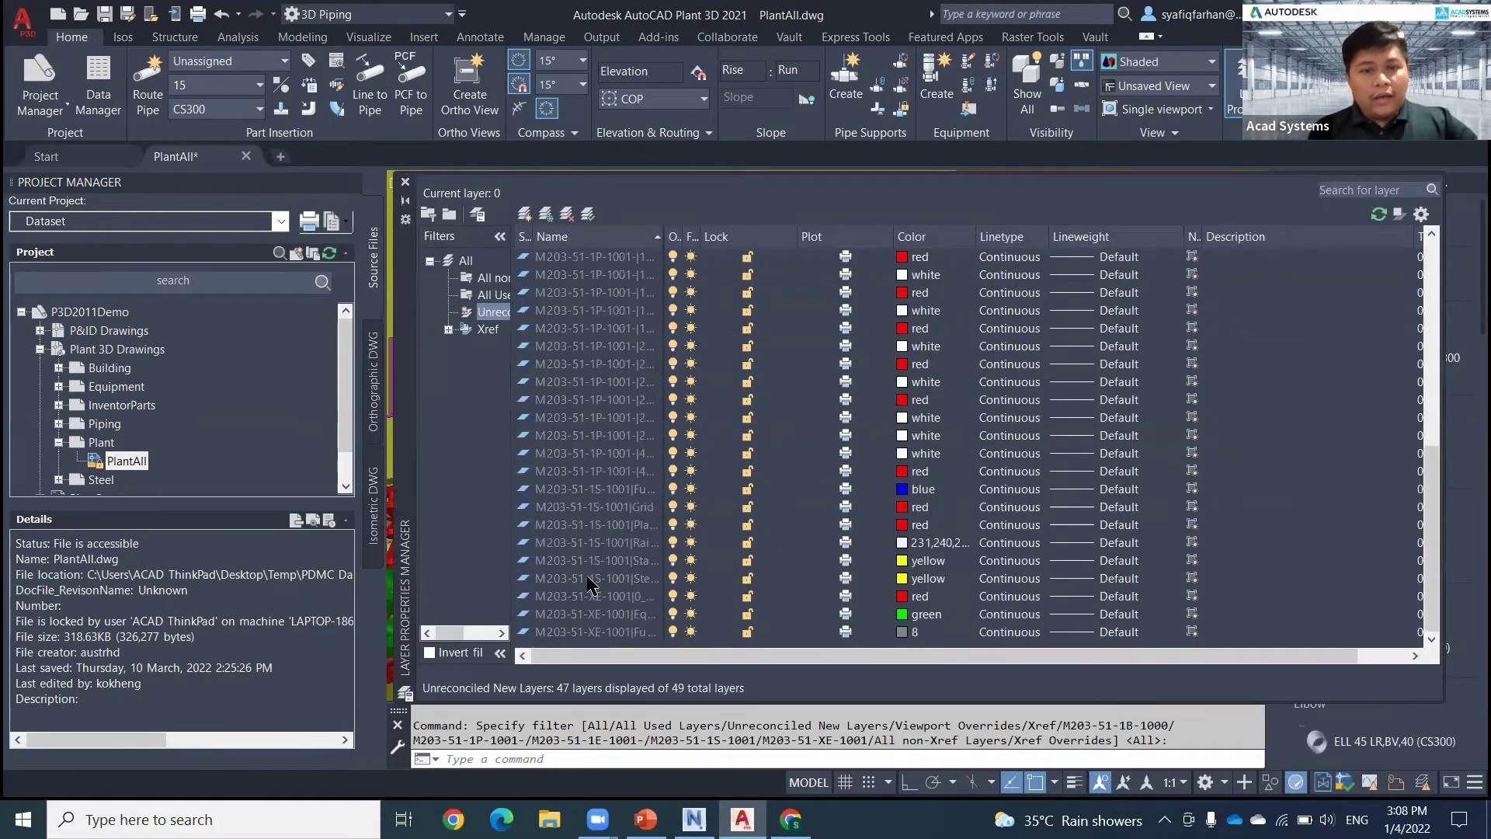
key("ctrl+a")
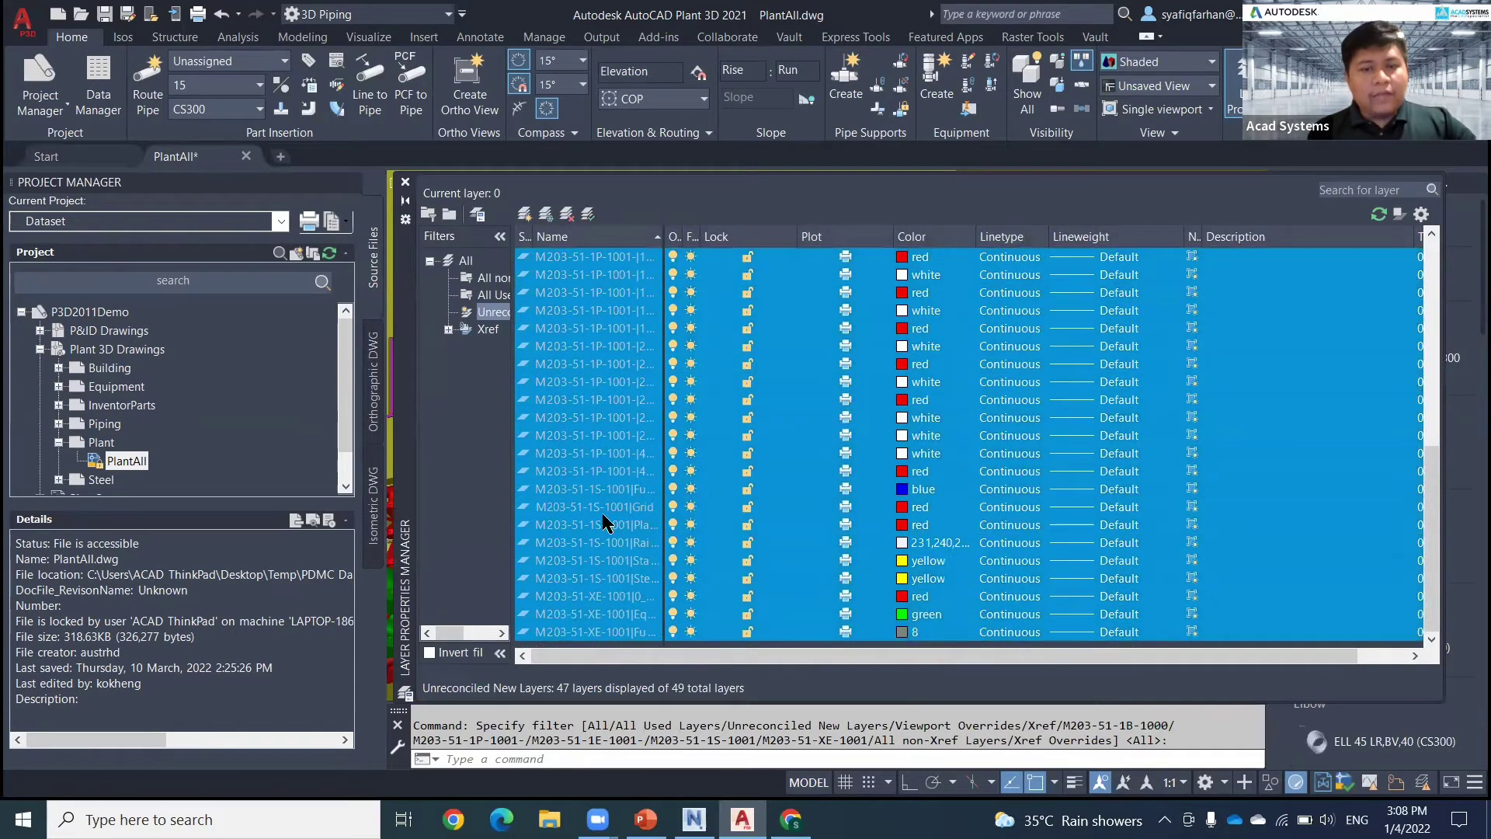
right_click(603, 482)
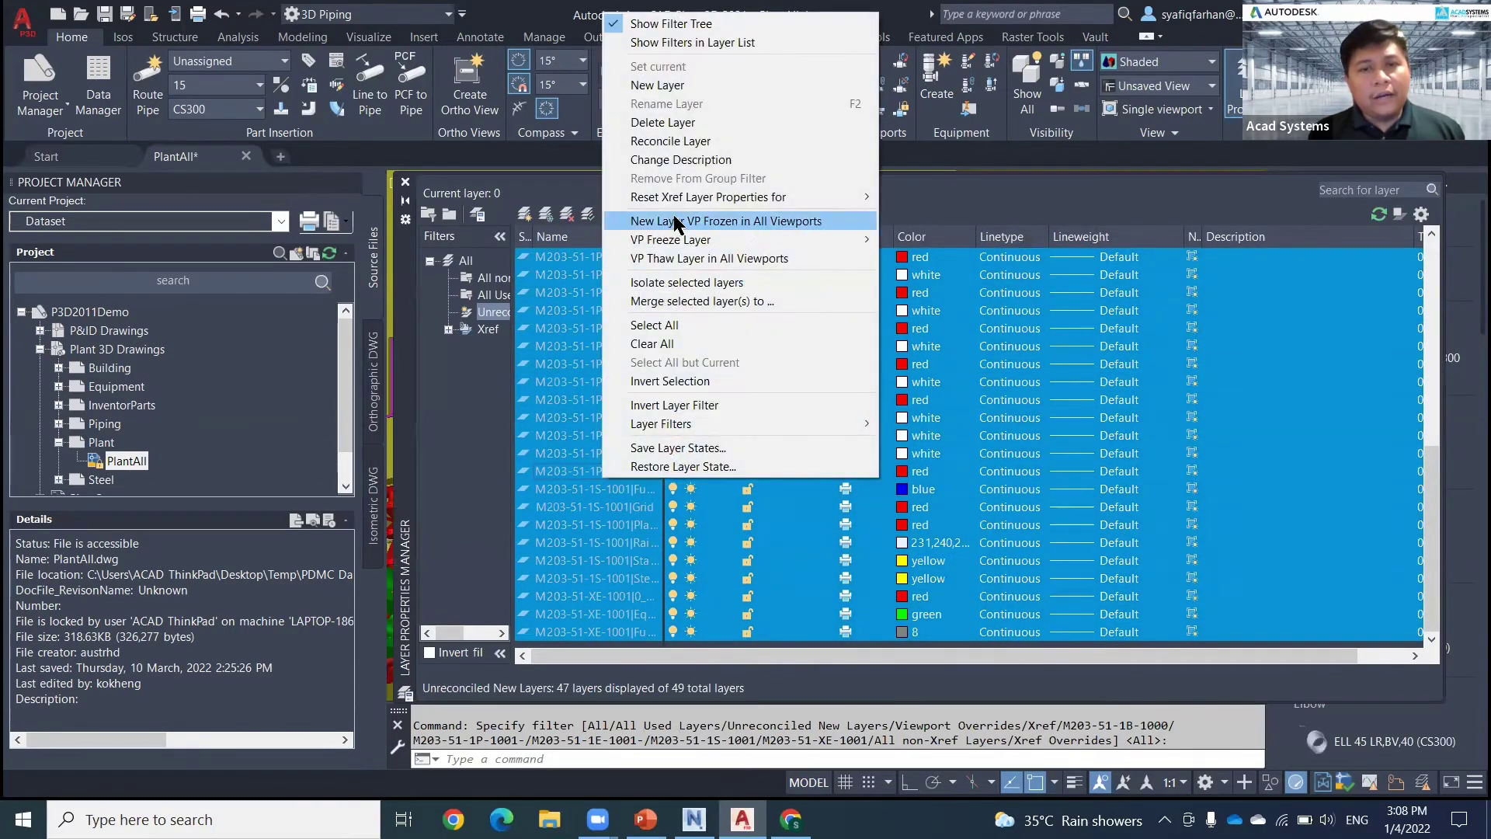
left_click(667, 142)
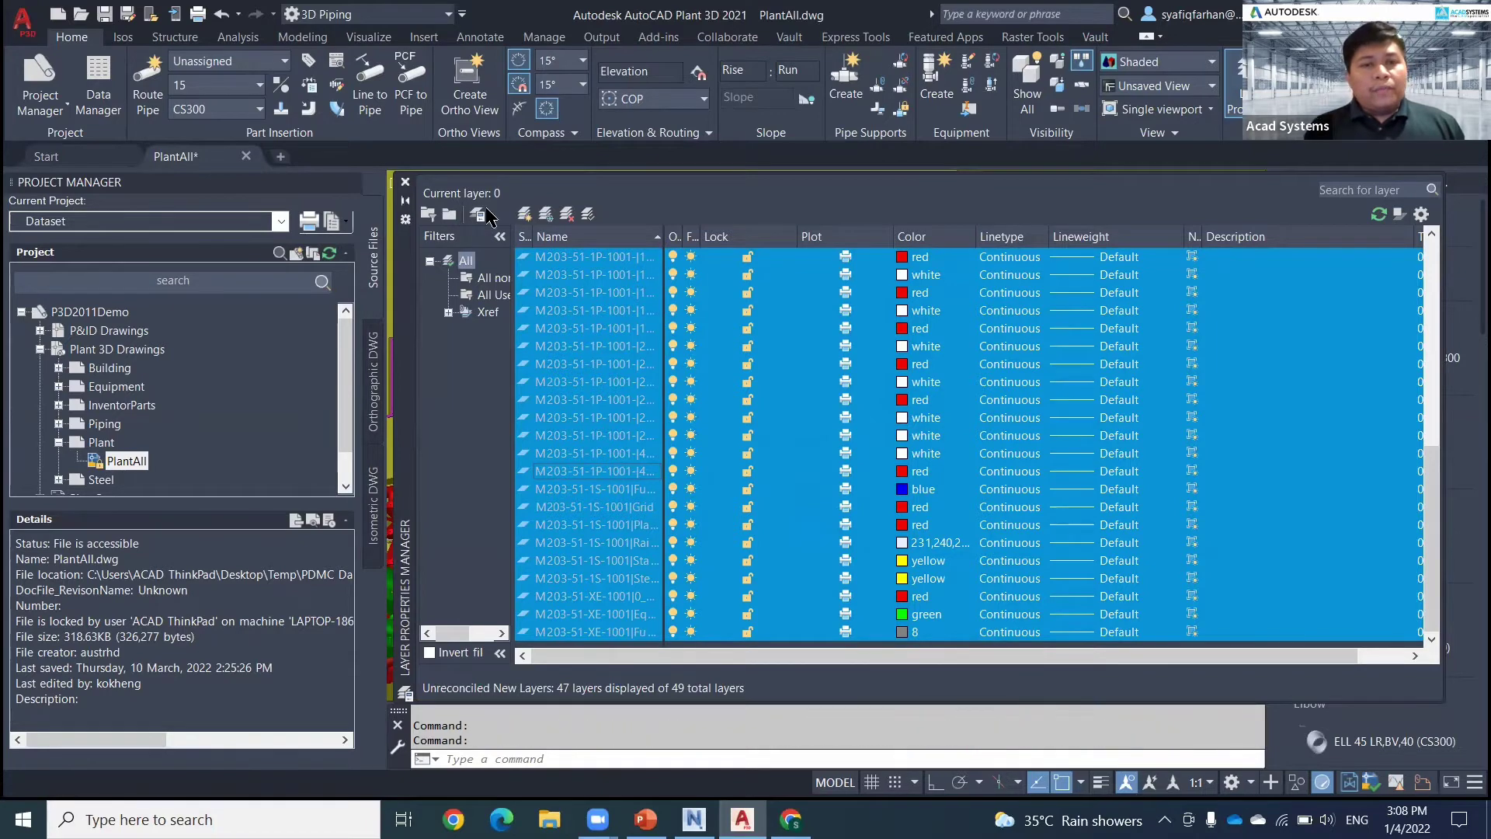
left_click(405, 184)
- Collapse the Plant folder and open the drawing M203-51-1P-1001- from the Piping folder
middle_click_drag(654, 448, 831, 472)
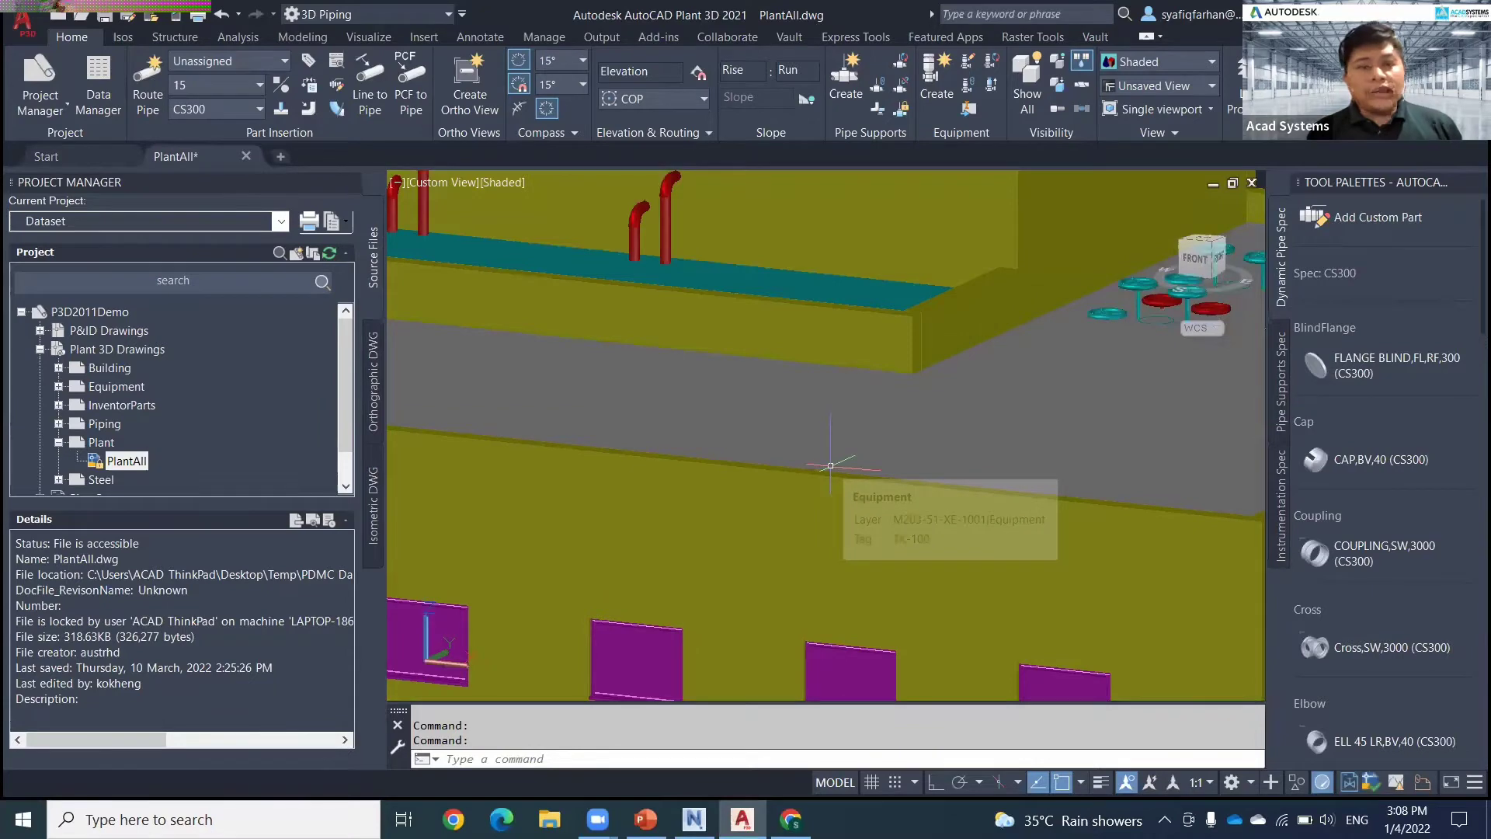
scroll(830, 465, "down", 2)
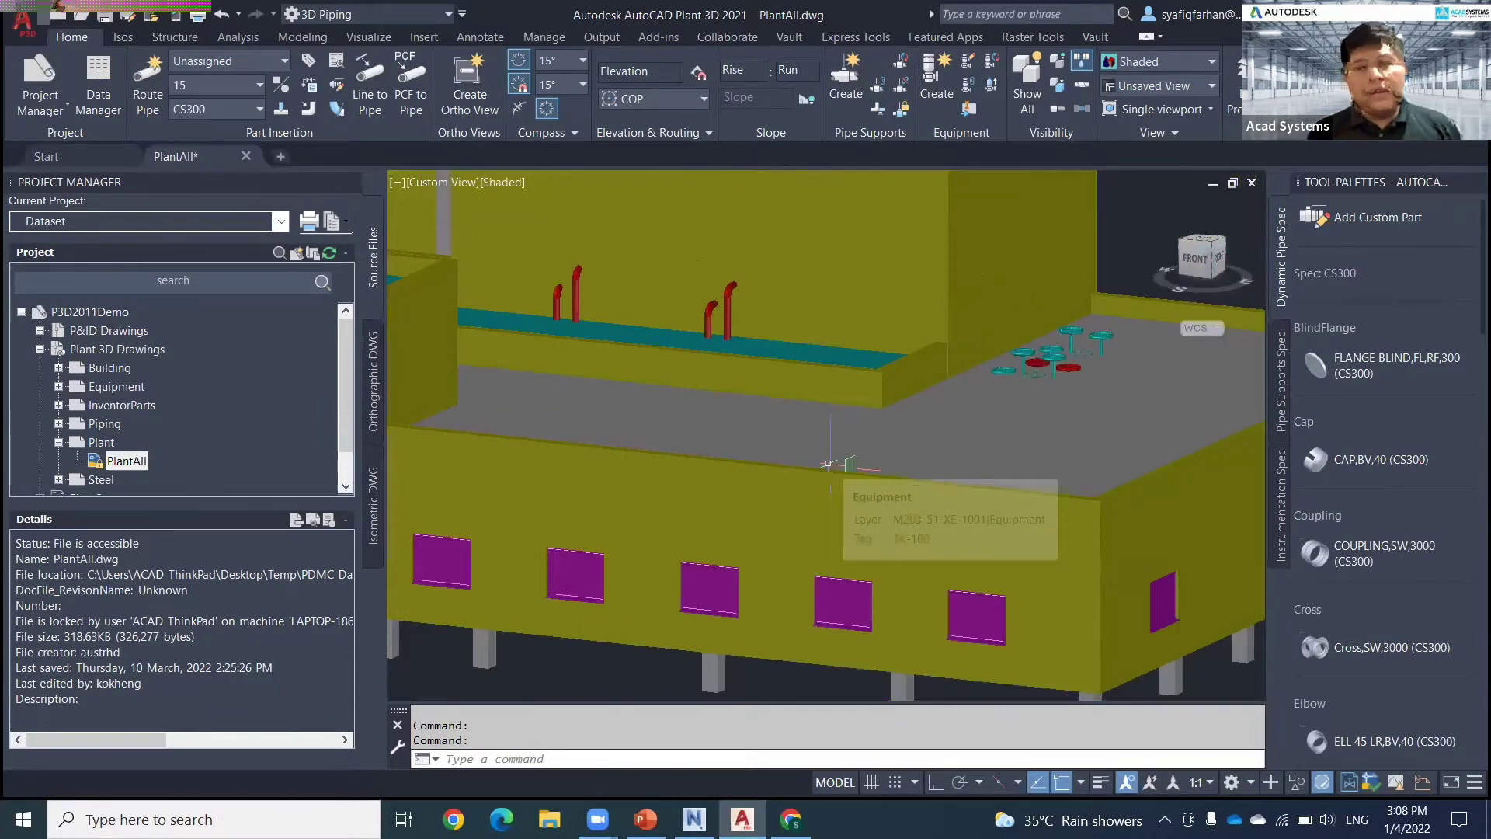
scroll(829, 464, "down", 2)
scroll(830, 466, "down", 3)
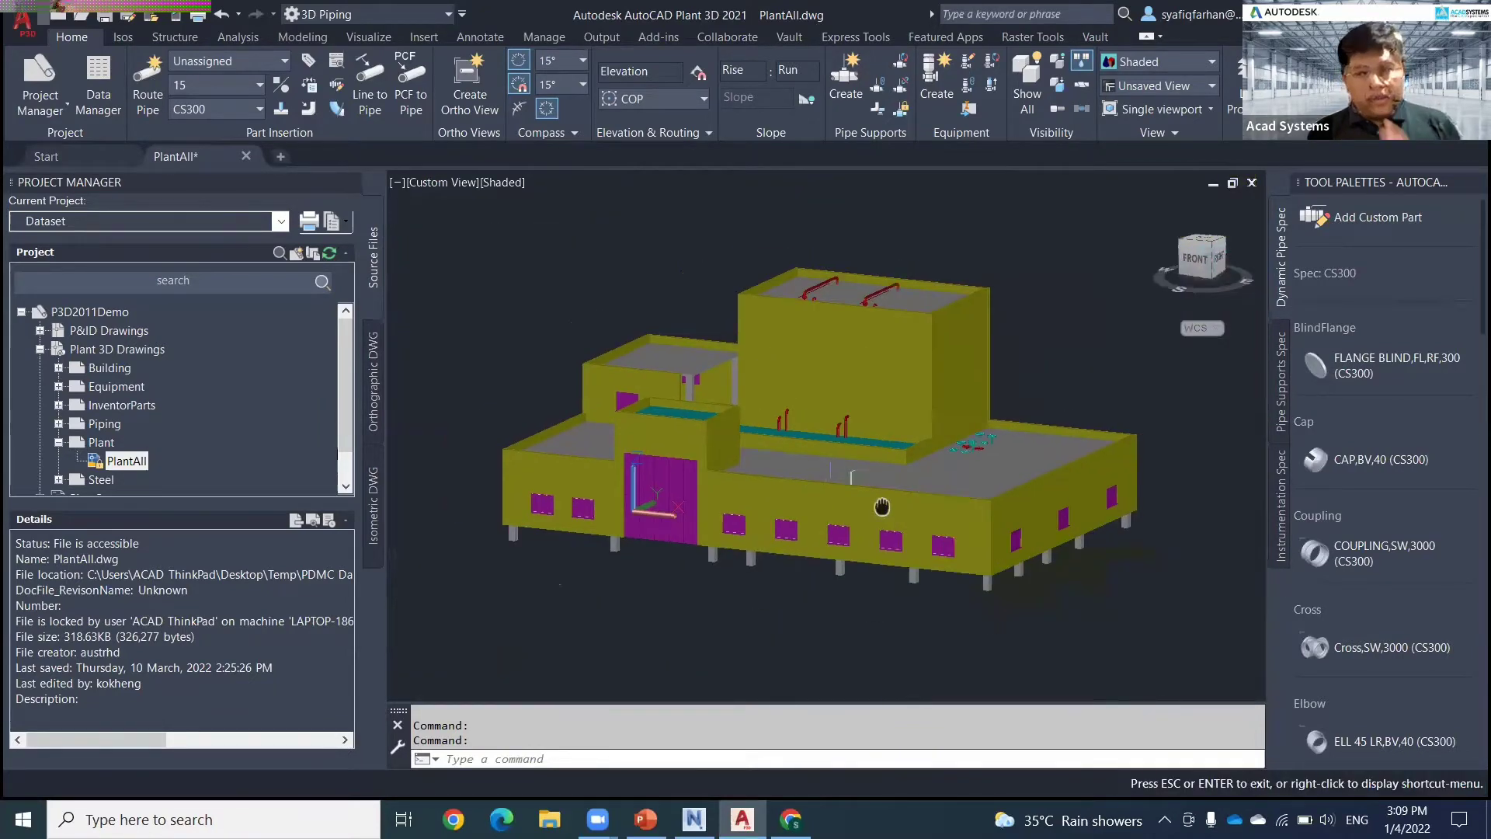
middle_click_drag(822, 464, 913, 509)
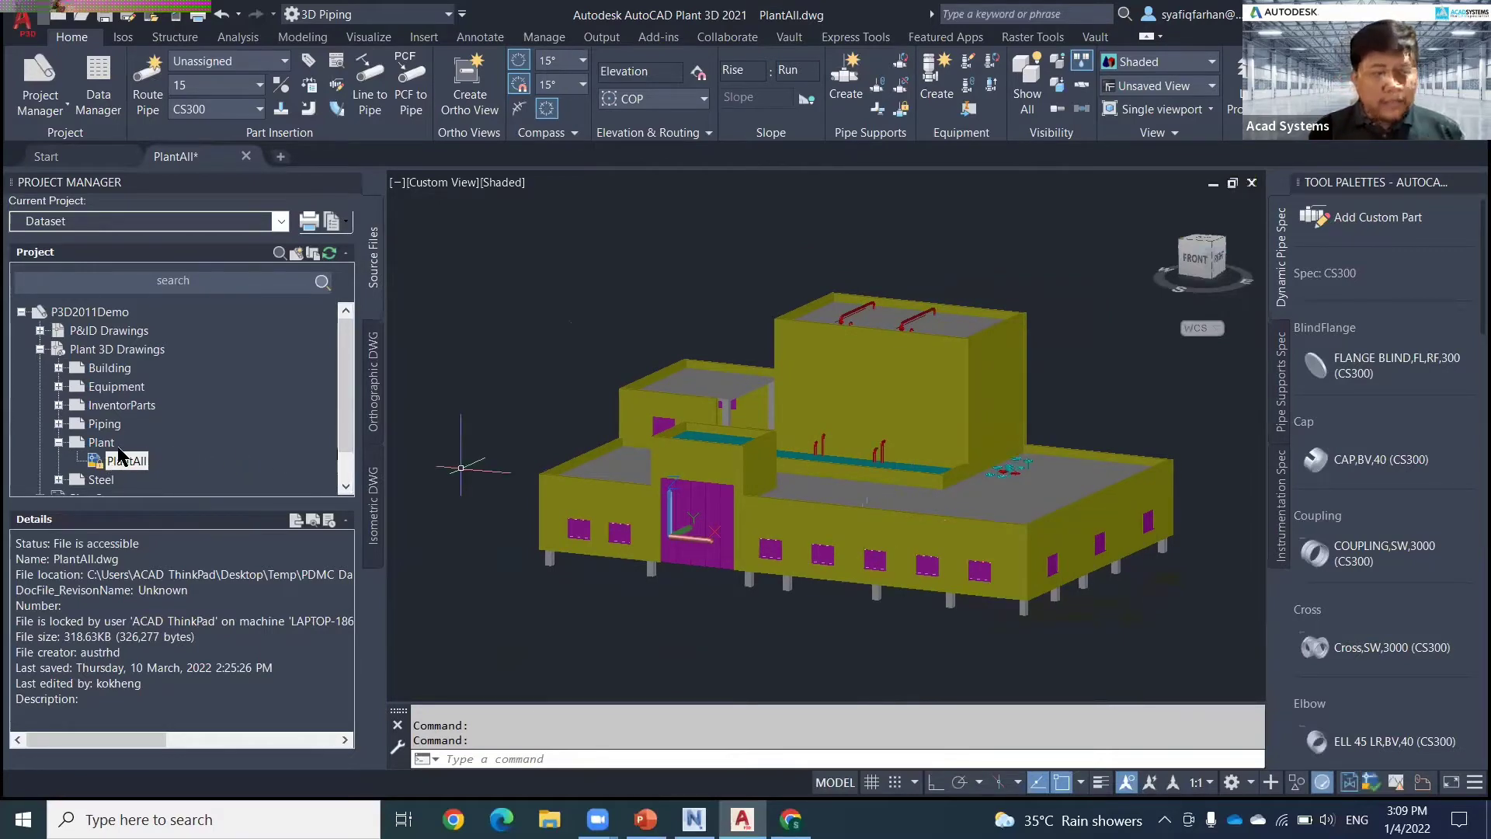
left_click(58, 442)
left_click(59, 424)
left_click(148, 444)
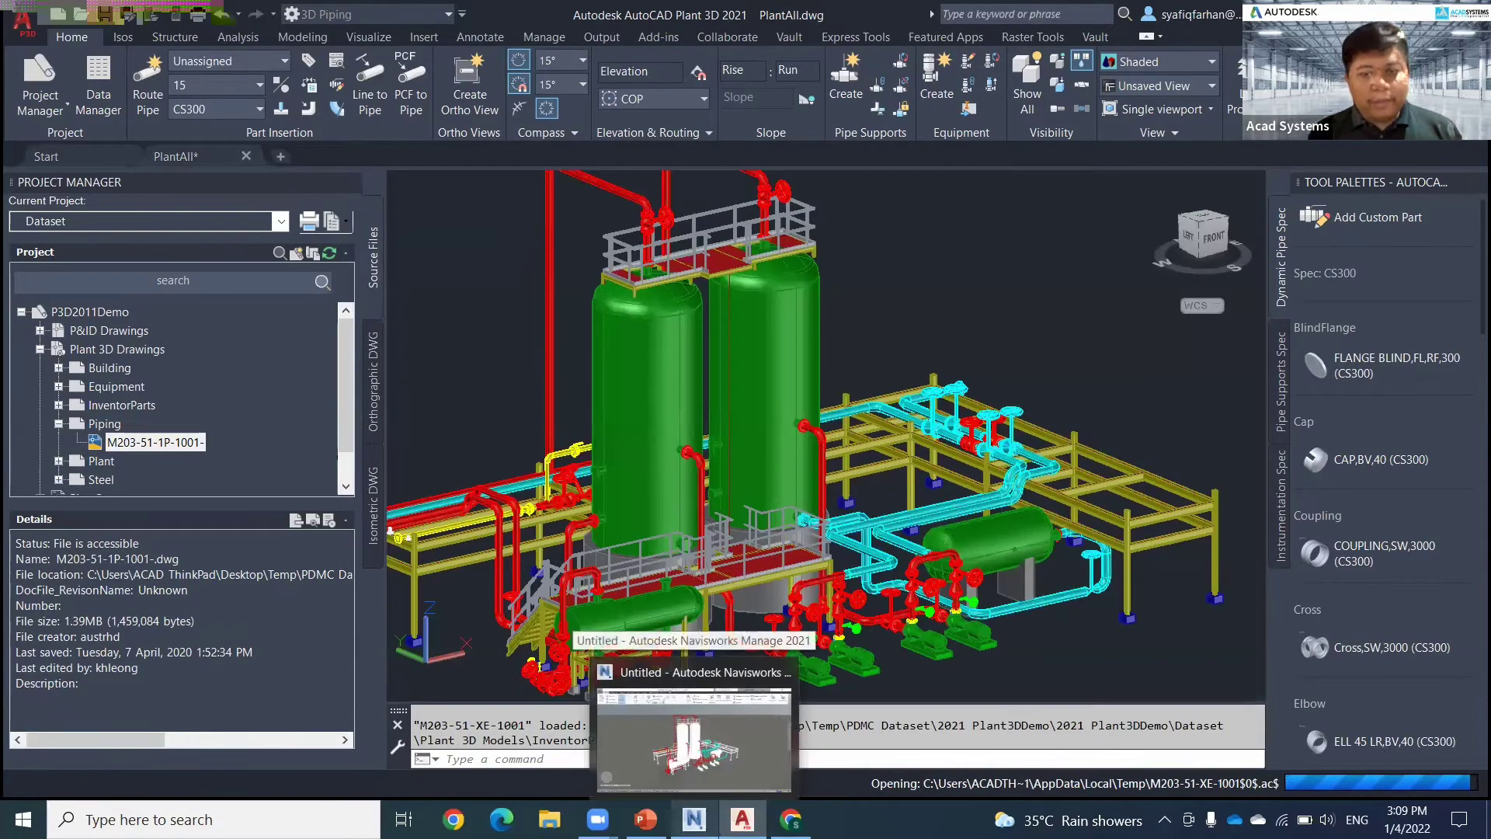
- Switch to Navisworks Manage and start a new empty file without saving the changes to Untitled.nwf
left_click(694, 819)
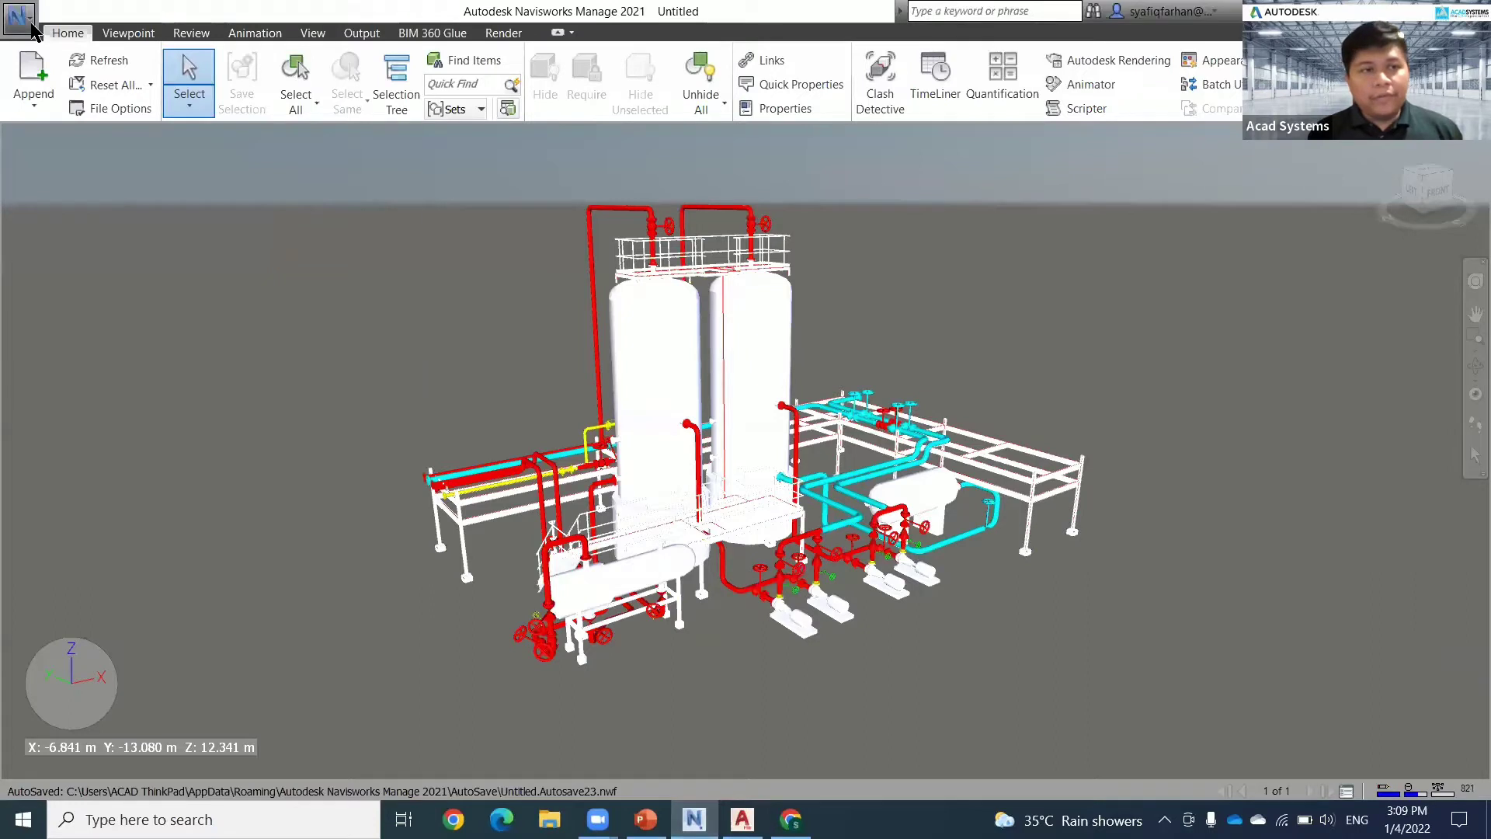
left_click(20, 18)
left_click(396, 149)
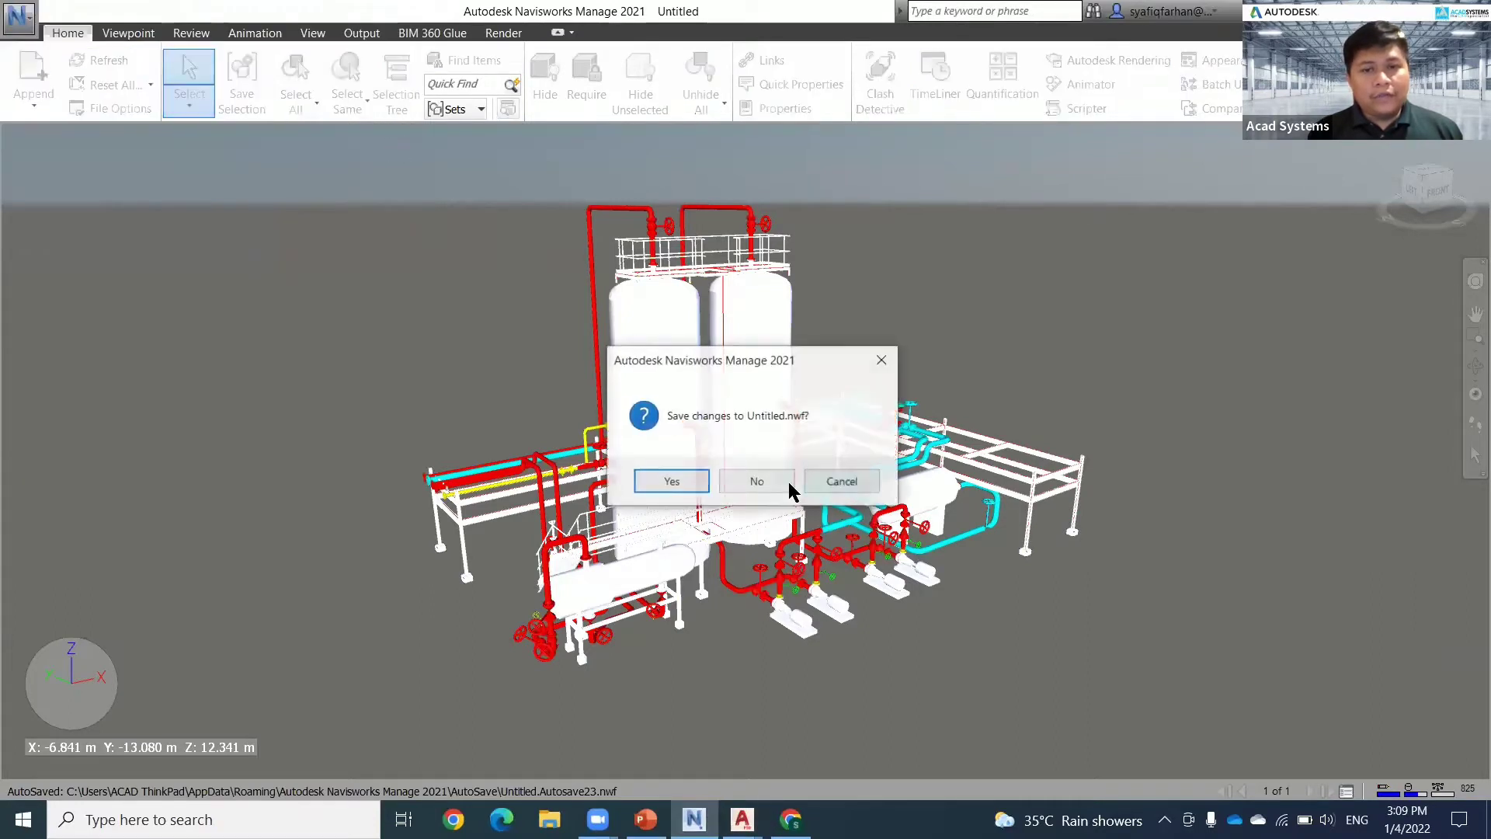
left_click(754, 479)
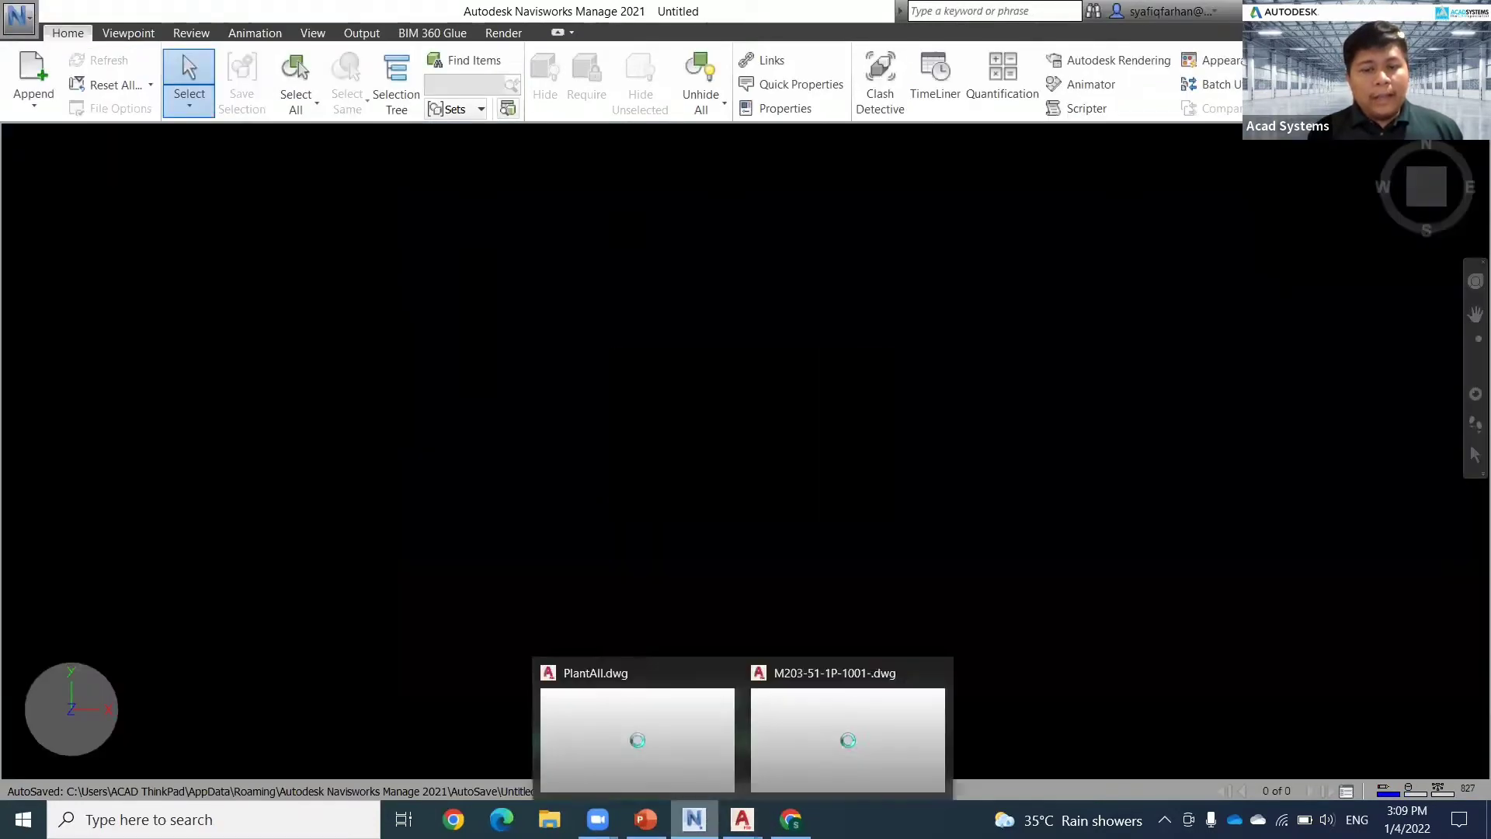
left_click(694, 819)
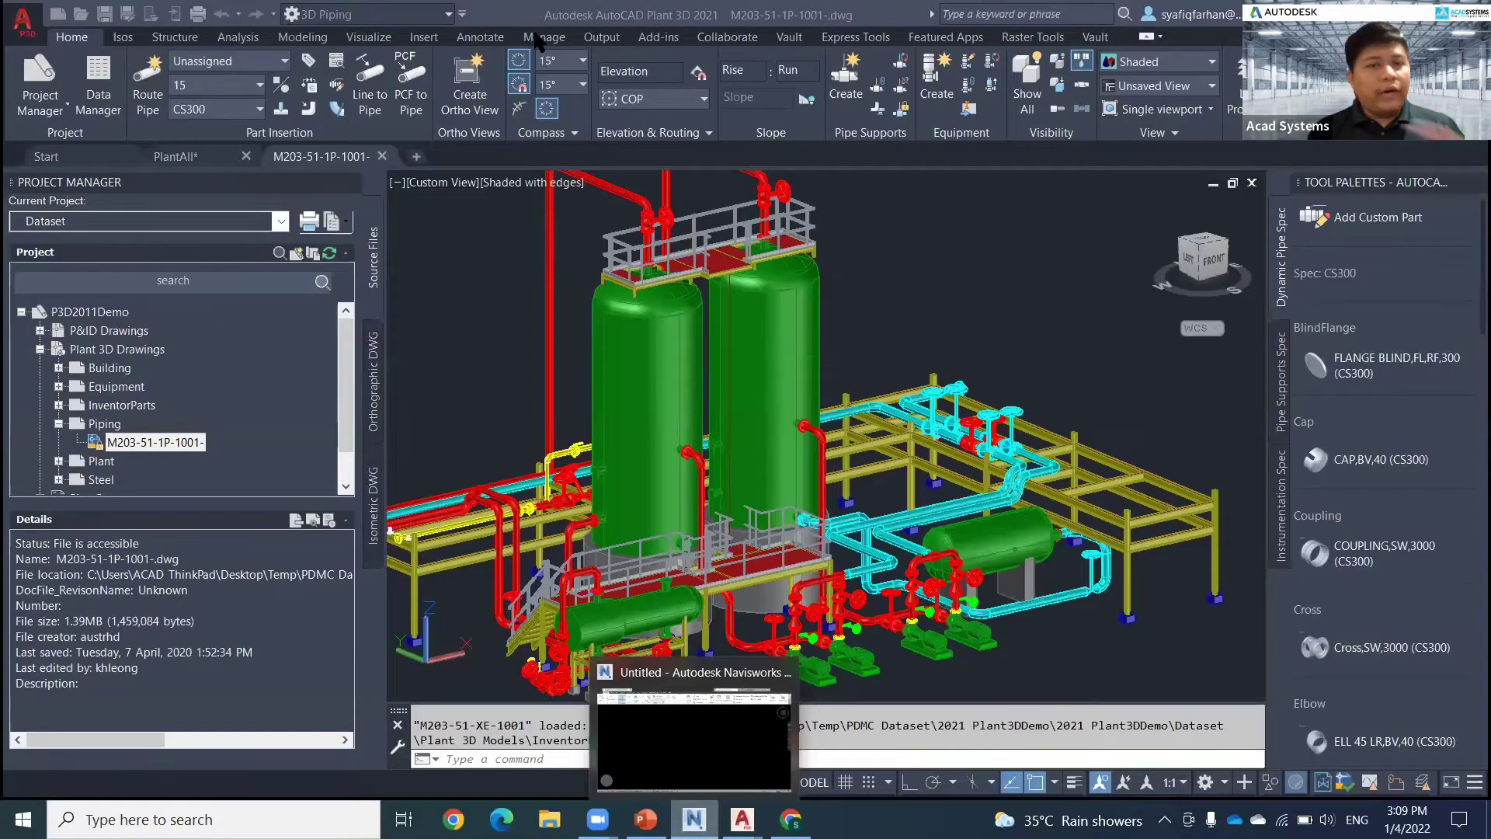
left_click(694, 819)
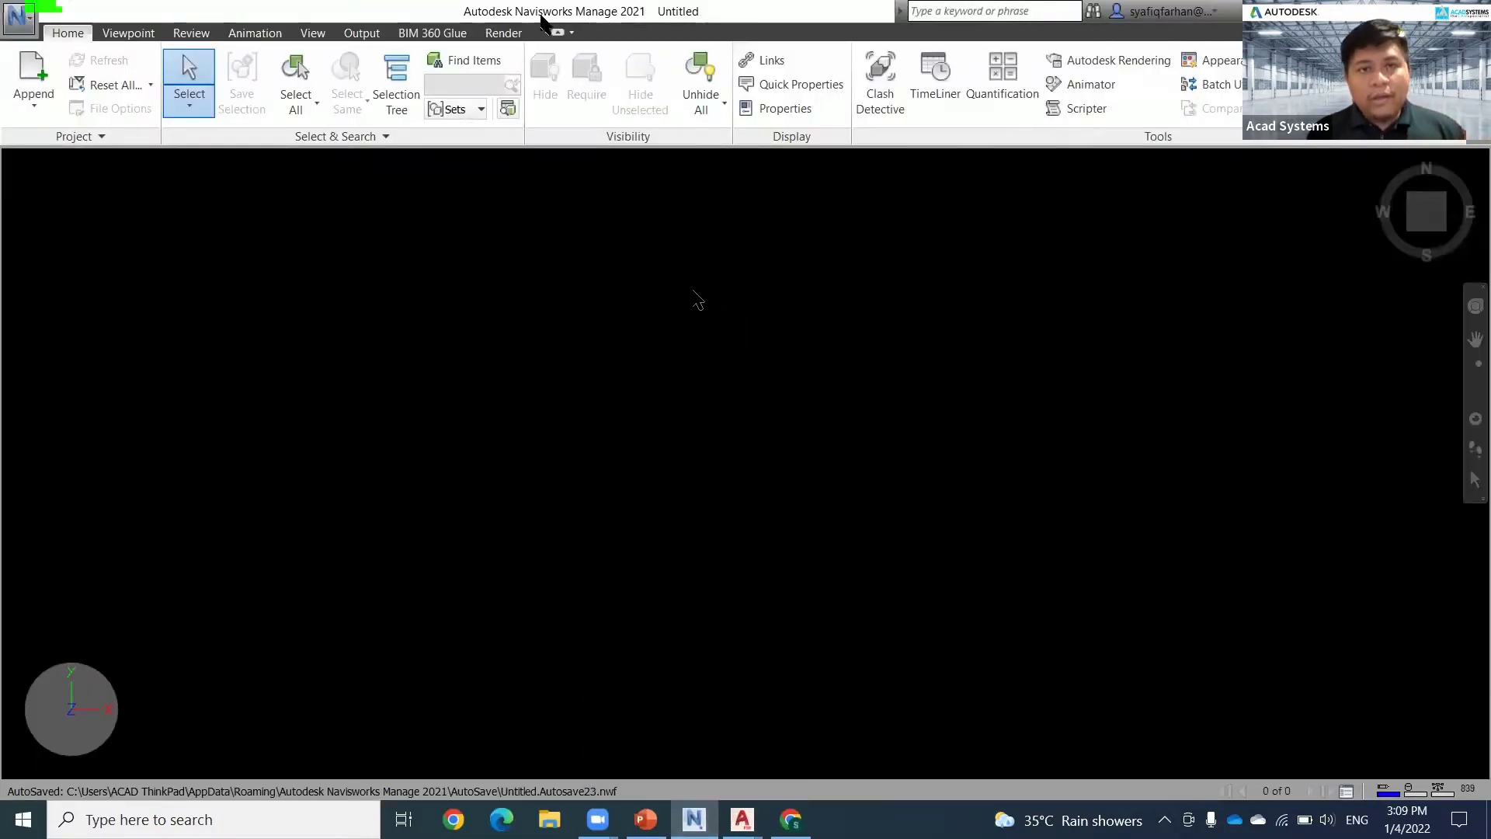
- Switch back to AutoCAD Plant 3D and run the Navisworks command nw in the M203-51-1P-1001- drawing
key("alt+Tab")
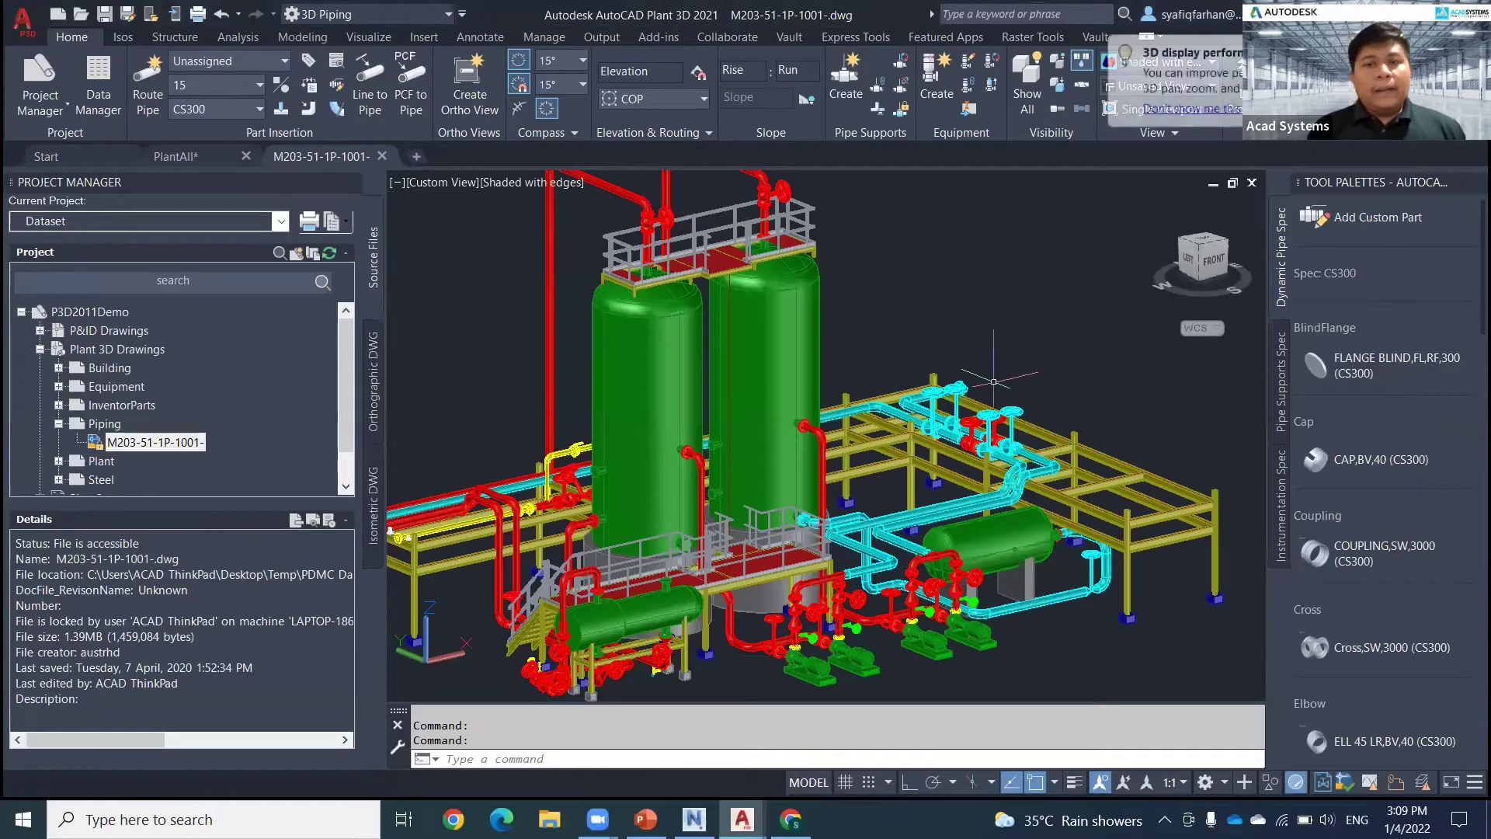
middle_click_drag(1010, 319, 1012, 289)
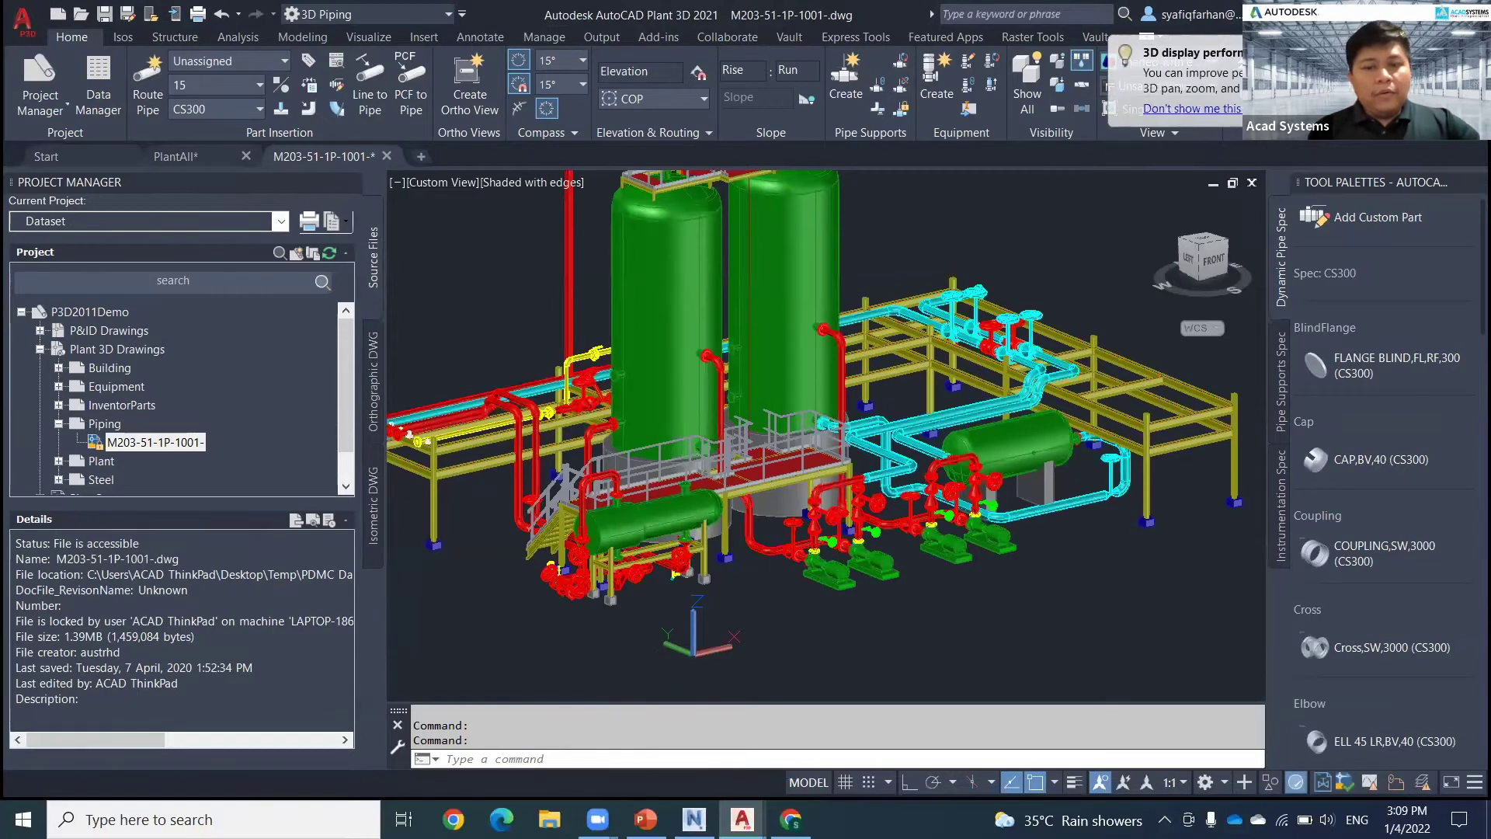
middle_click_drag(775, 593, 788, 585)
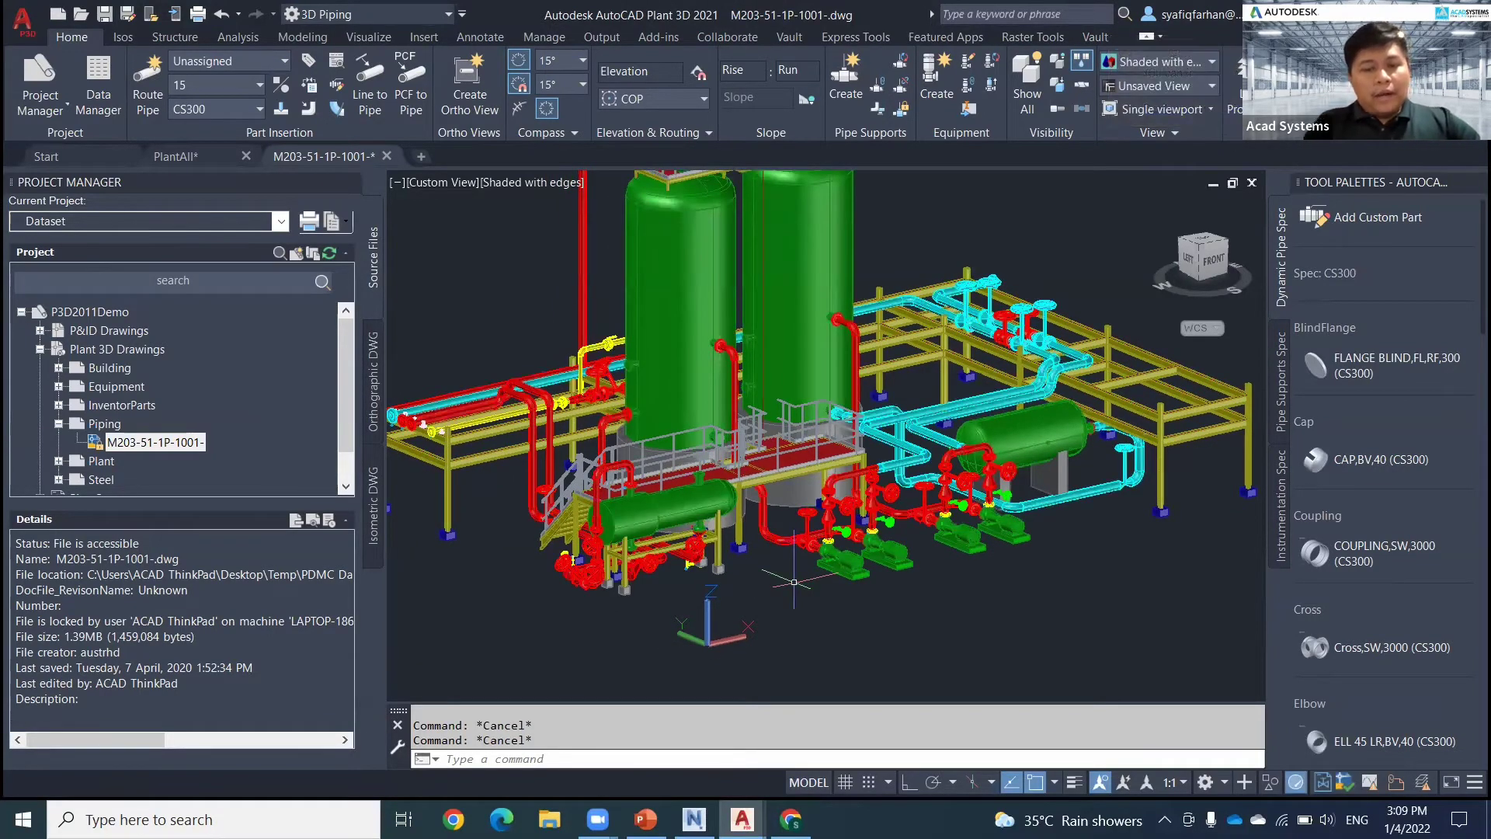
type("nw")
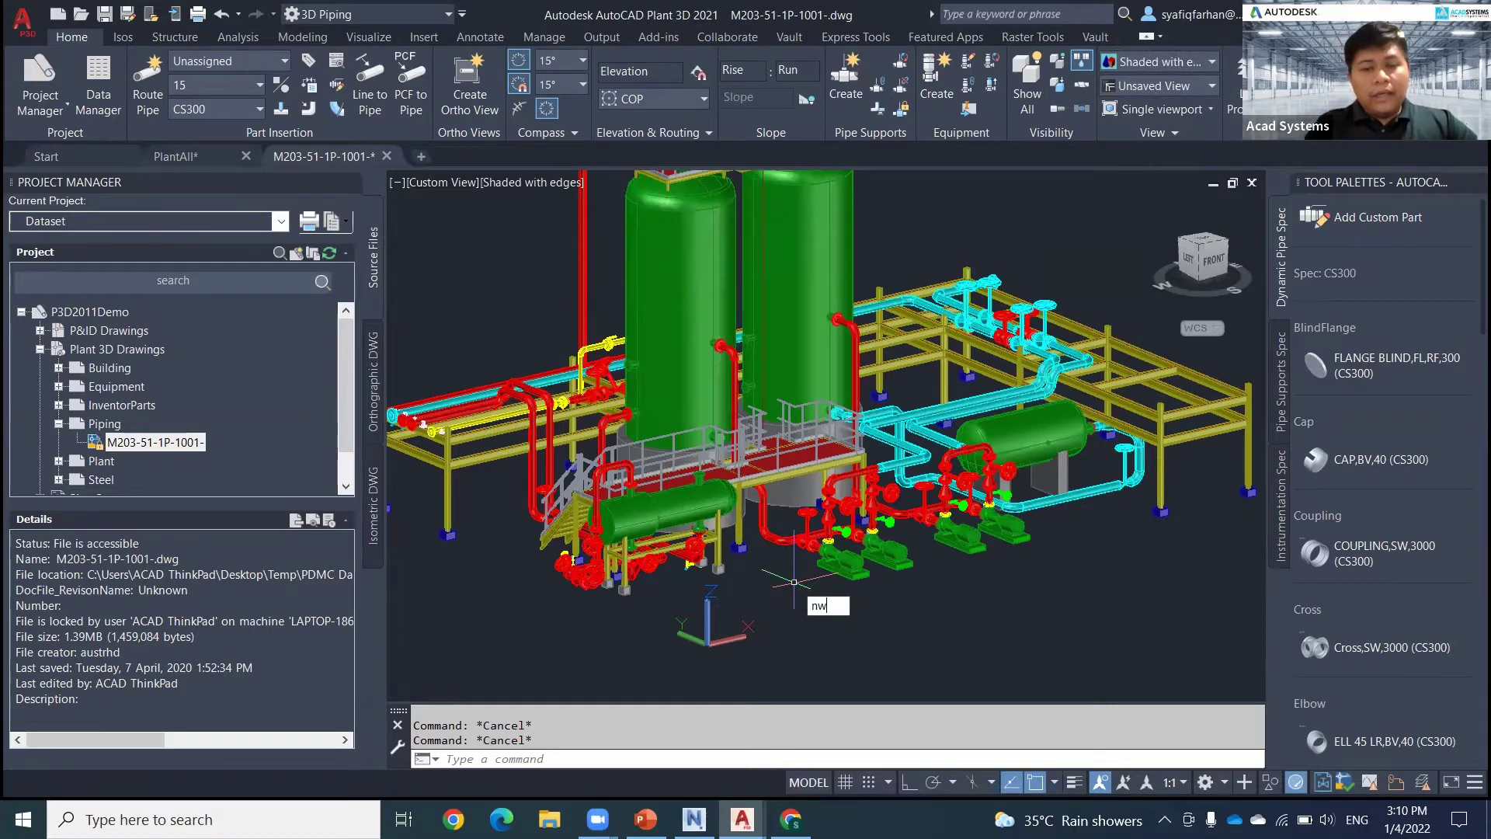
key("Return")
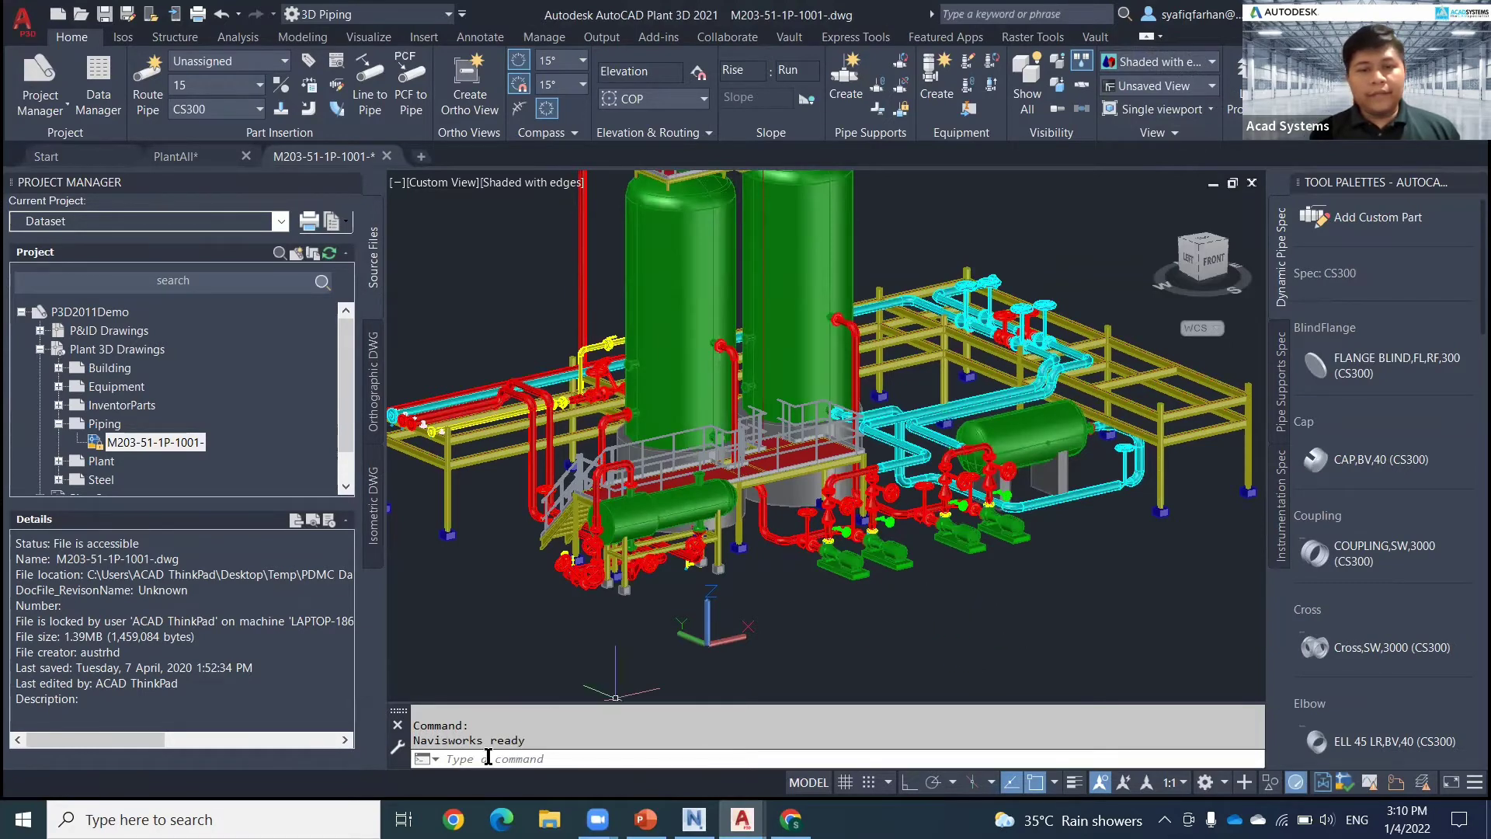
- Switch to Navisworks Manage and append the drawing M203-51-1P-1001-.dwg from the Piping folder to the empty file
left_click_drag(503, 742, 410, 736)
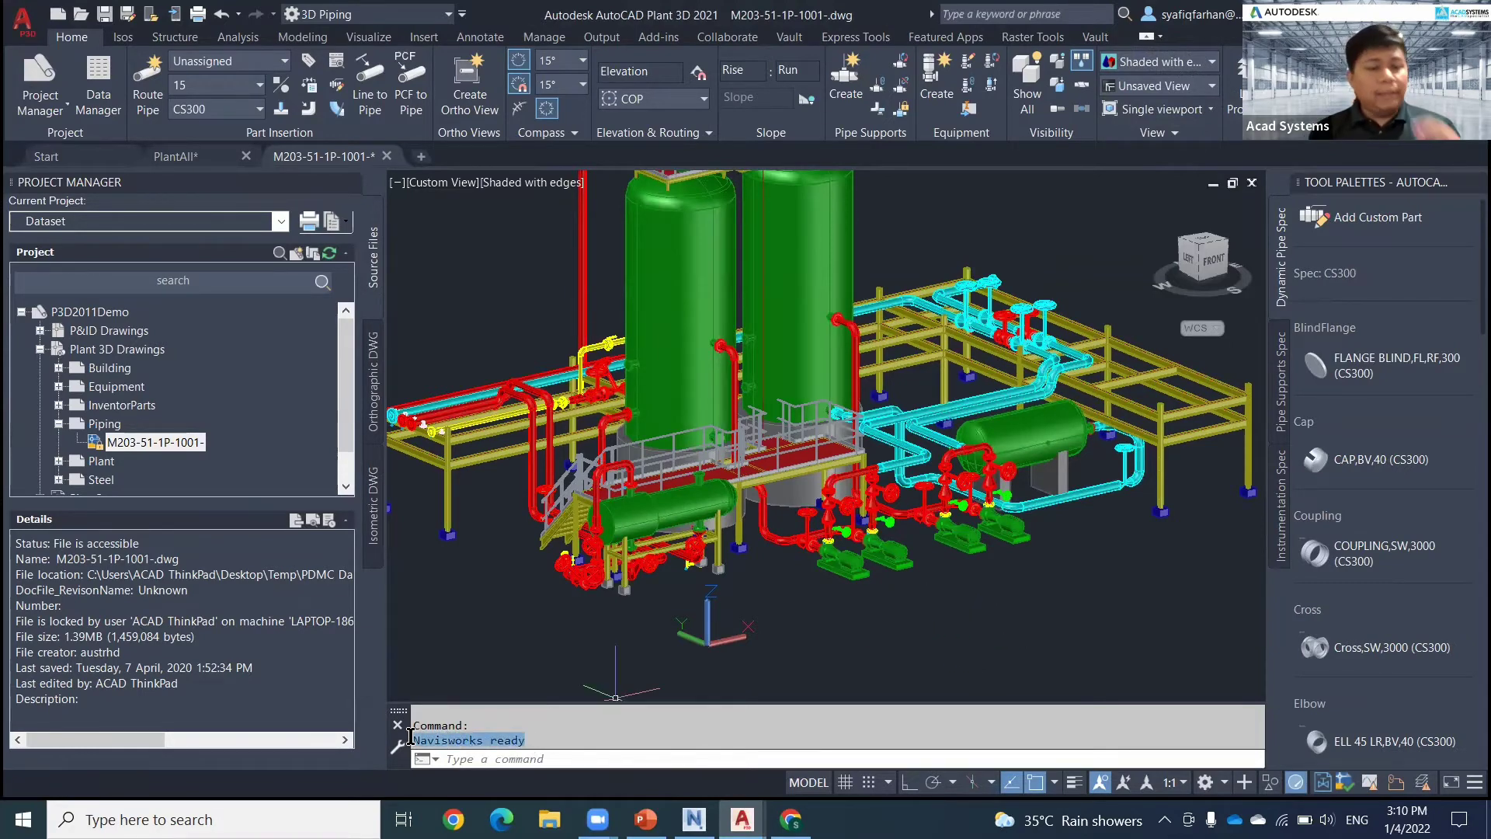
left_click(481, 708)
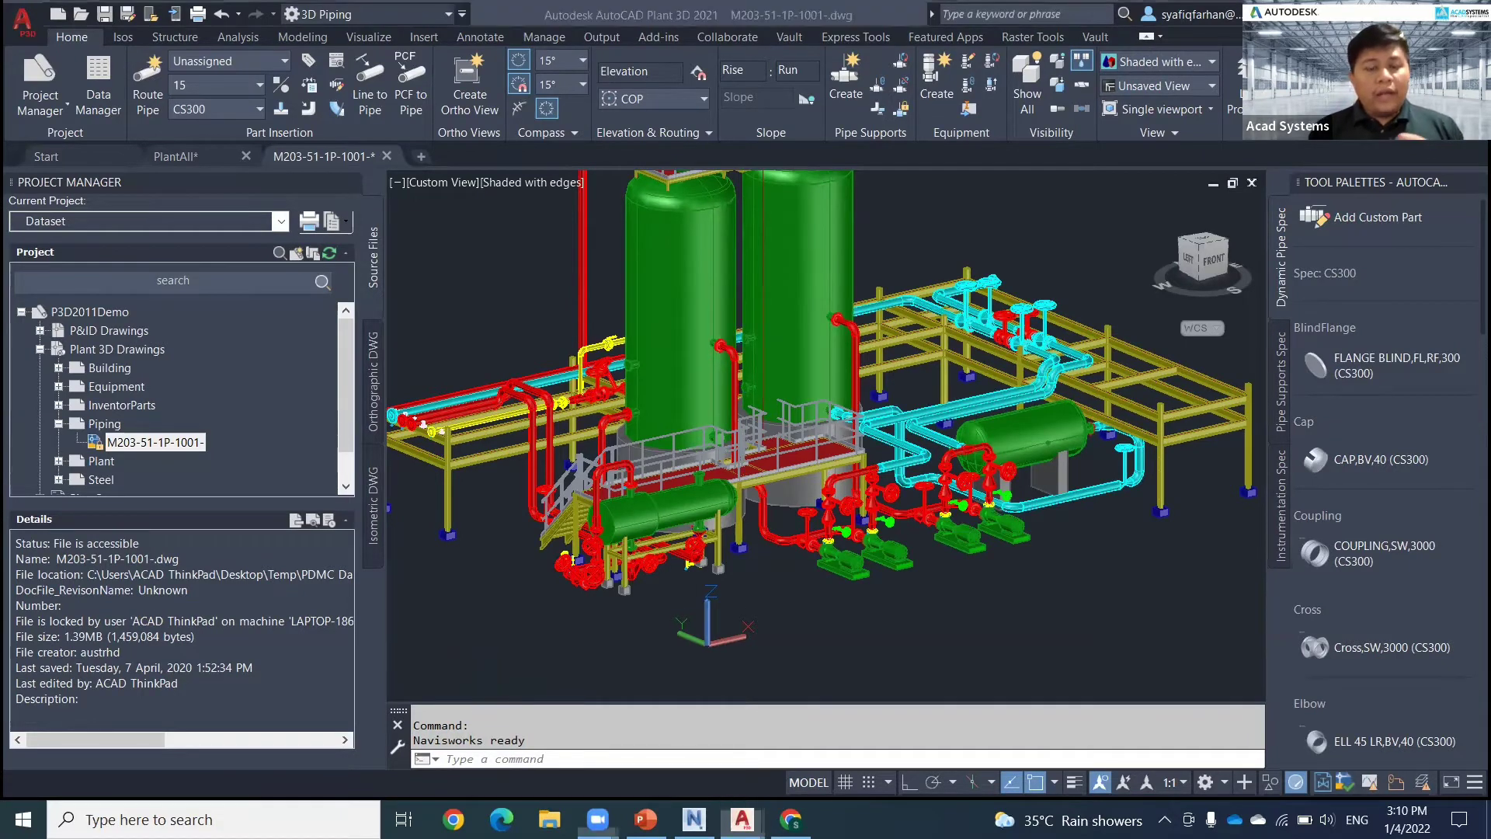
left_click(696, 808)
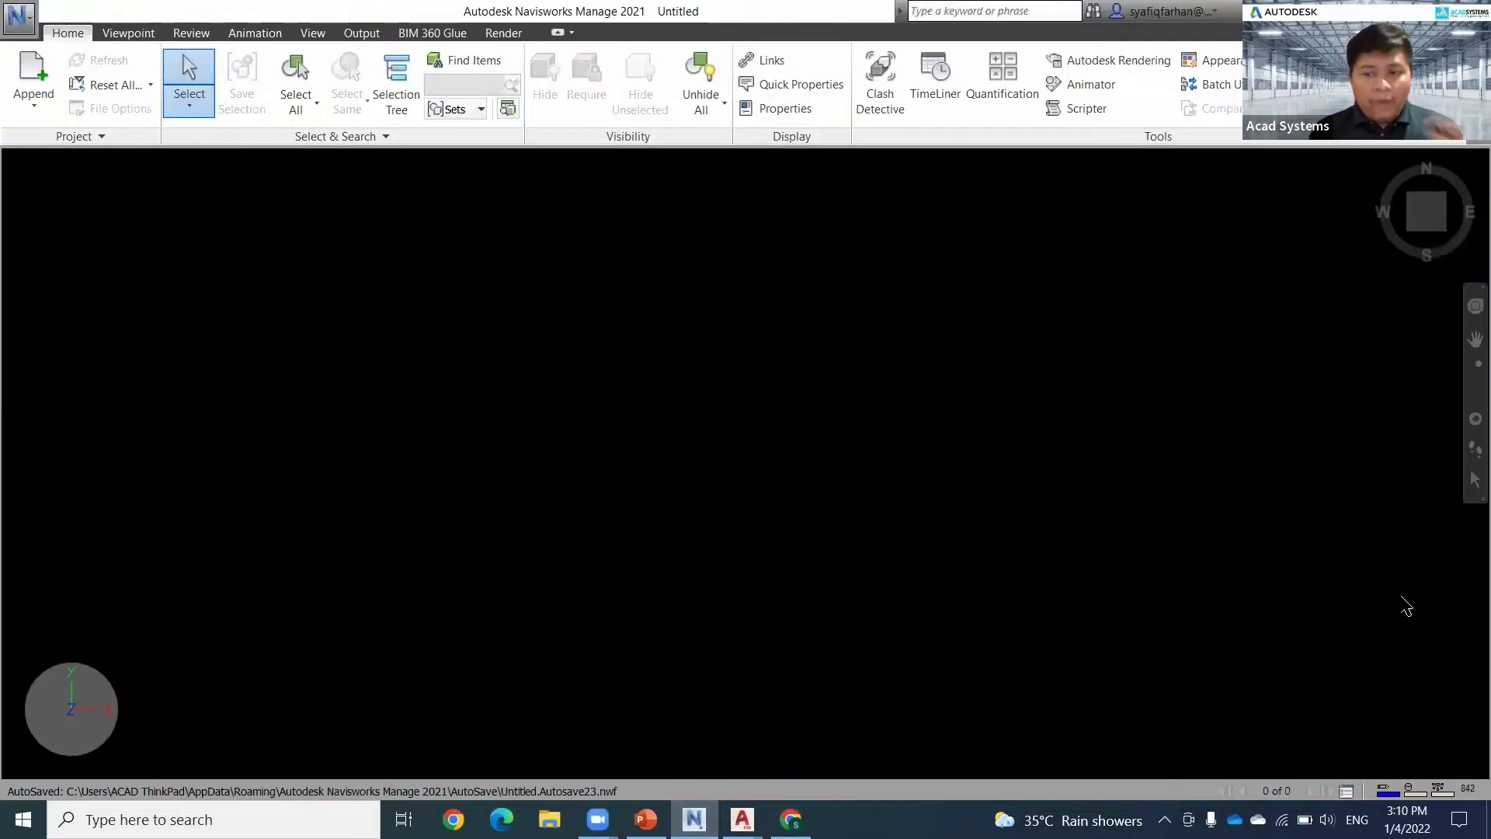
left_click(33, 97)
left_click(43, 140)
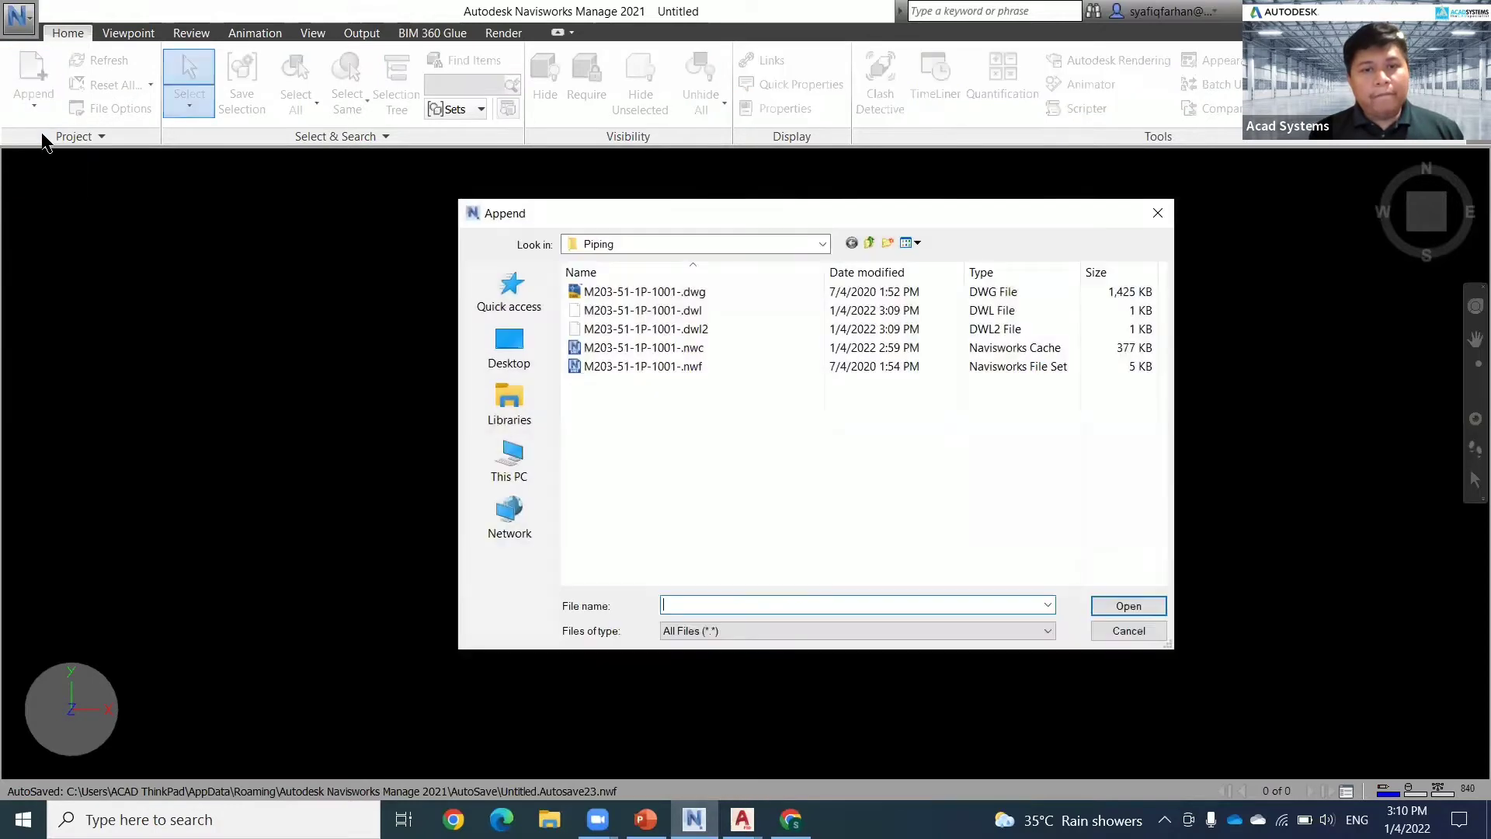
left_click(728, 292)
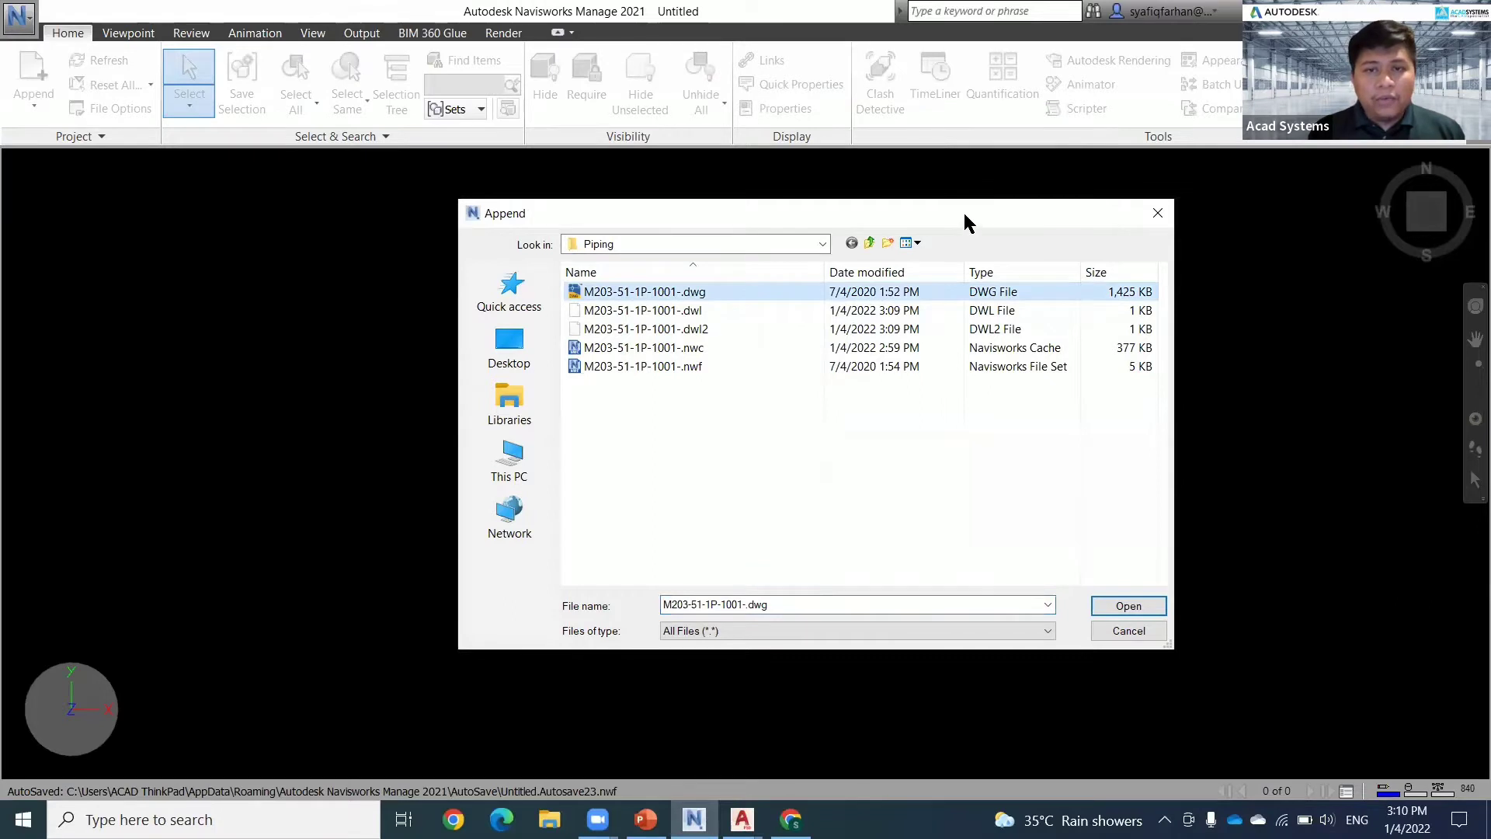
left_click_drag(965, 221, 907, 129)
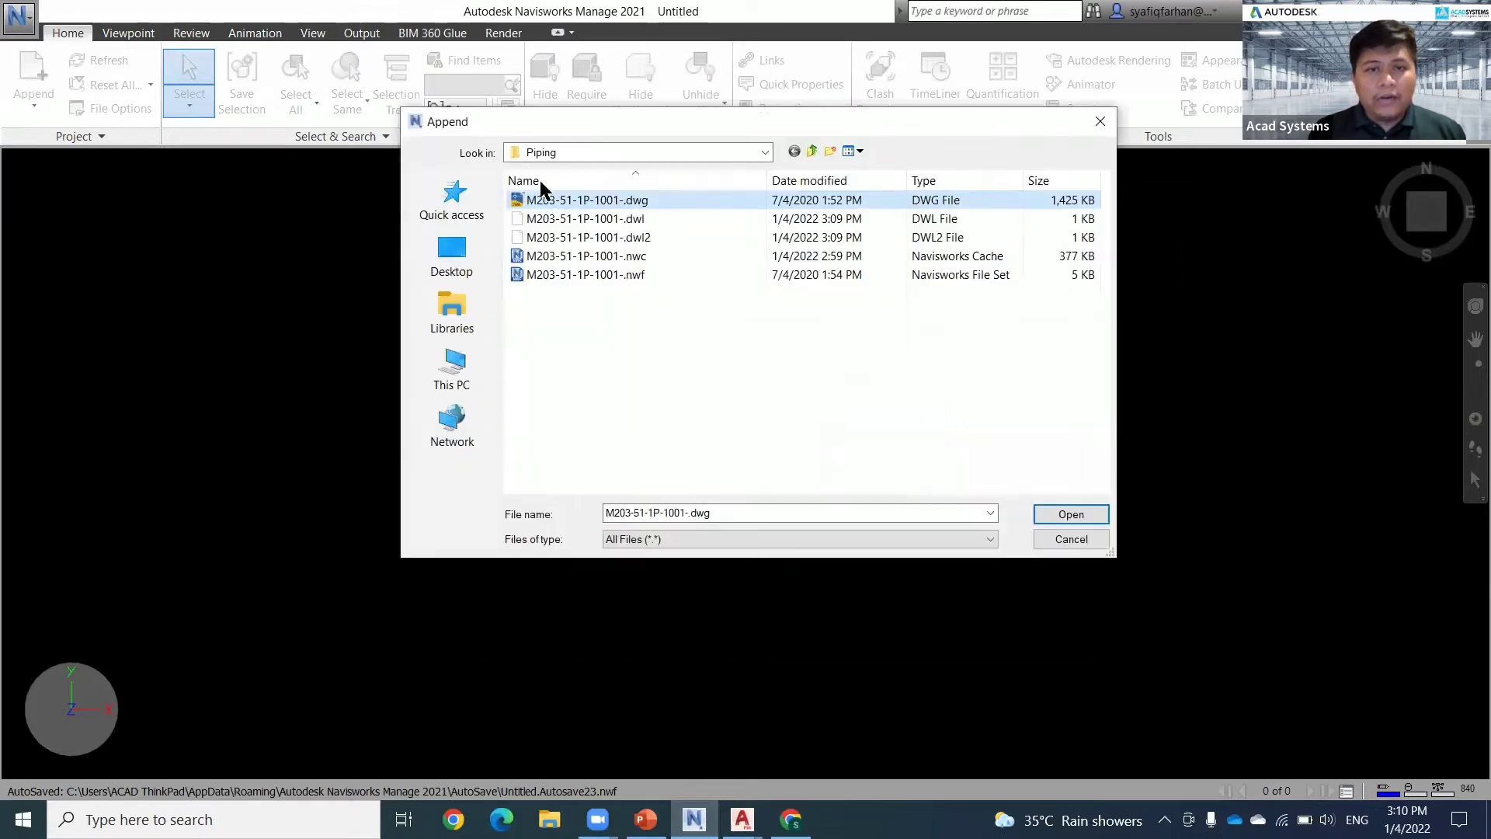
left_click(1071, 514)
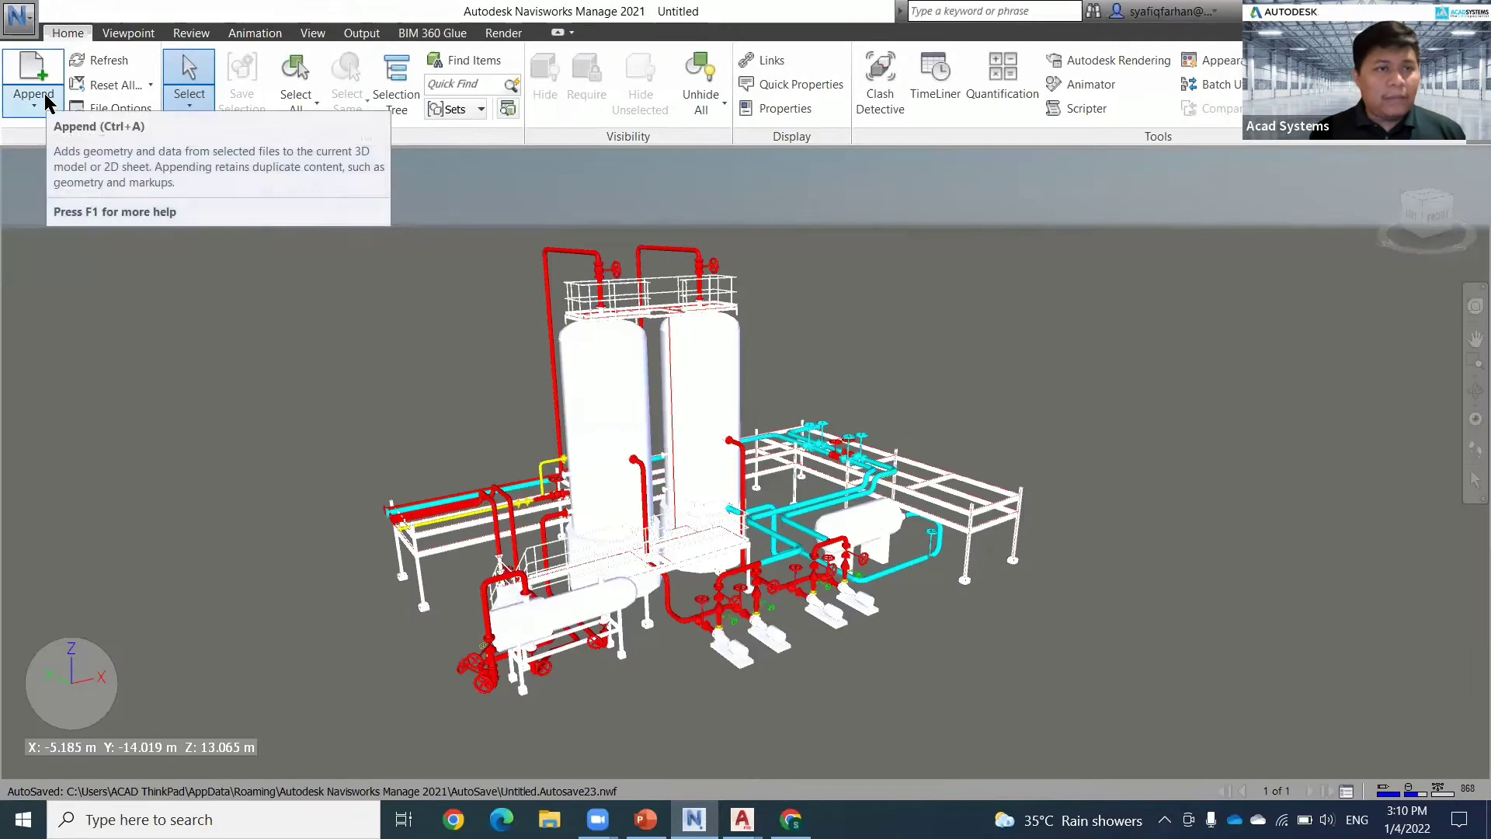
- Append the drawing M203-51-1E-1001-.dwg from the Equipment folder to the model
left_click(44, 98)
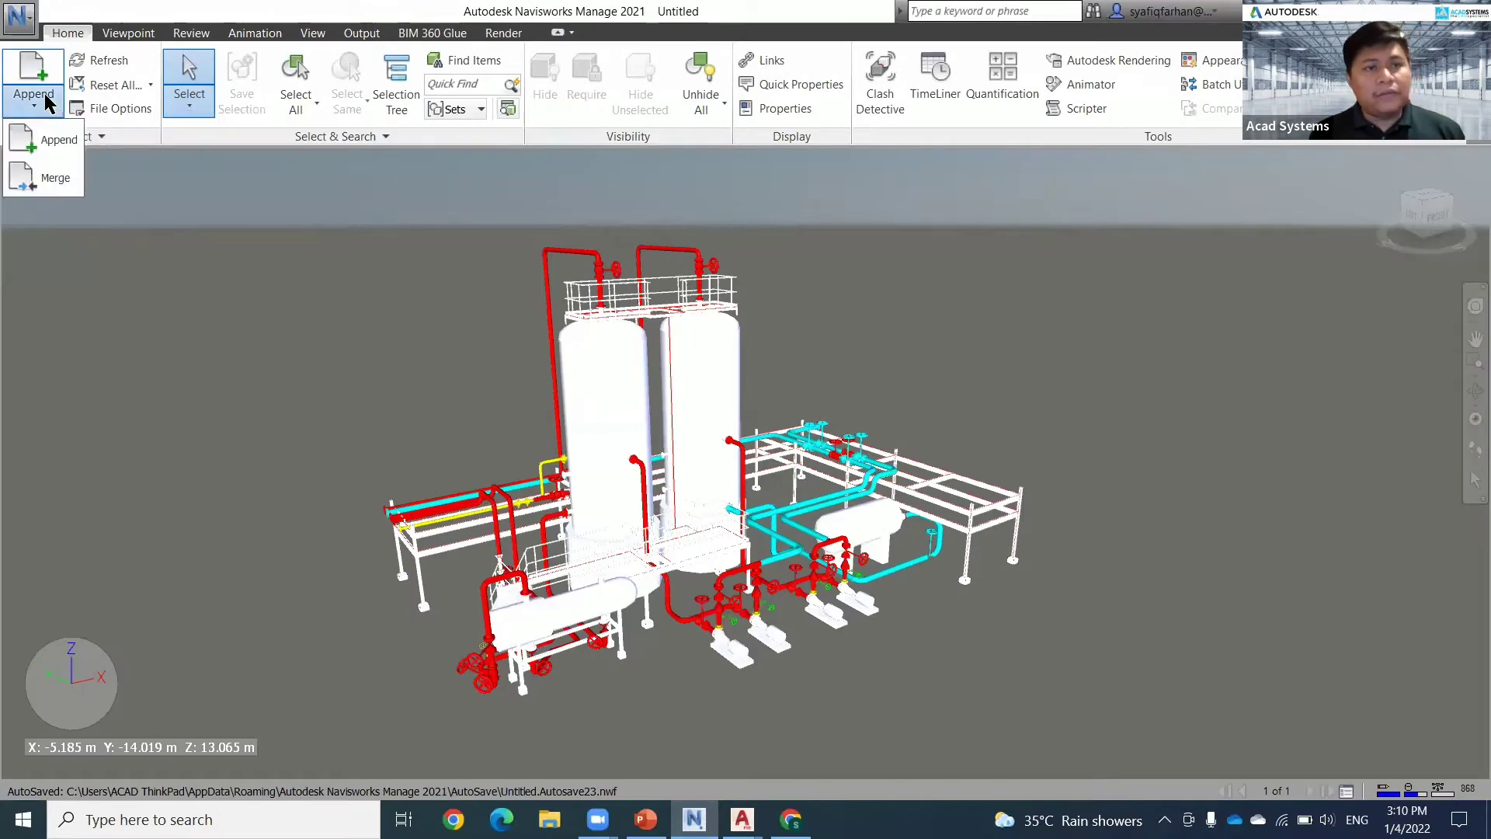
left_click(51, 155)
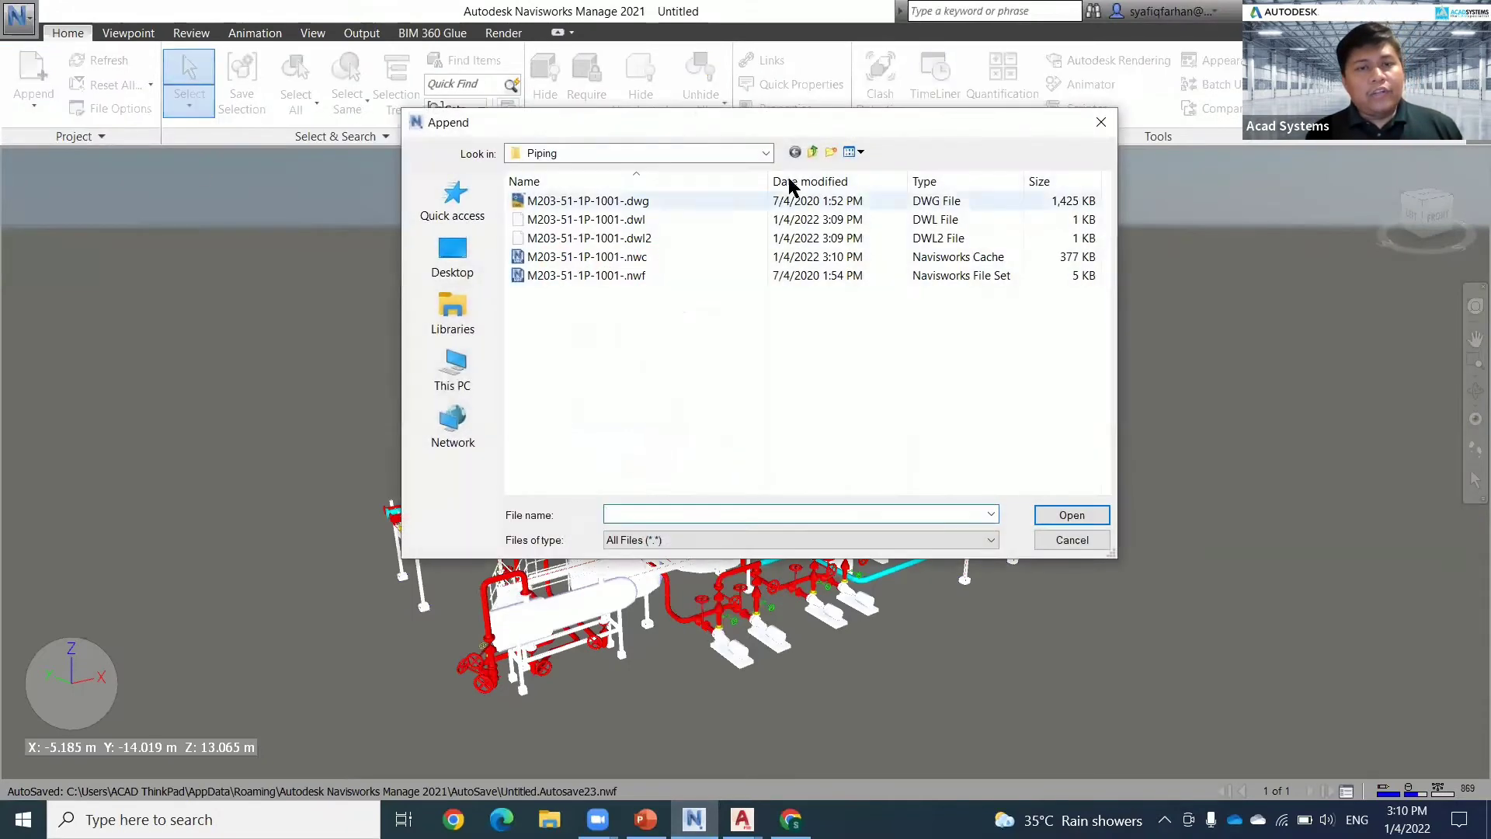
left_click(813, 153)
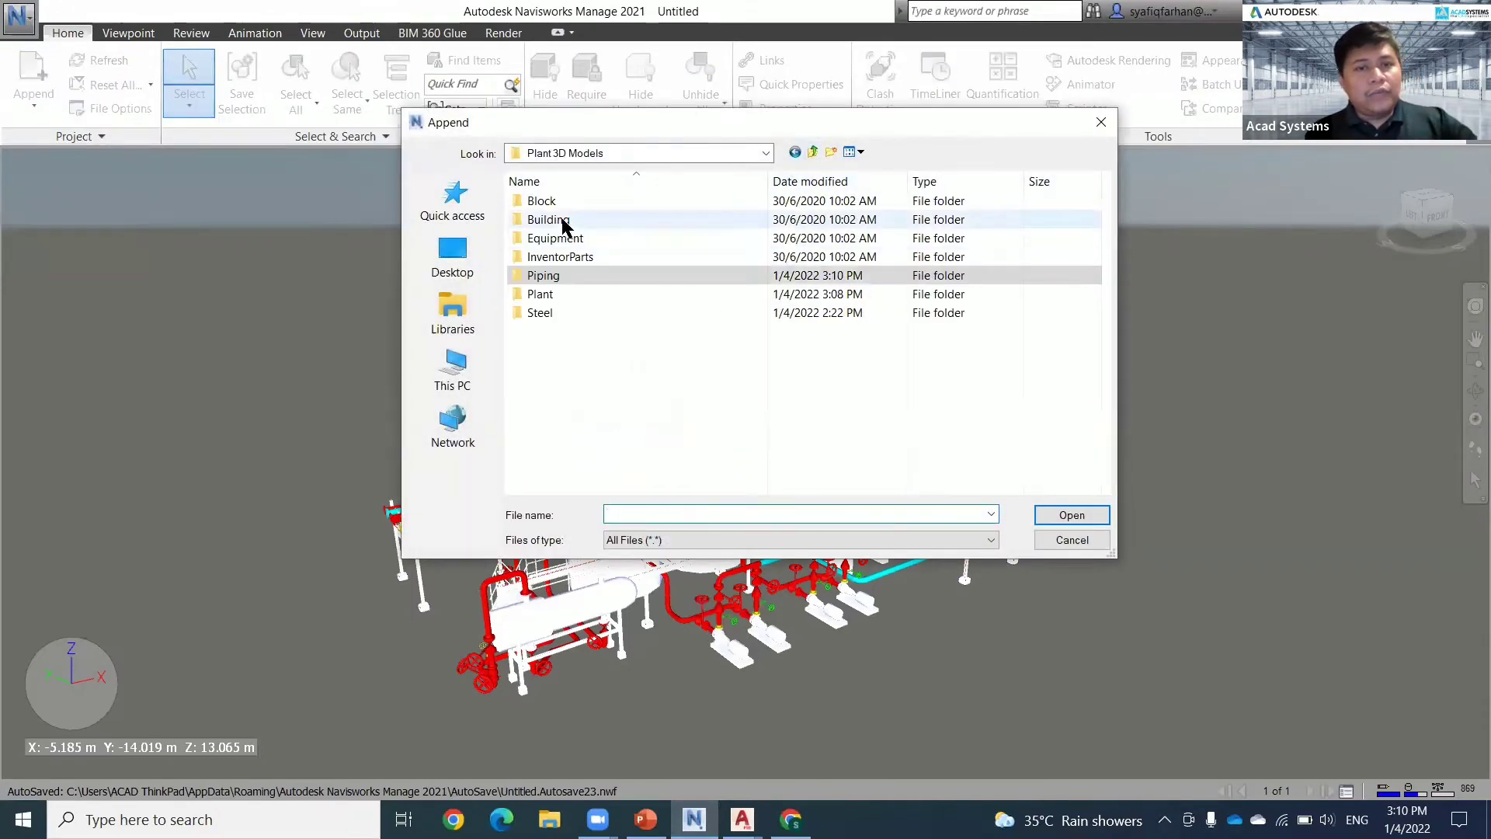
double_click(555, 238)
left_click(583, 201)
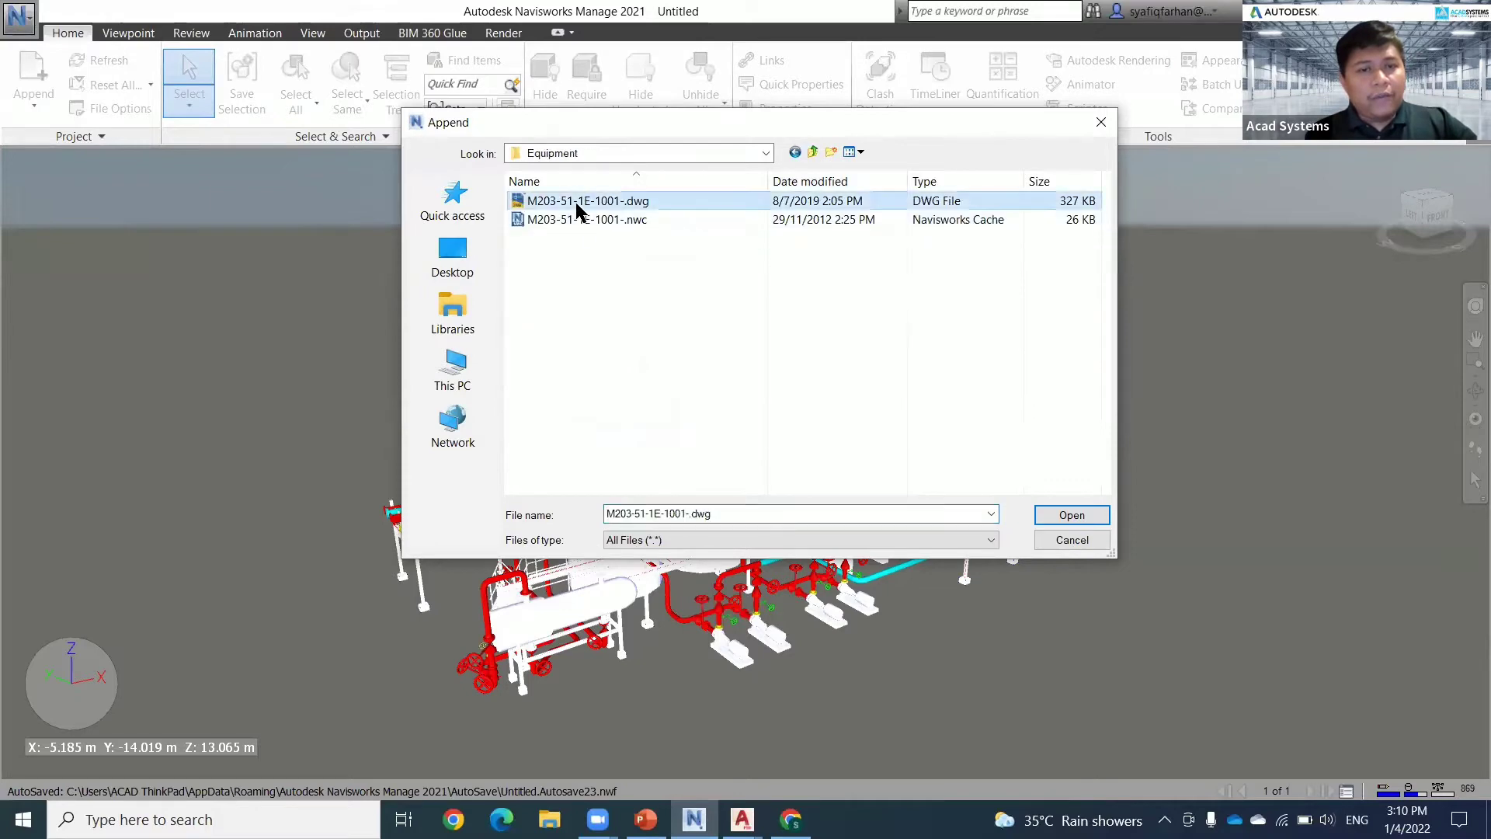
left_click(1072, 514)
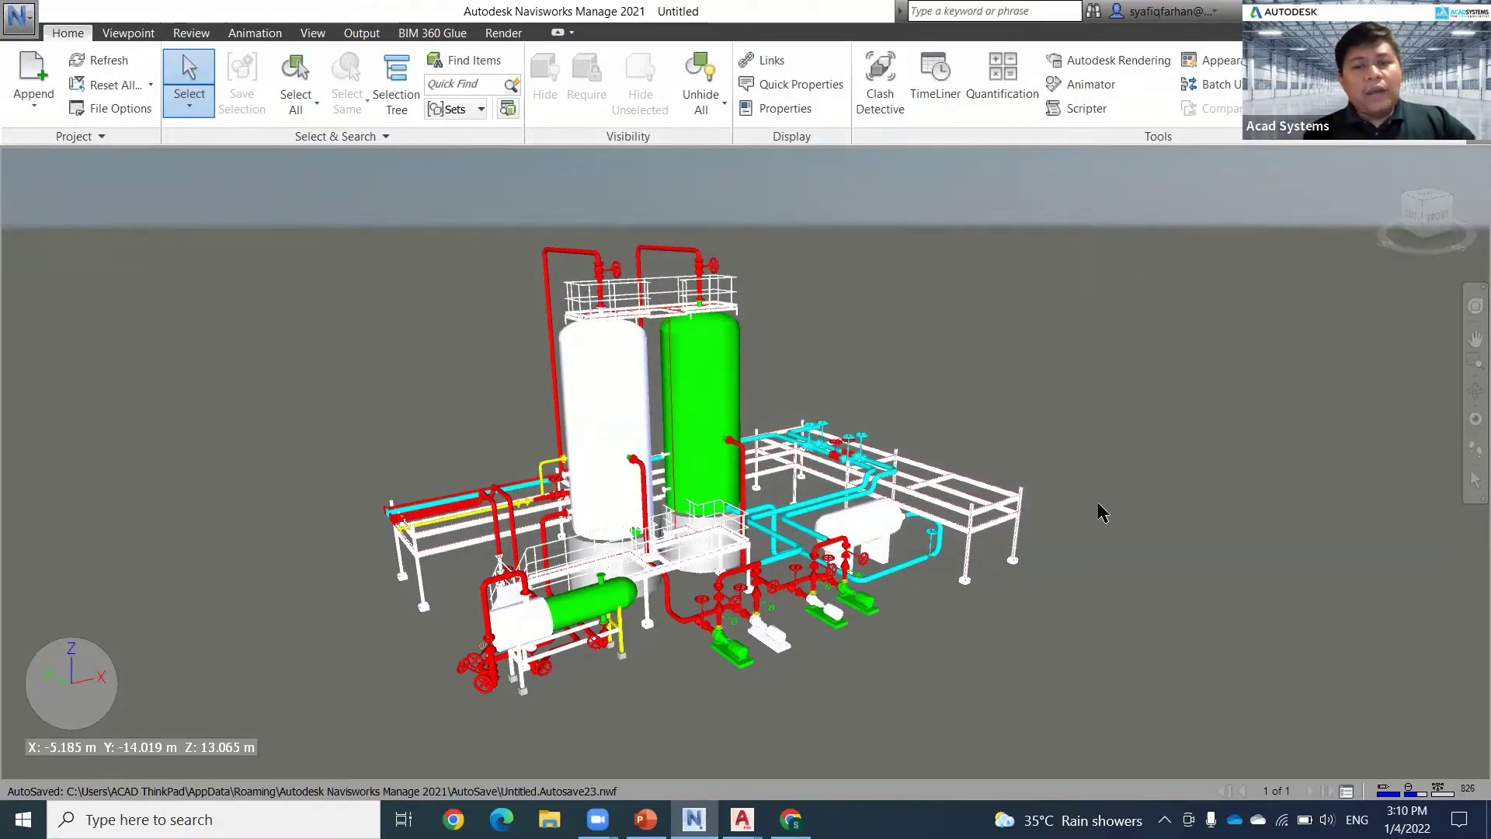
- Show the Selection Tree and highlight the piping and equipment drawings one after the other in the model
middle_click_drag(1098, 509, 1002, 509)
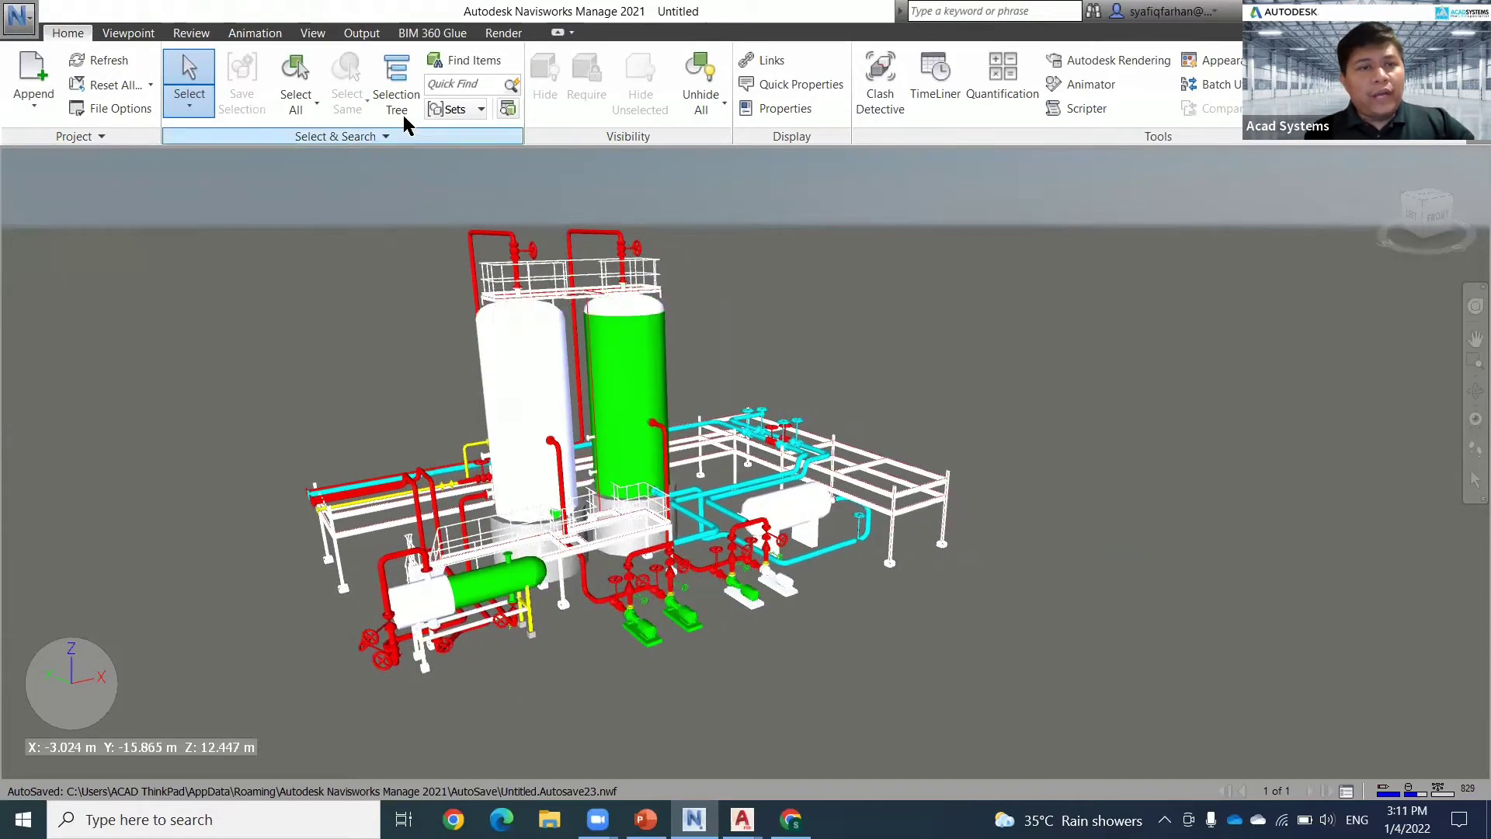
left_click(397, 85)
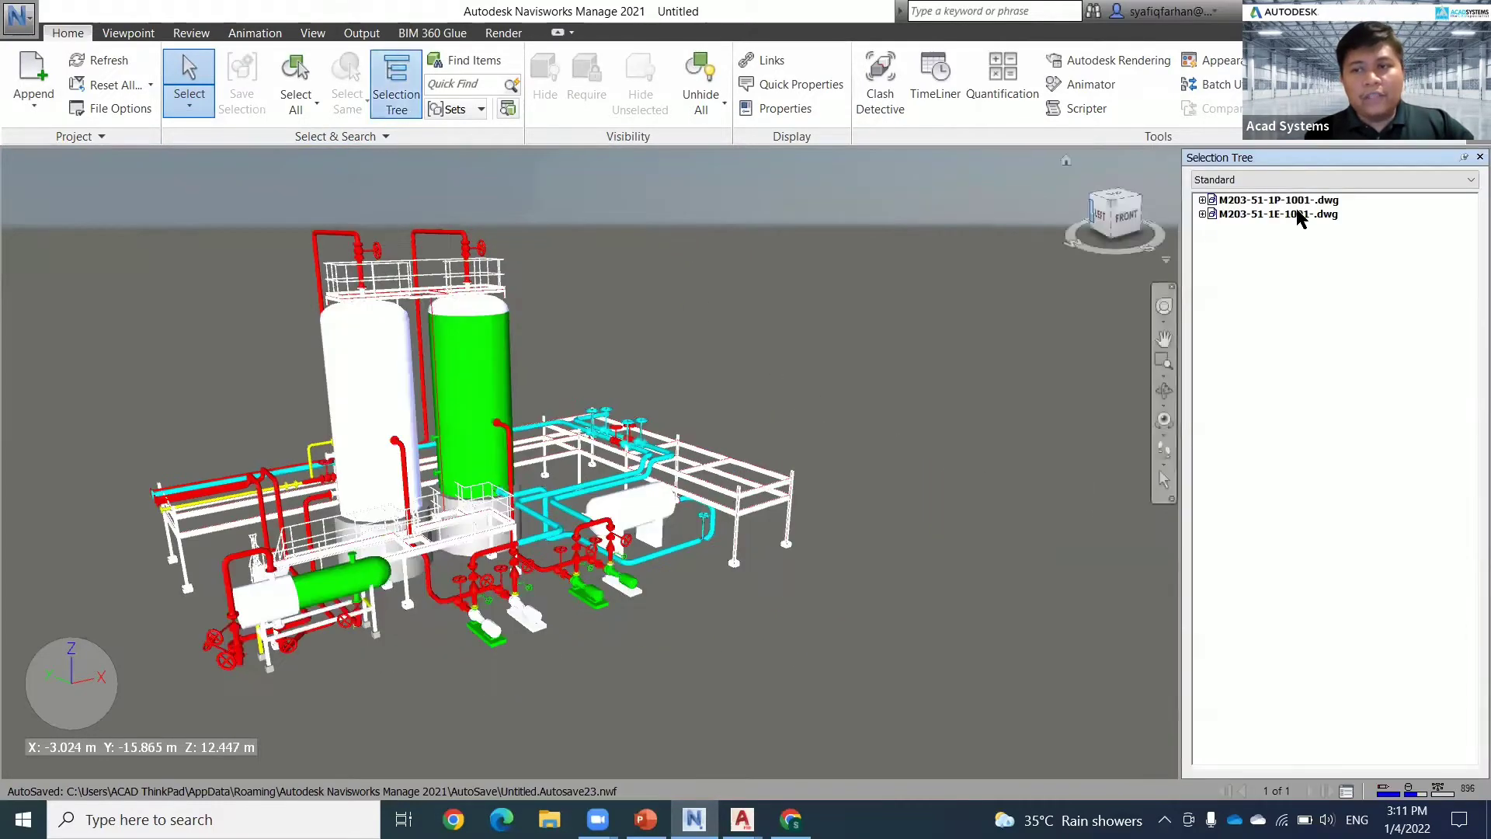
left_click(1292, 202)
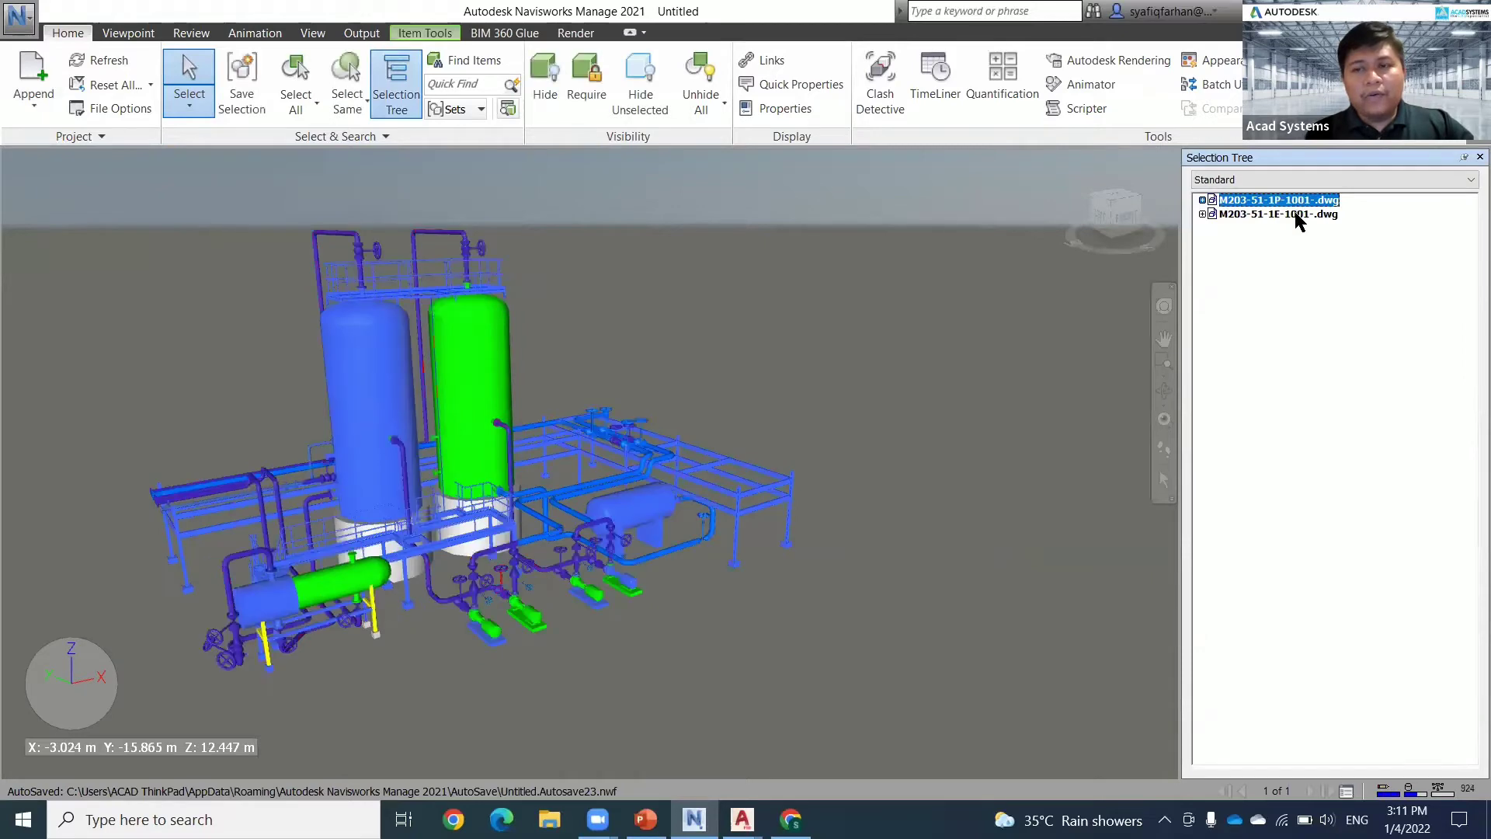
left_click(1298, 215)
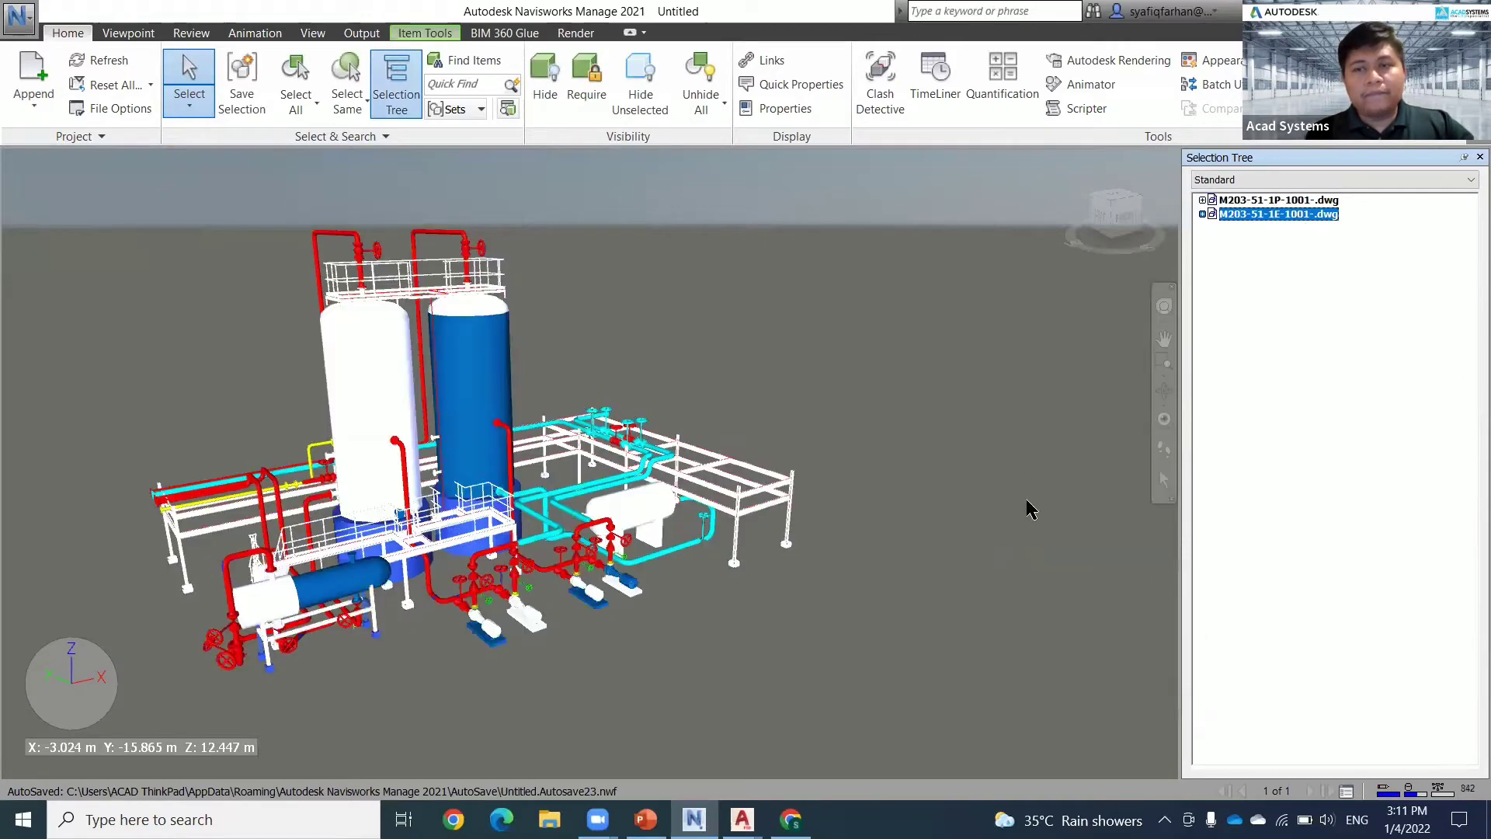
left_click(979, 543)
middle_click_drag(979, 543, 1013, 547, "shift")
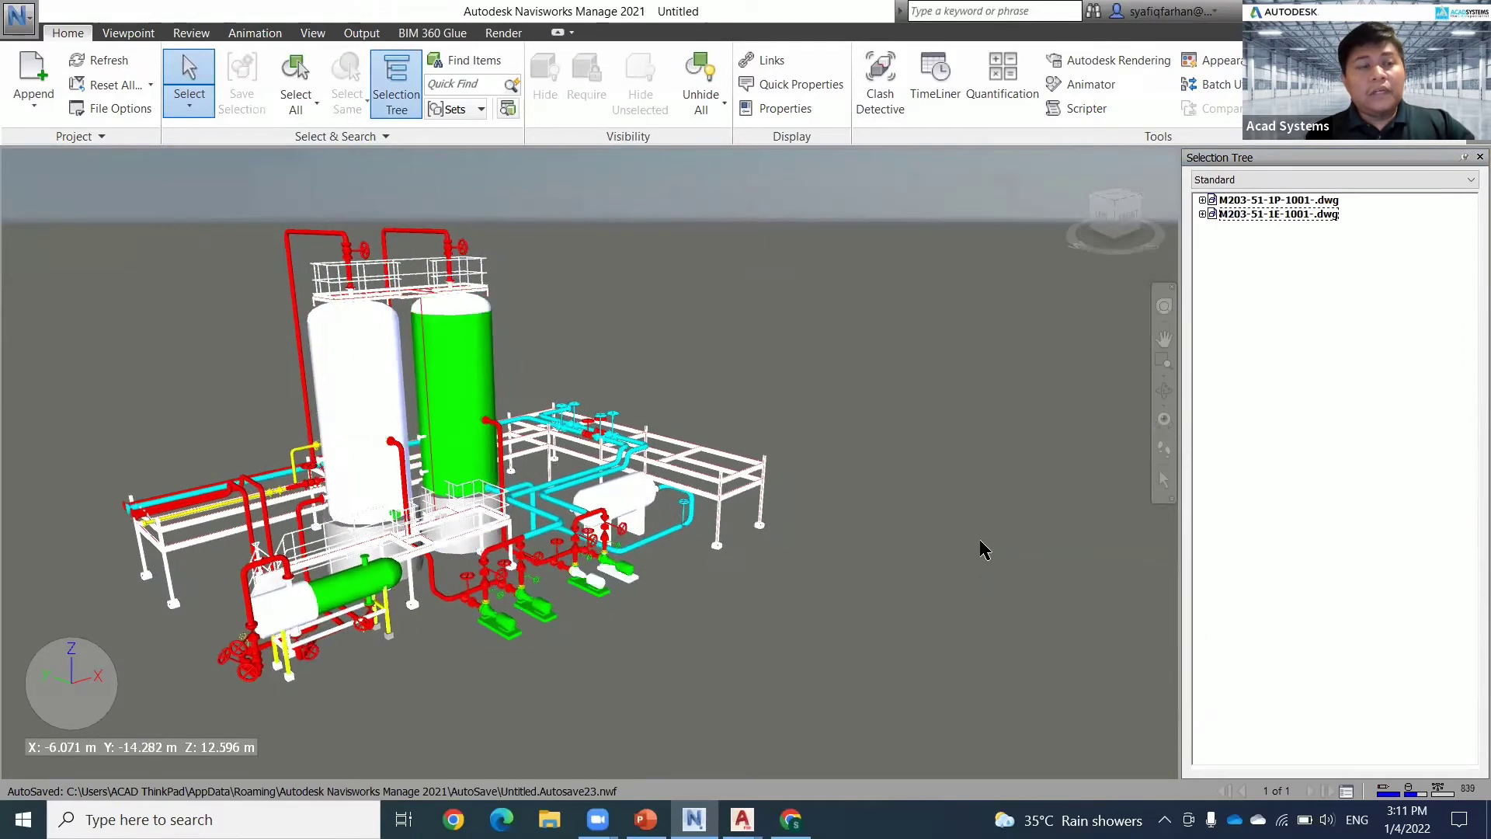
- Append the drawings M203-51-1S-1001.dwg and M203-51-1S-2002.dwg together from the Steel folder
left_click(35, 99)
left_click(53, 138)
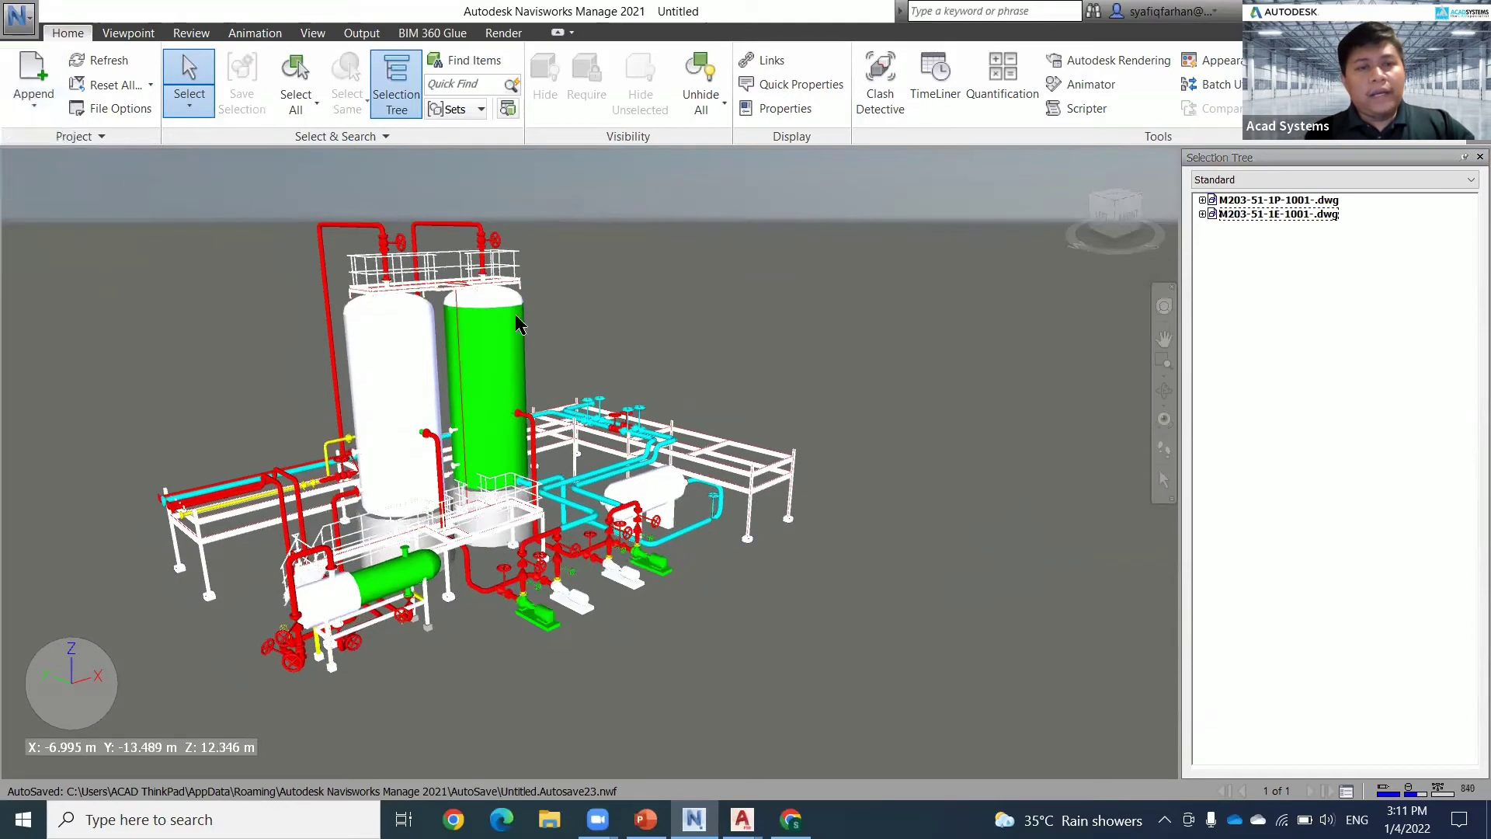
left_click(794, 152)
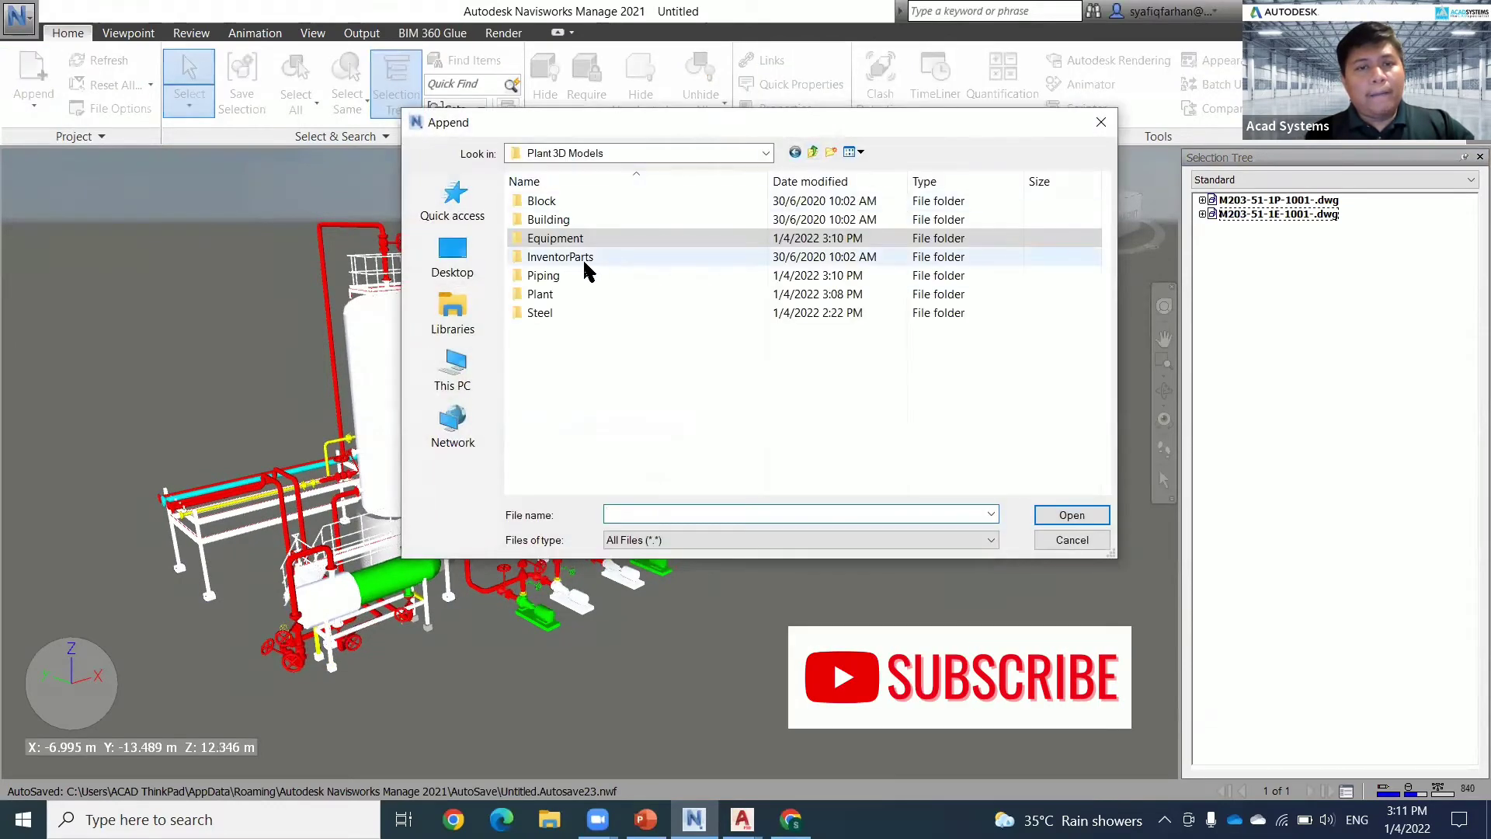
double_click(575, 278)
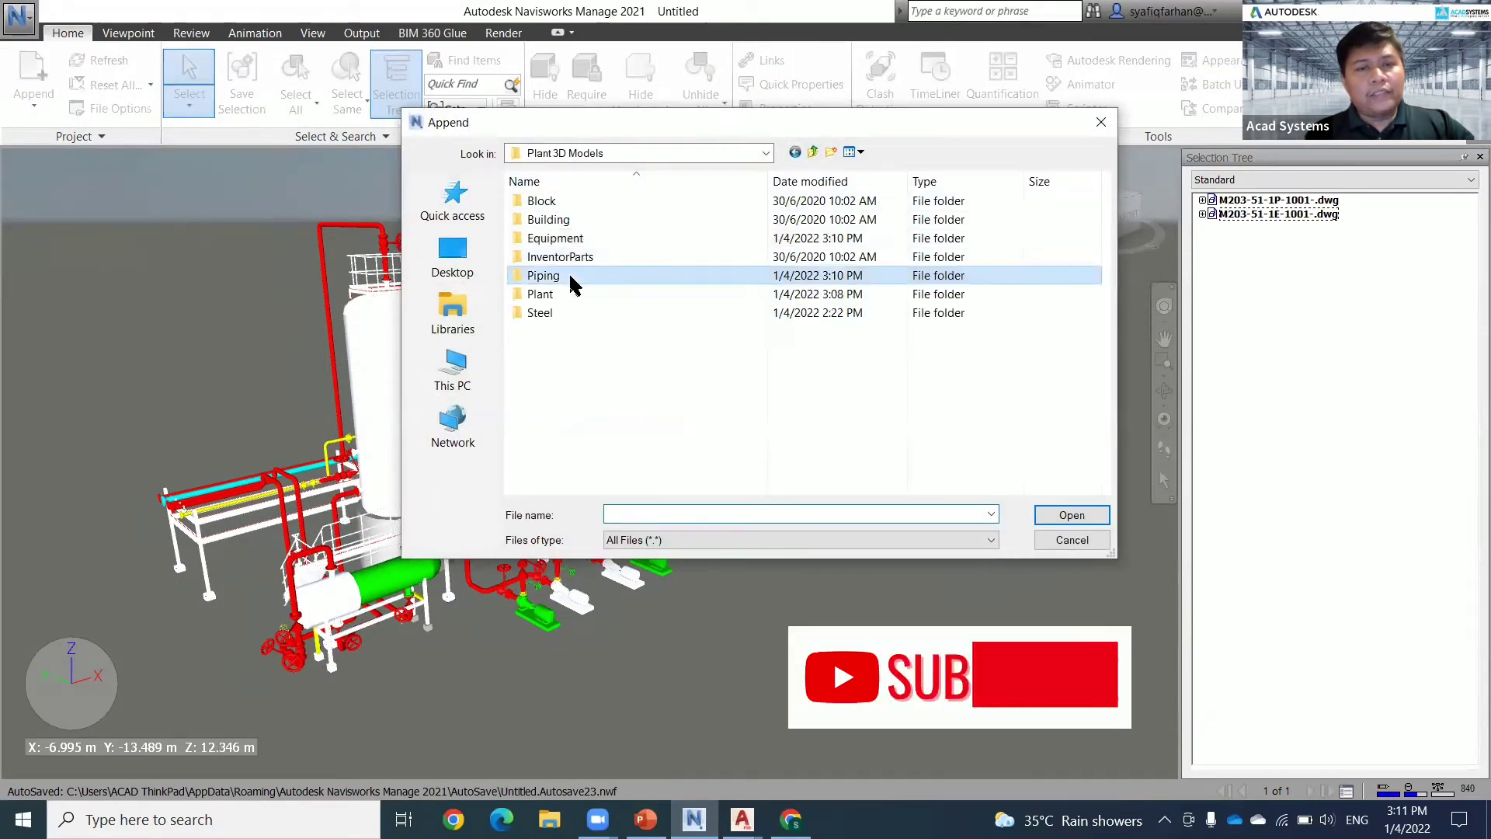
left_click(582, 202)
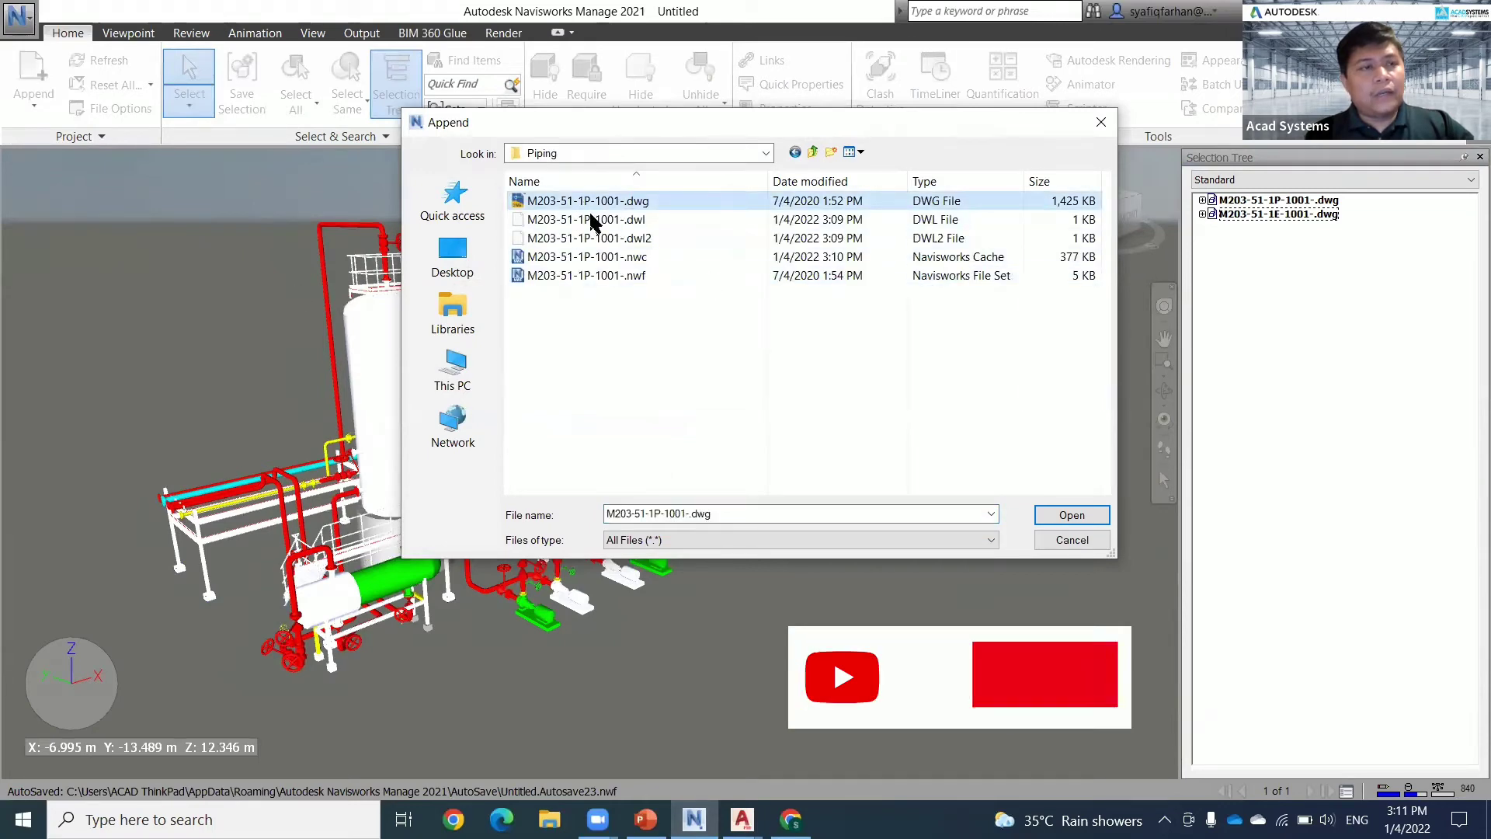
left_click(813, 153)
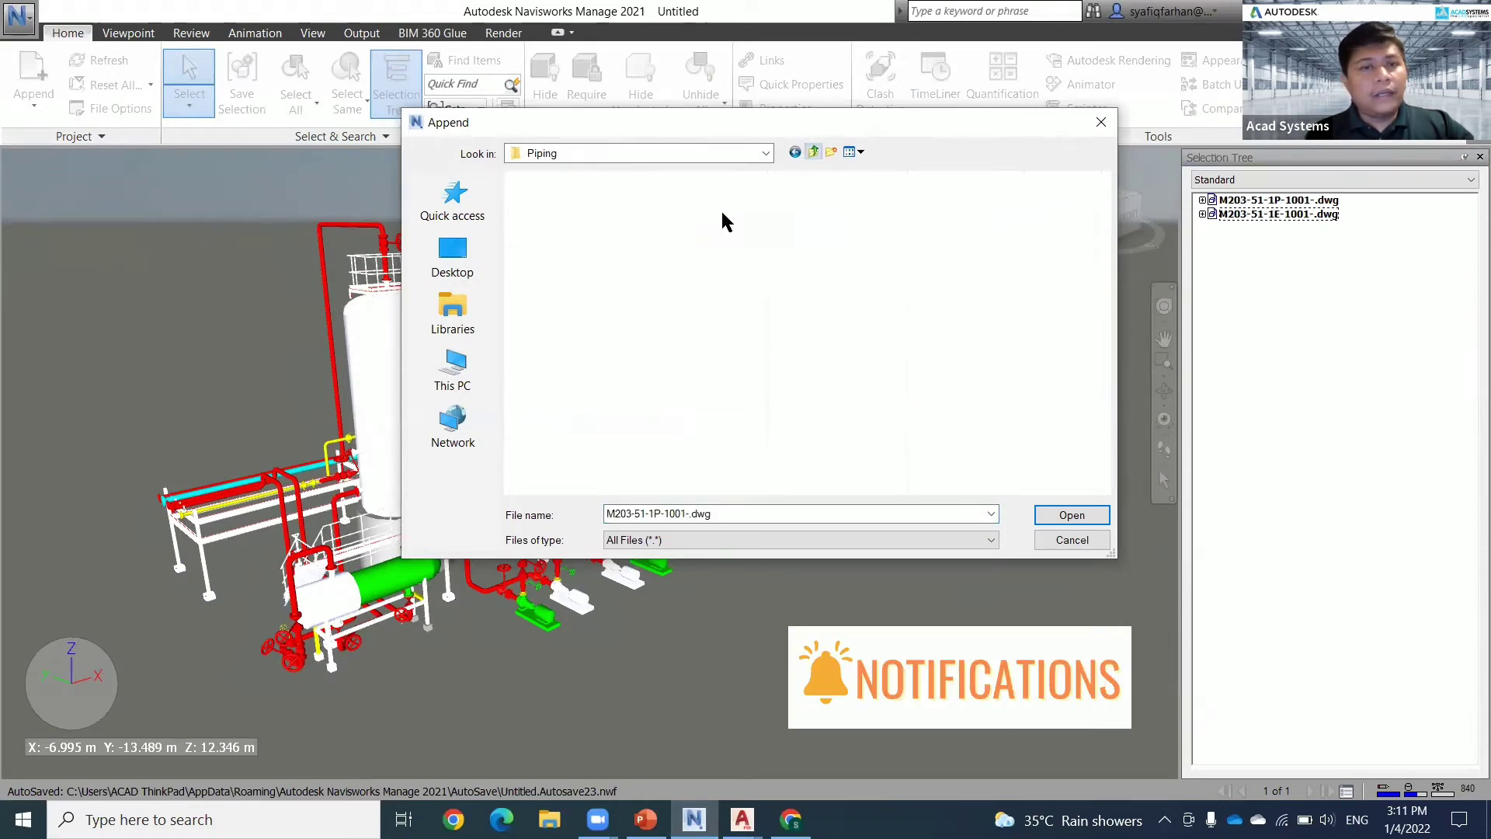
double_click(543, 312)
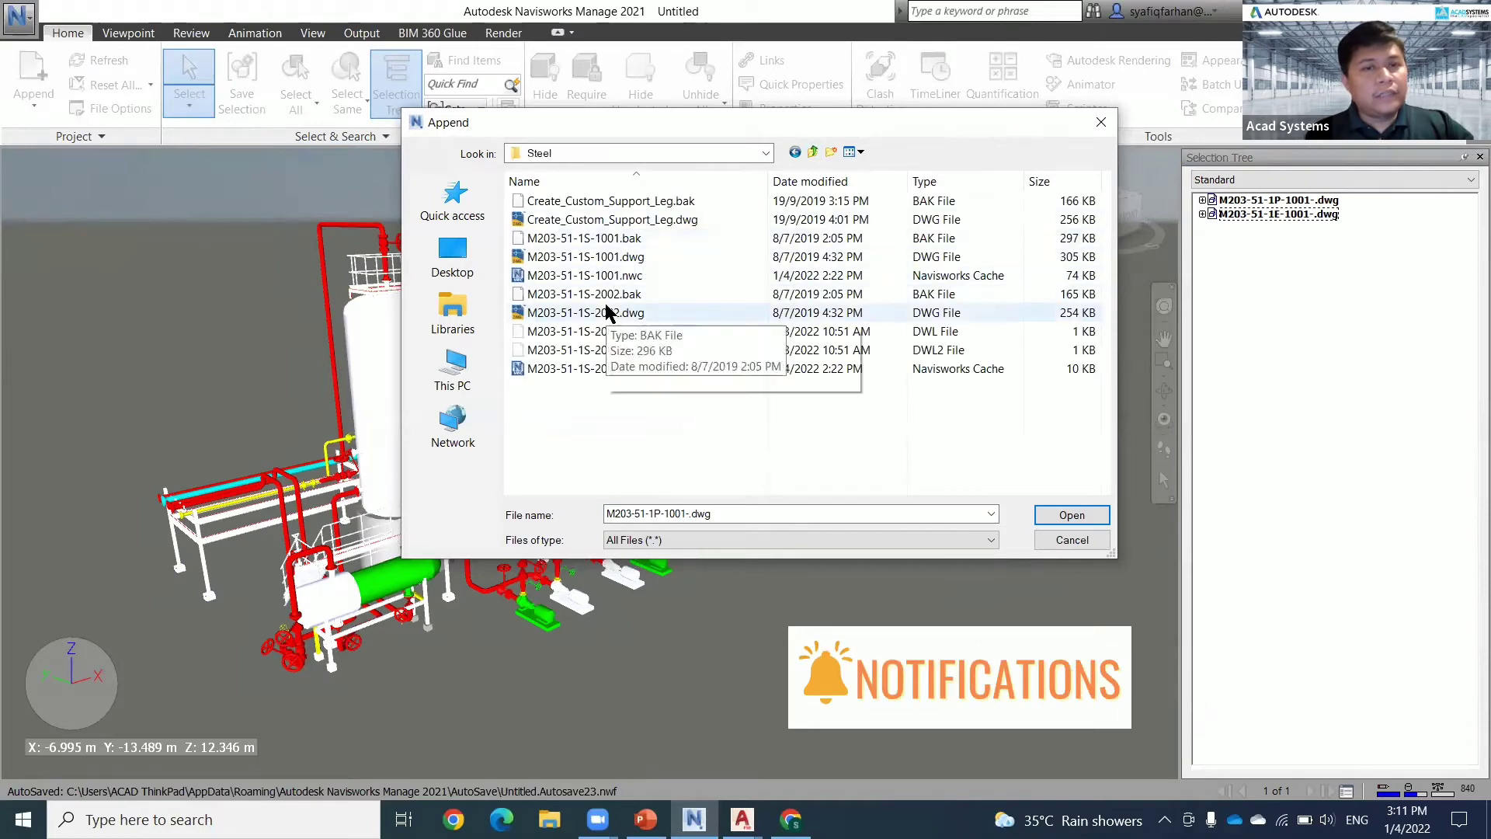
left_click(609, 257)
left_click(607, 312, "ctrl")
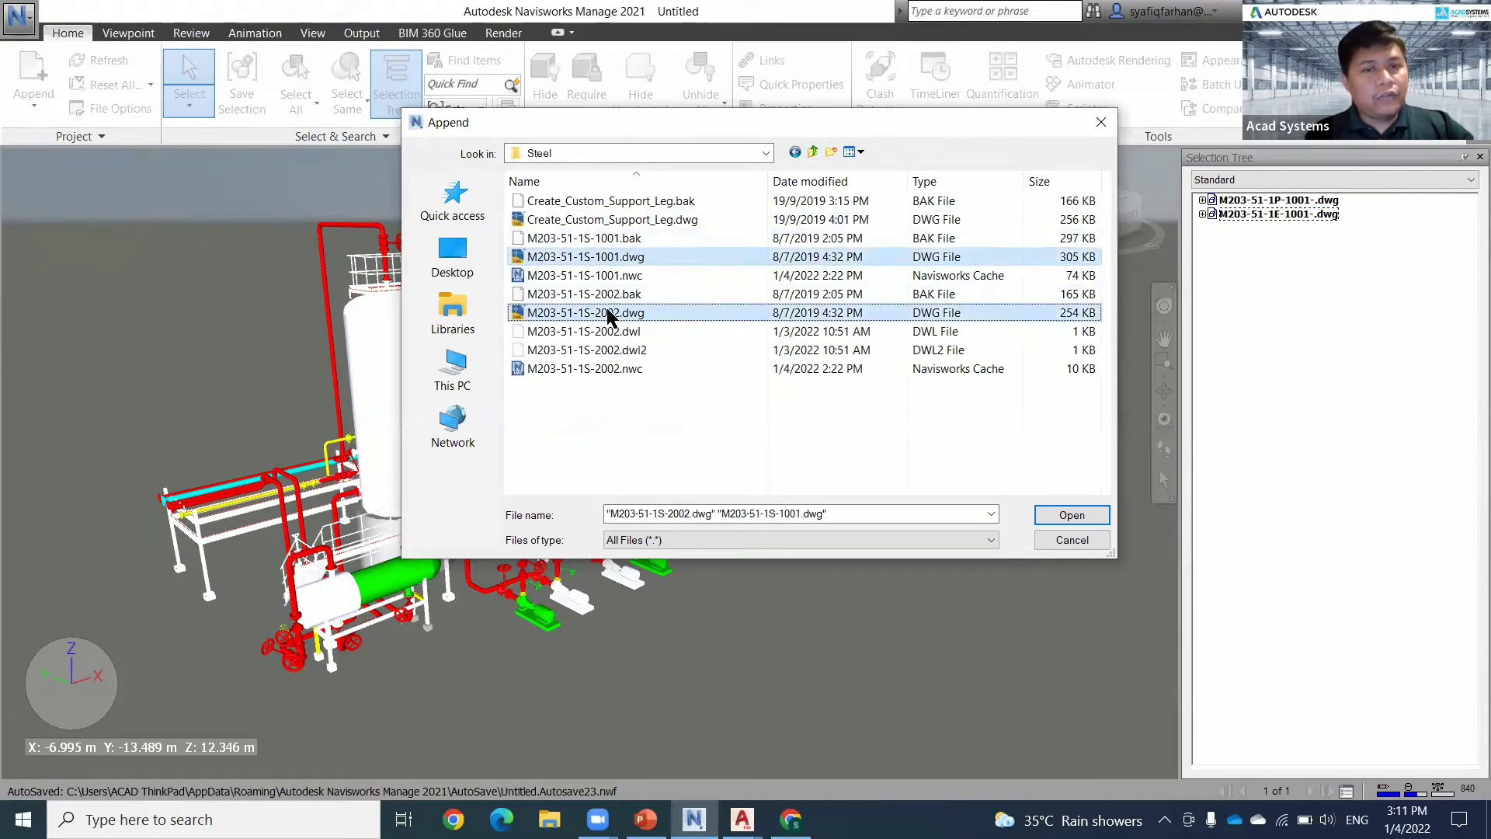
left_click(1084, 522)
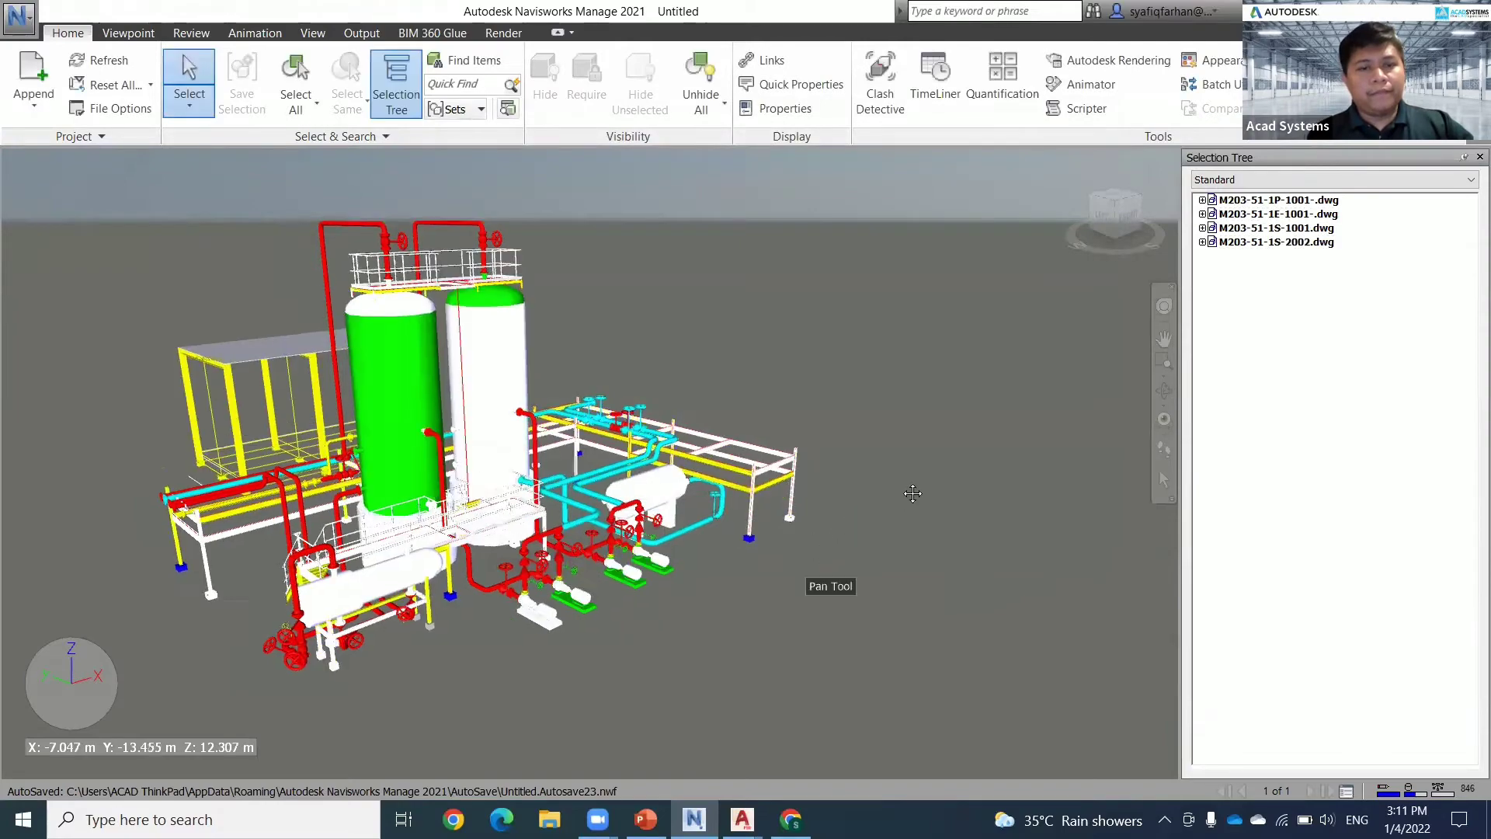
- Examine the combined piping, equipment and steel model from different angles, including the pumps and vessels
mouse_move(912, 493)
middle_mouse_down("shift")
mouse_move(828, 539)
mouse_move(1023, 554)
mouse_move(748, 536)
middle_mouse_up("shift")
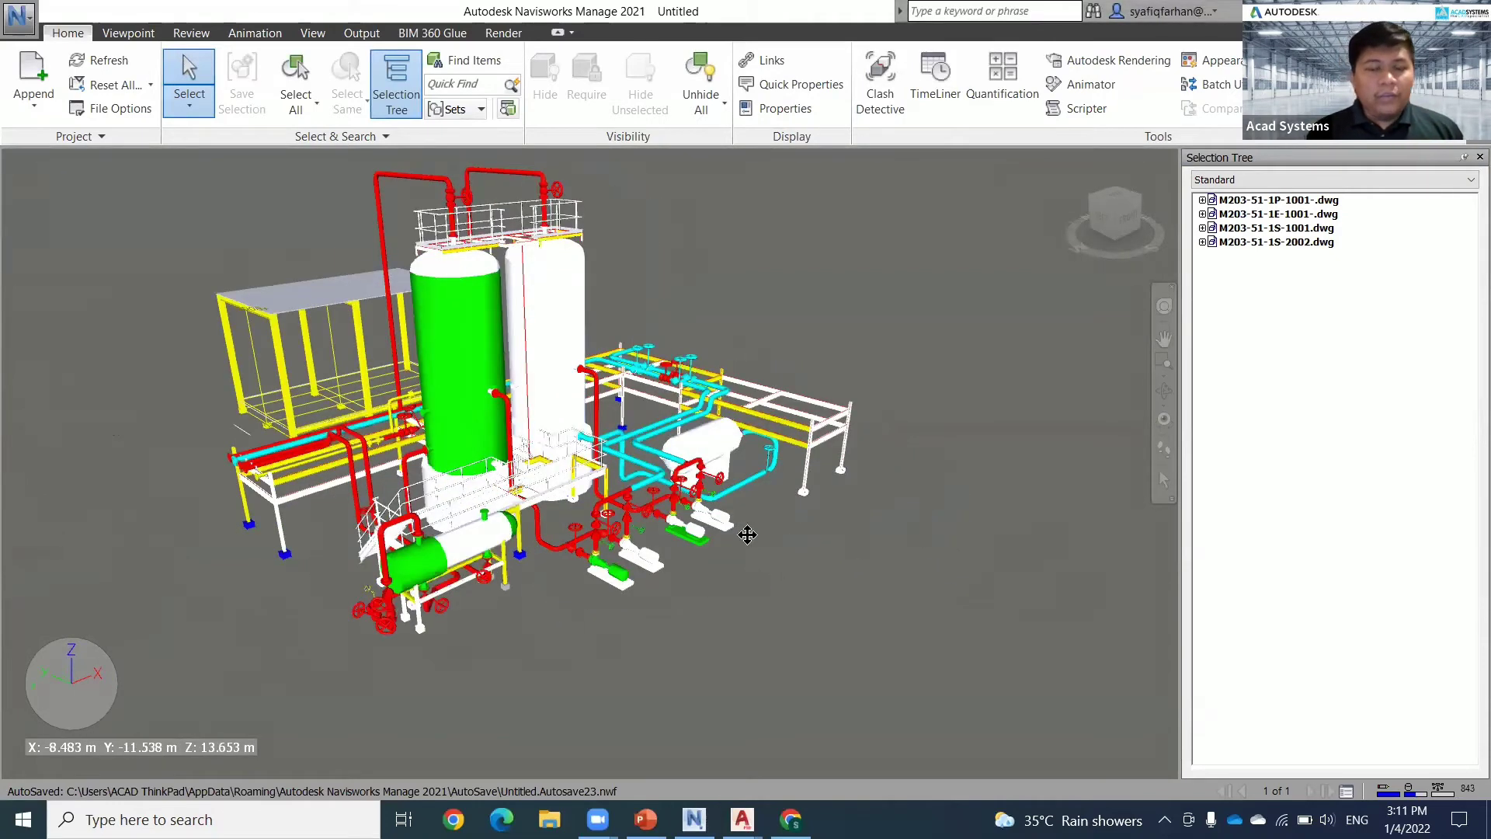
middle_click_drag(889, 680, 877, 614)
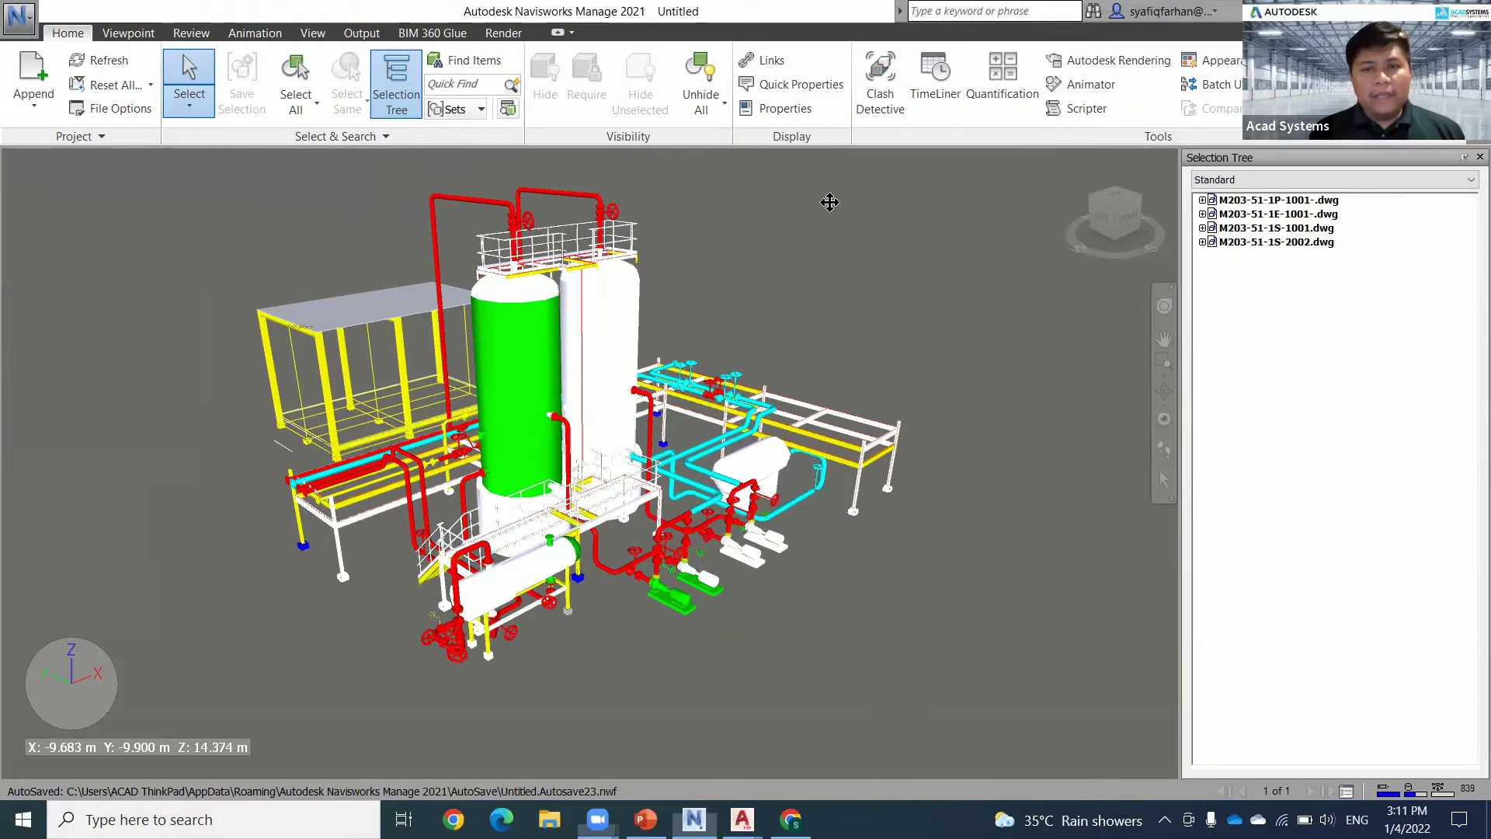
middle_click_drag(829, 202, 777, 611)
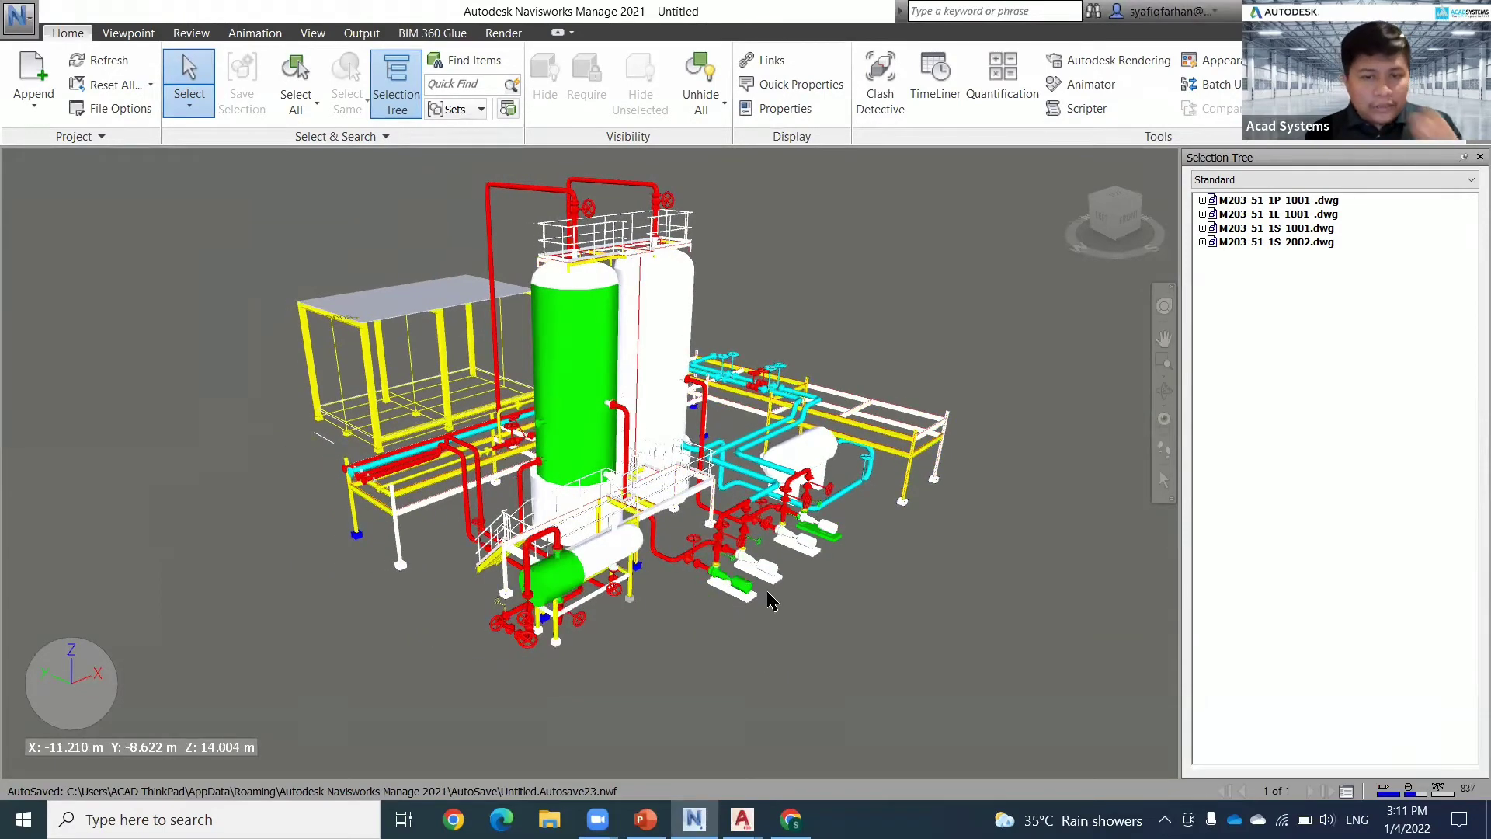
scroll(769, 598, "up", 2)
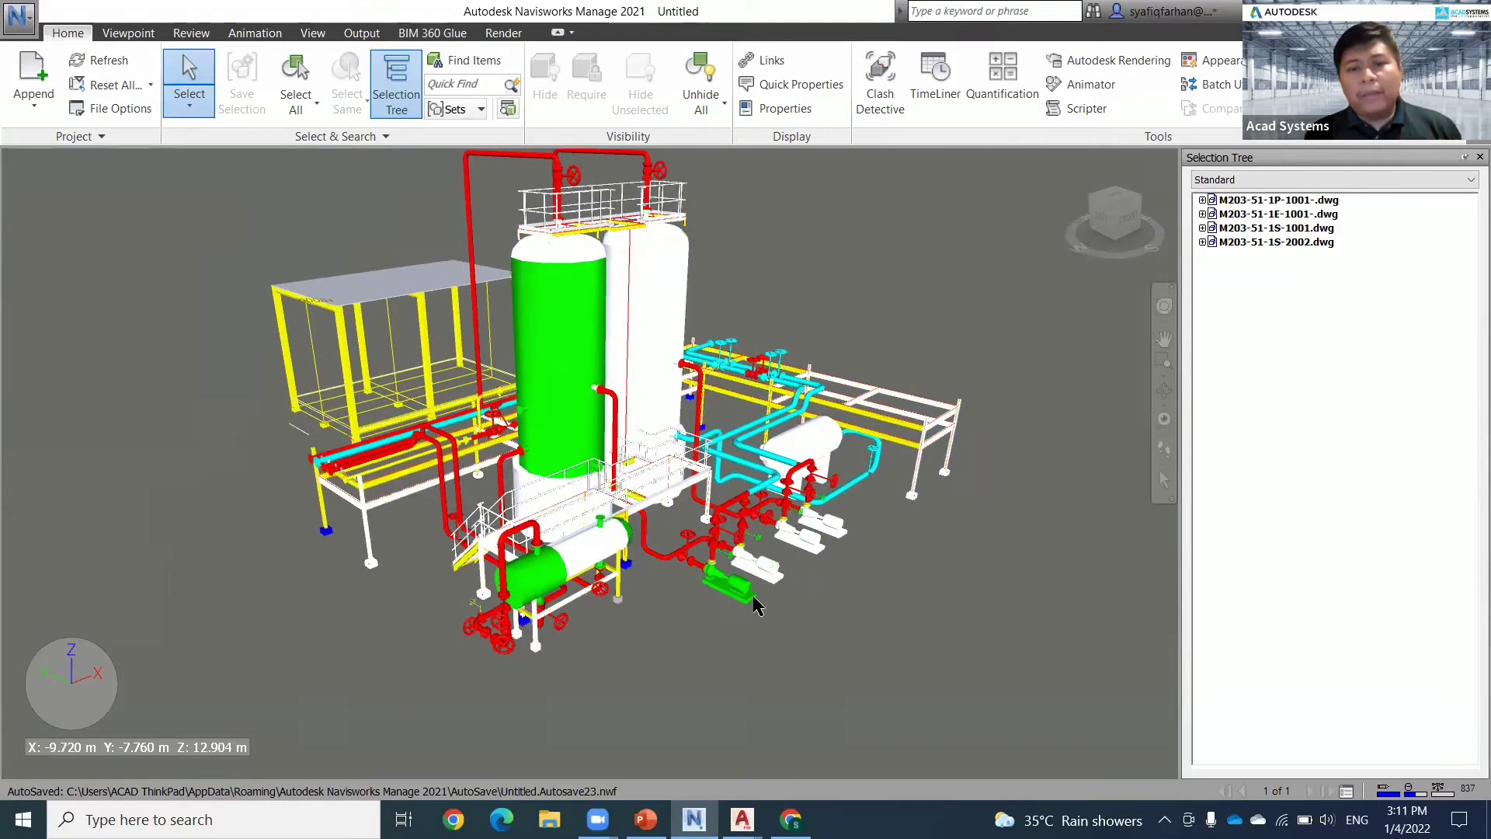
scroll(699, 614, "up", 1)
middle_click_drag(726, 606, 785, 610)
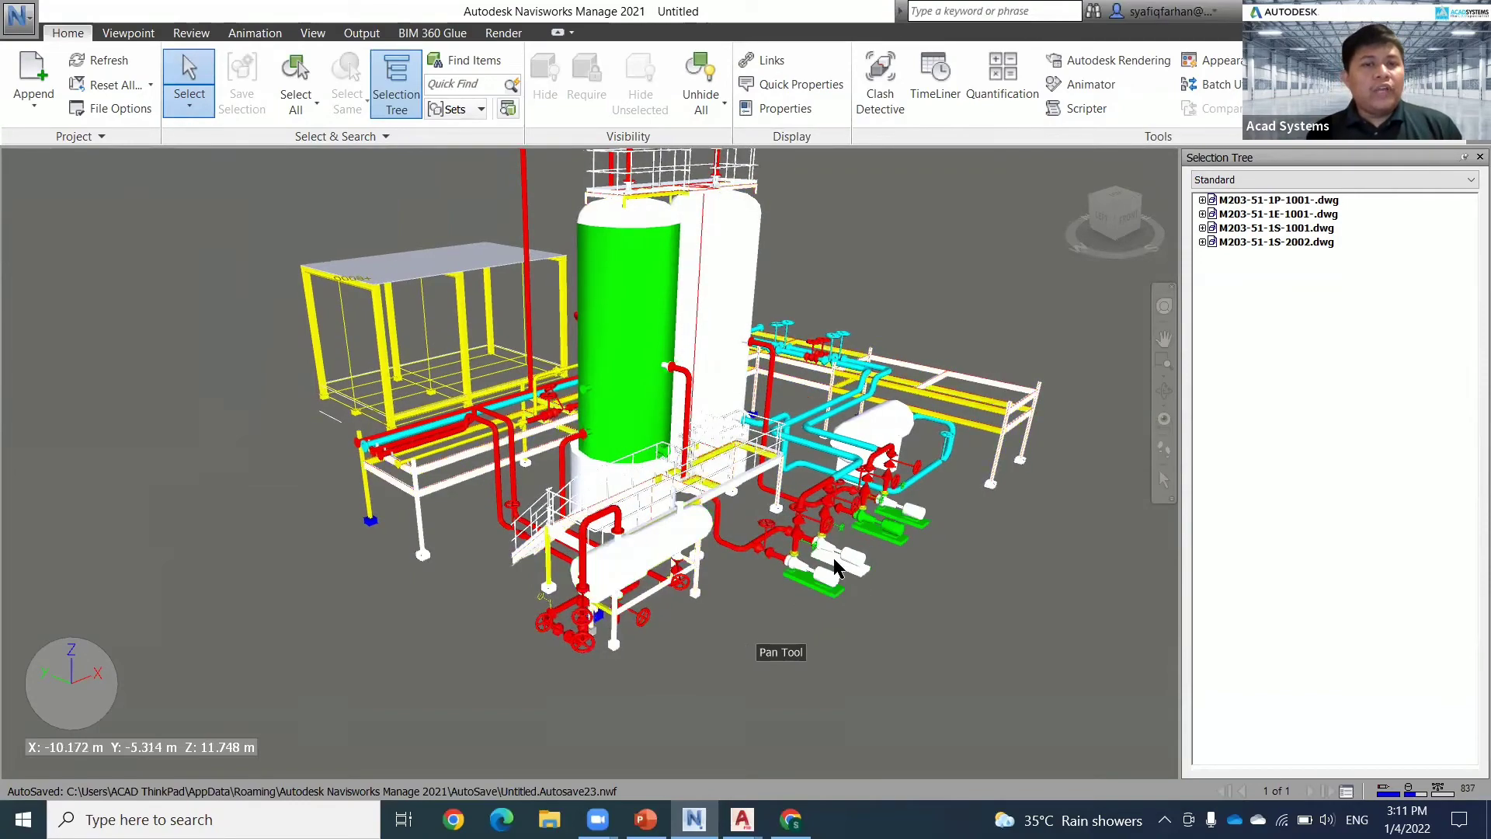
middle_click_drag(855, 592, 862, 602)
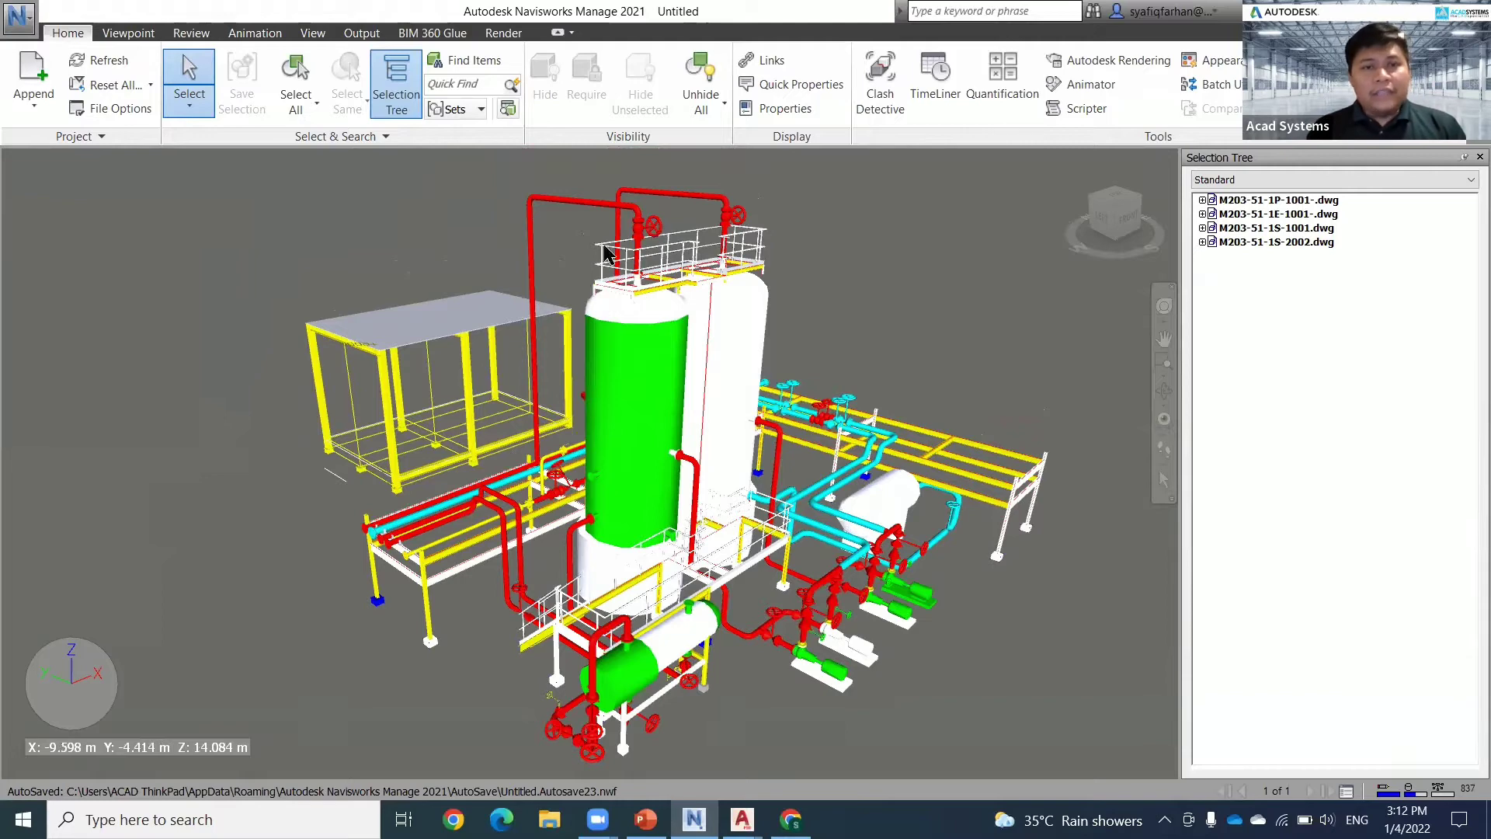
- Open the Sets manager and pick an inline pipe component on the red line near the pumps, clearing the selection again
left_click(475, 109)
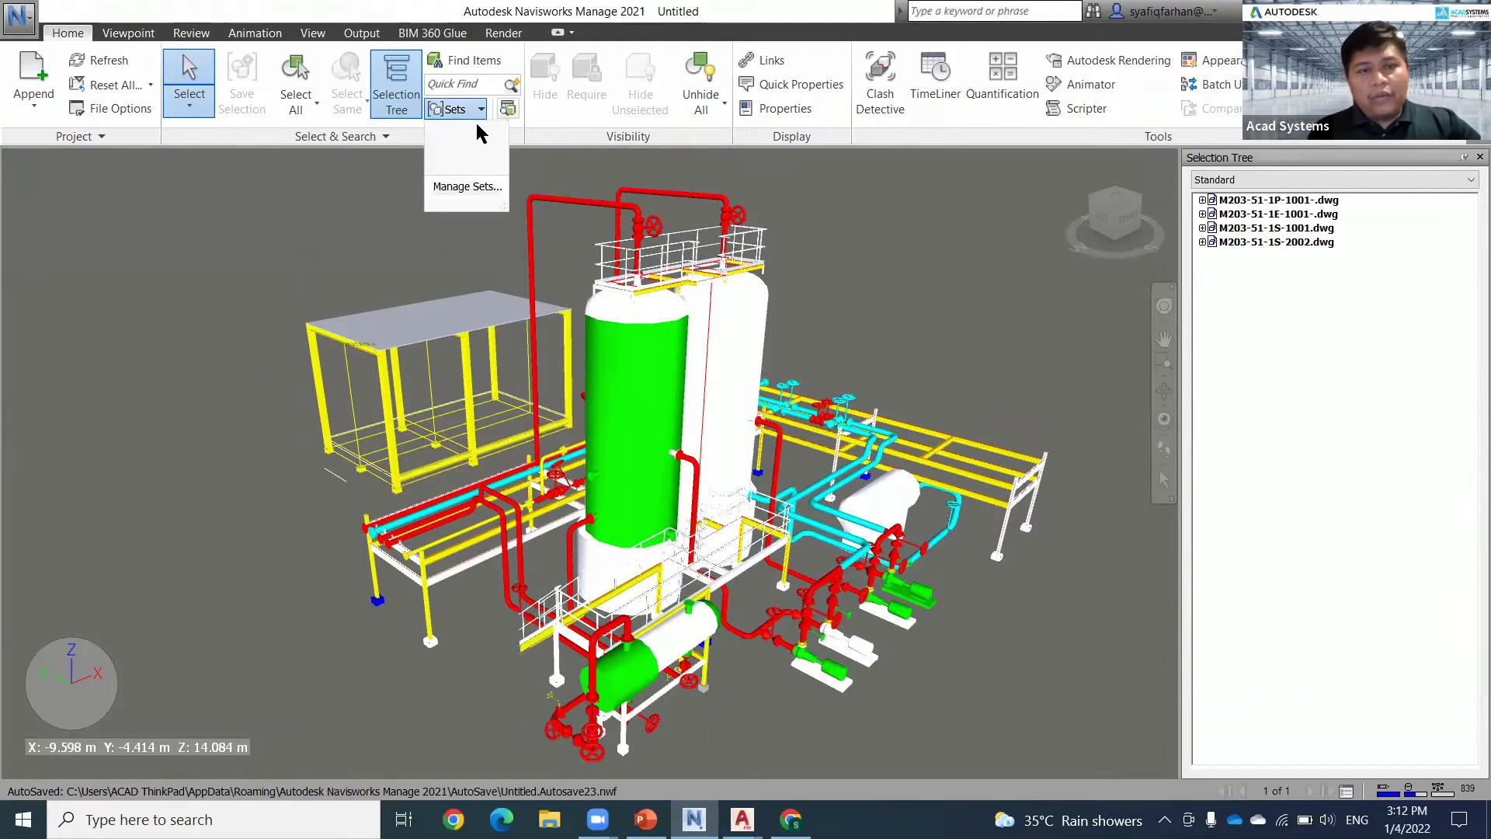
left_click(464, 186)
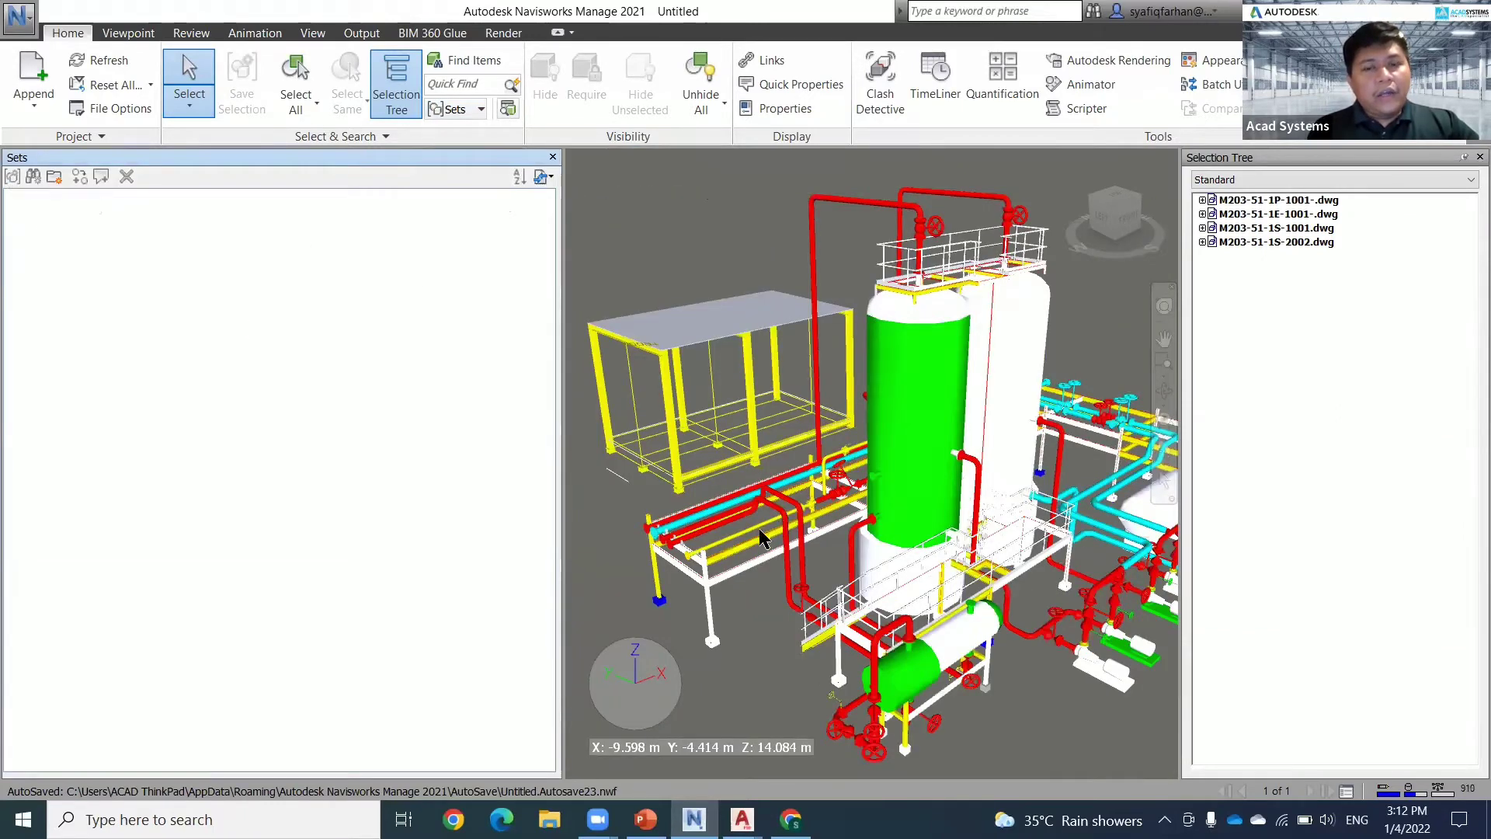
middle_click_drag(760, 575, 668, 505)
left_click(1013, 563)
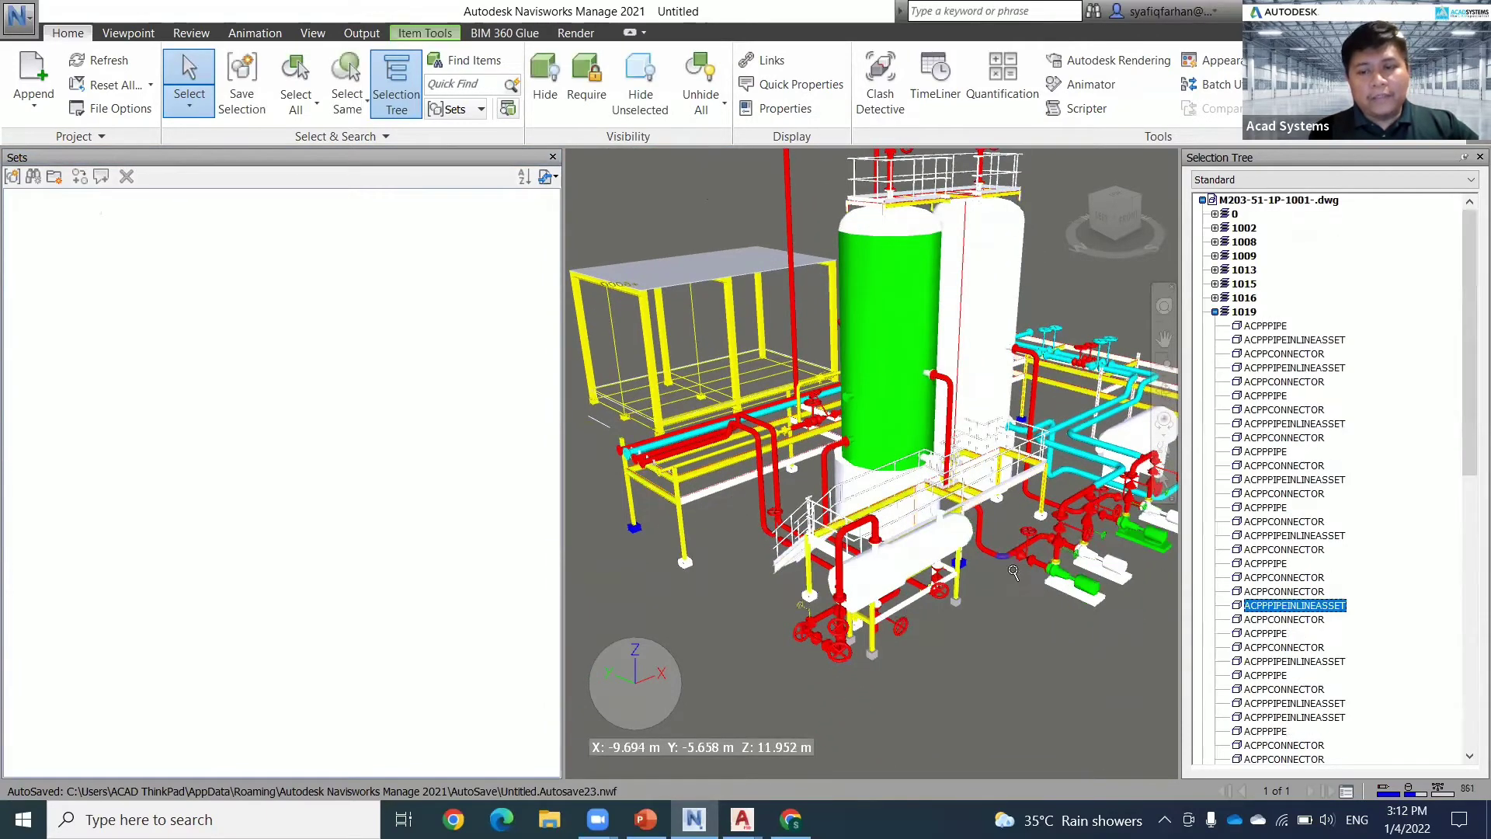
scroll(1014, 572, "up", 5)
middle_click_drag(899, 549, 855, 484)
key("Escape")
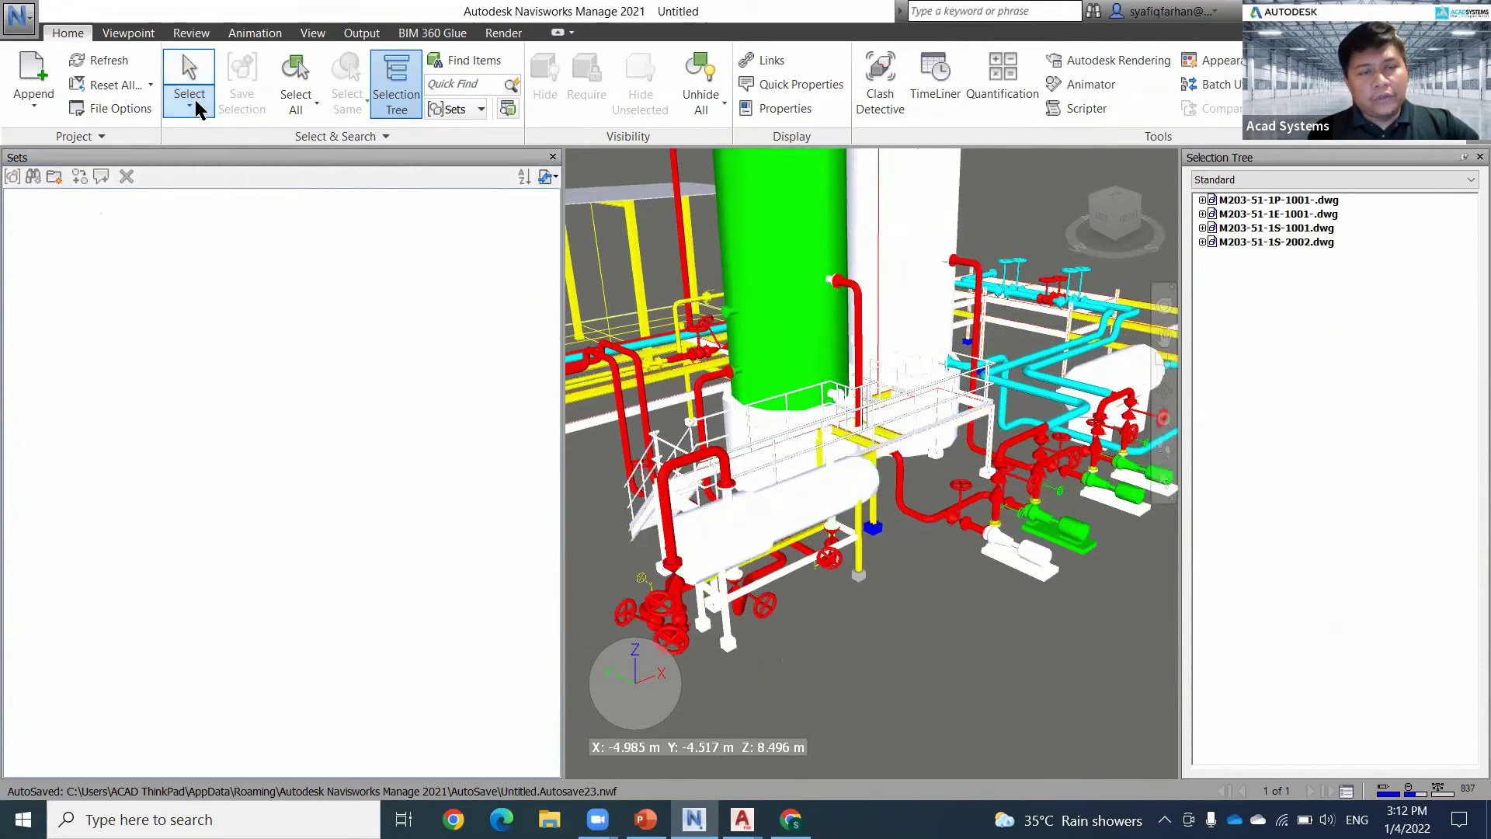
- Select the bent run of red pipe beside the pump valve with a selection box, redoing the selection from a closer view
left_click(194, 108)
left_click(220, 186)
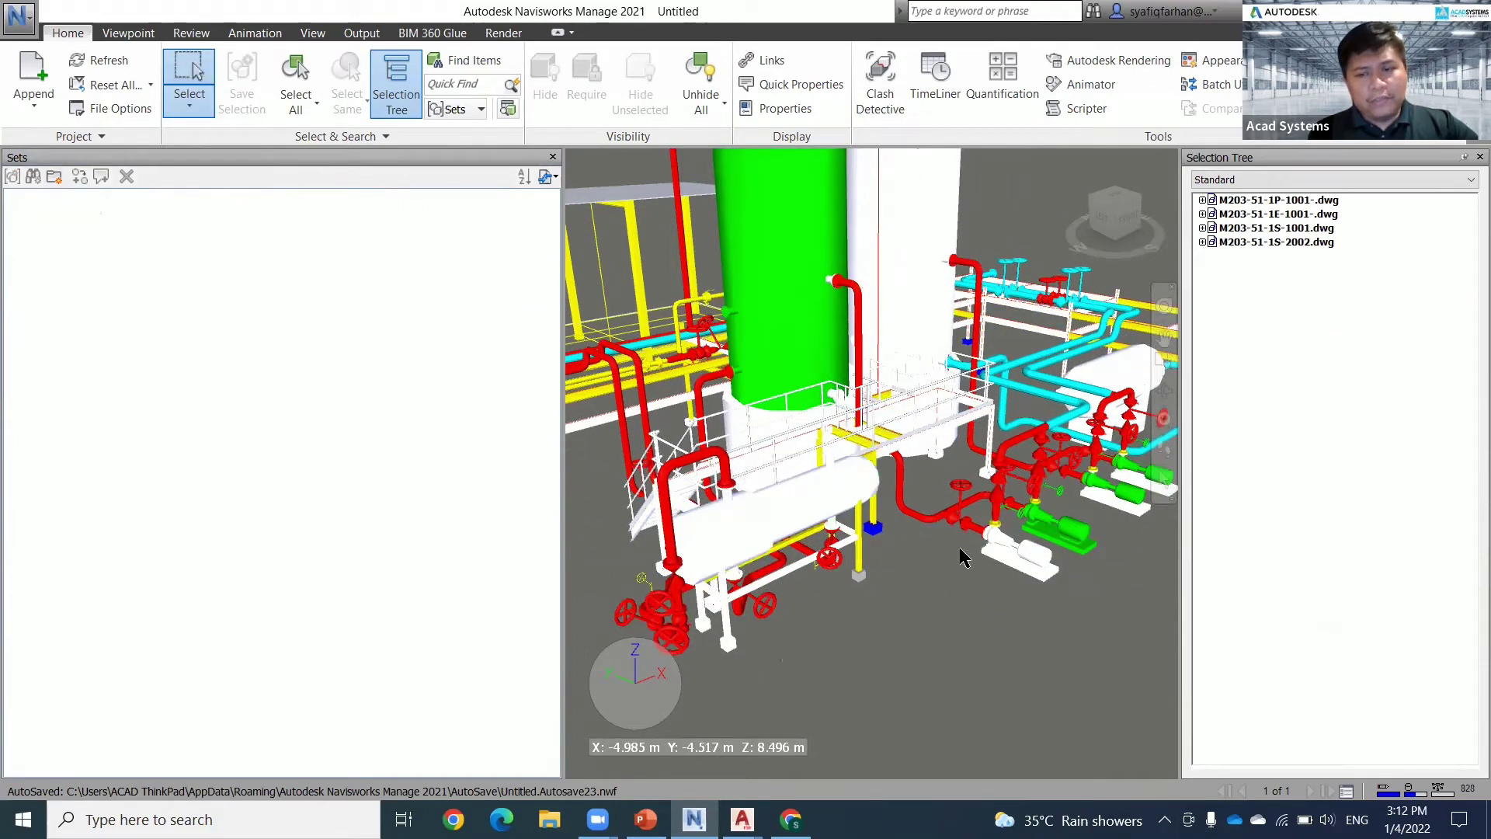
left_click_drag(946, 539, 900, 490)
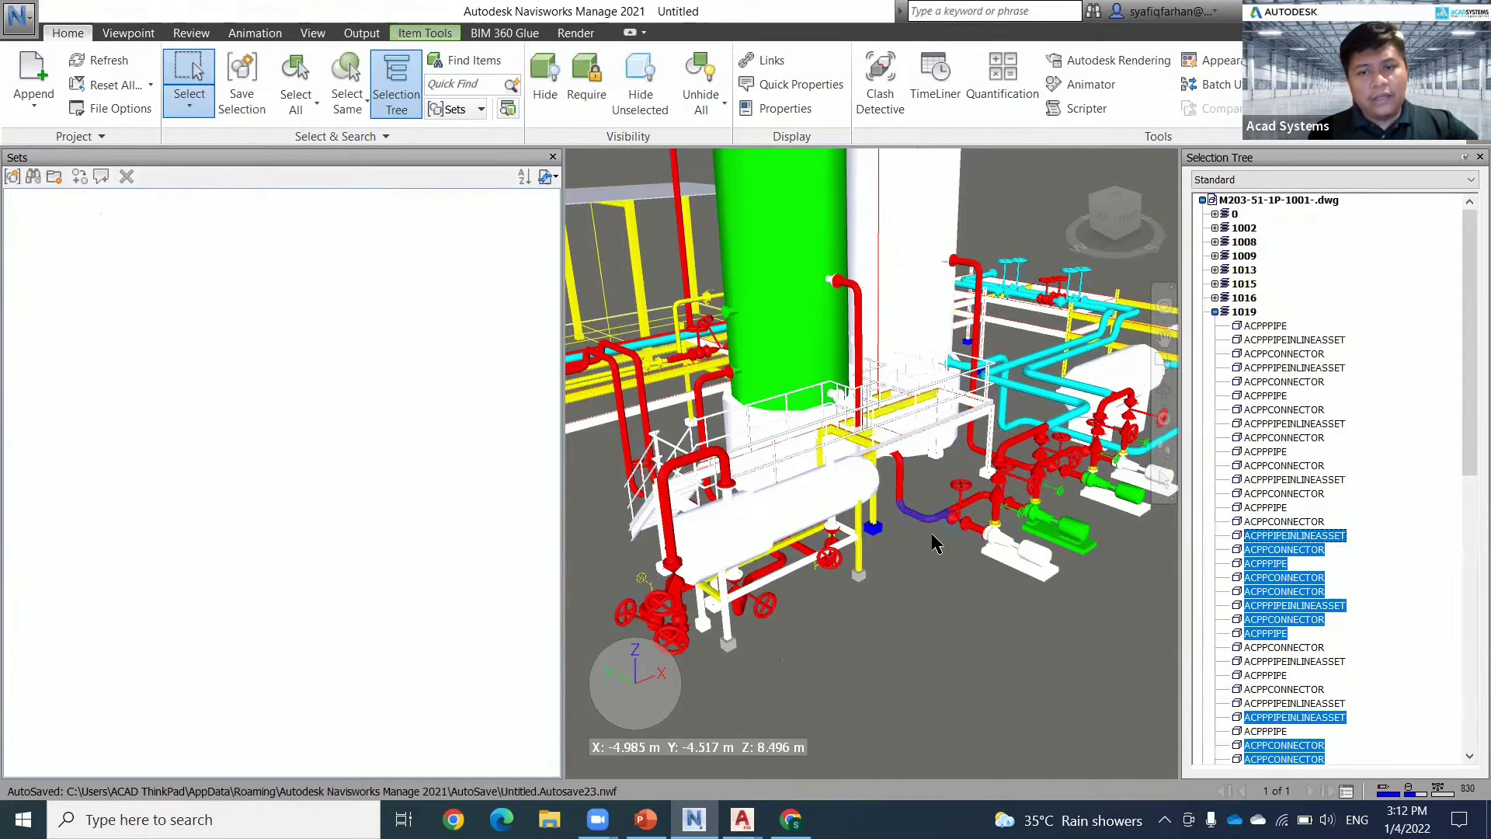
scroll(936, 543, "up", 3)
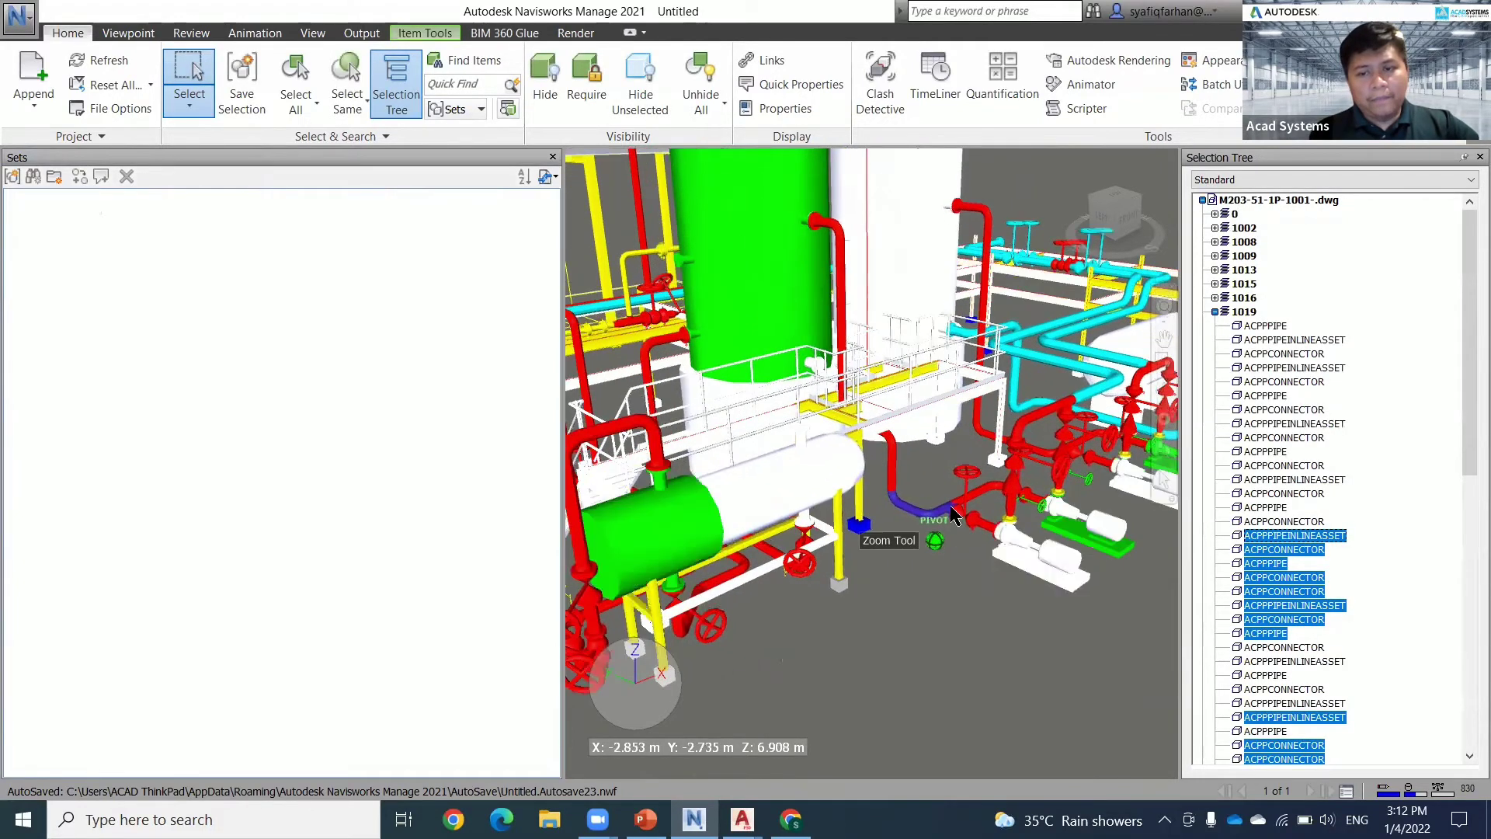
left_click_drag(981, 547, 890, 462)
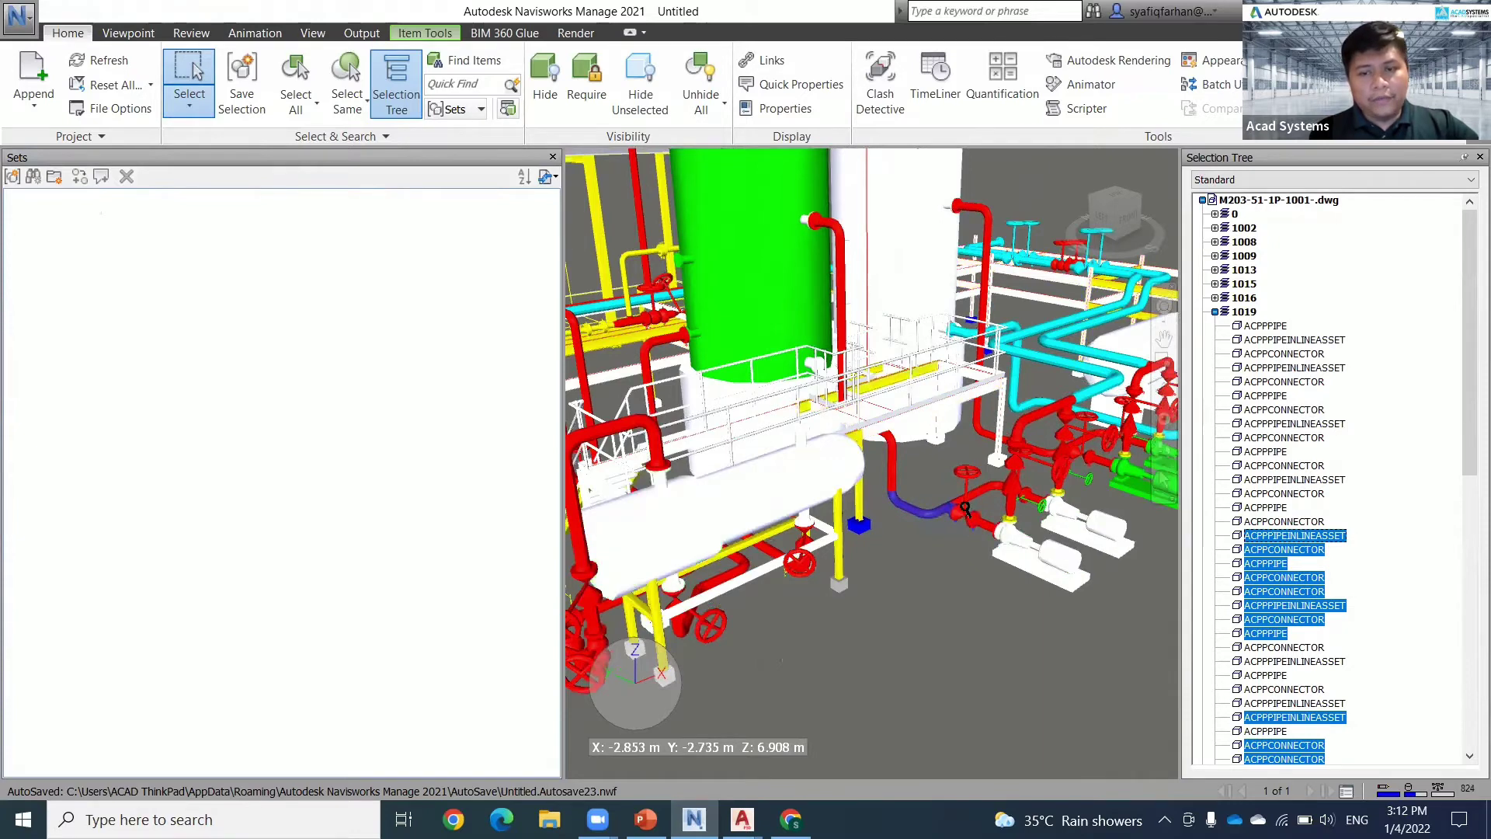
scroll(965, 509, "up", 3)
key("Escape")
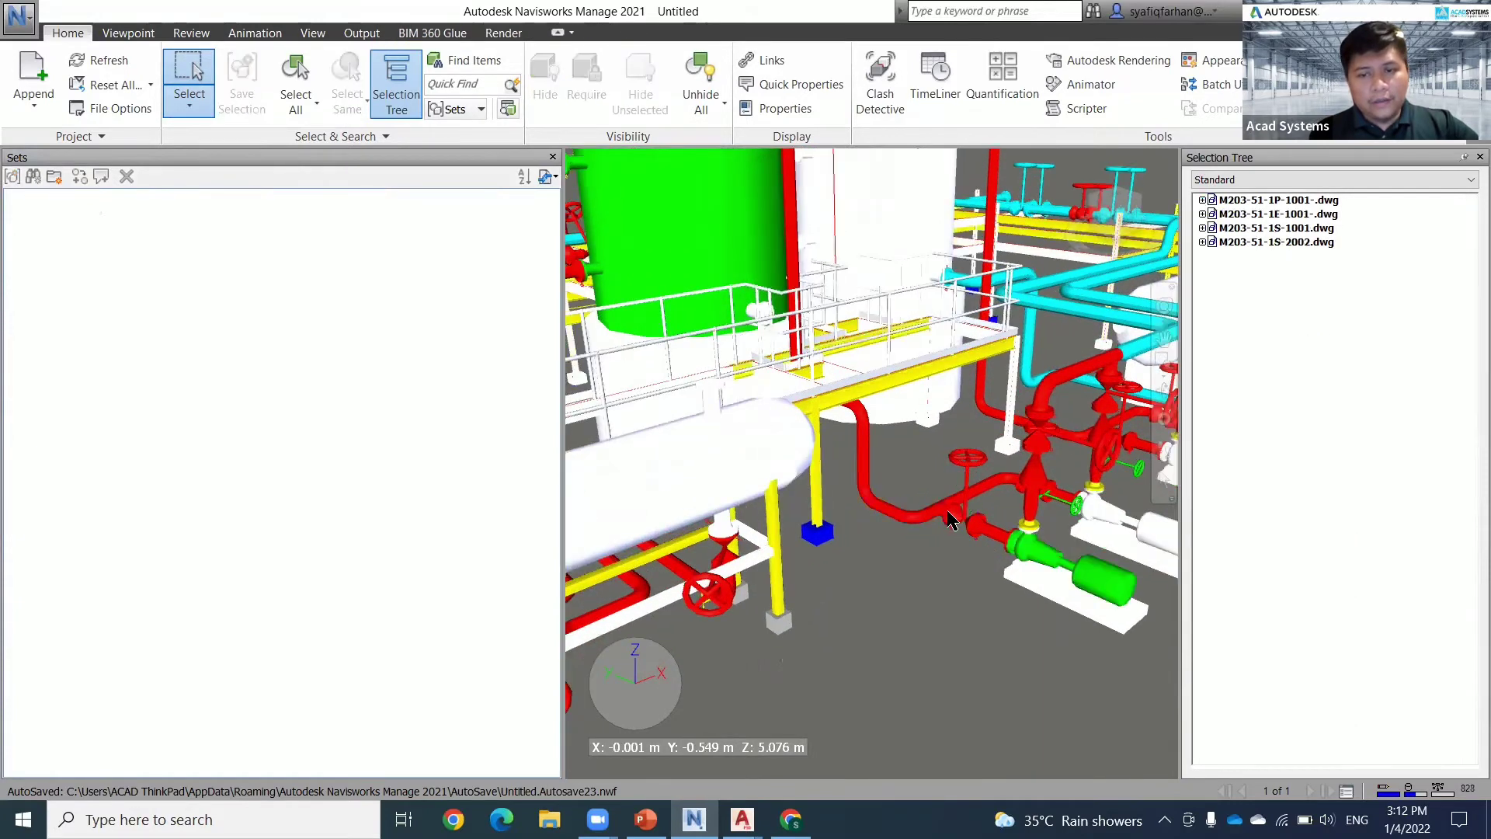
left_click(864, 483)
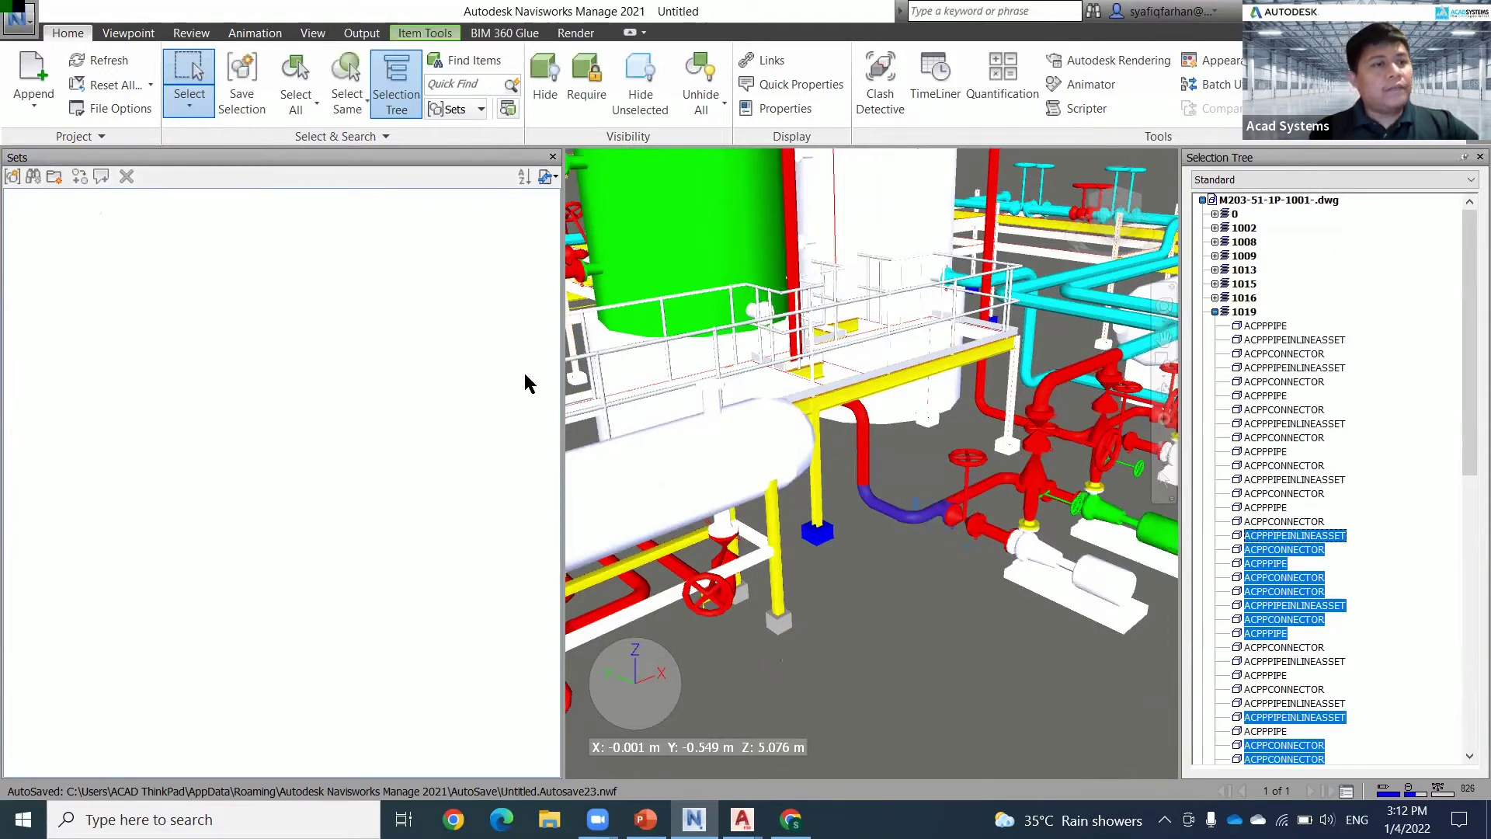
- Save the selected pipe run as a selection set named 1 and clear the selection
left_click(11, 177)
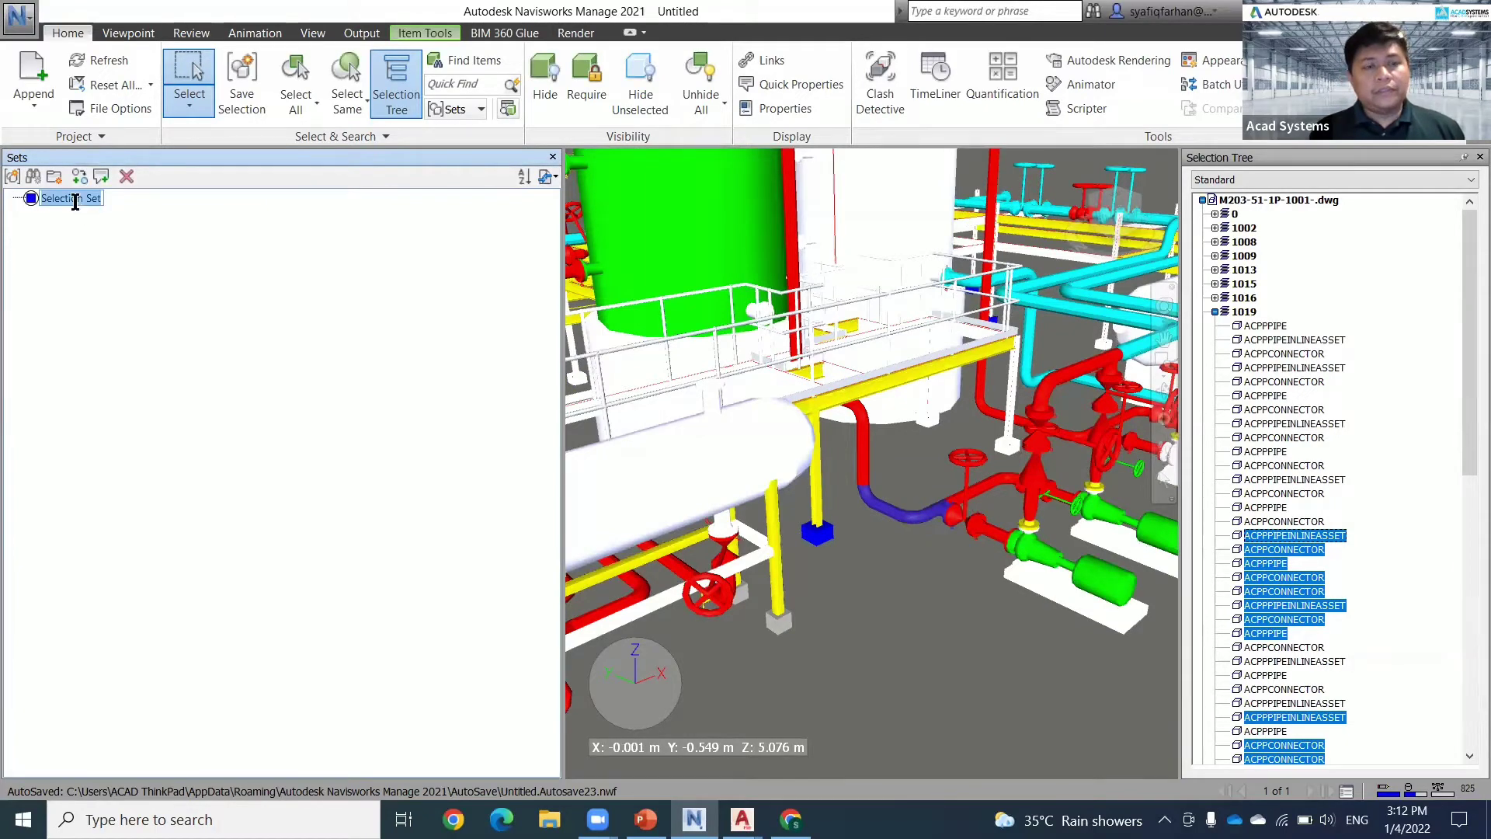
left_click(77, 200)
key("Return")
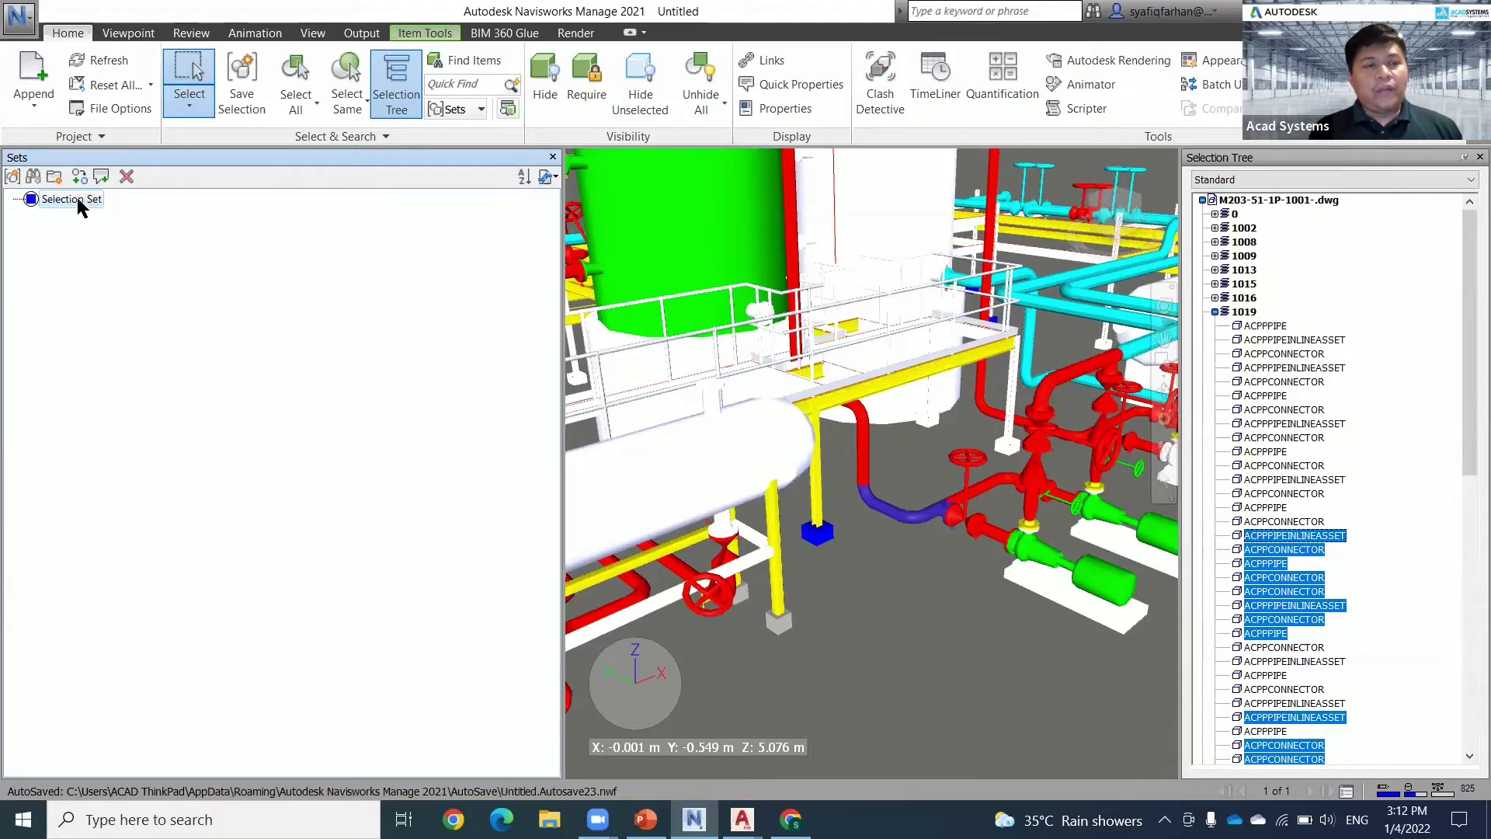
right_click(77, 197)
left_click(160, 281)
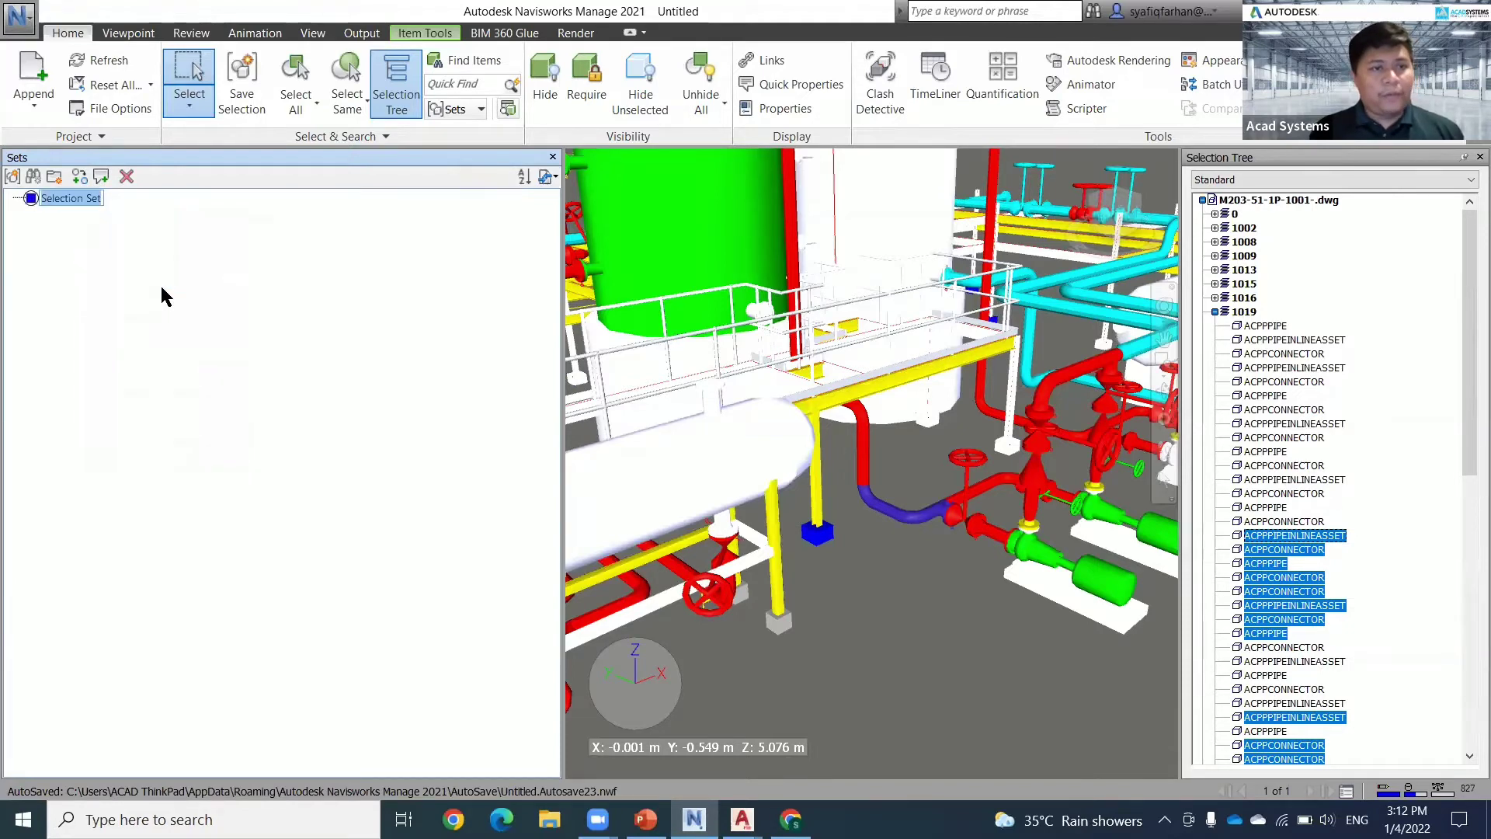
type("1")
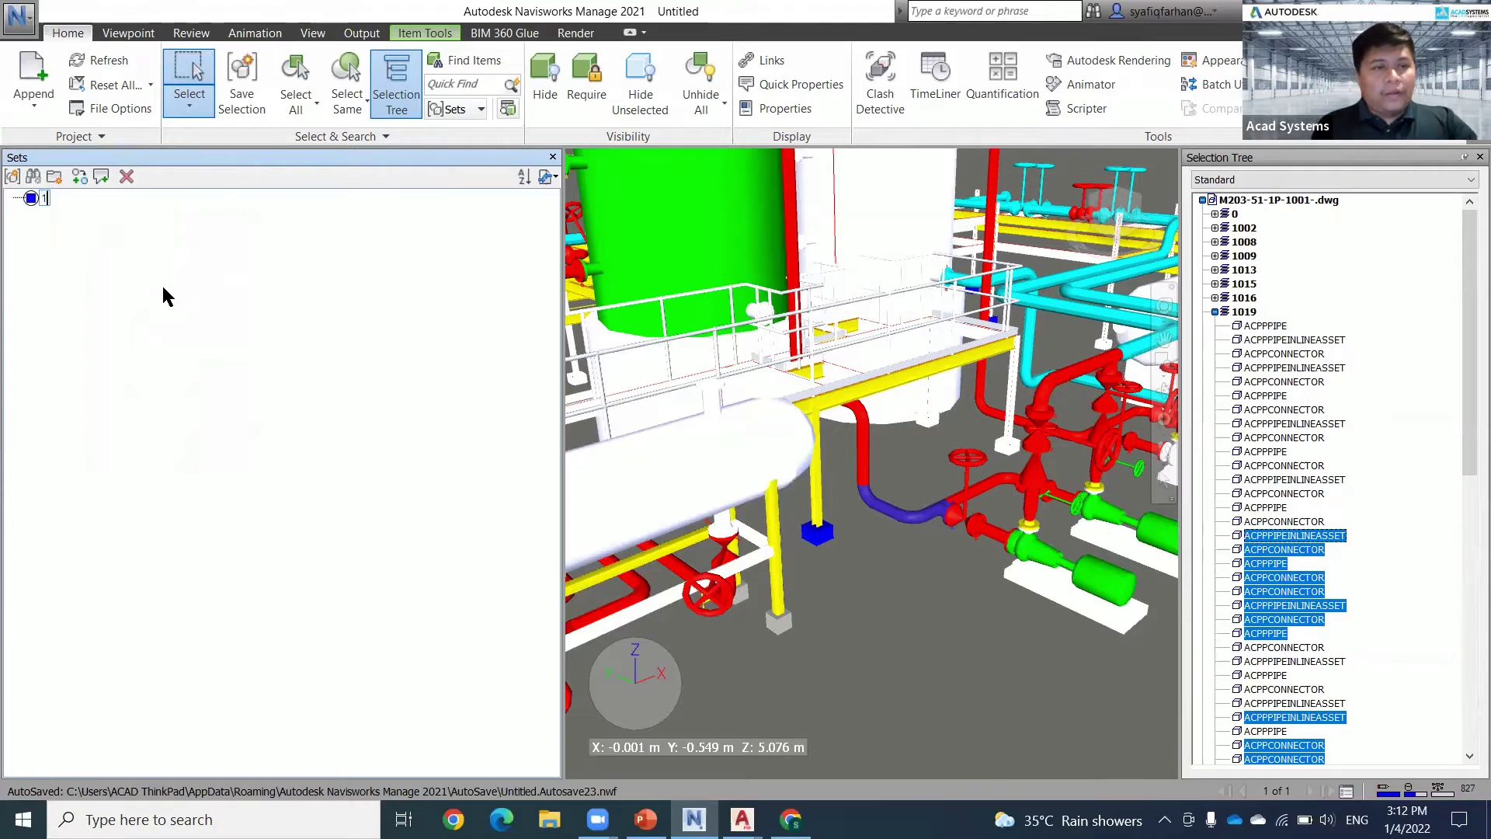
right_click(281, 400)
left_click(977, 626)
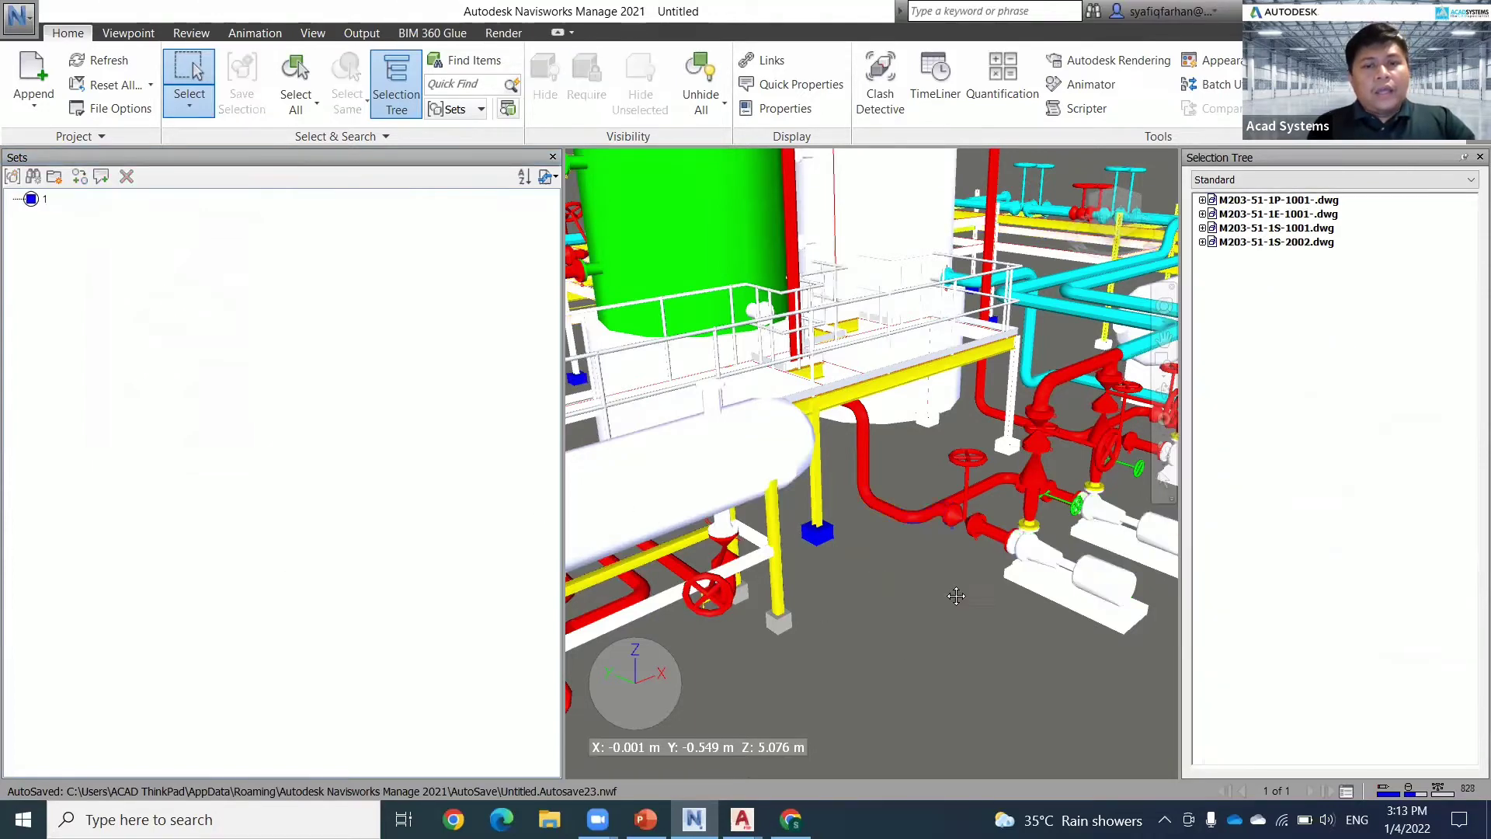
- Return to single-item selection and select the long white horizontal steel beam beneath the horizontal vessel
middle_click_drag(956, 596, 815, 506, "shift")
scroll(817, 509, "up", 2)
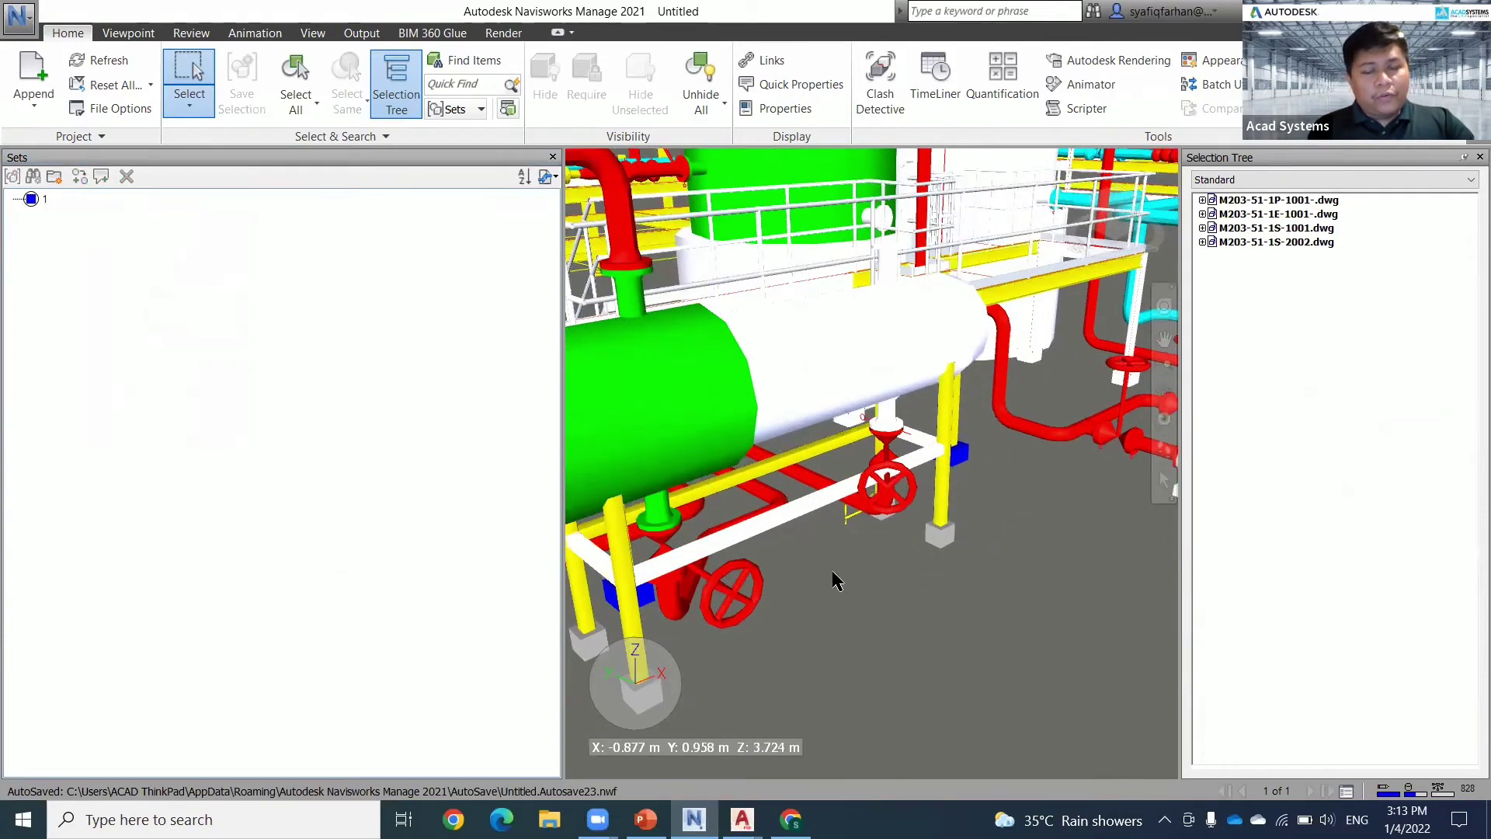
mouse_move(835, 581)
middle_mouse_down("shift")
mouse_move(861, 449)
mouse_move(765, 466)
mouse_move(864, 469)
mouse_move(932, 513)
middle_mouse_up("shift")
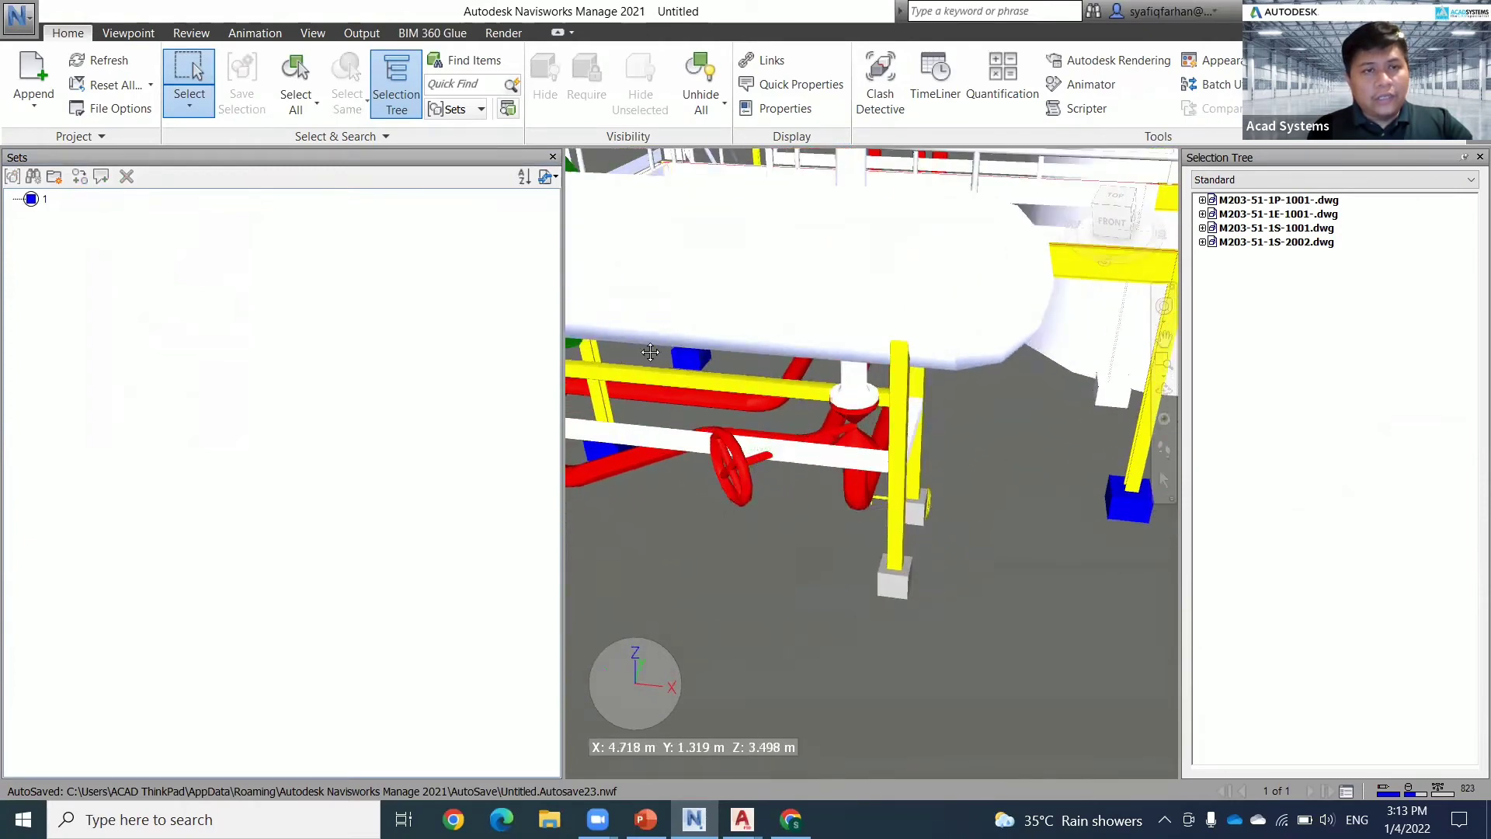
middle_click_drag(650, 352, 675, 352)
left_click(183, 106)
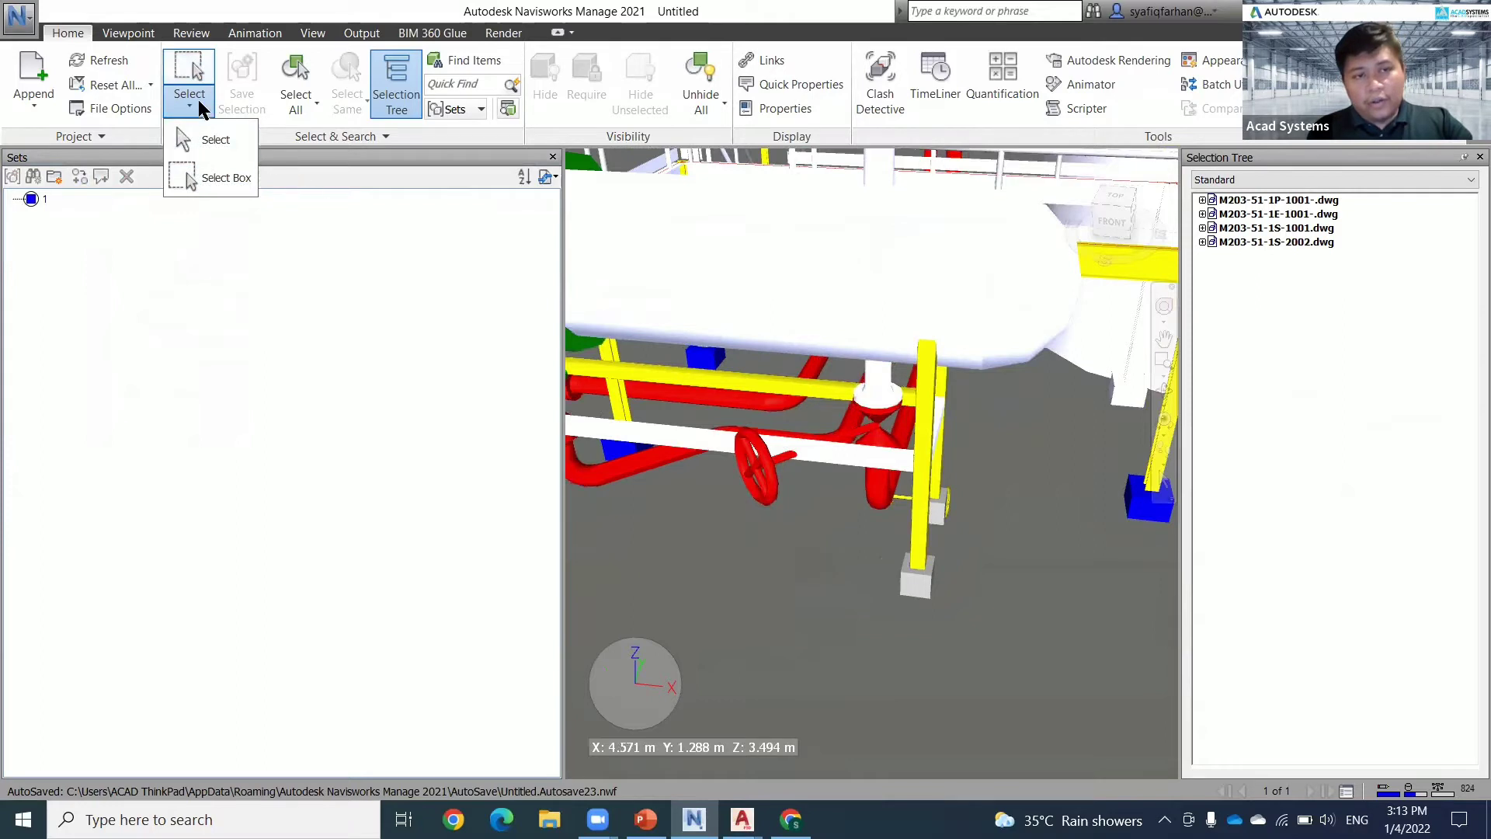
left_click(221, 144)
left_click(863, 460)
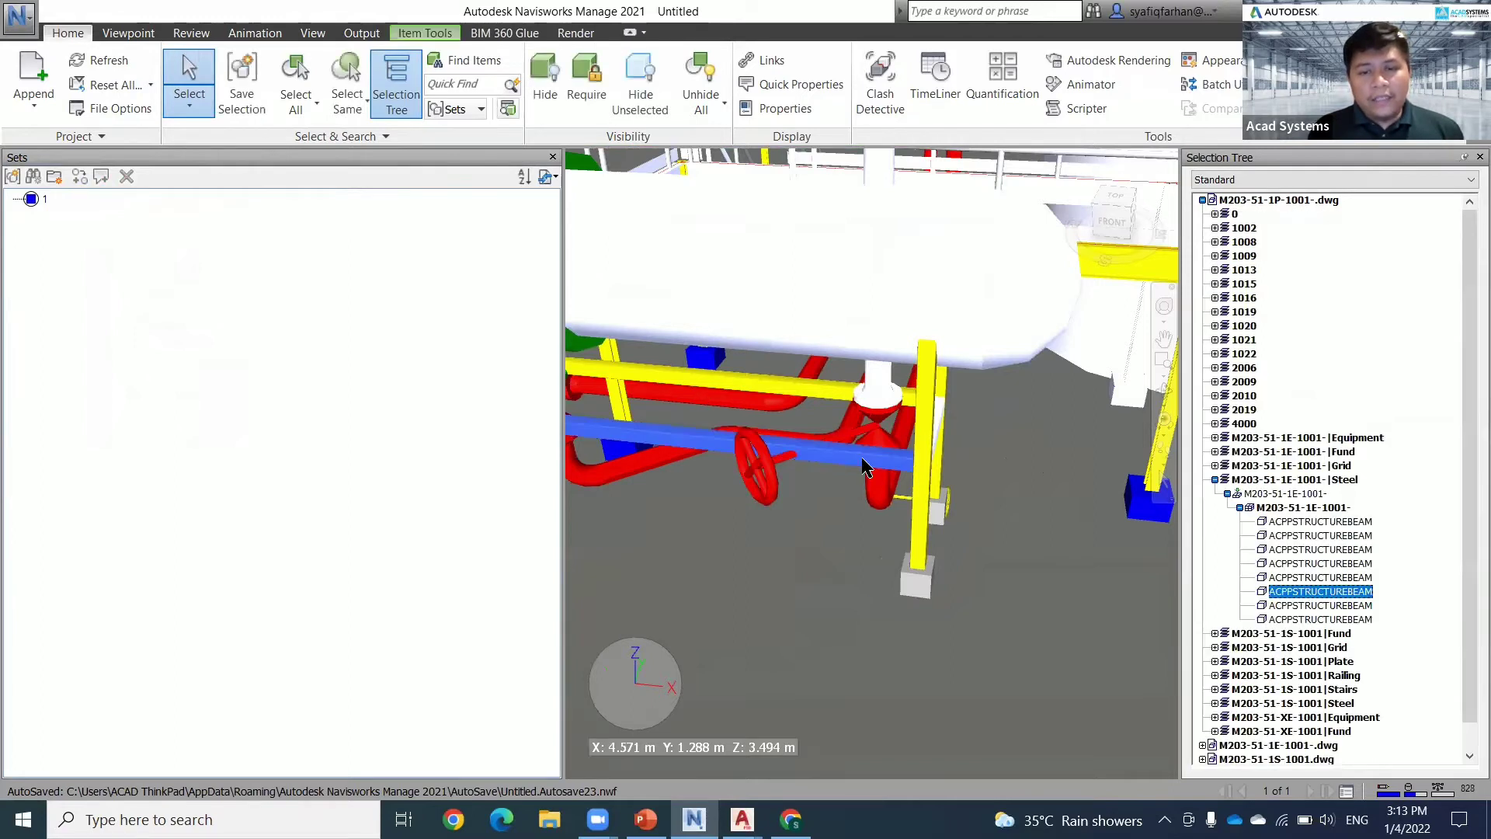
- Save the selected steel beam as a selection set named ST
left_click(12, 176)
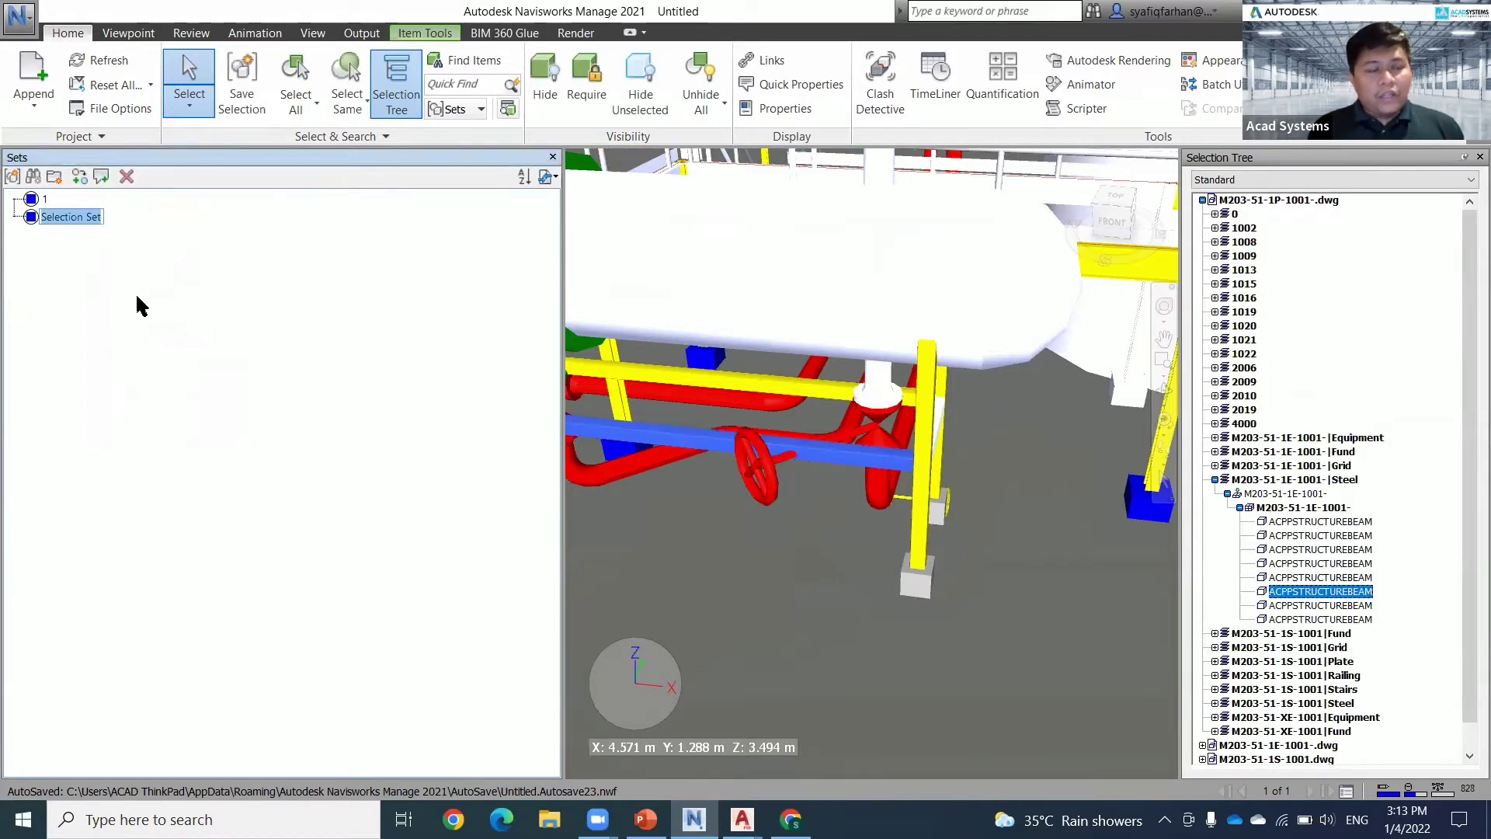
type("ST")
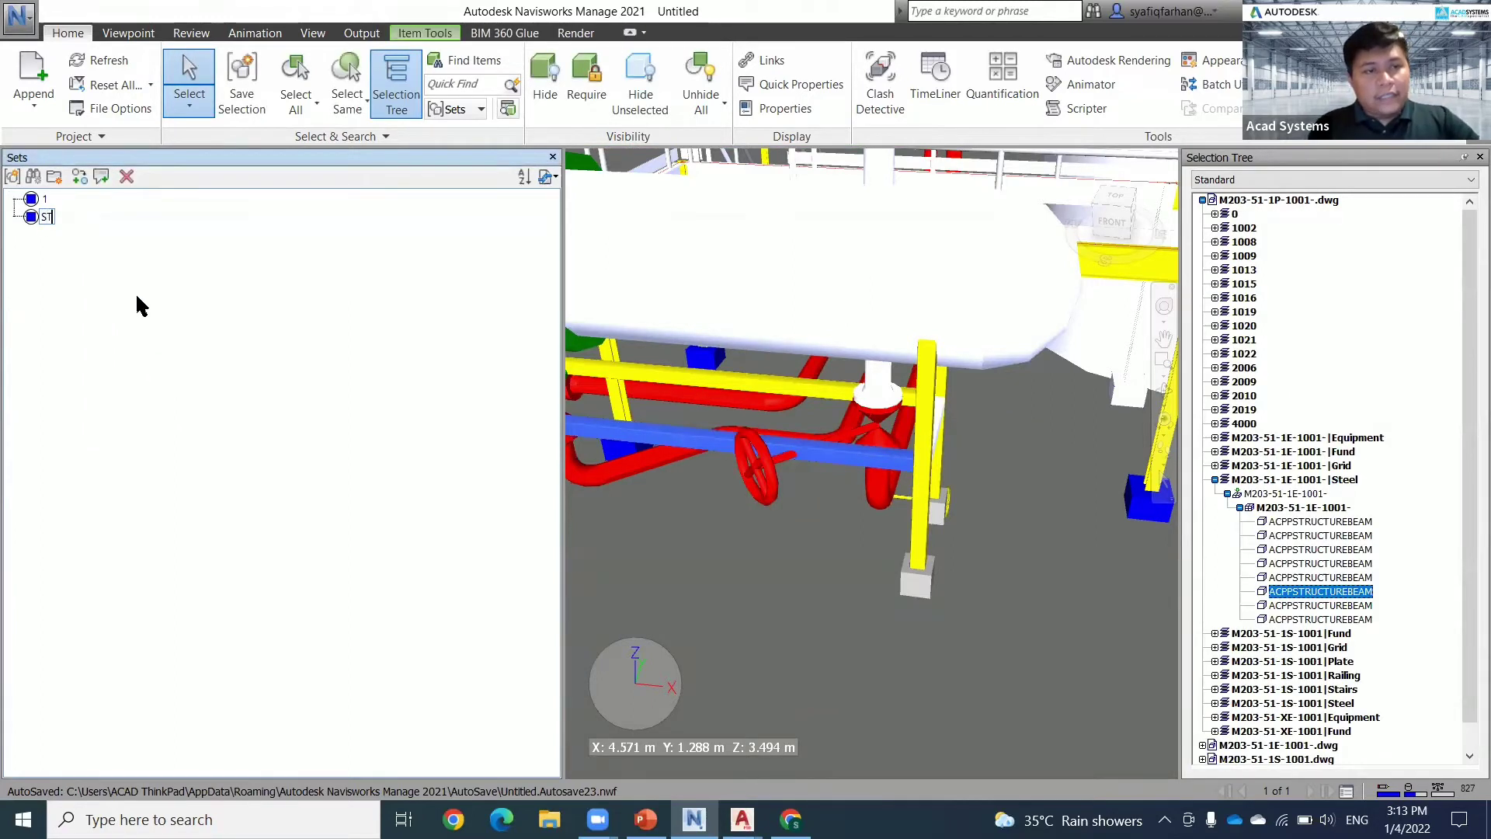
right_click(159, 330)
left_click(206, 296)
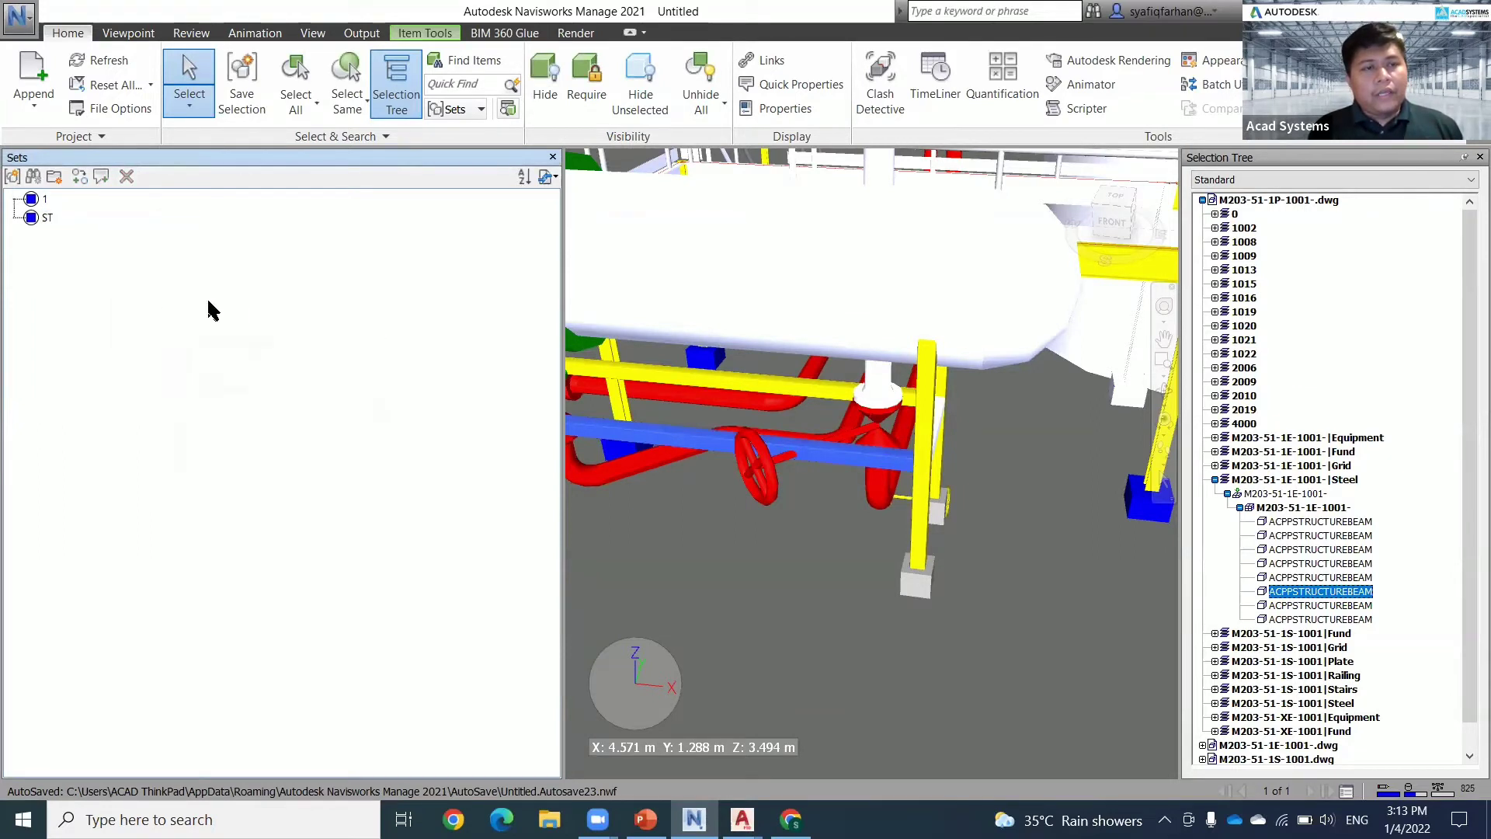
- Select the handwheel valve crossing the white beam and save it as a selection set named VV
left_click(878, 440)
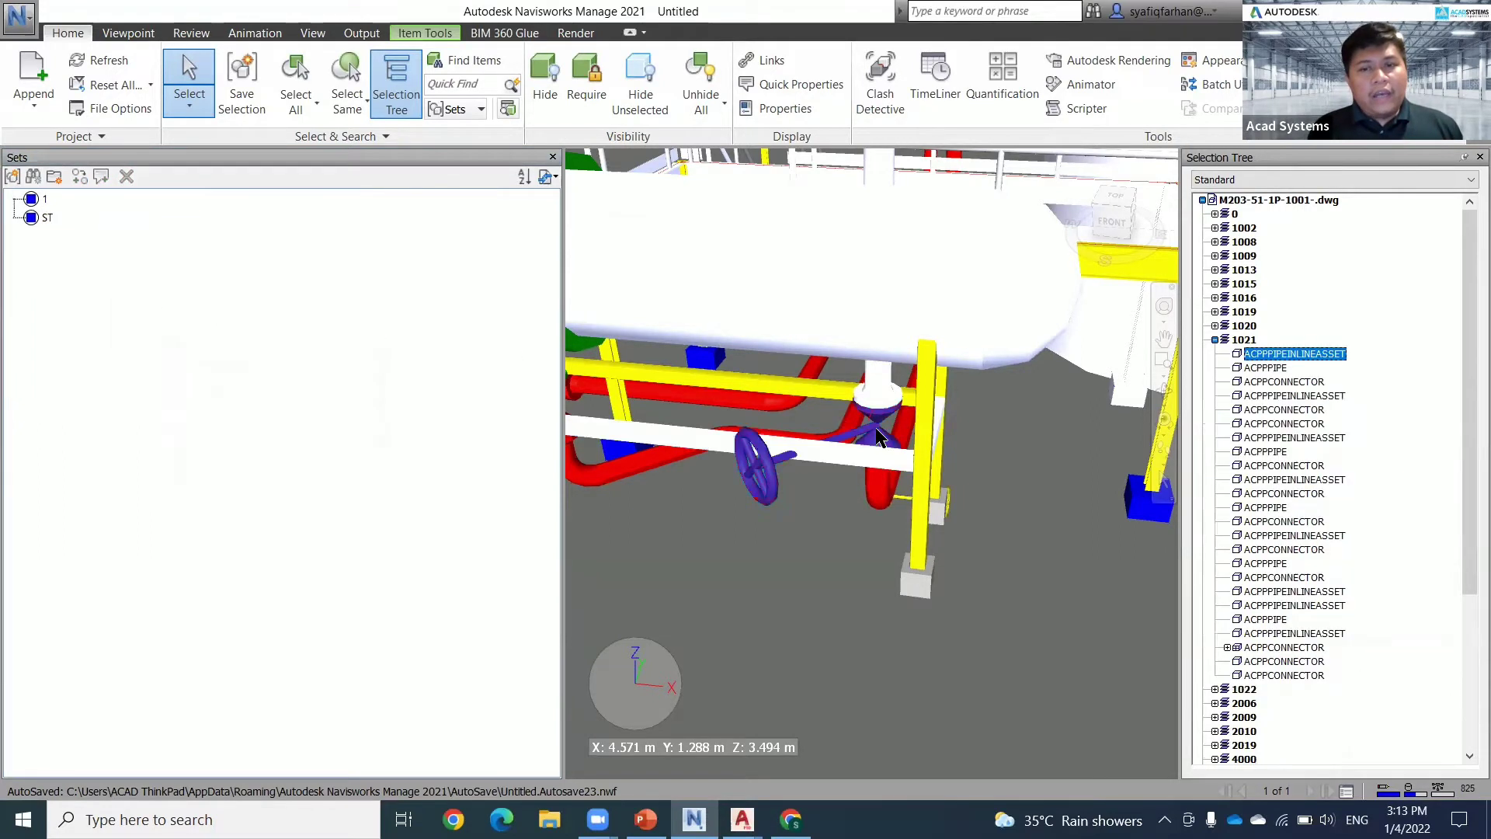
left_click(18, 180)
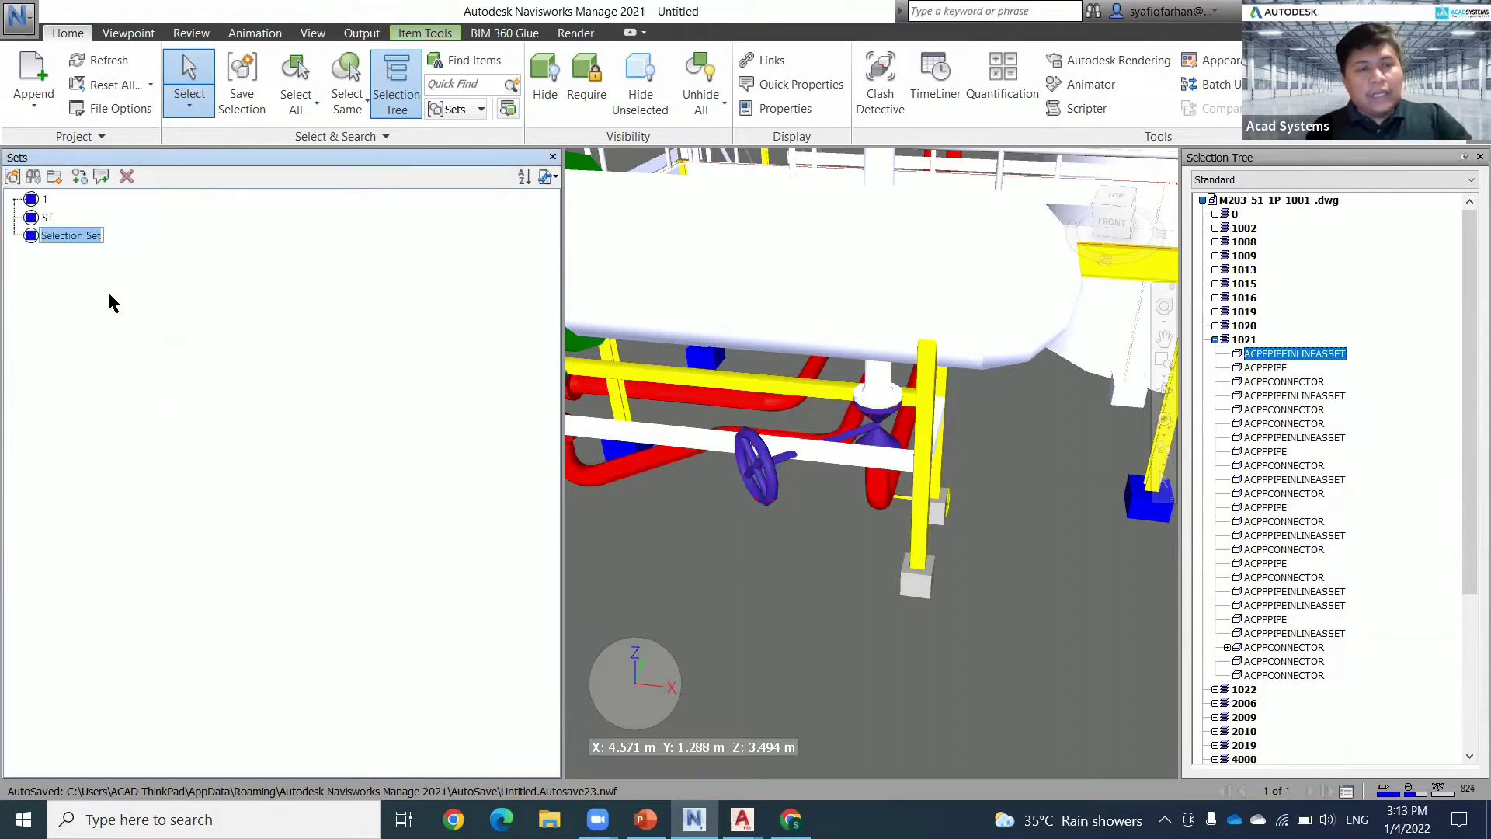
type("V")
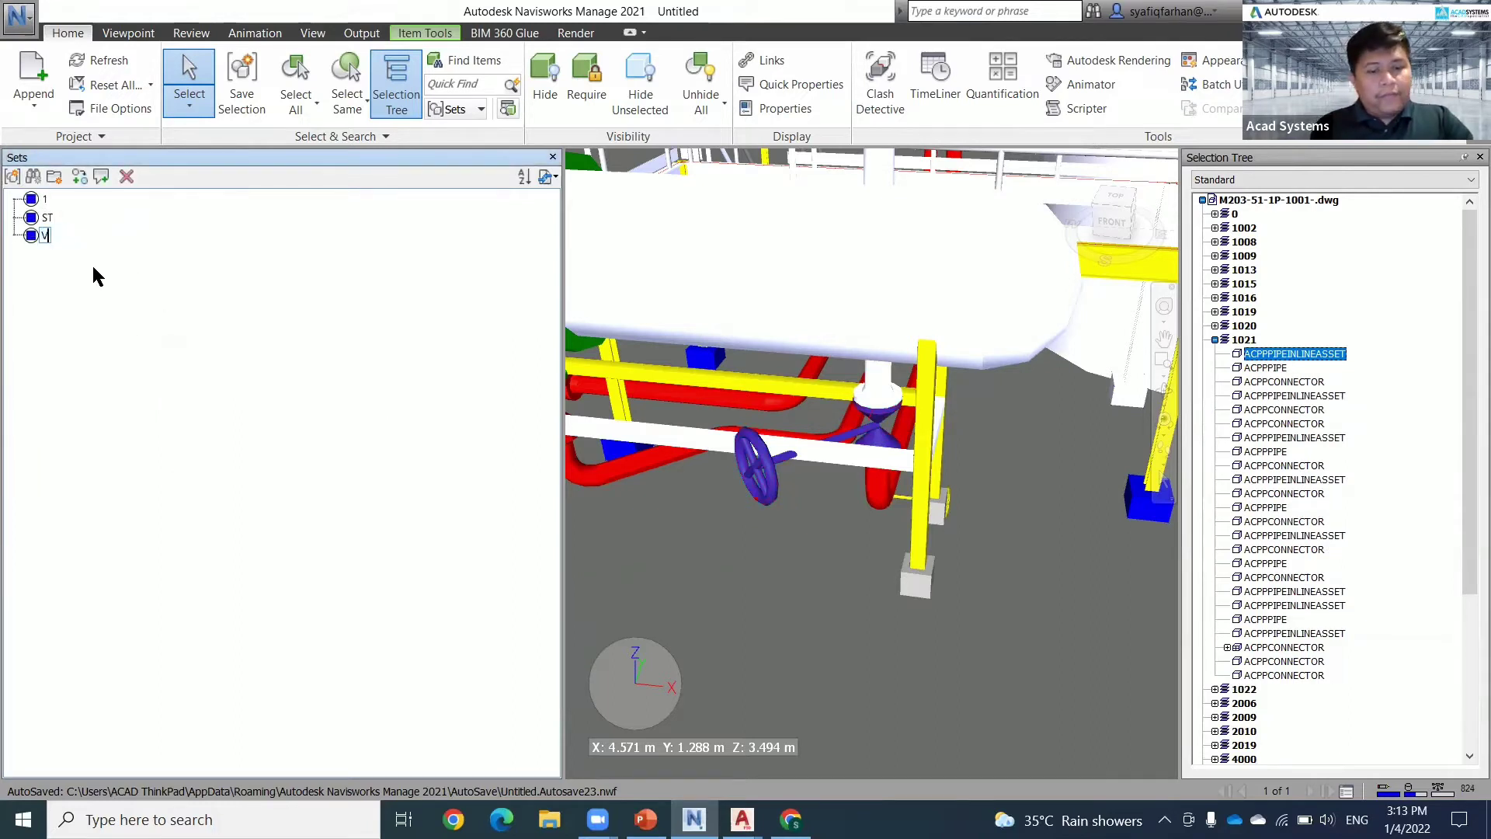
type("V")
key("Return")
right_click(132, 299)
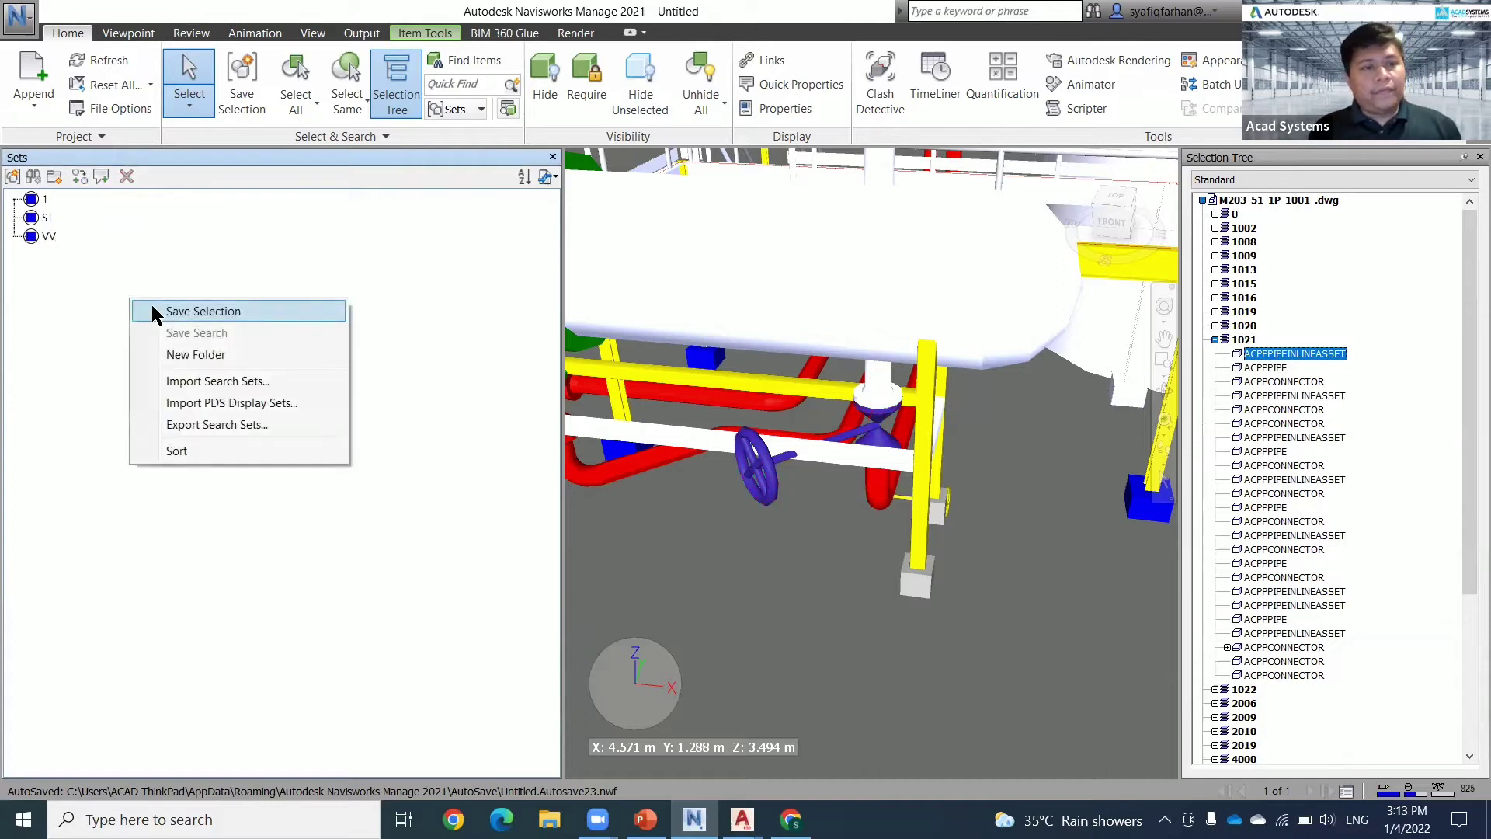
left_click(56, 300)
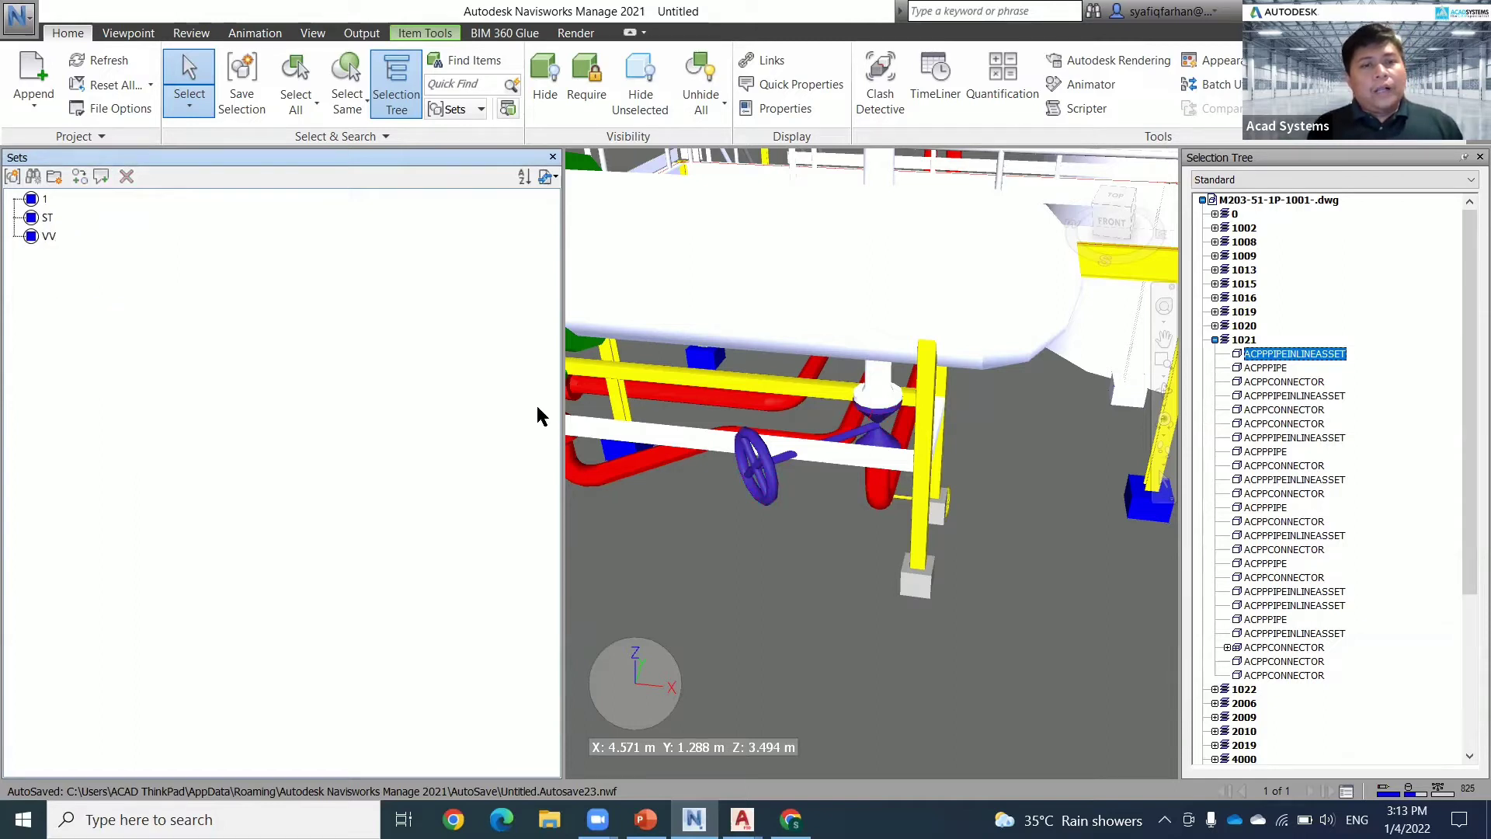
- Narrow the Sets window to enlarge the model view and clear the valve selection
left_click_drag(218, 380, 178, 380)
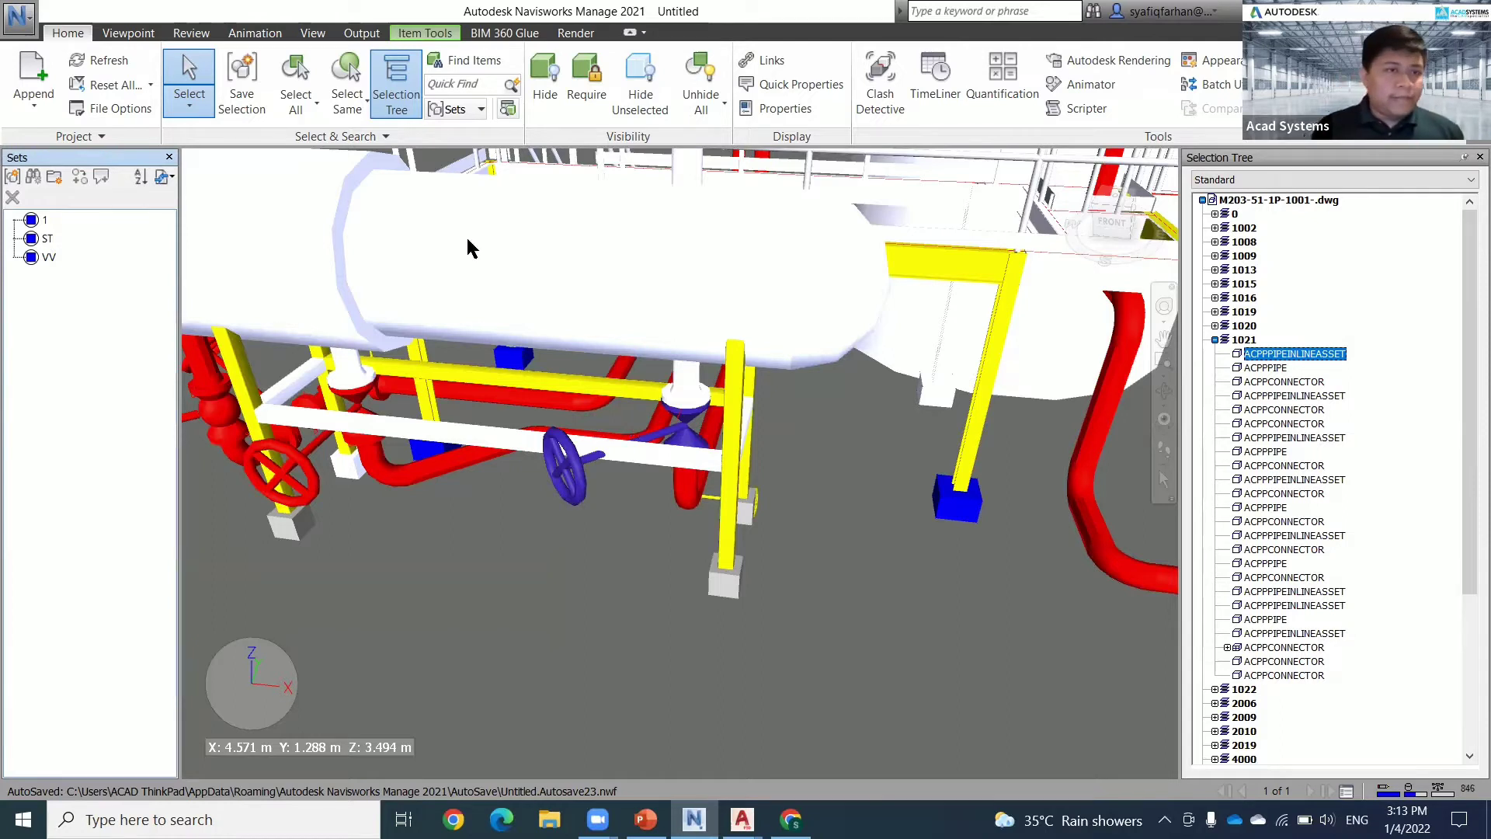
left_click(191, 107)
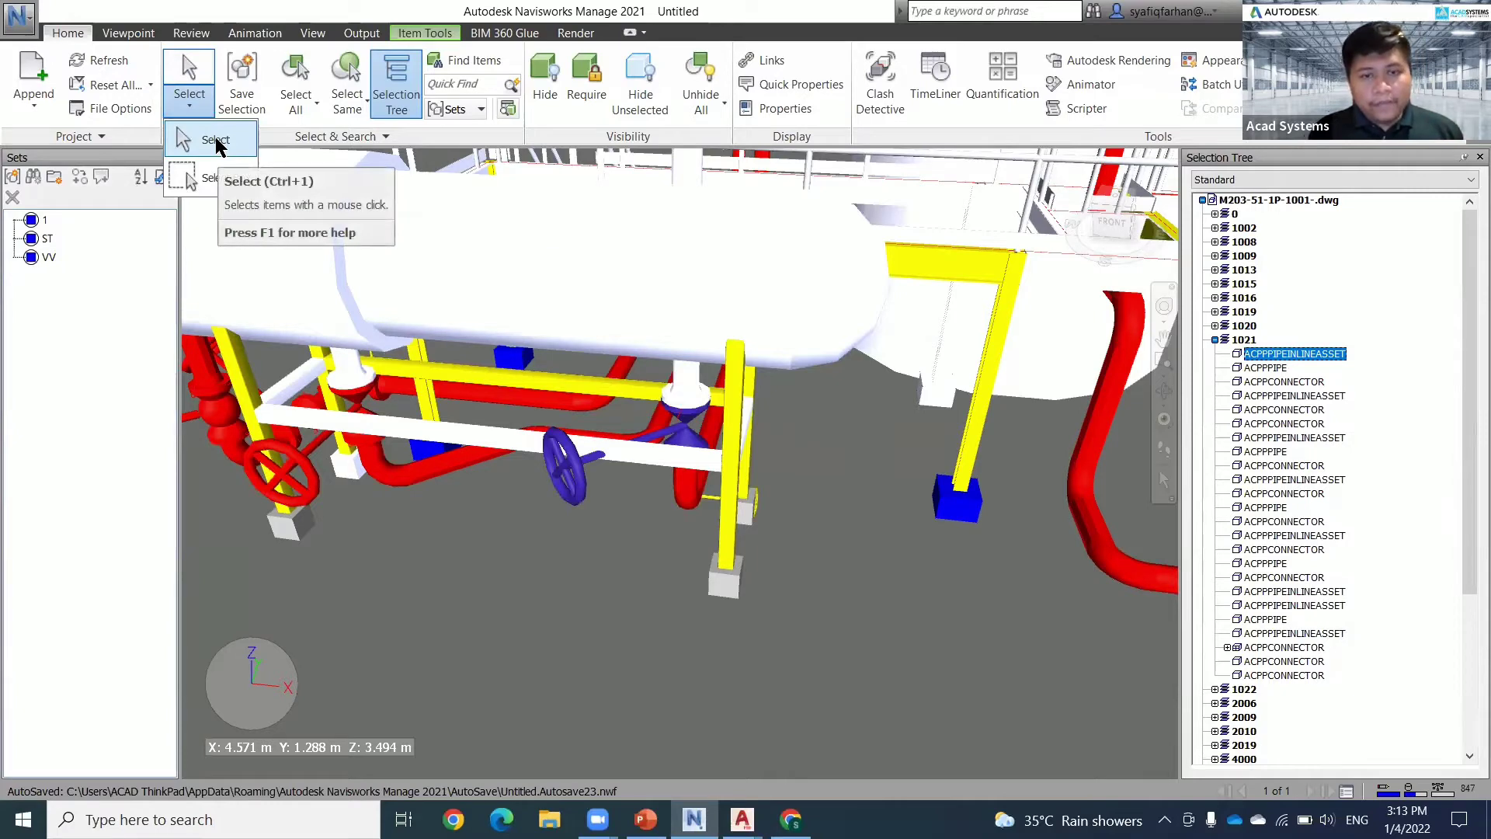
left_click(455, 572)
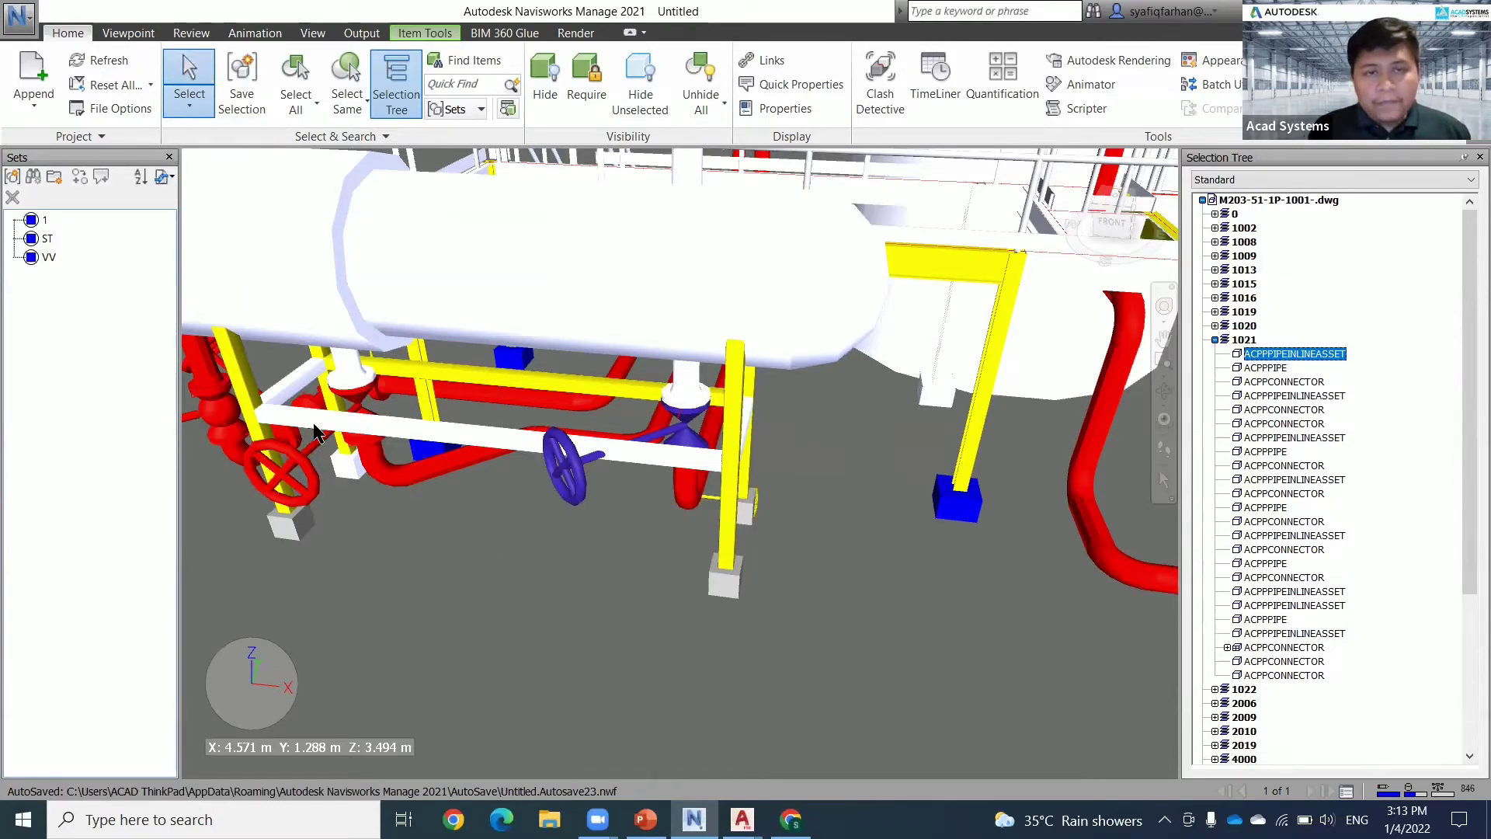
mouse_move(477, 515)
middle_mouse_down()
mouse_move(482, 543)
mouse_move(511, 559)
mouse_move(516, 599)
mouse_move(692, 573)
mouse_move(815, 346)
mouse_move(876, 328)
middle_mouse_up()
key("Escape")
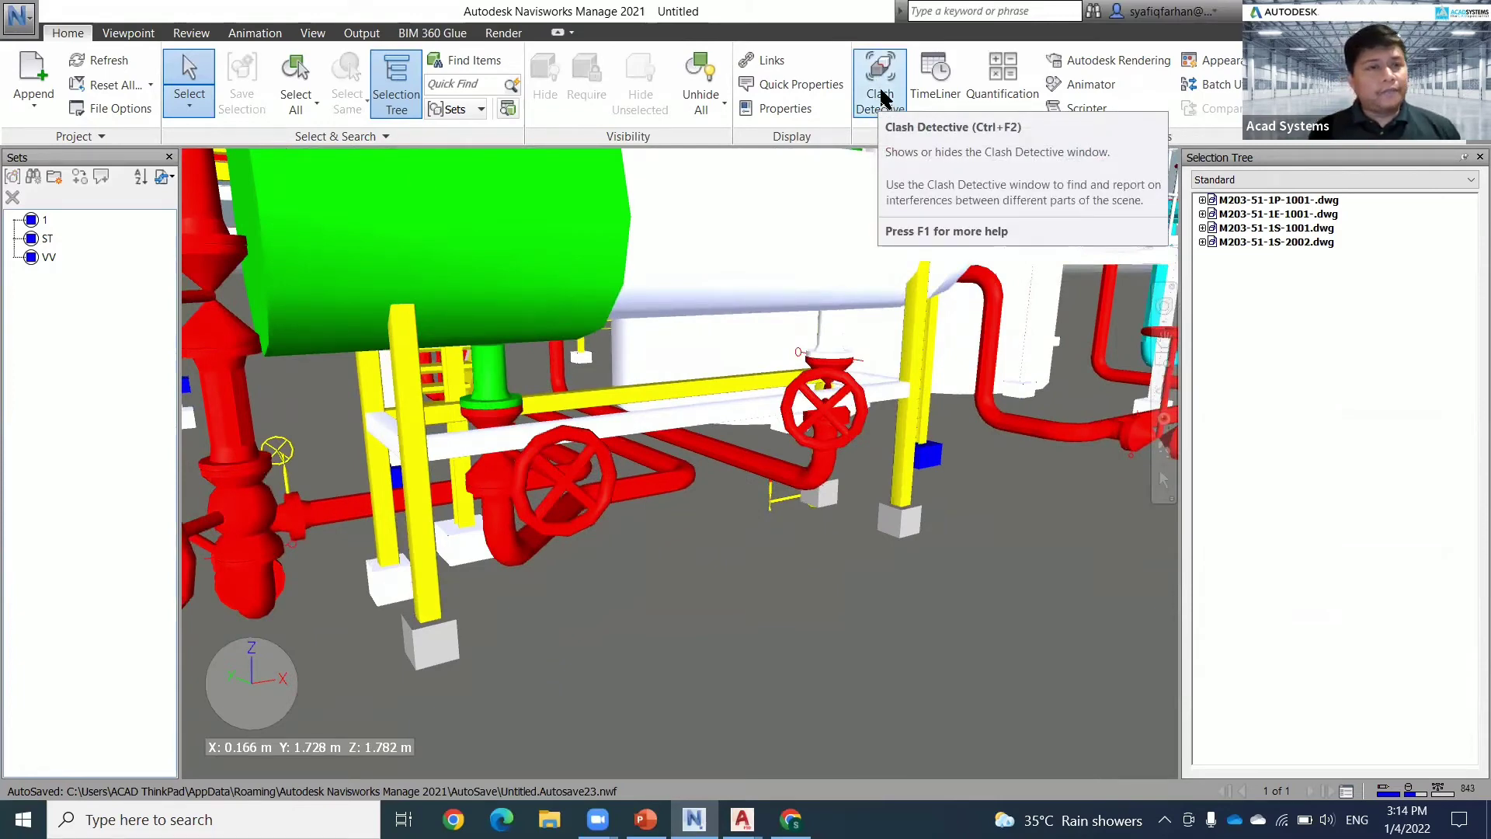
- Open Clash Detective, widen its window and add a new clash test
left_click(881, 97)
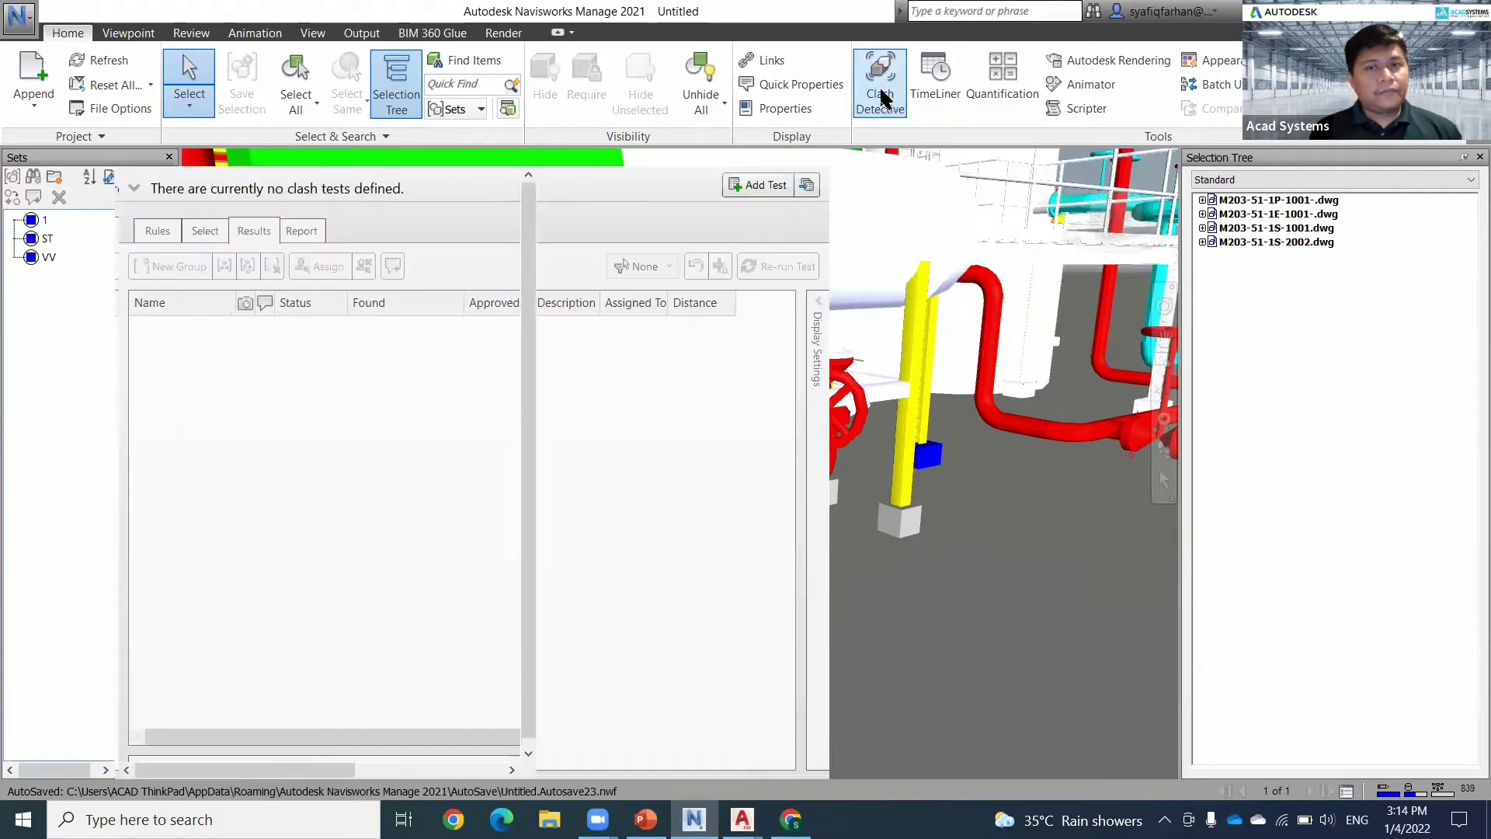
left_click(106, 158)
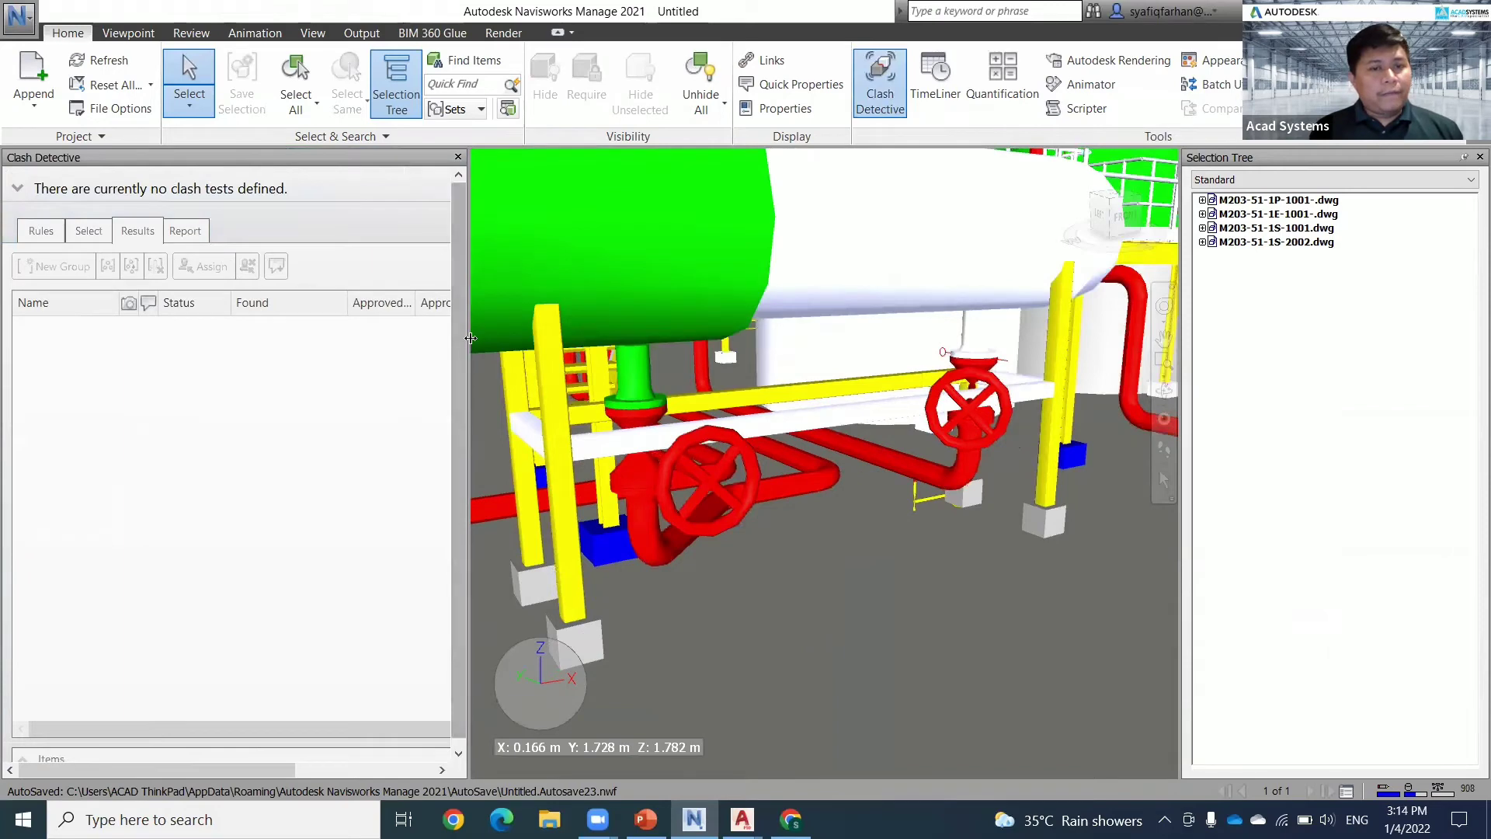
left_click_drag(466, 342, 675, 346)
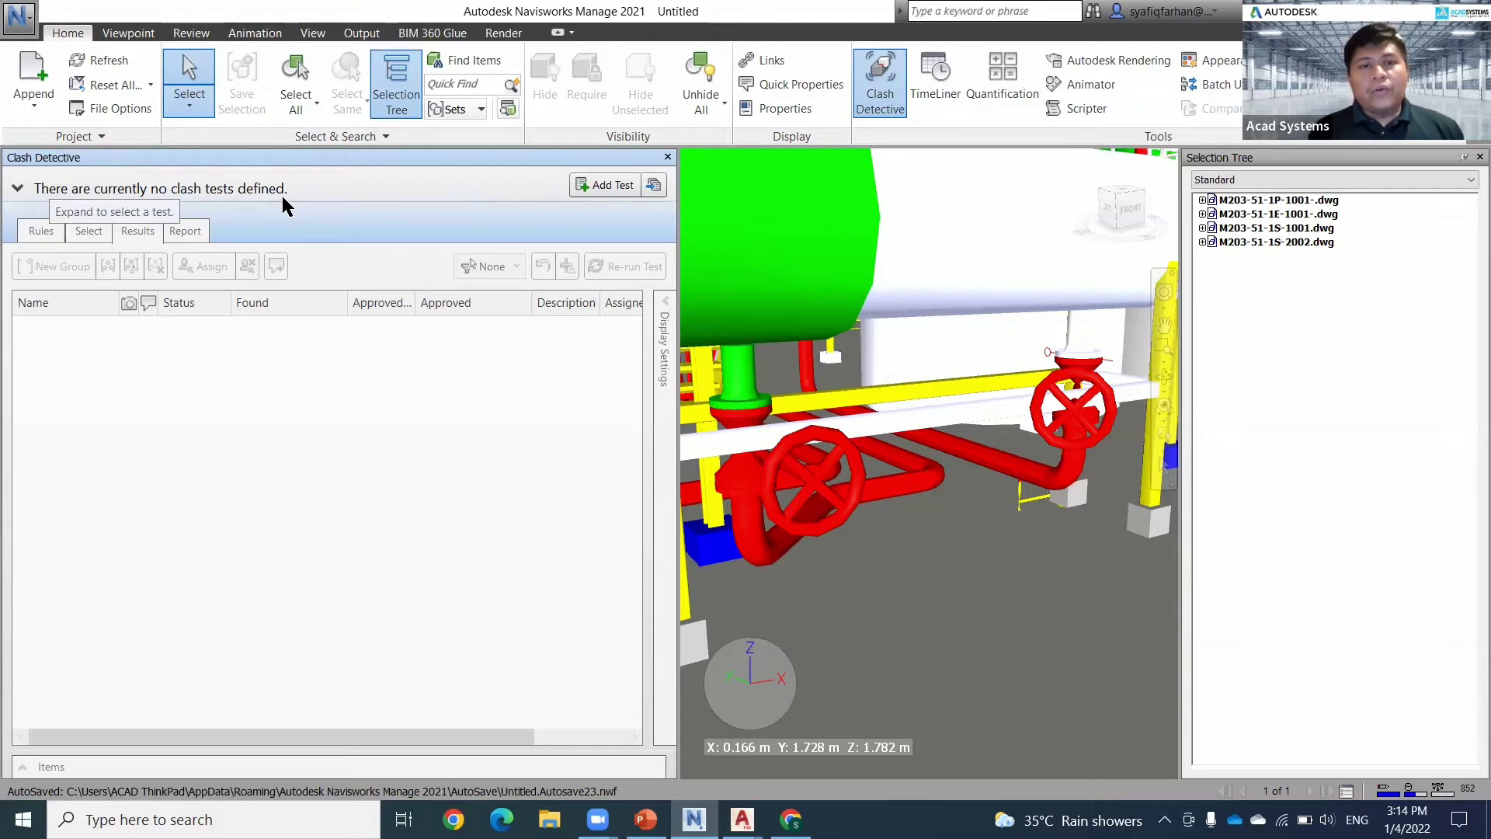
left_click(597, 187)
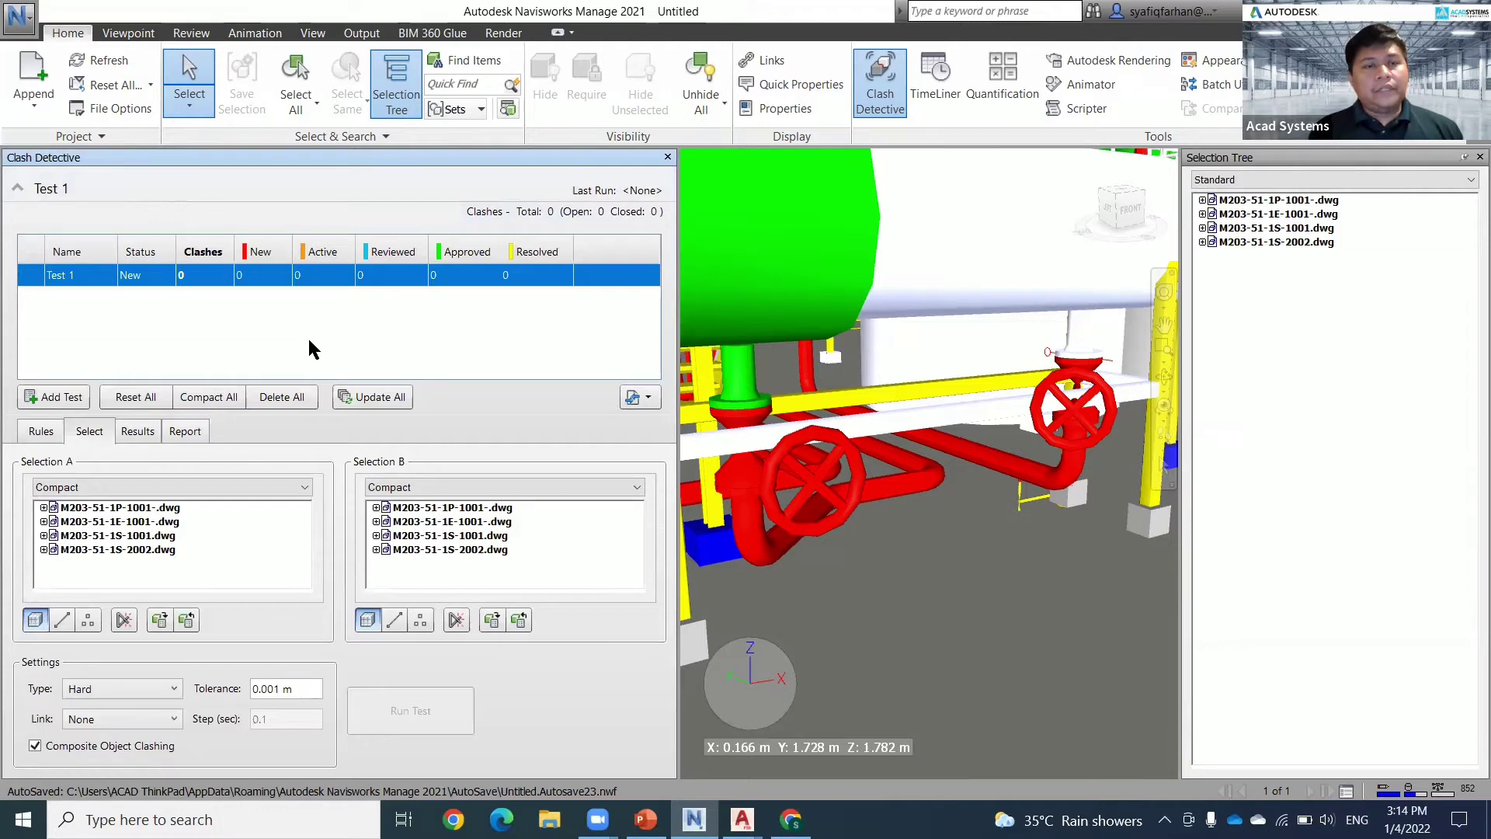
- Compare the Standard and Compact tree views for Selection A of the clash test
left_click(179, 487)
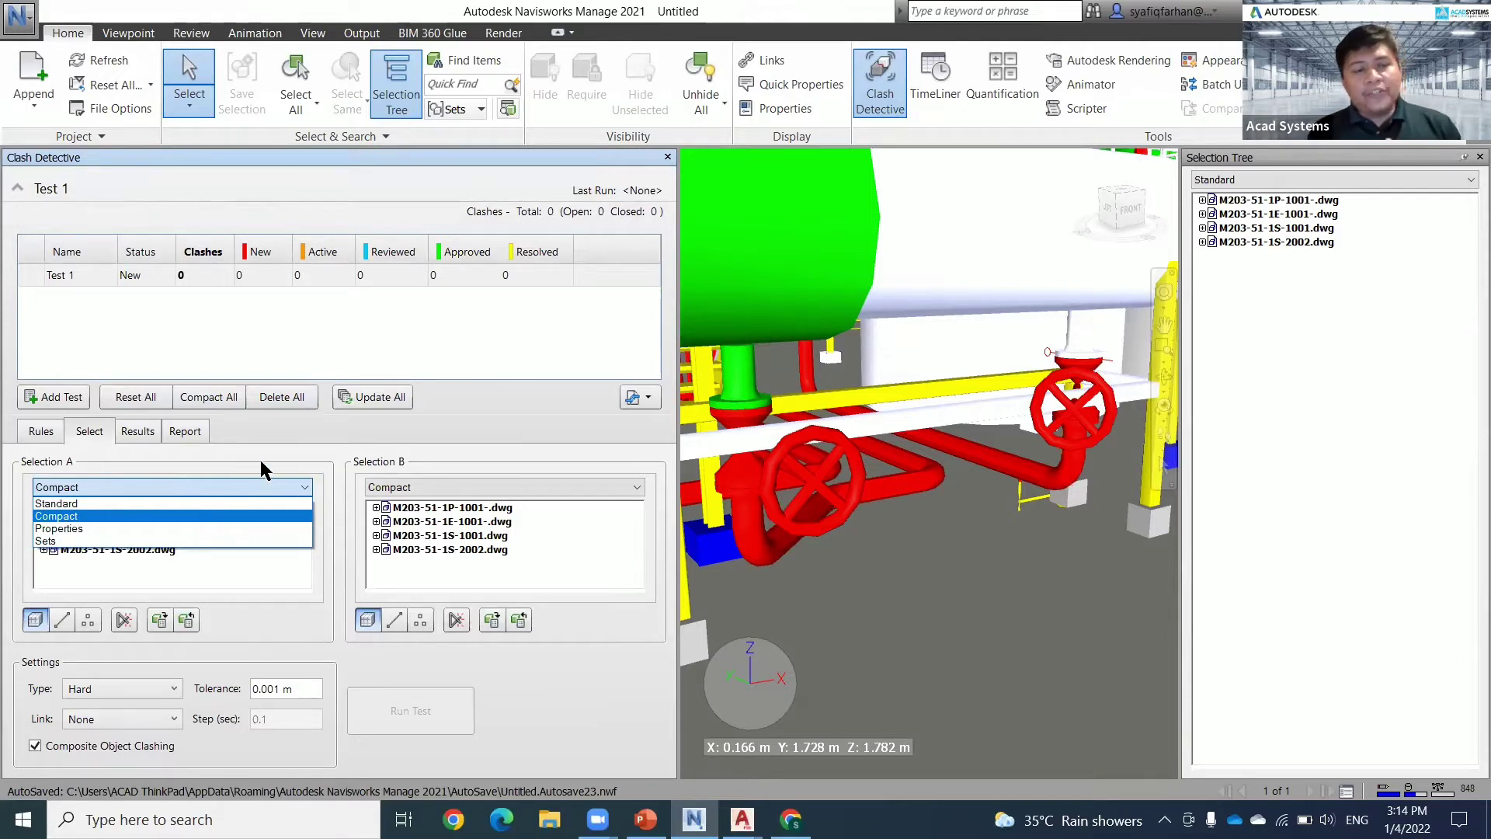
left_click(257, 502)
left_click(151, 485)
left_click(151, 504)
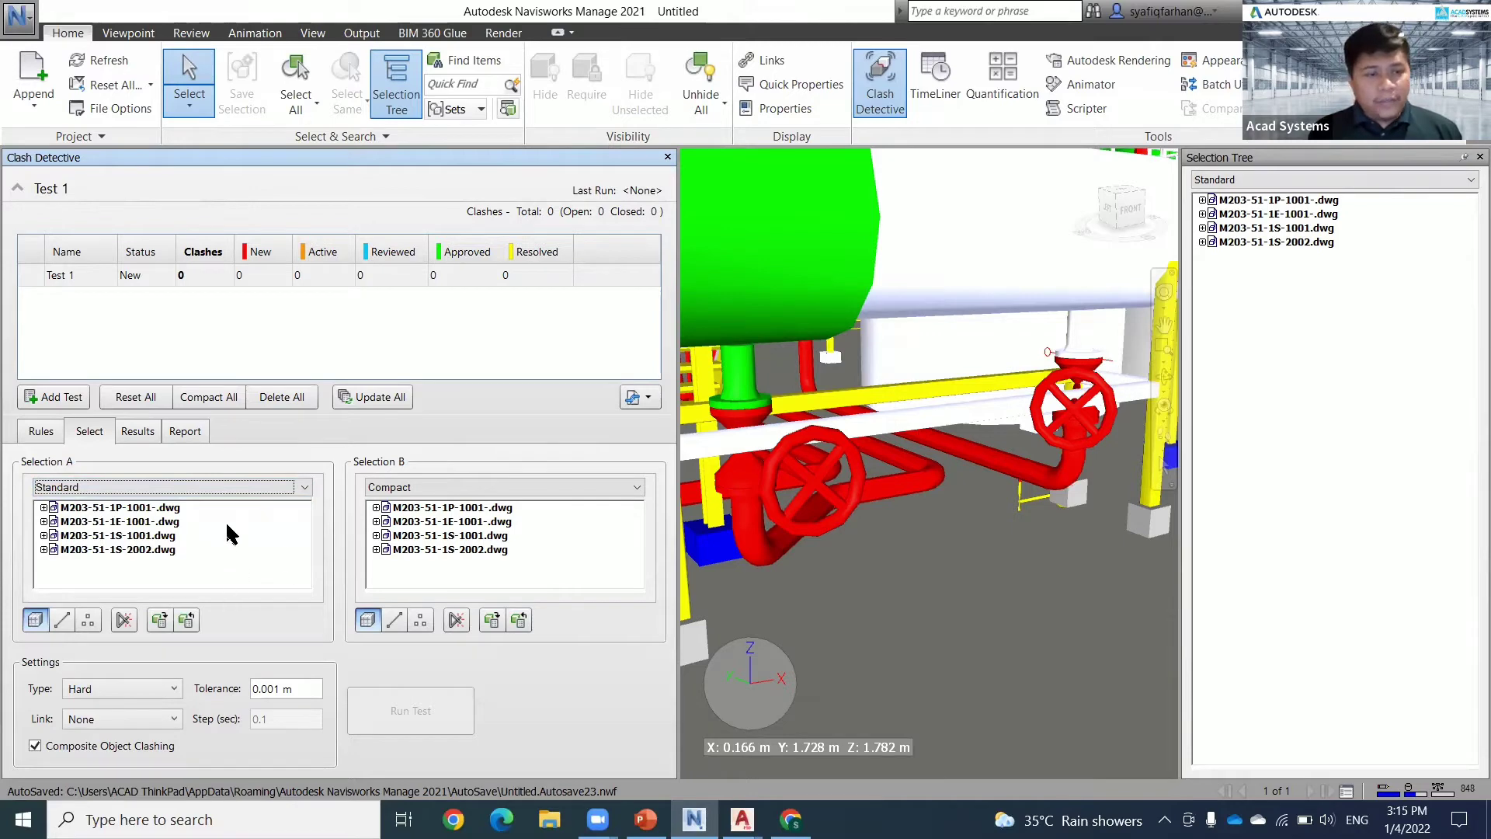
left_click(243, 486)
left_click(161, 516)
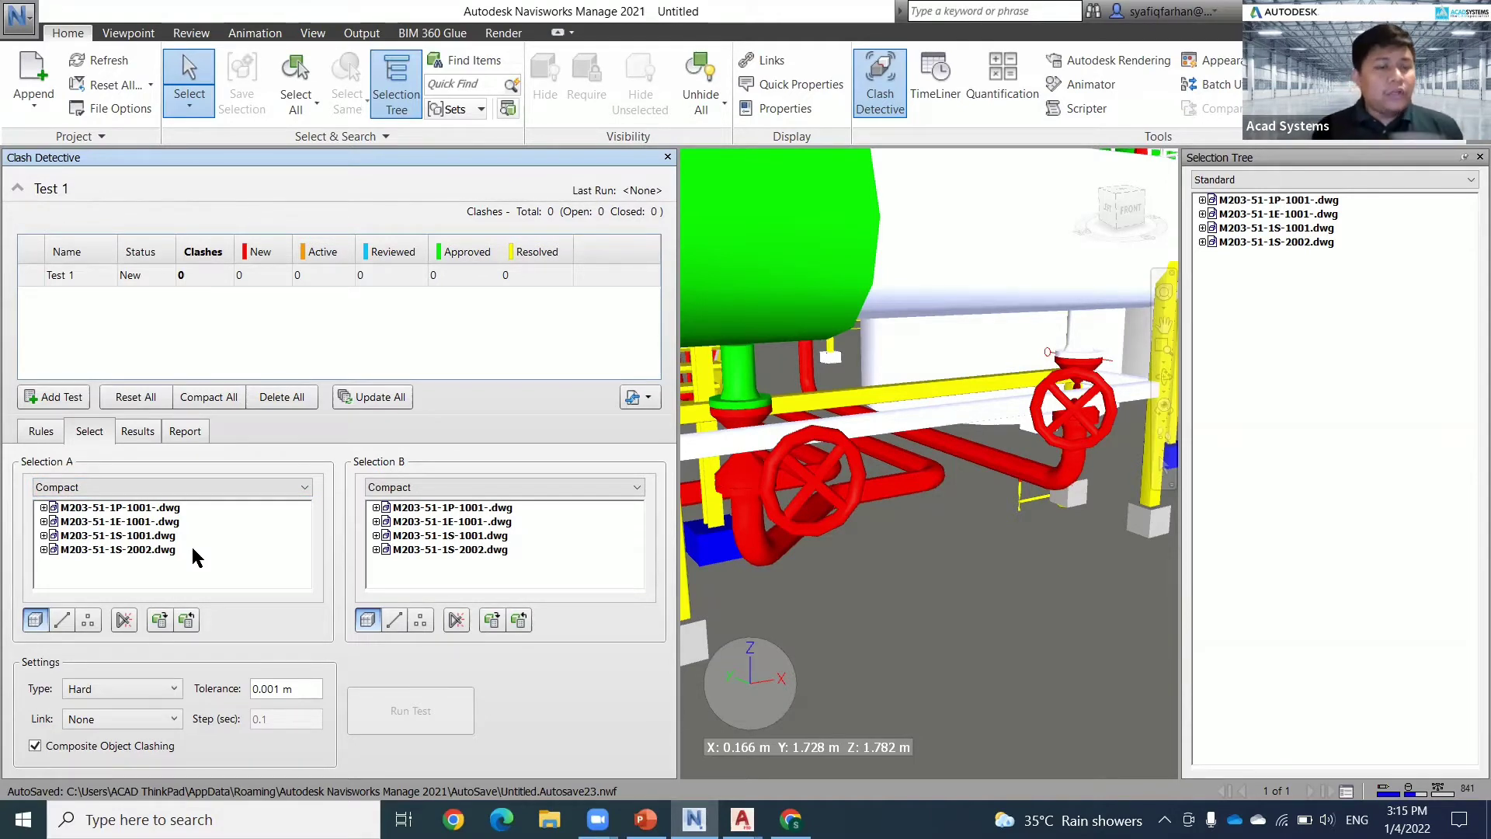
- List Selection A by Properties and examine the entries under the Geometry category
left_click(184, 488)
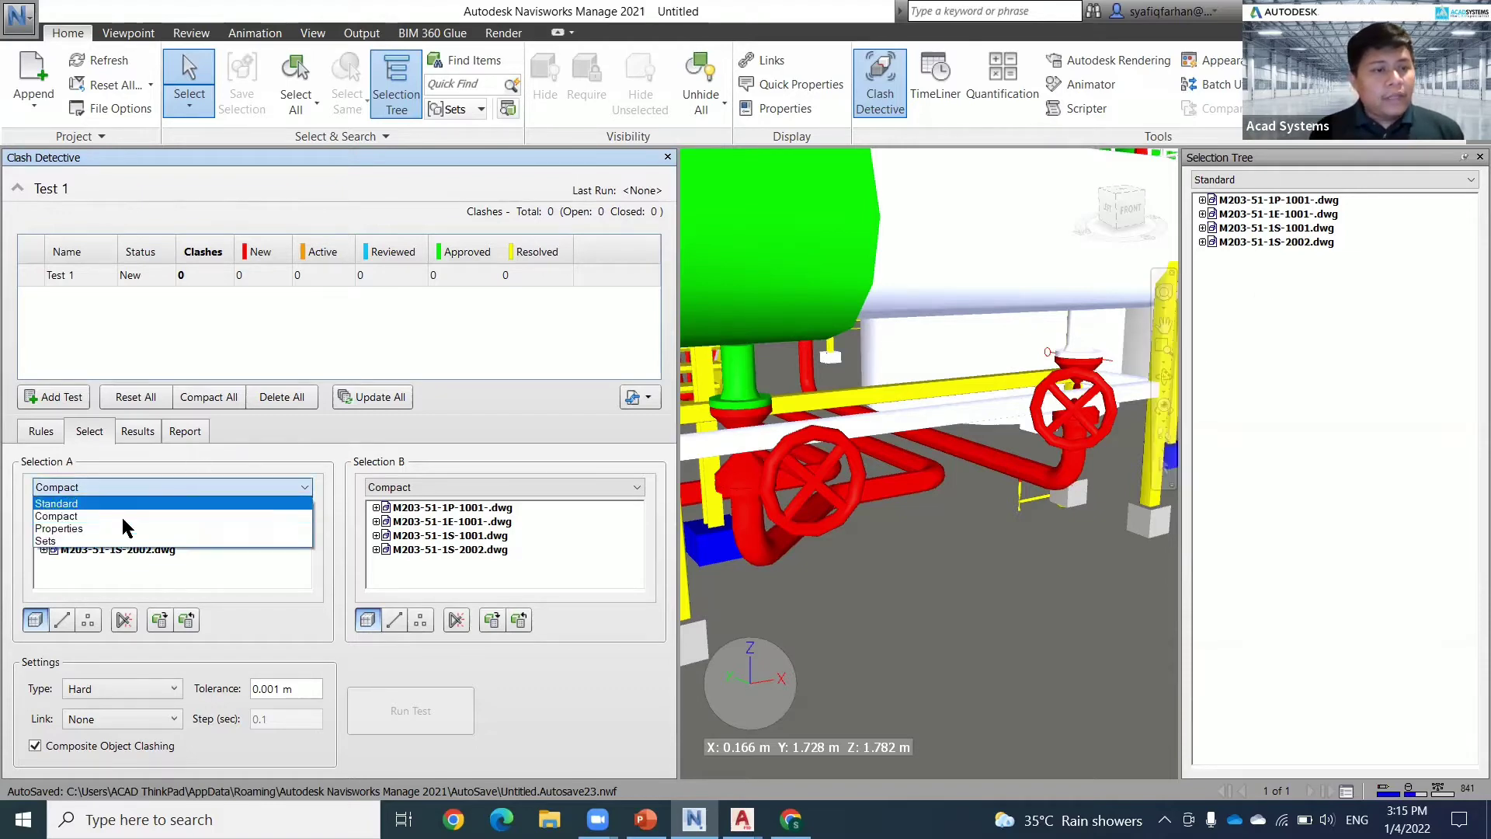
left_click(105, 530)
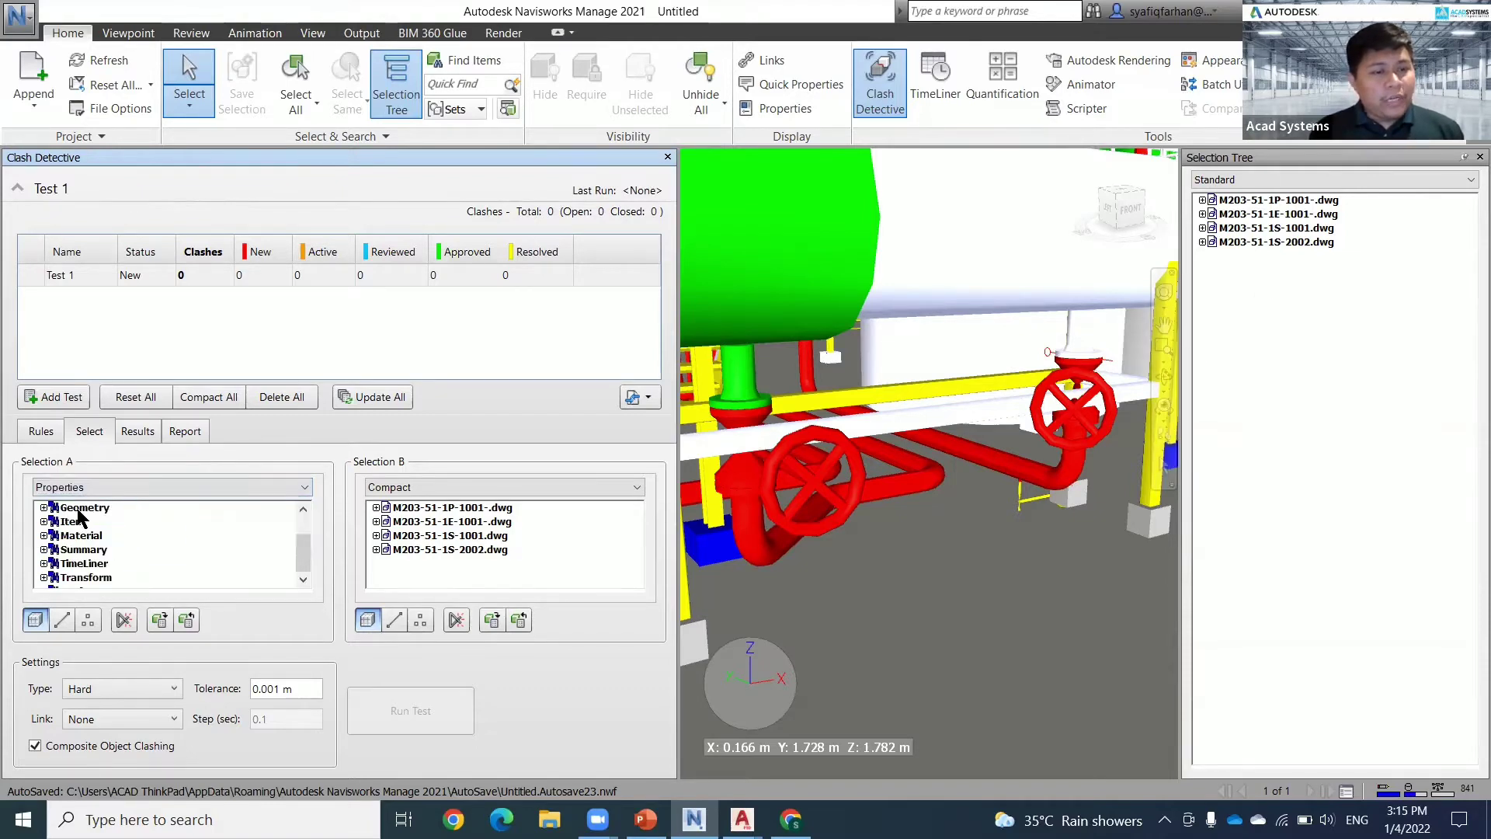
left_click(50, 535)
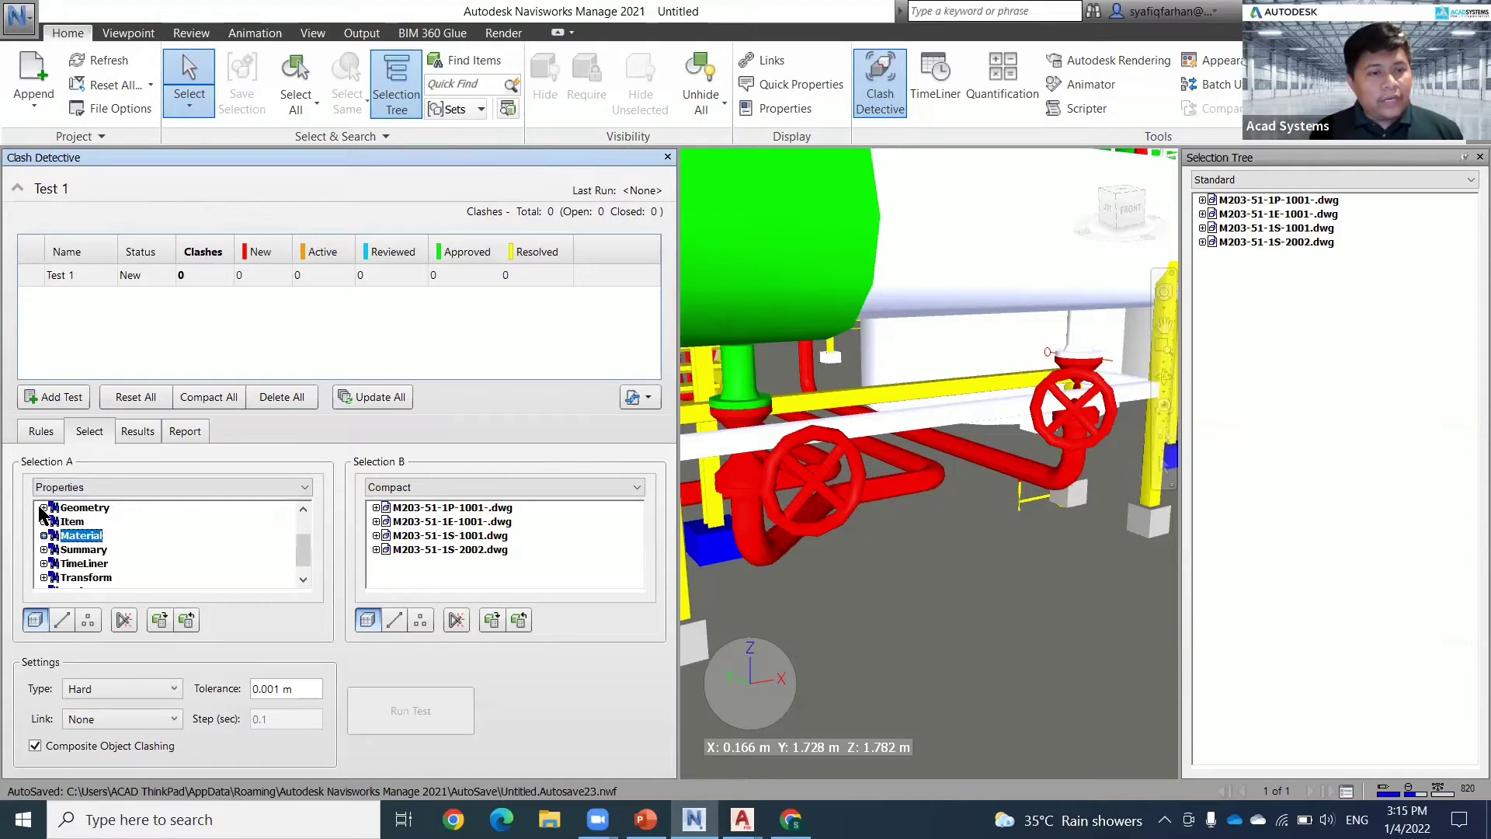
left_click(55, 508)
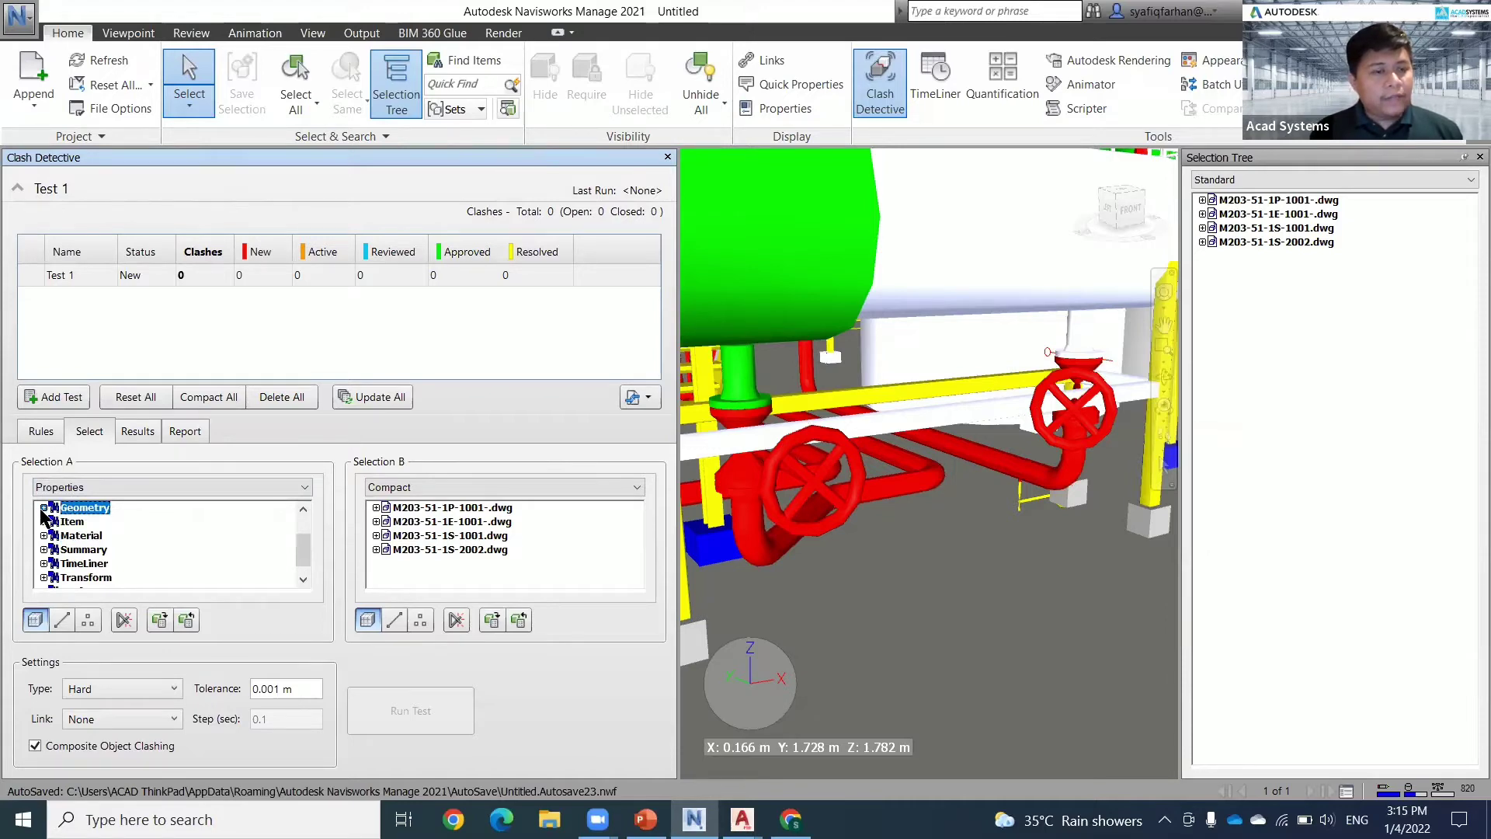
left_click(43, 508)
scroll(86, 579, "down", 1)
scroll(85, 579, "up", 3)
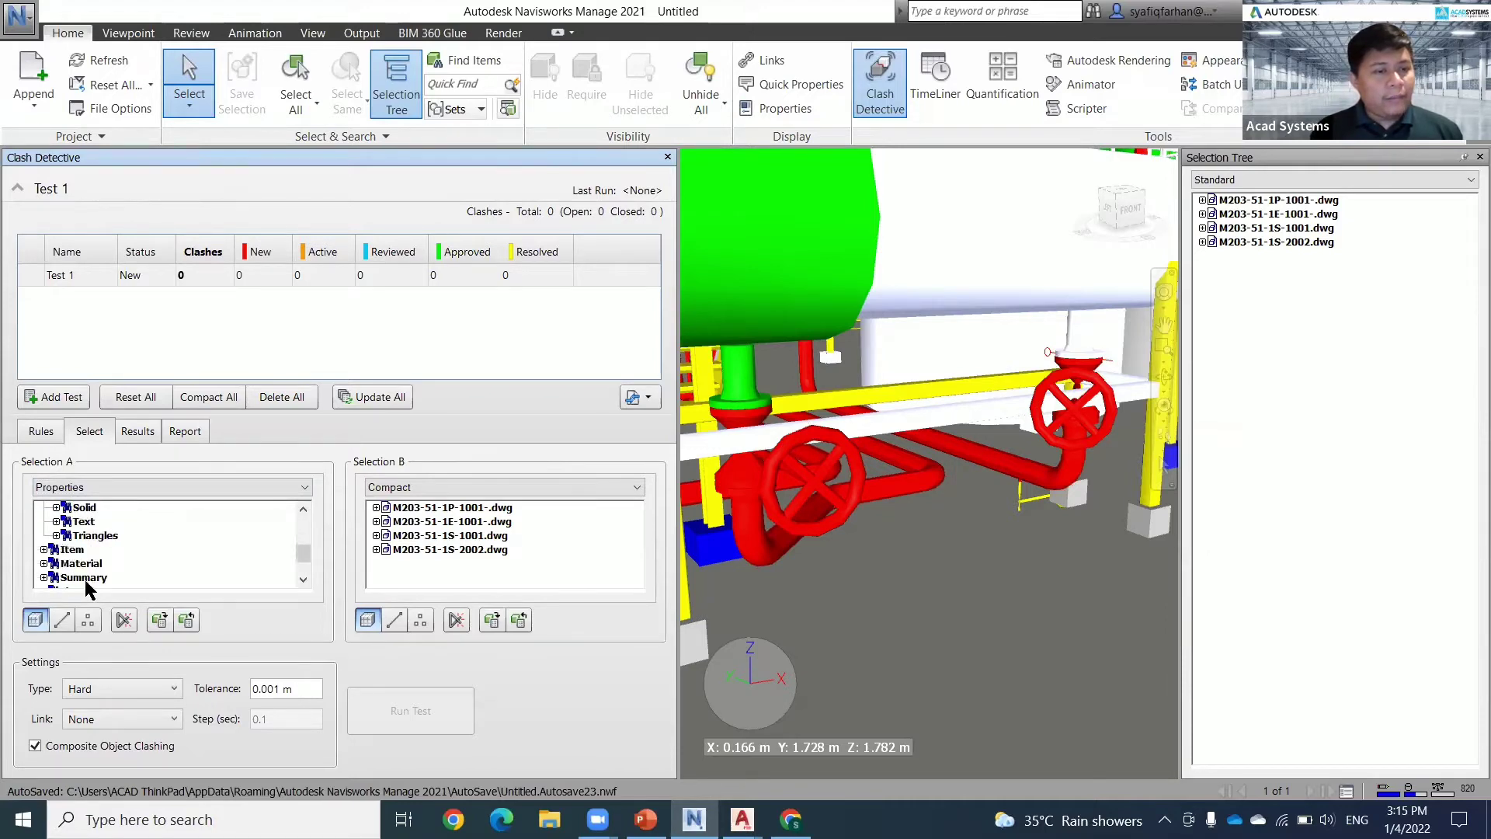
left_click(44, 549)
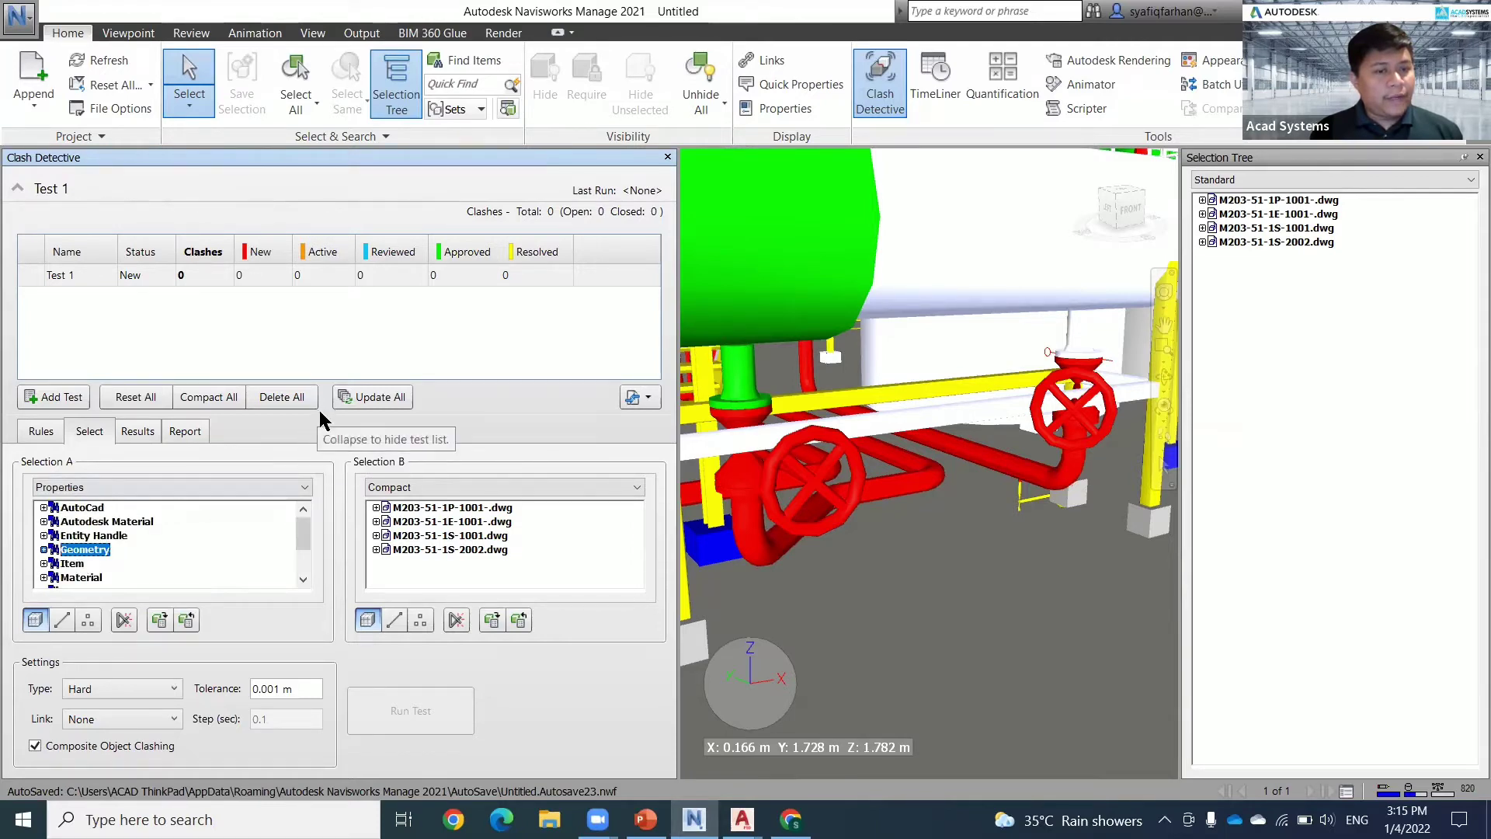
- Enlarge the selection lists and examine the property categories of Selection A, including the entries under AutoCad
left_click_drag(321, 381, 329, 283)
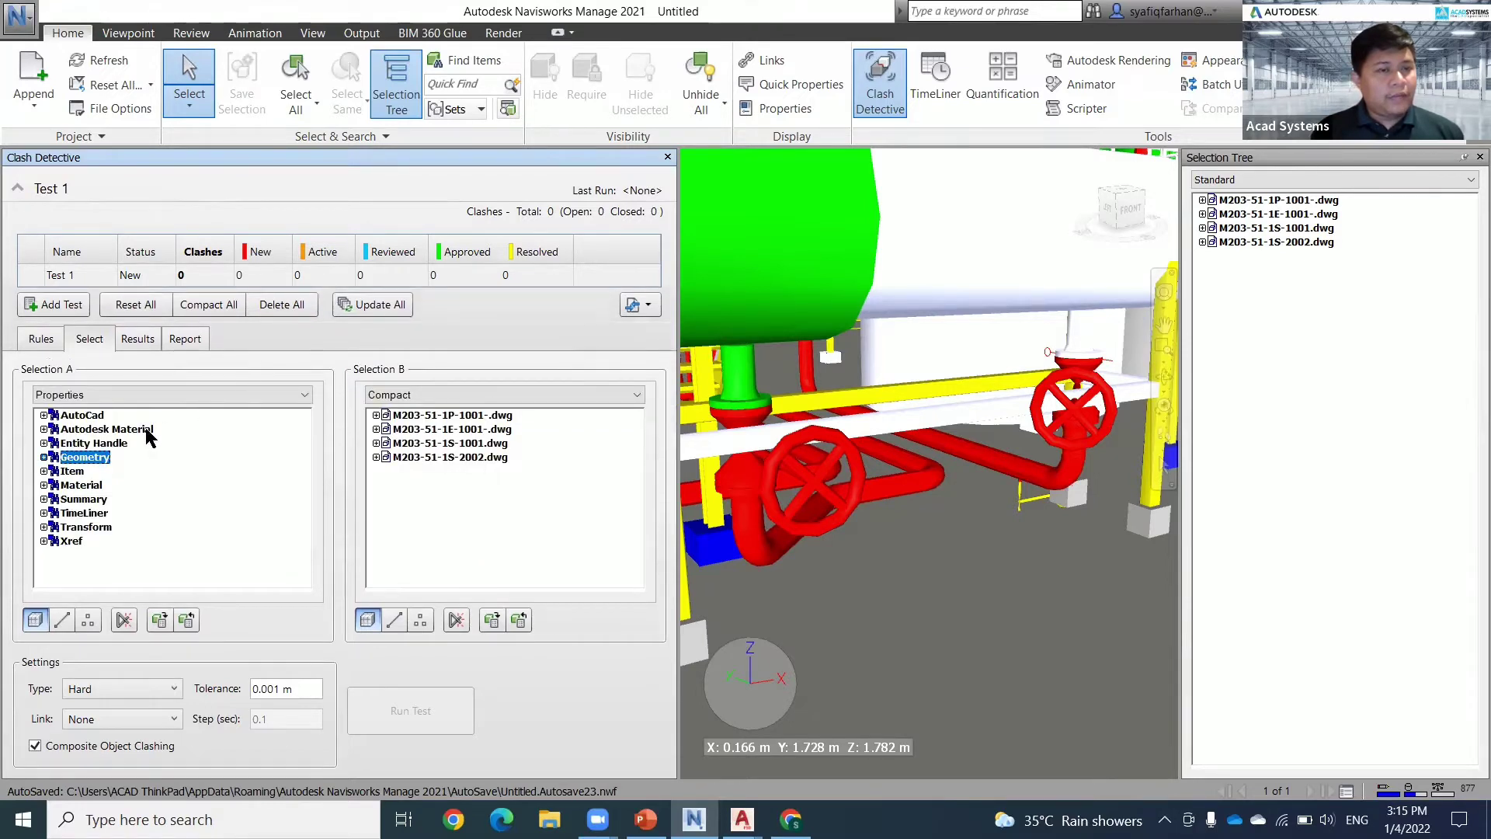
left_click(83, 415)
left_click(95, 430)
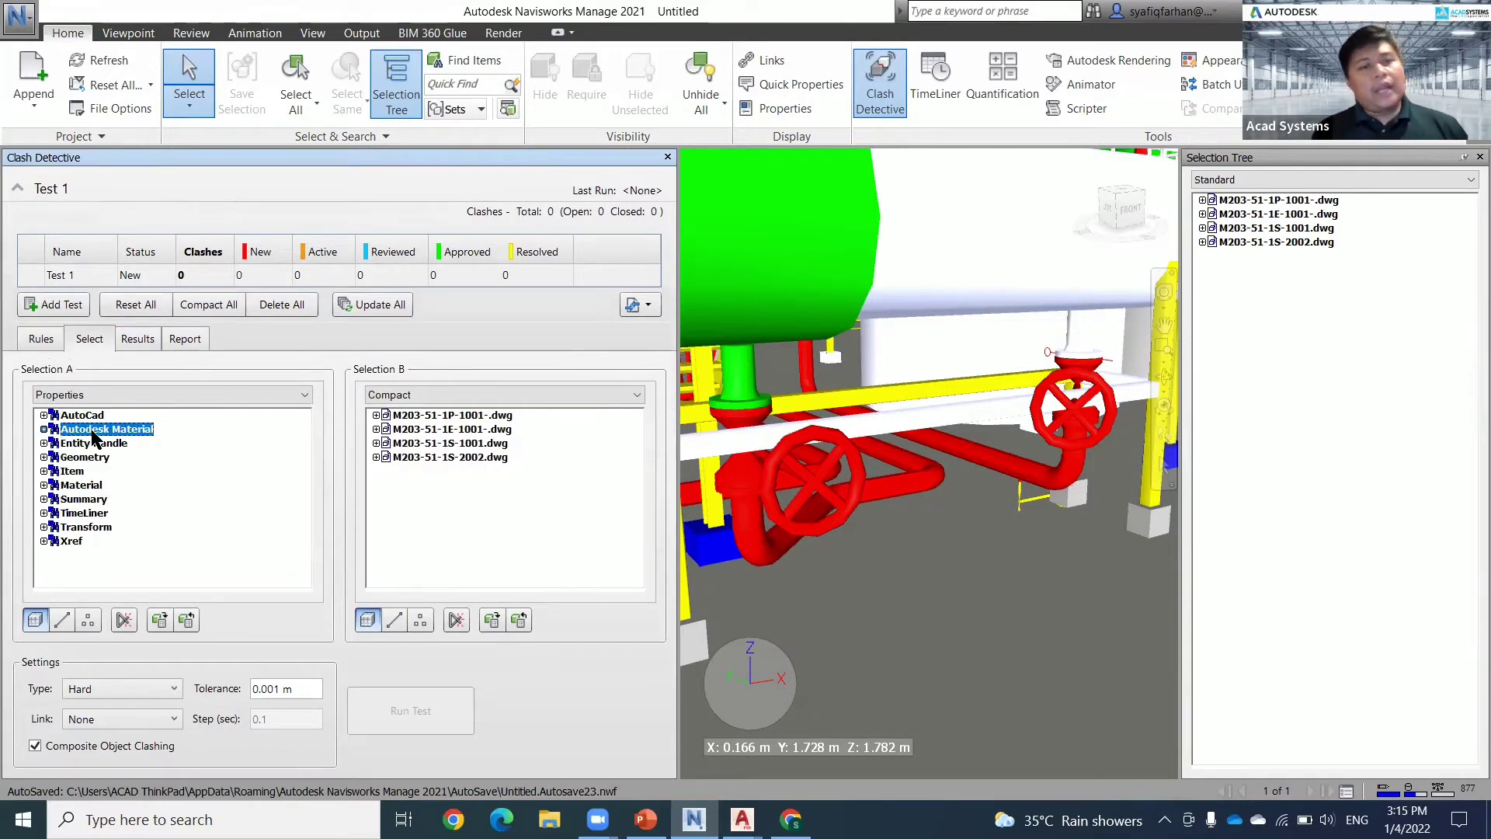
left_click(87, 486)
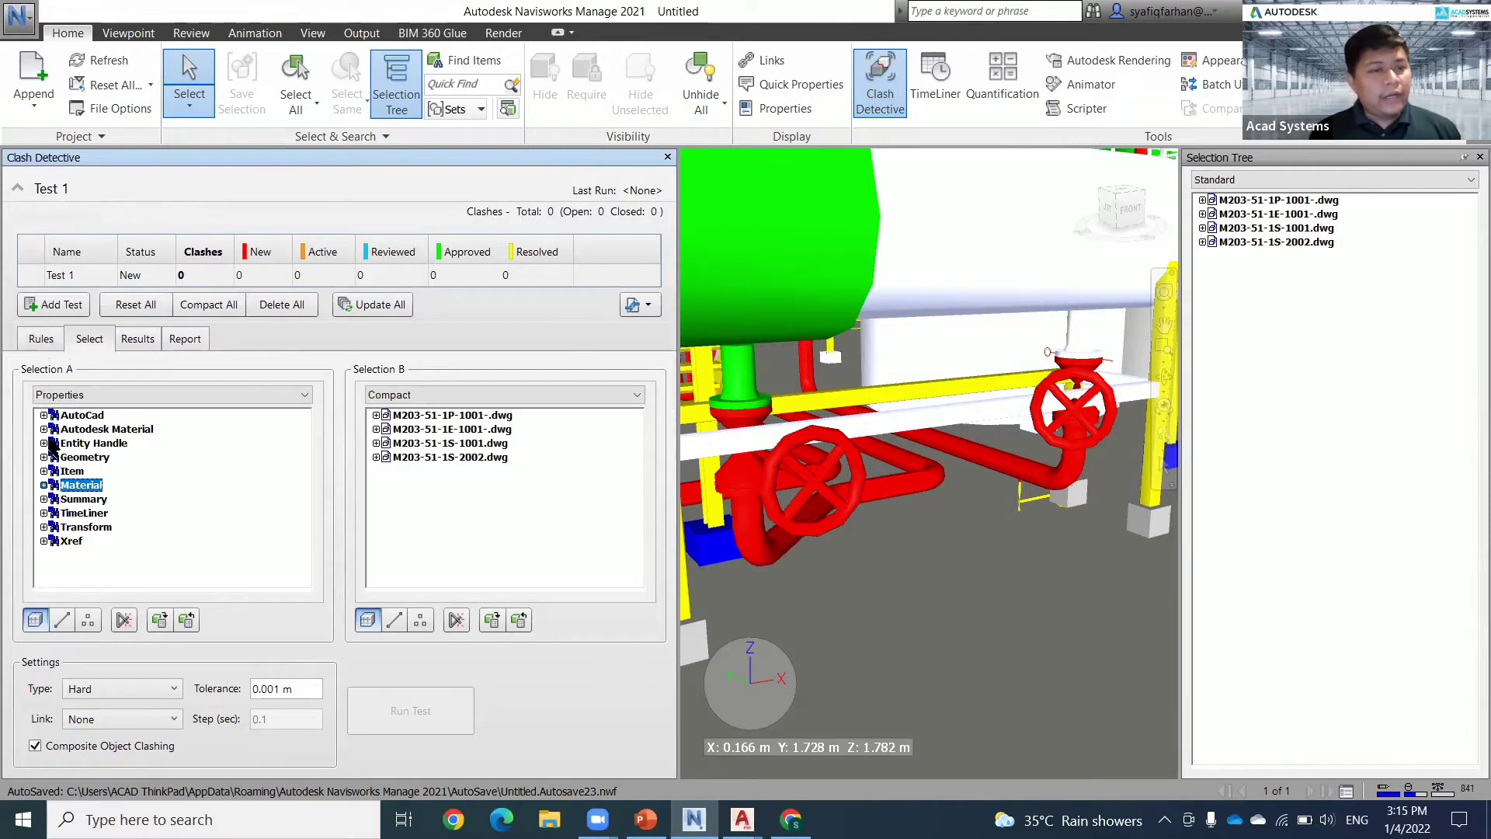
left_click(44, 415)
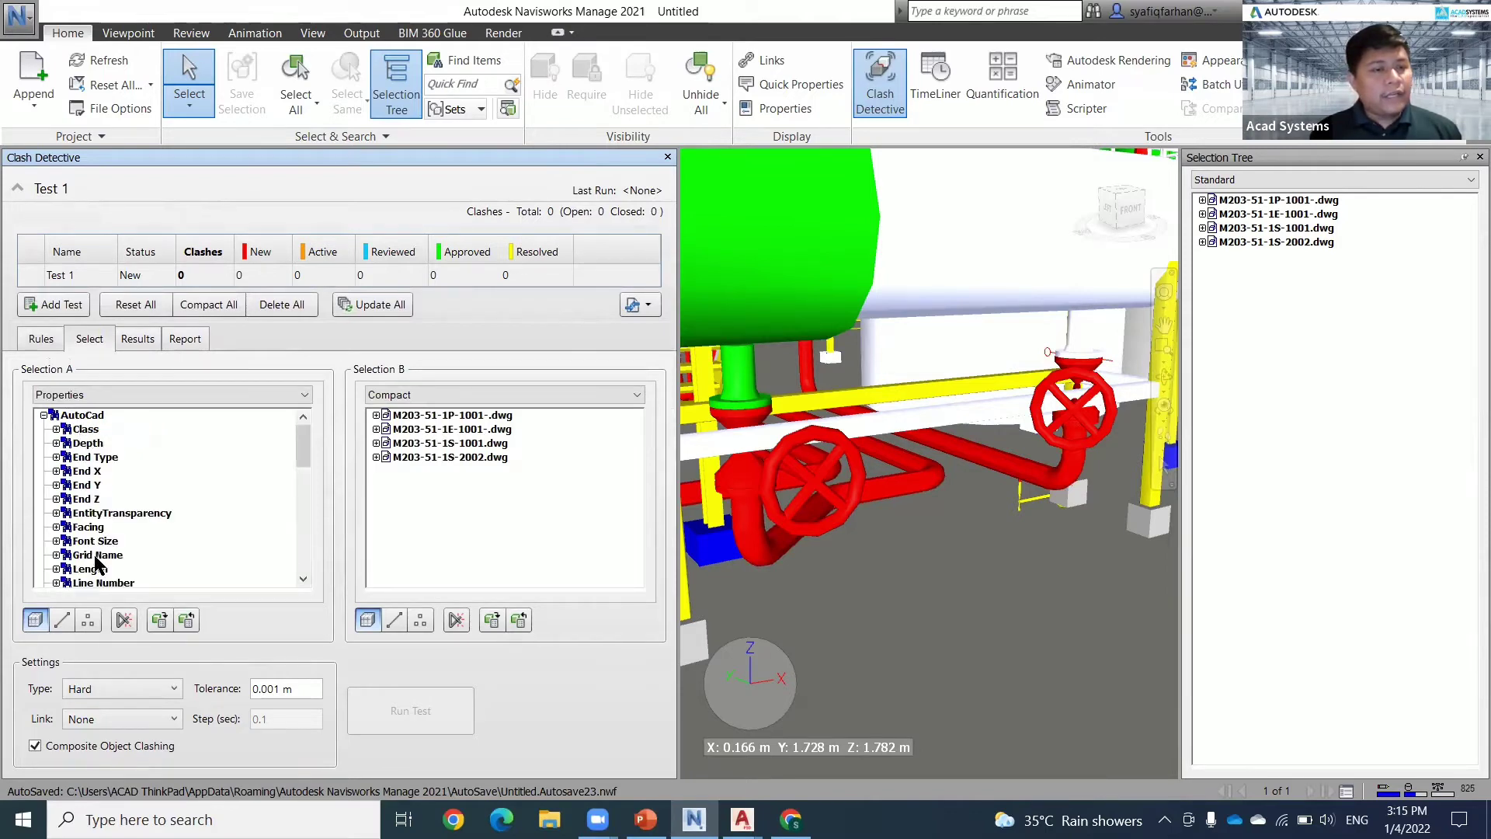
left_click(102, 582)
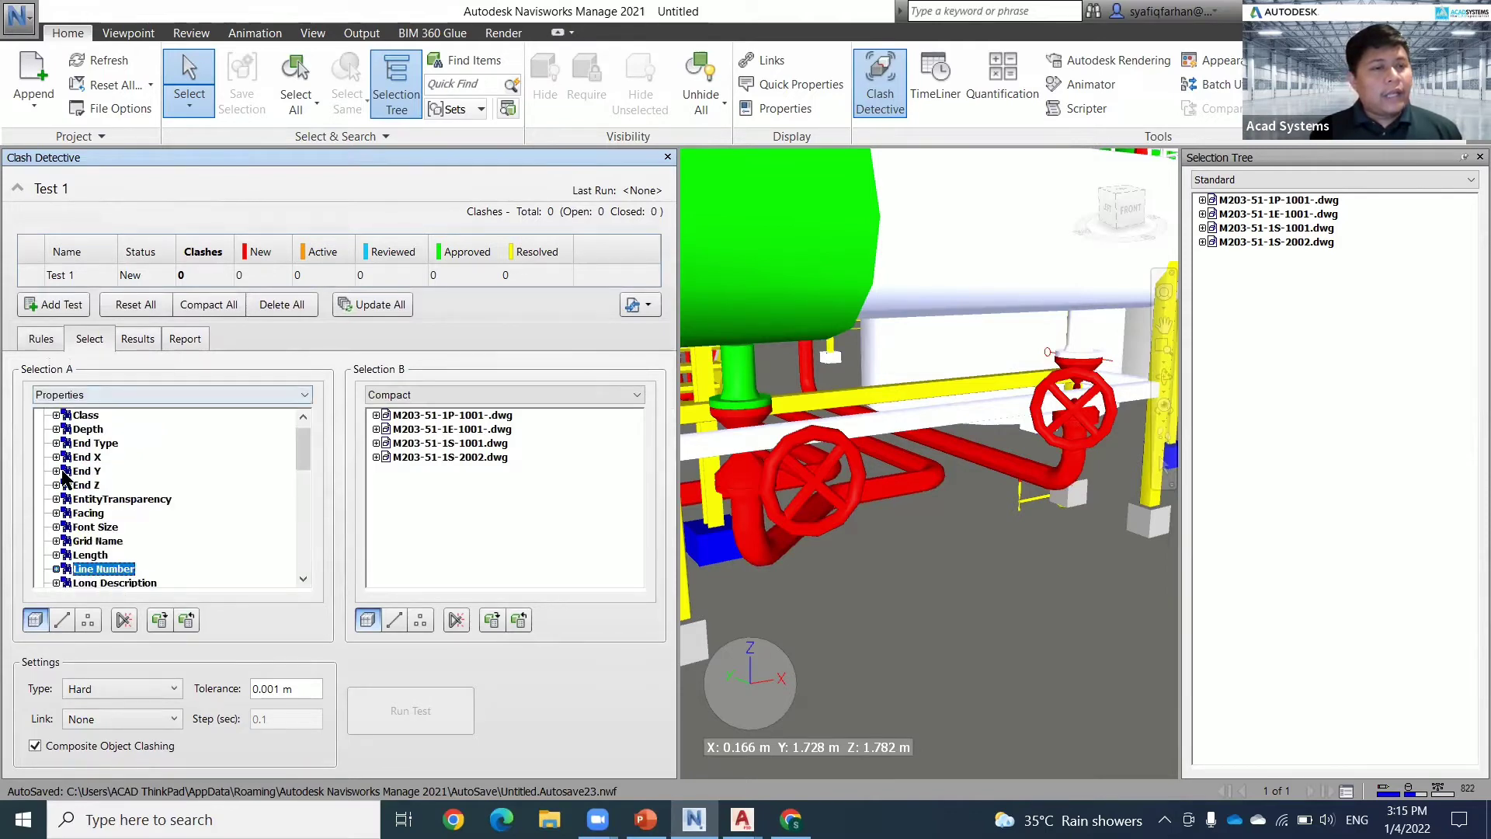
scroll(64, 478, "up", 1)
left_click(44, 416)
- Check the saved sets offered for Selection A and set both Selection A and Selection B to the Standard view
left_click(79, 398)
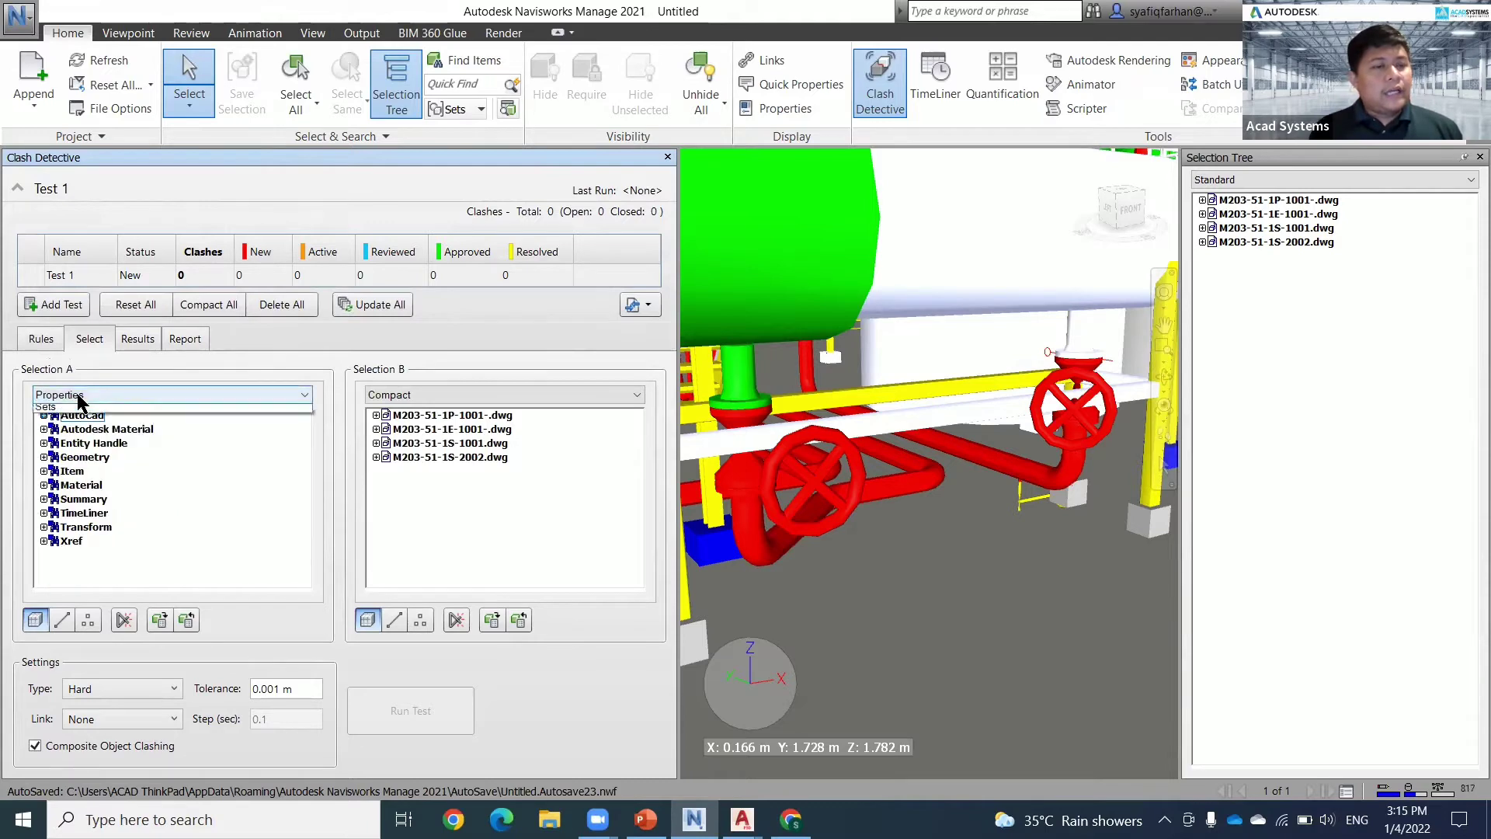
left_click(75, 436)
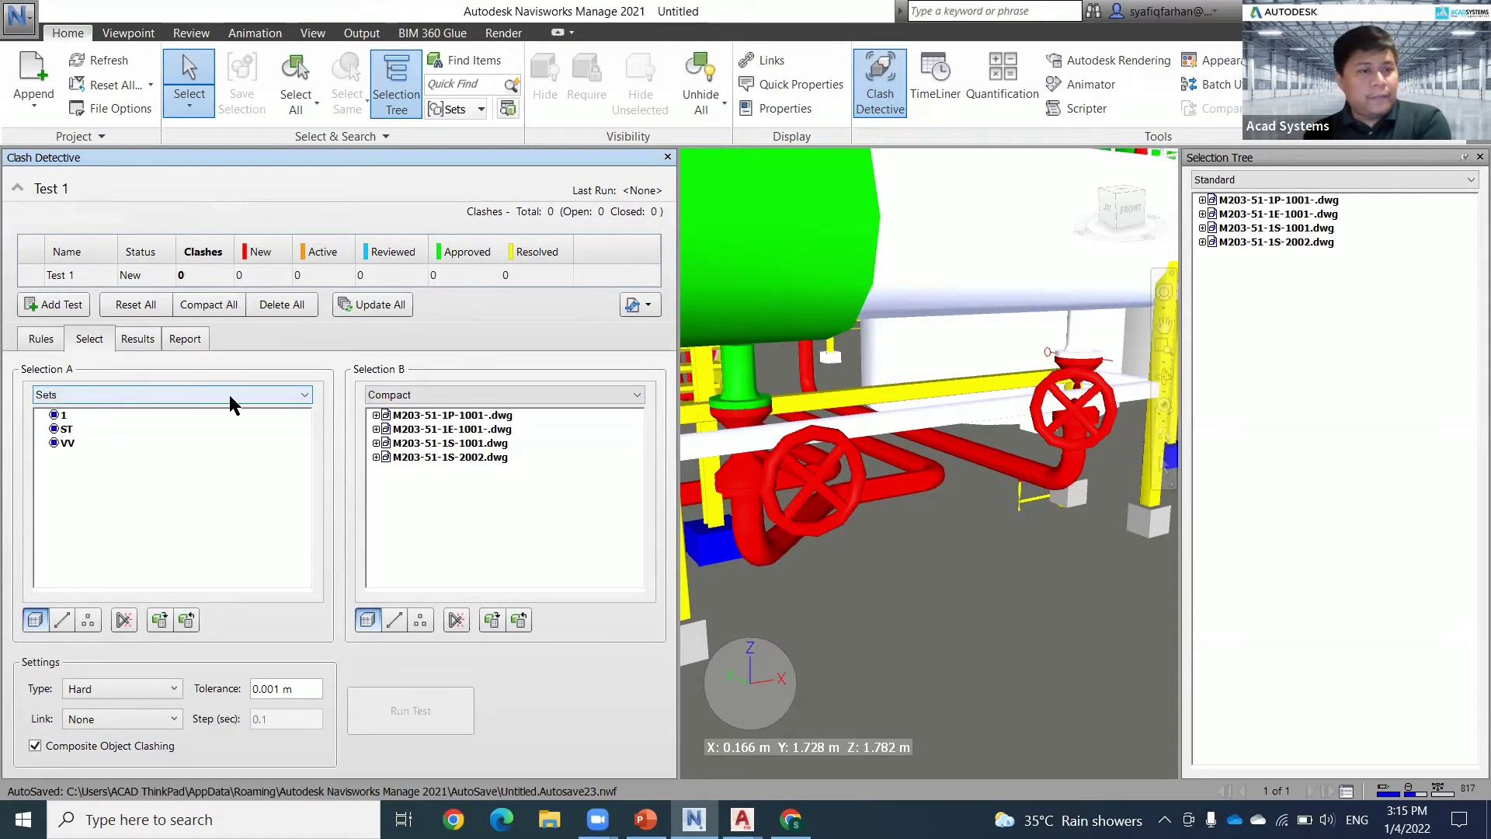
left_click(112, 397)
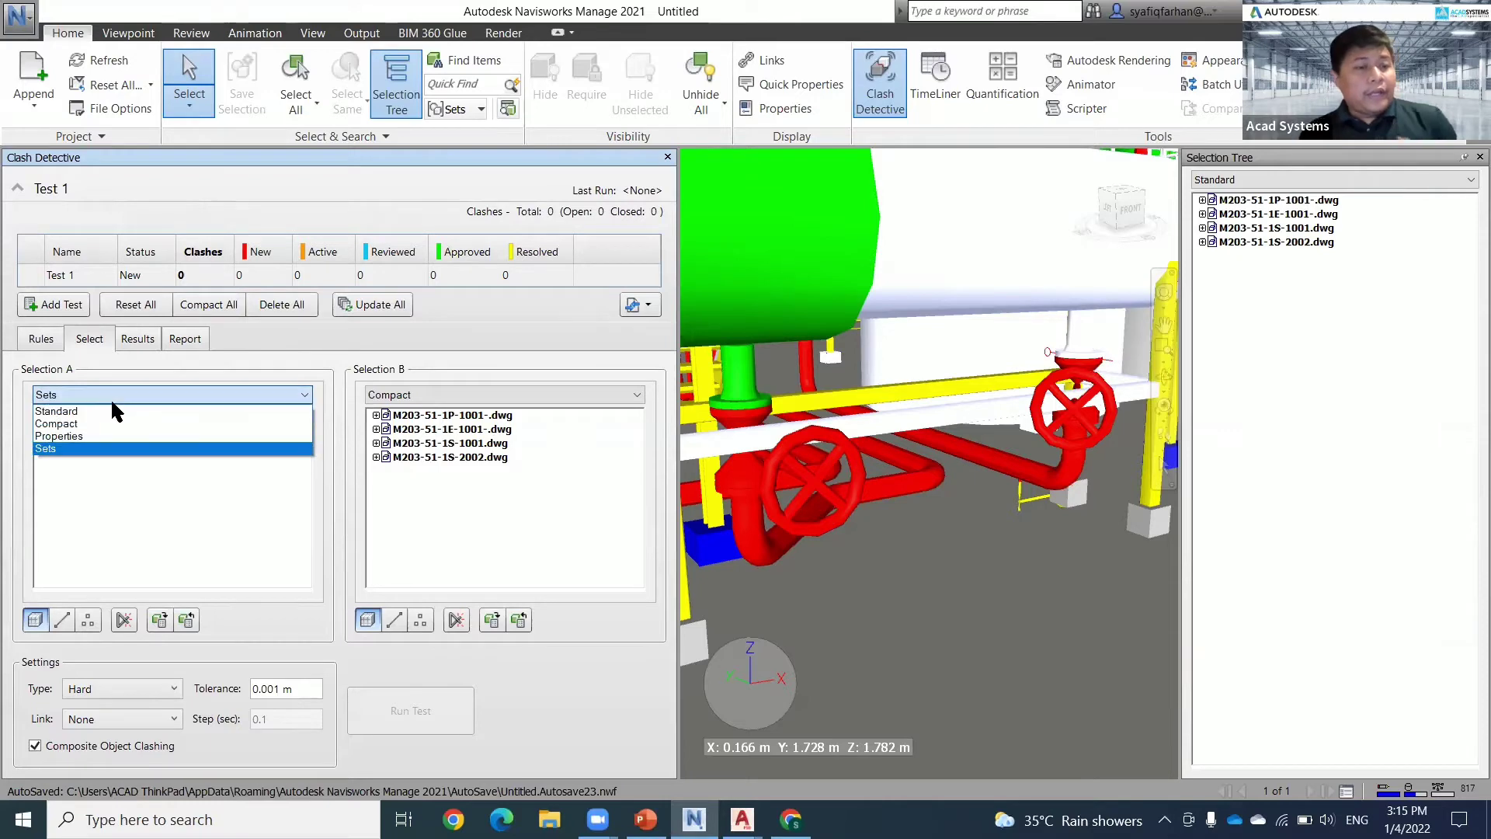
left_click(110, 413)
left_click(389, 398)
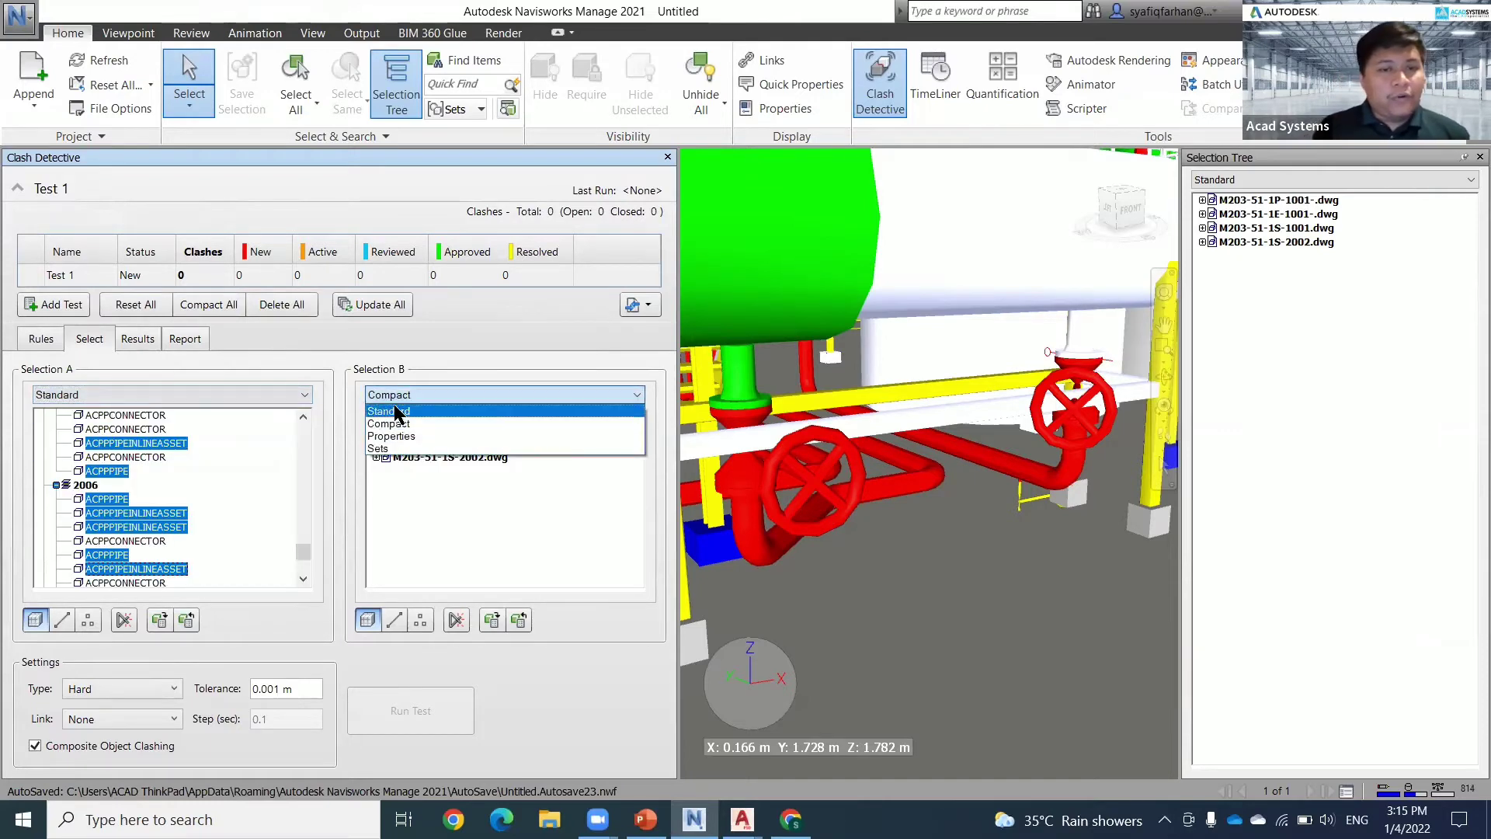
left_click(392, 409)
- Collapse the Selection A tree, choosing M203-51-1P-1001-.dwg for Selection A and M203-51-1E-1001-.dwg for Selection B
scroll(151, 437, "up", 4)
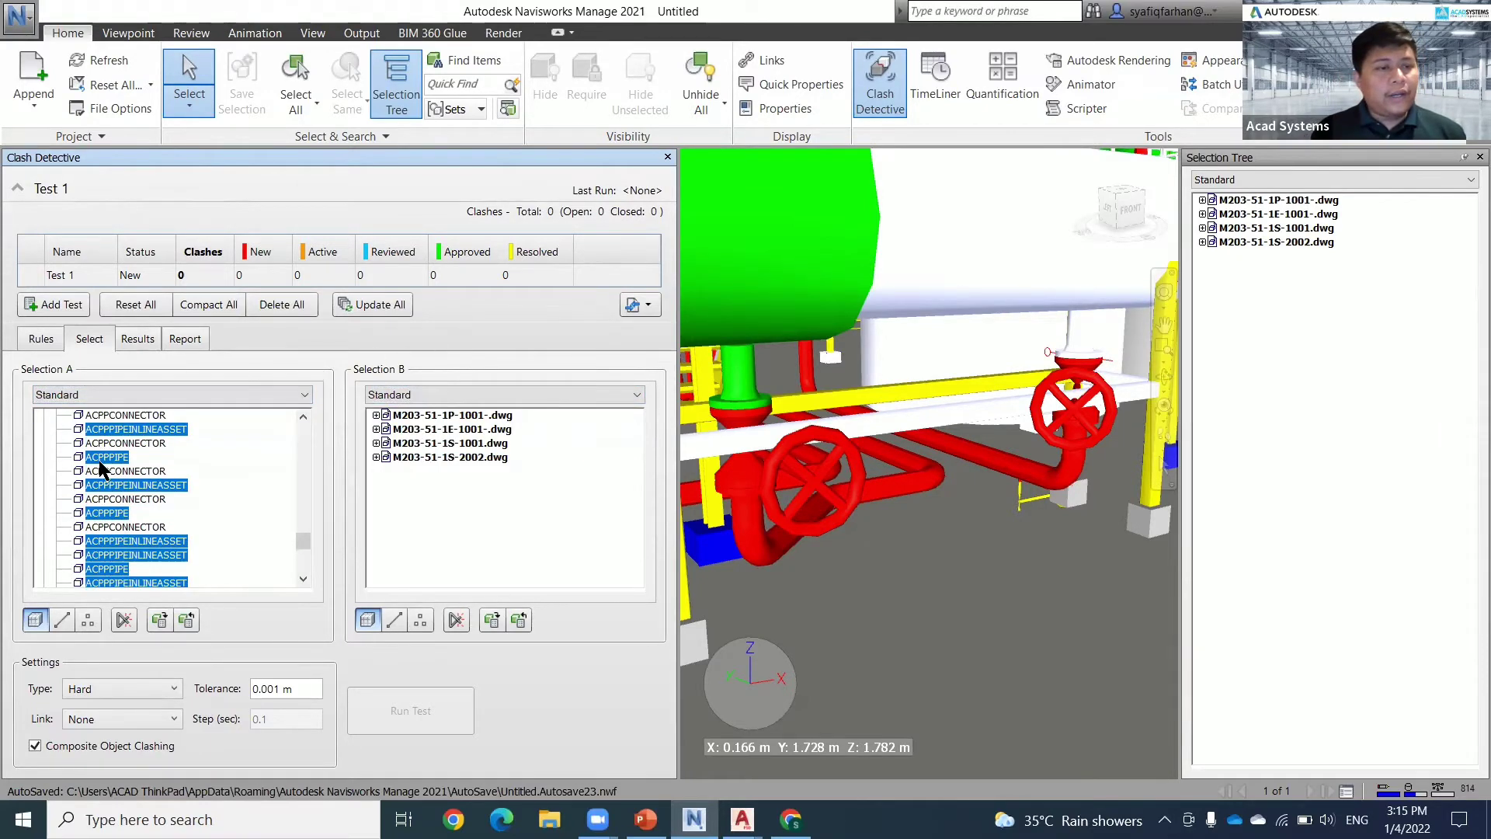
left_click(55, 514)
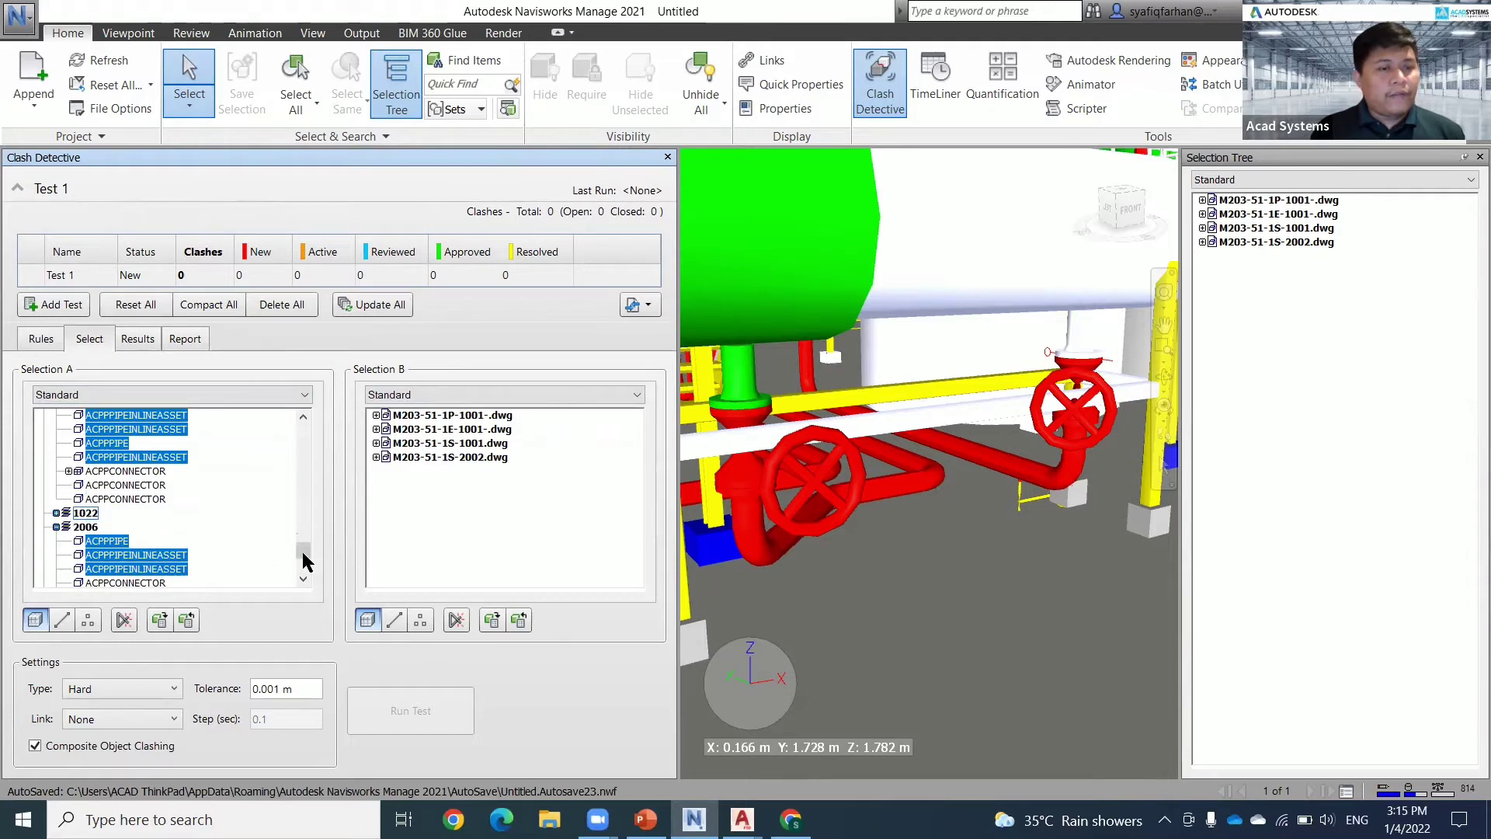
left_click_drag(304, 557, 306, 429)
left_click(55, 428)
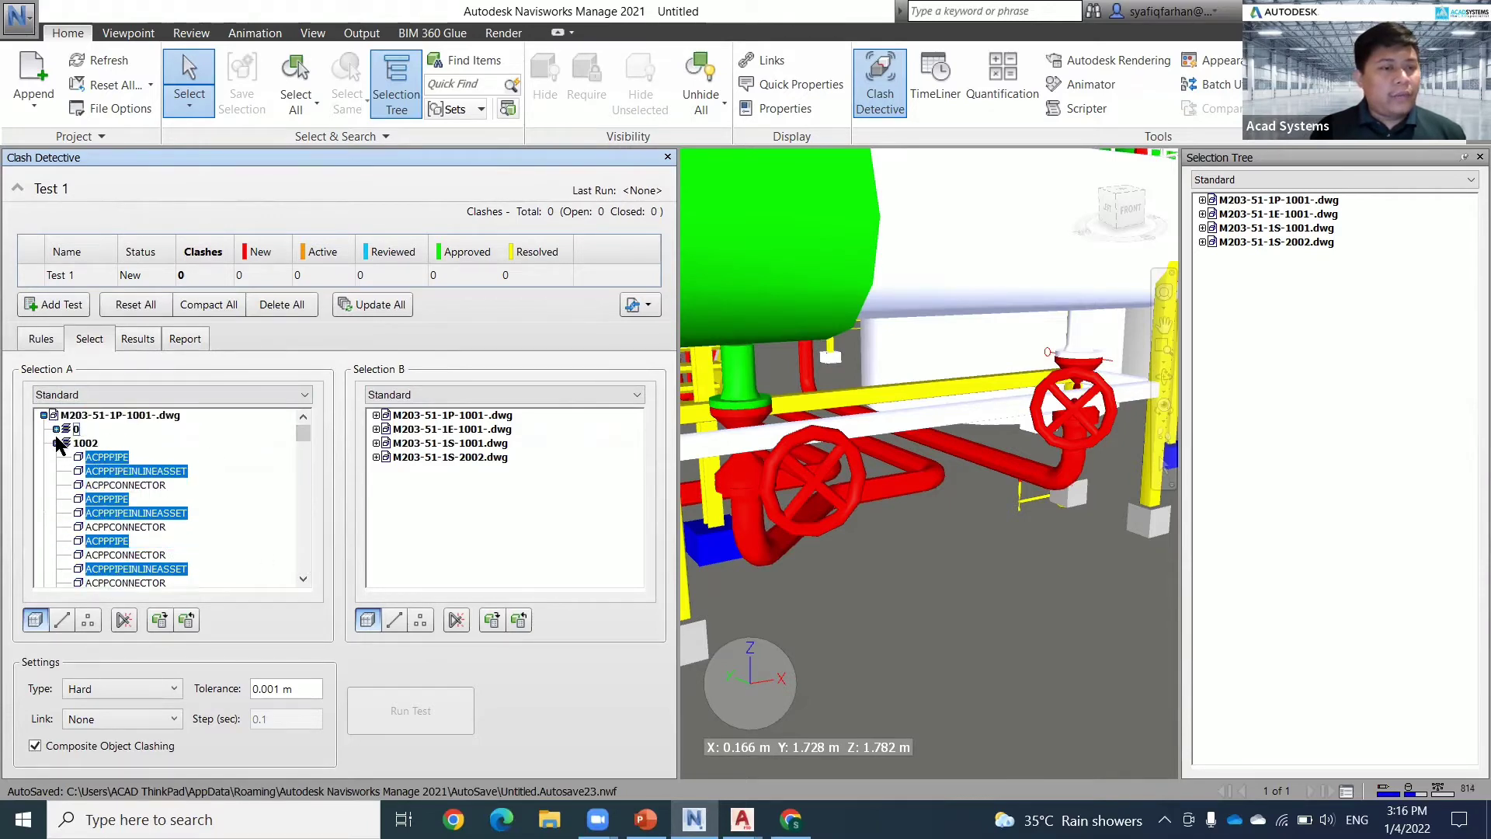
left_click(56, 442)
left_click(56, 456)
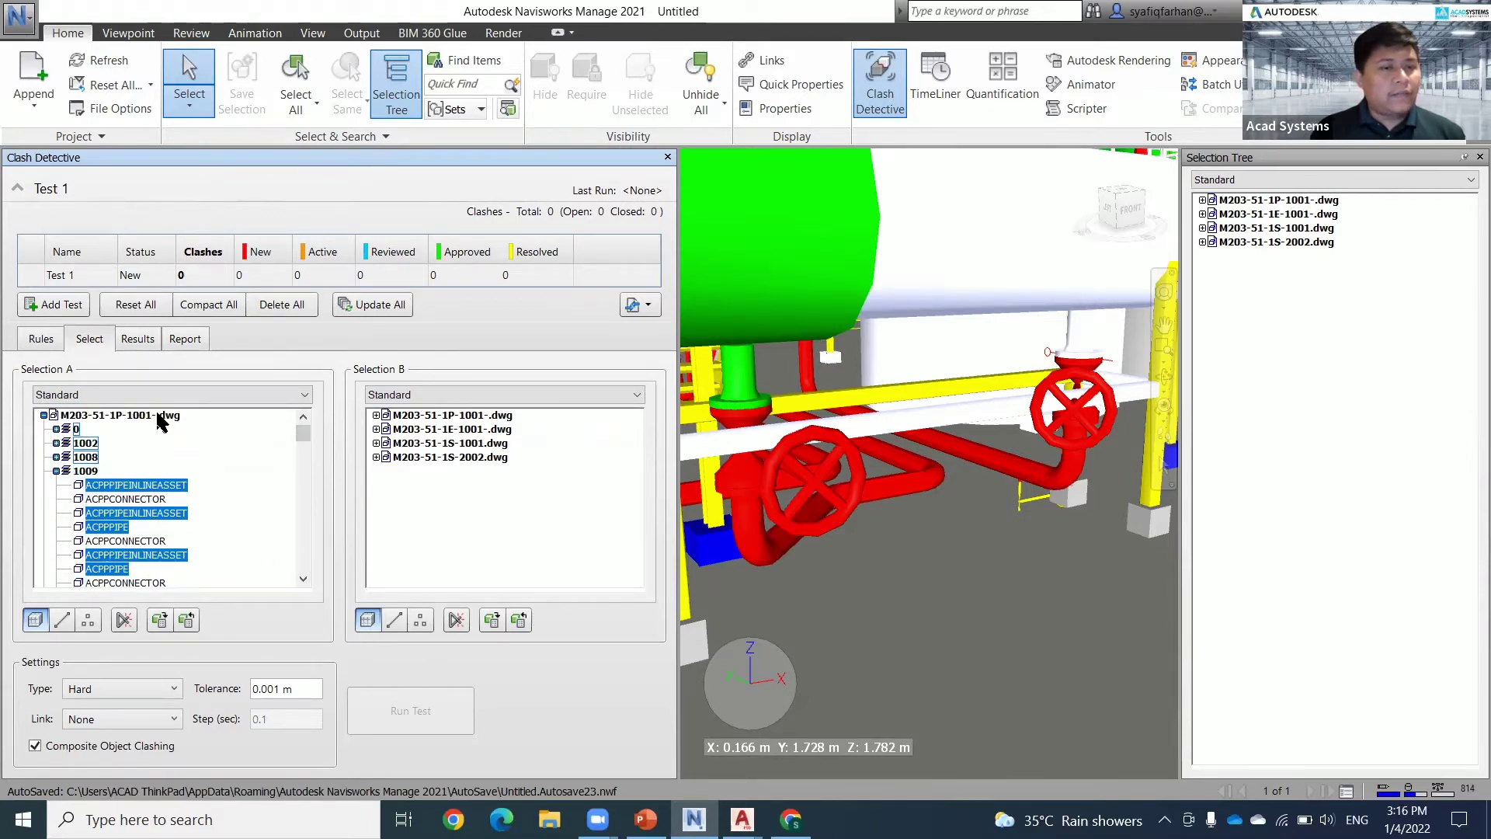
left_click(163, 414)
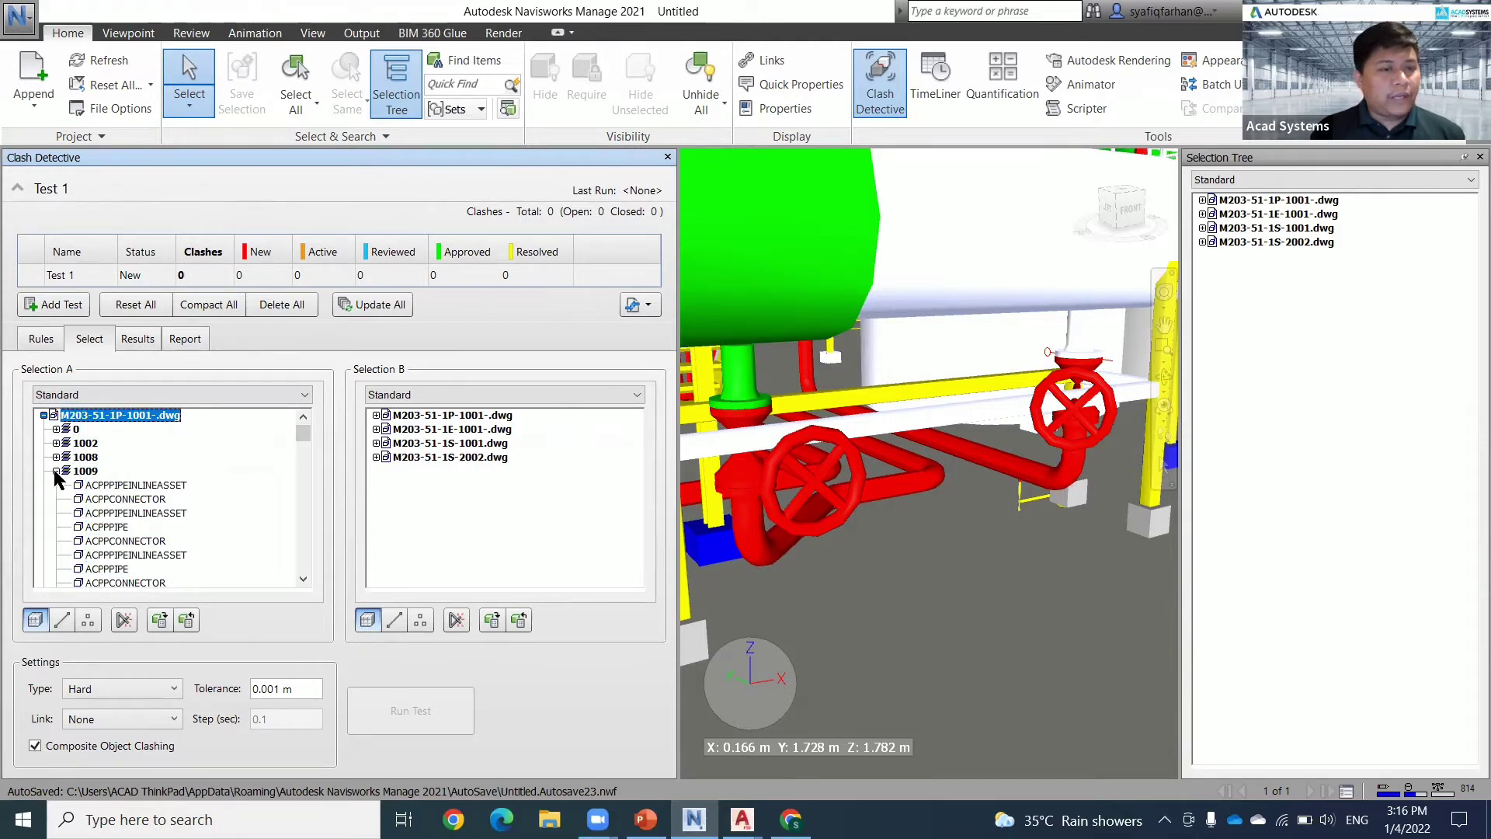
left_click(43, 415)
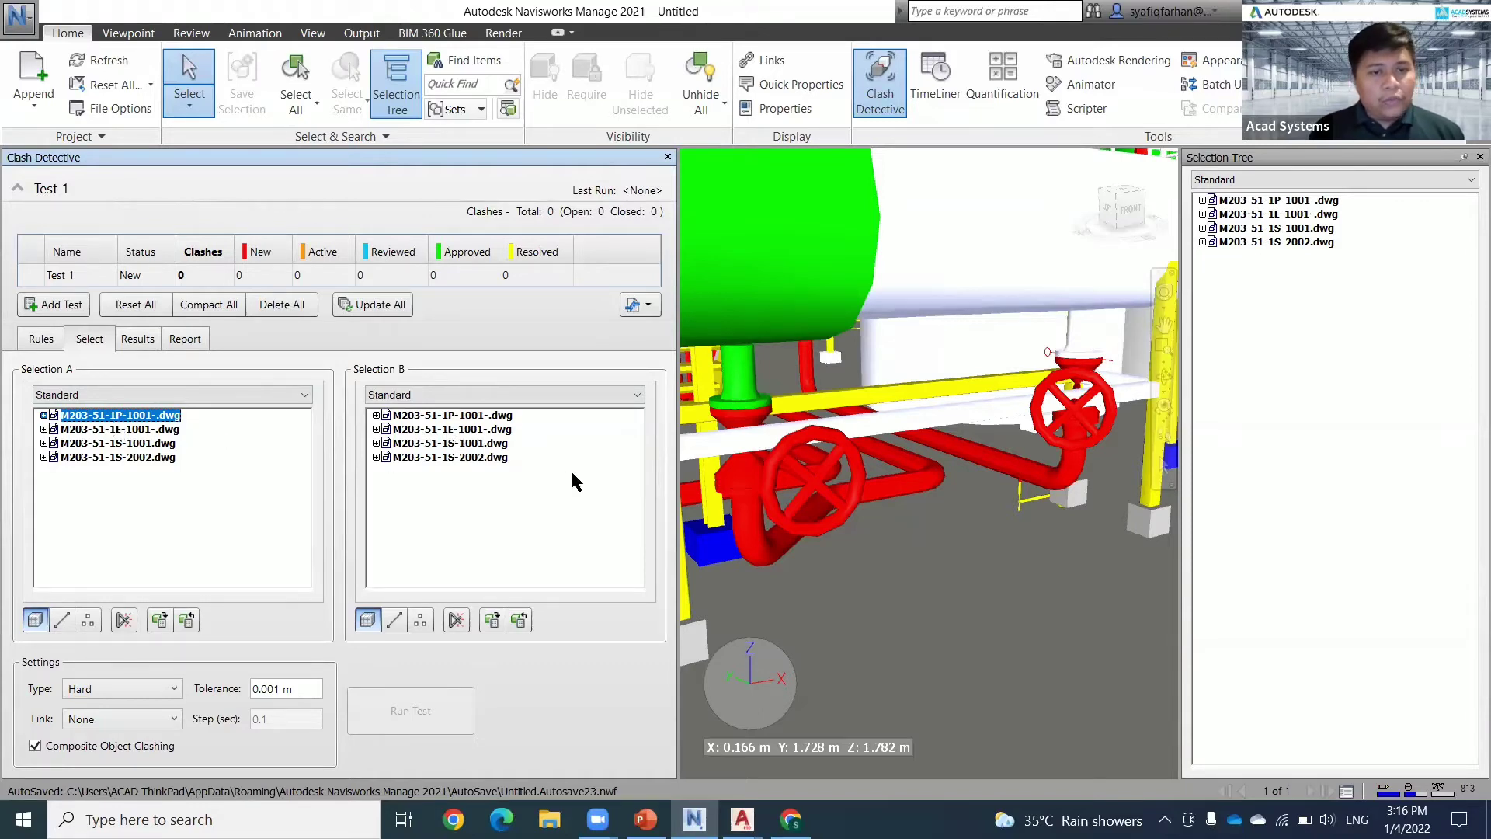
left_click(435, 429)
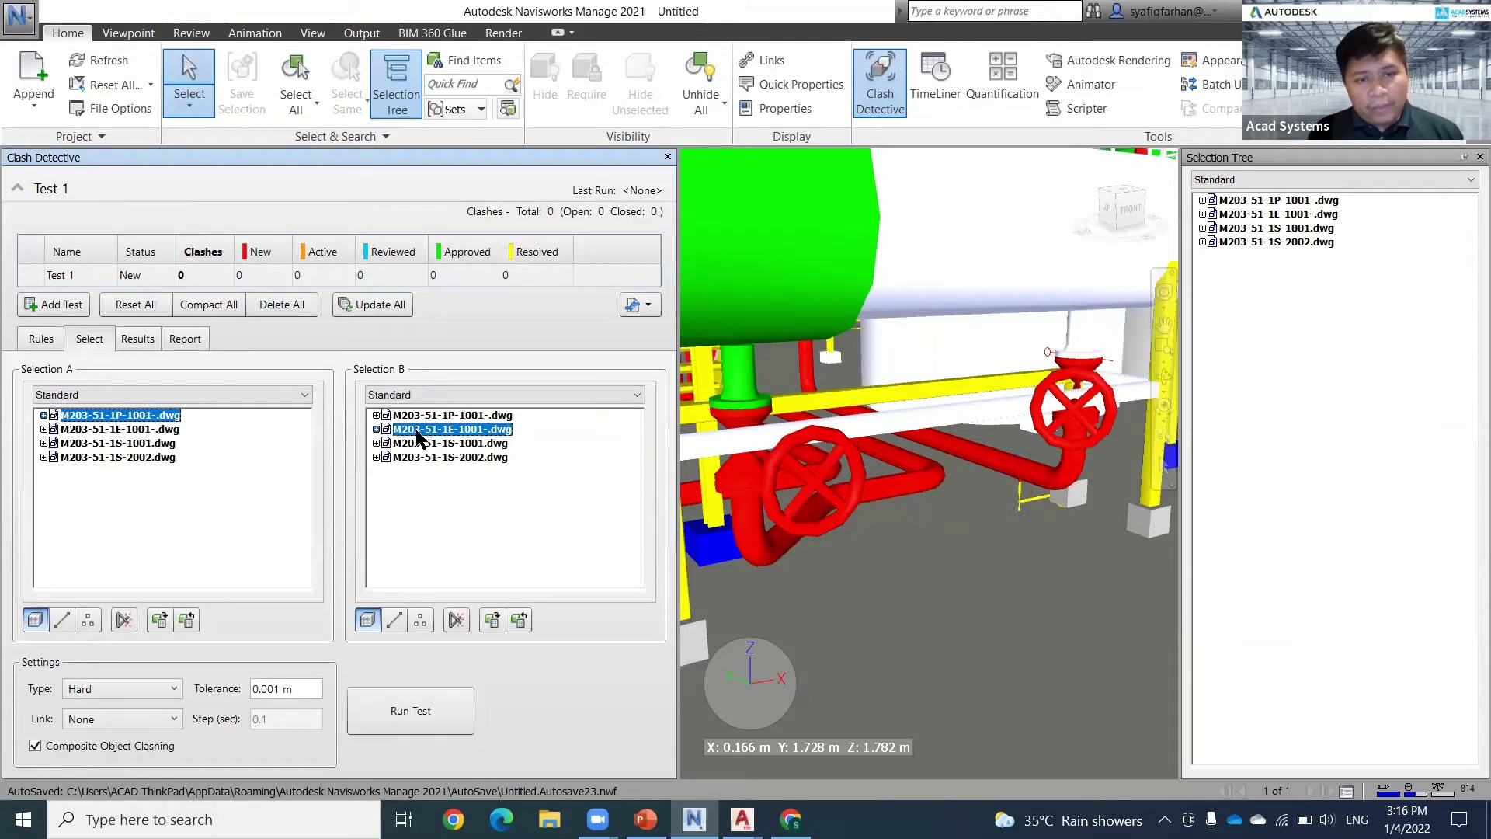
- Rename the clash test as Equipment VS Piping and resize the test list and its Name column to show the full name
double_click(77, 275)
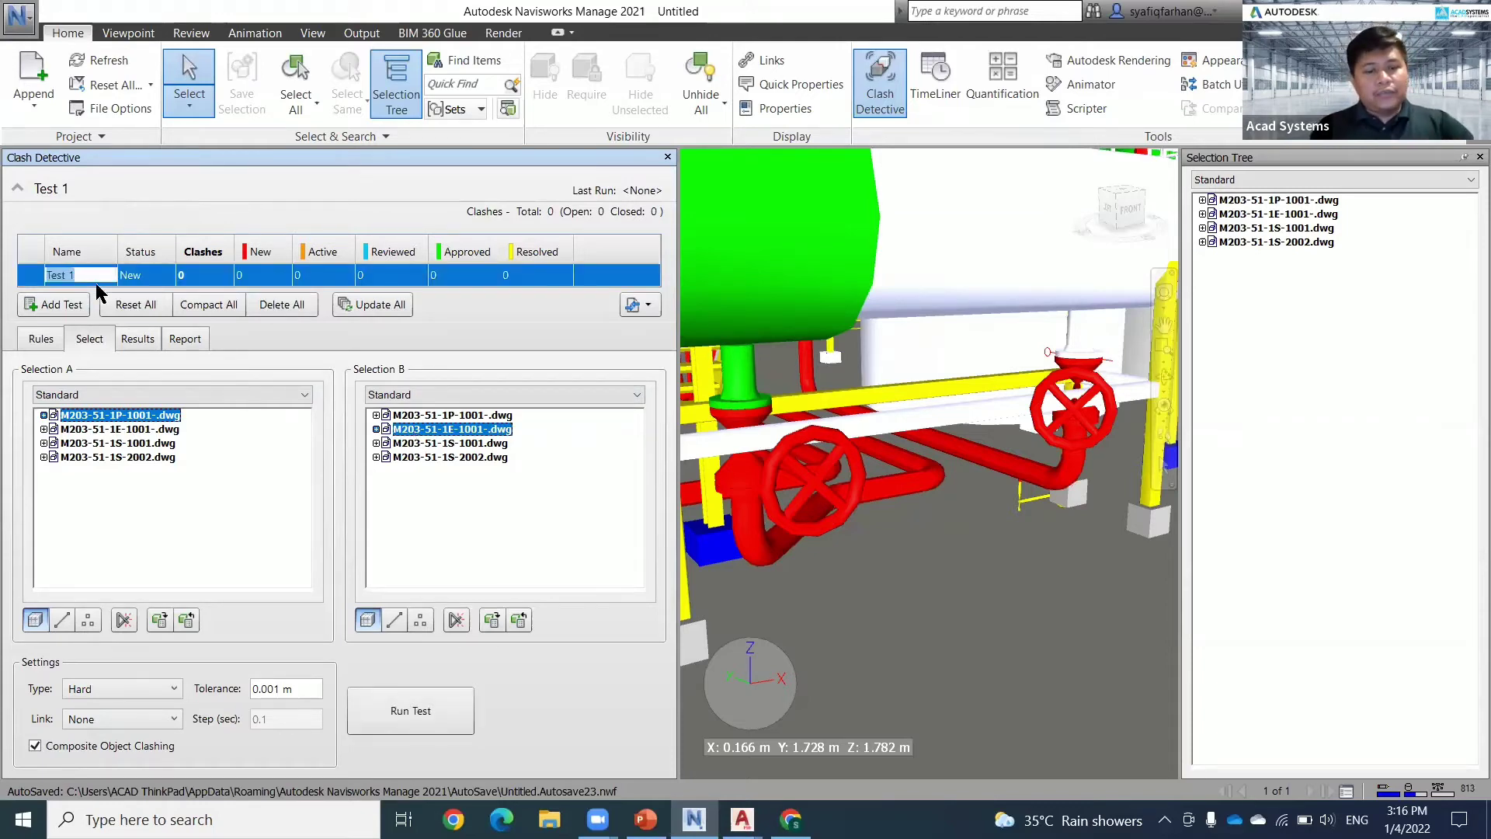
type("Equip")
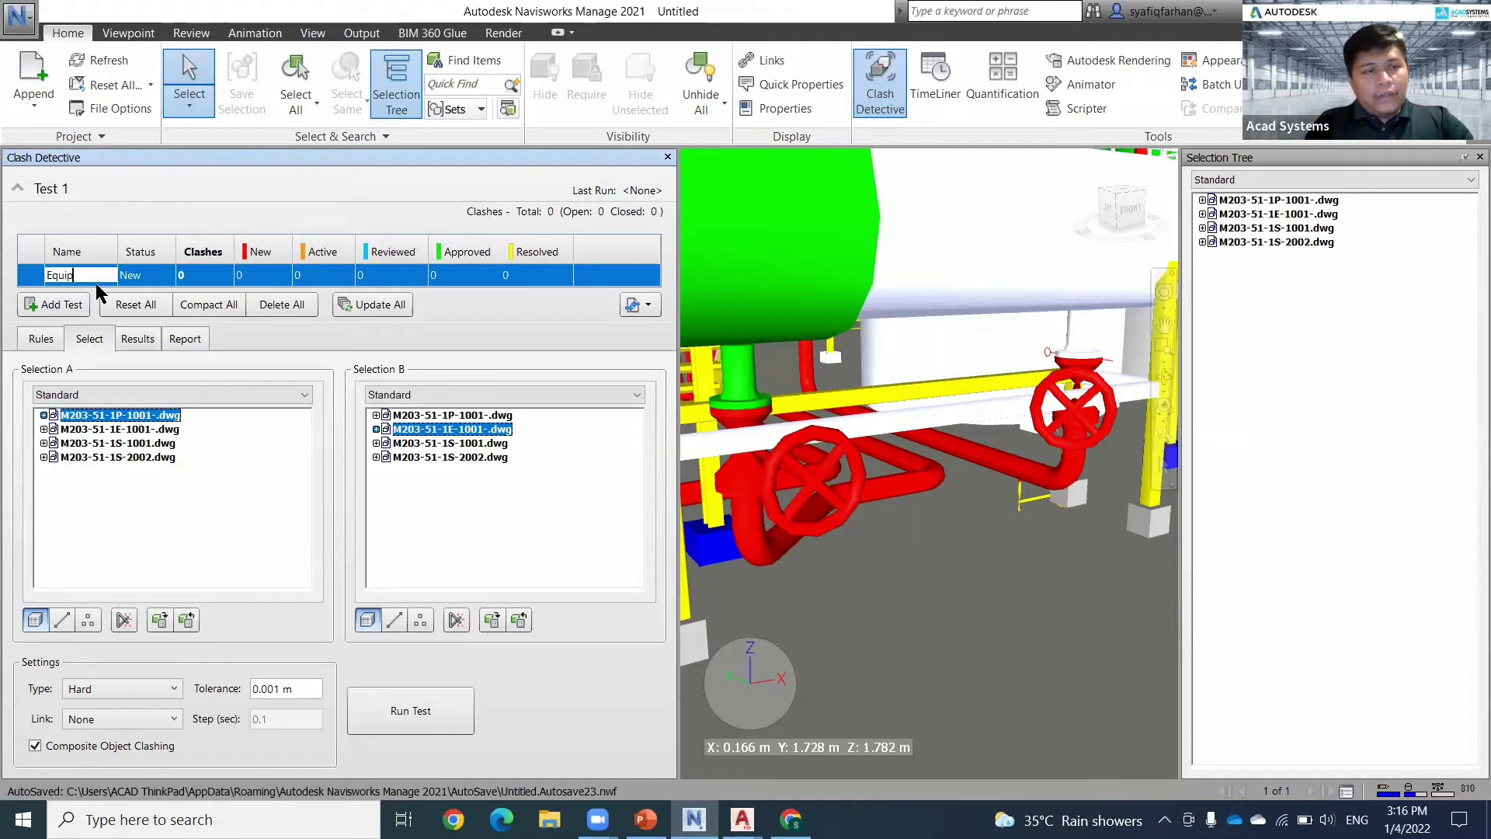
type("ment VS Piping")
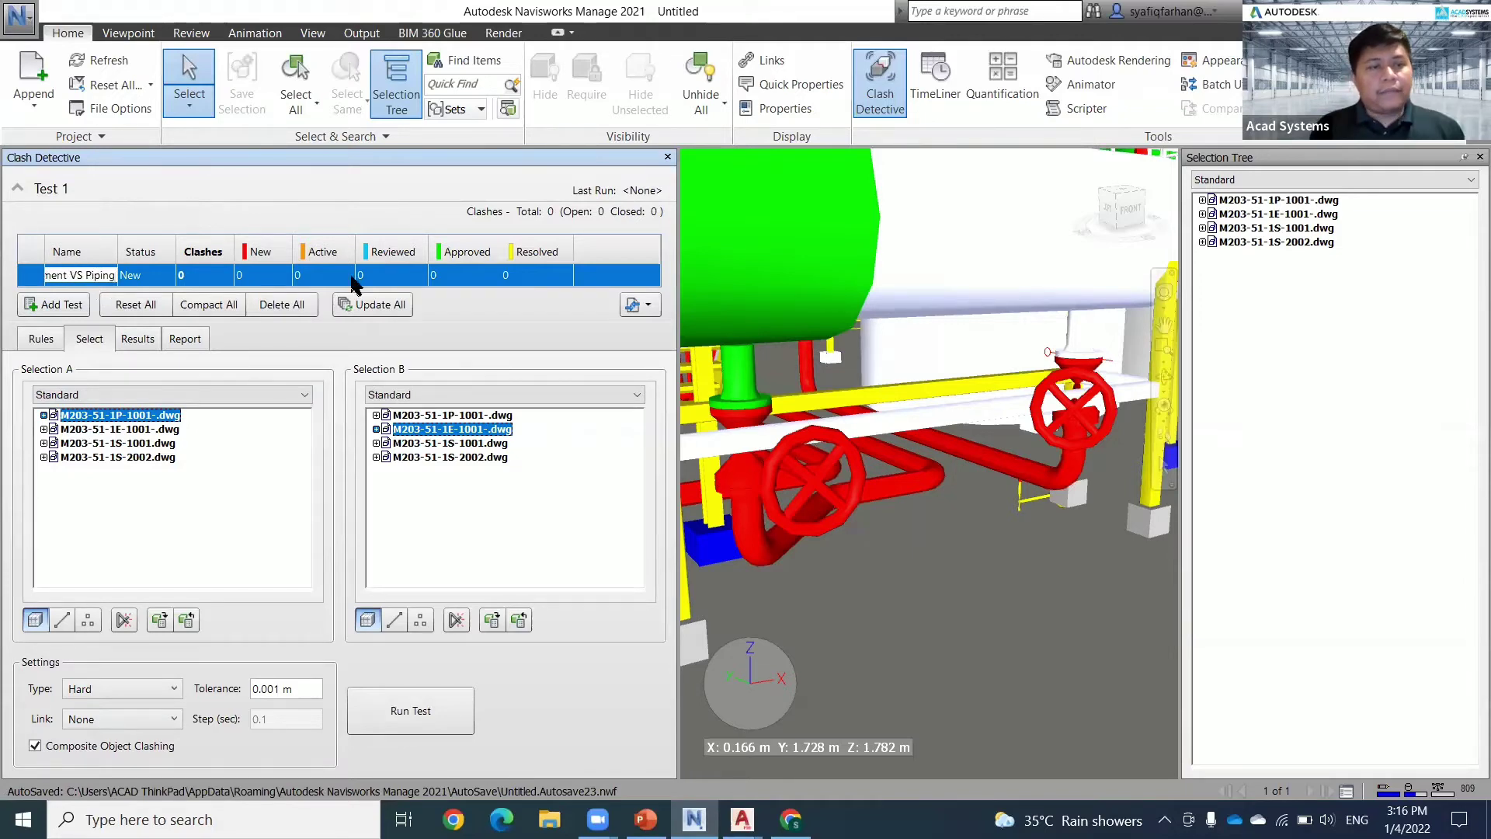
key("Return")
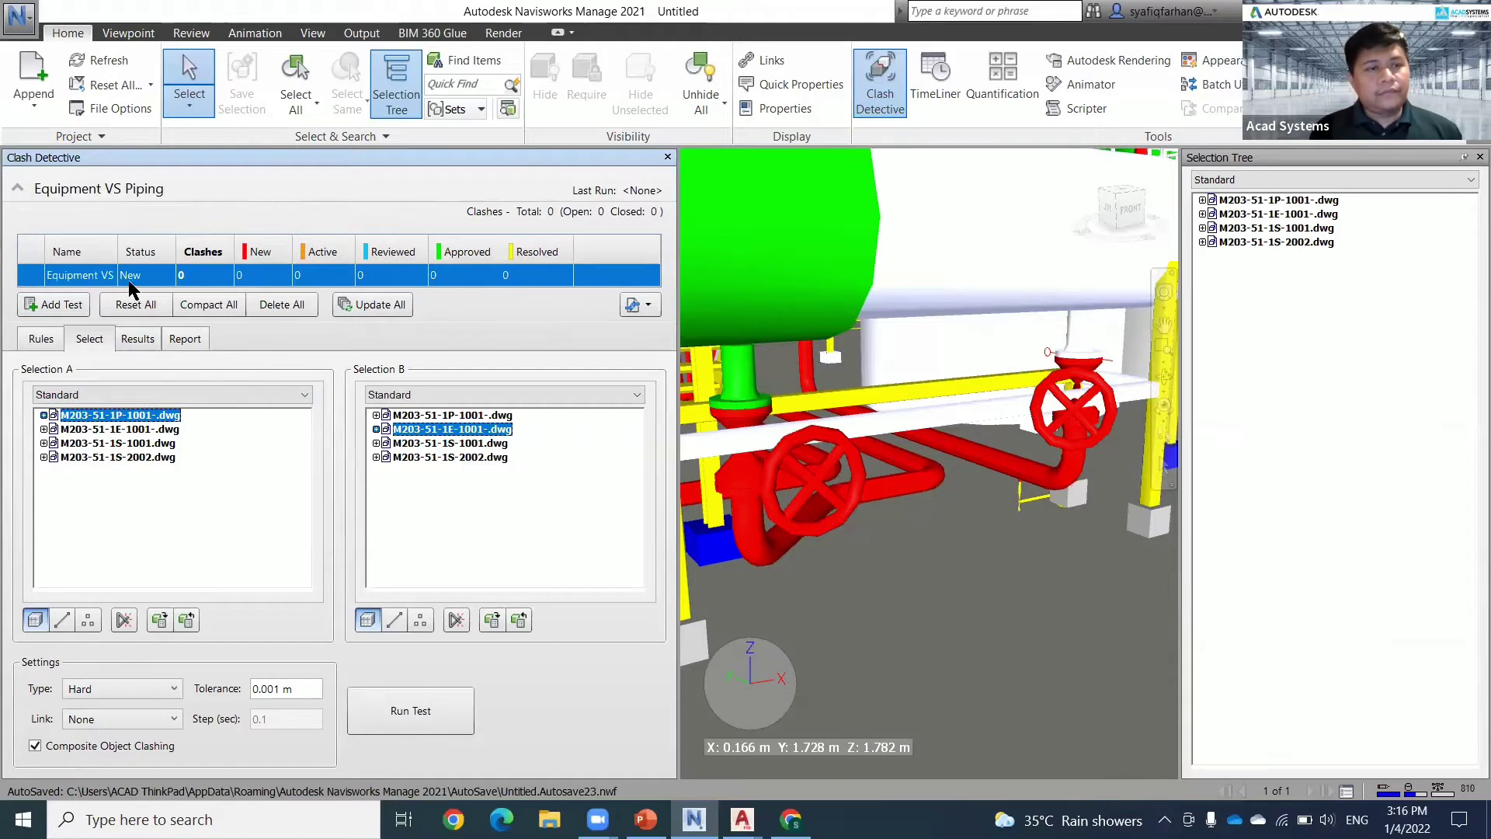
left_click_drag(118, 251, 170, 249)
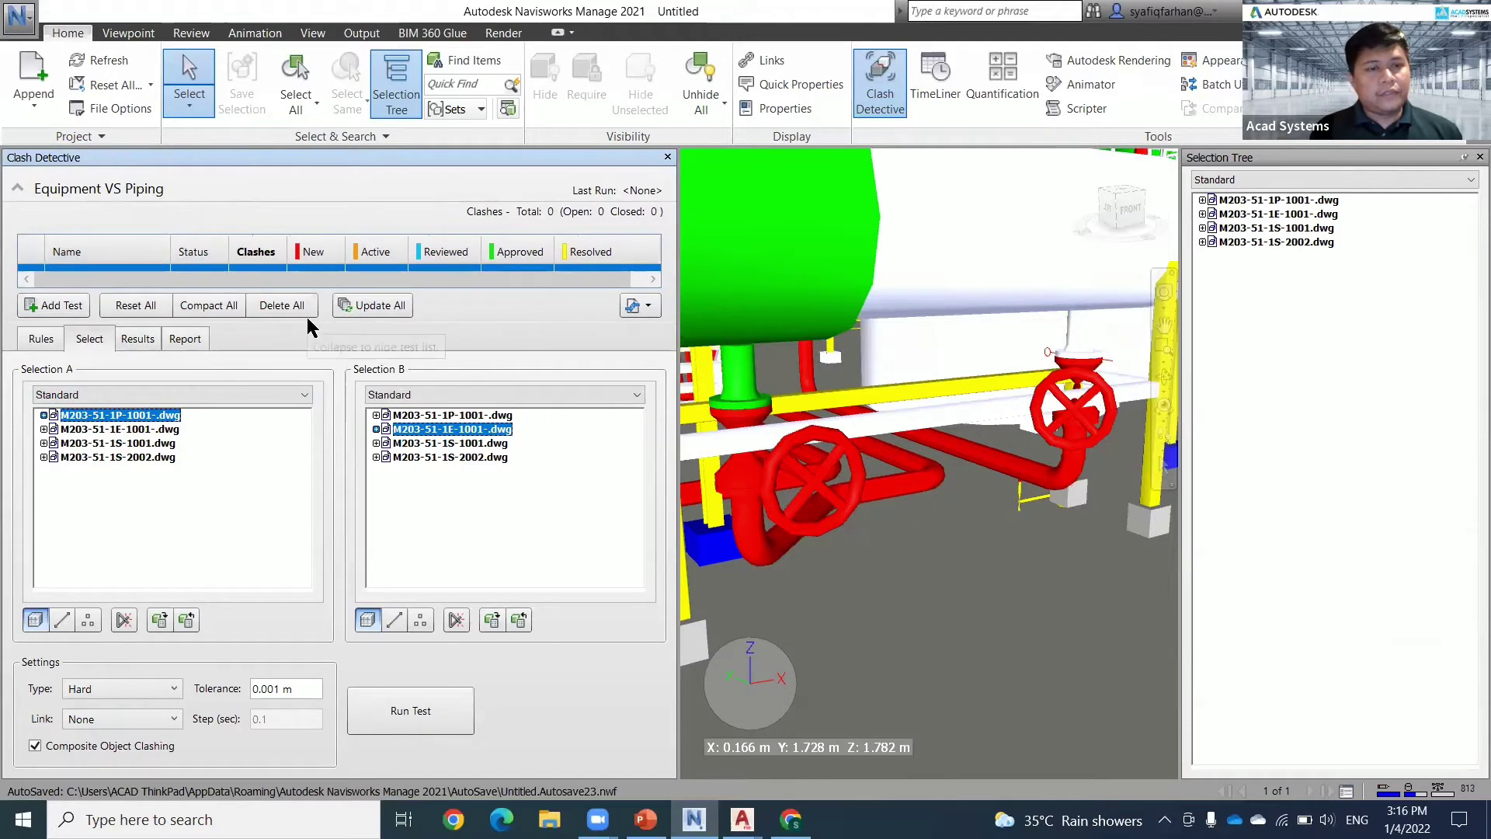
left_click_drag(179, 291, 155, 365)
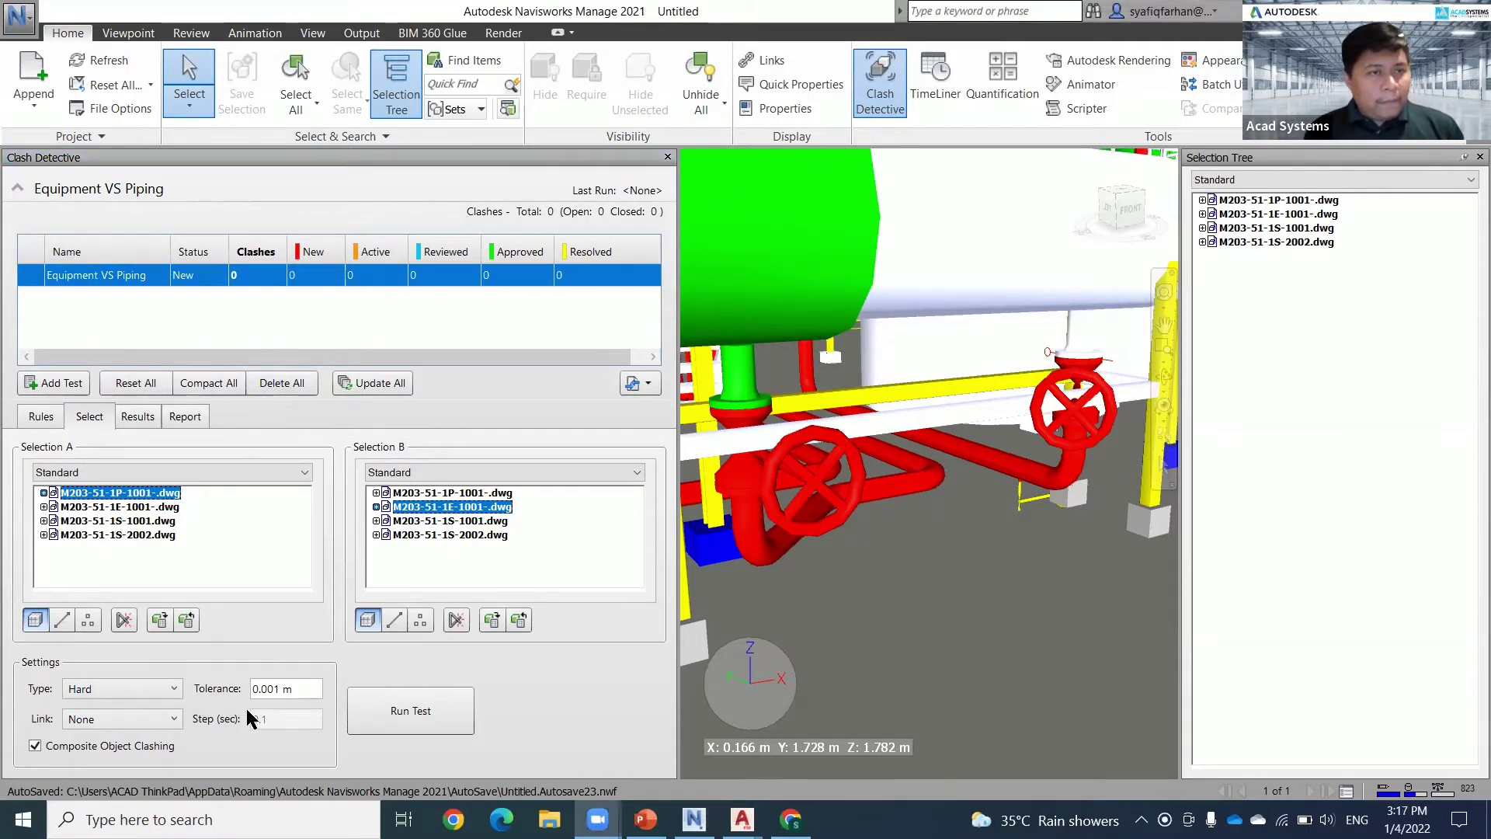
- Examine the available clash types for the Equipment VS Piping test, keeping Hard
left_click(156, 687)
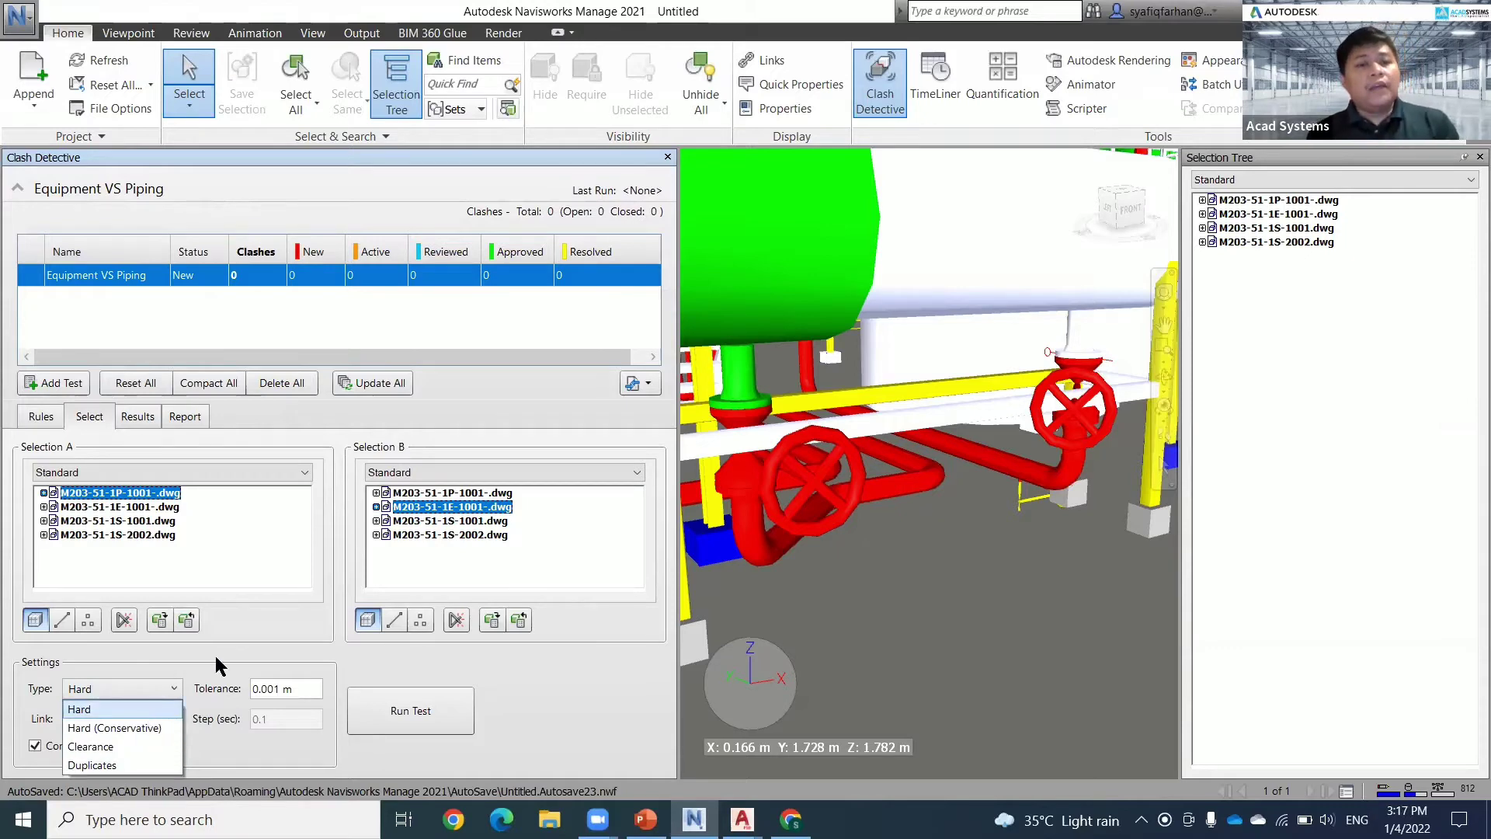
left_click(274, 618)
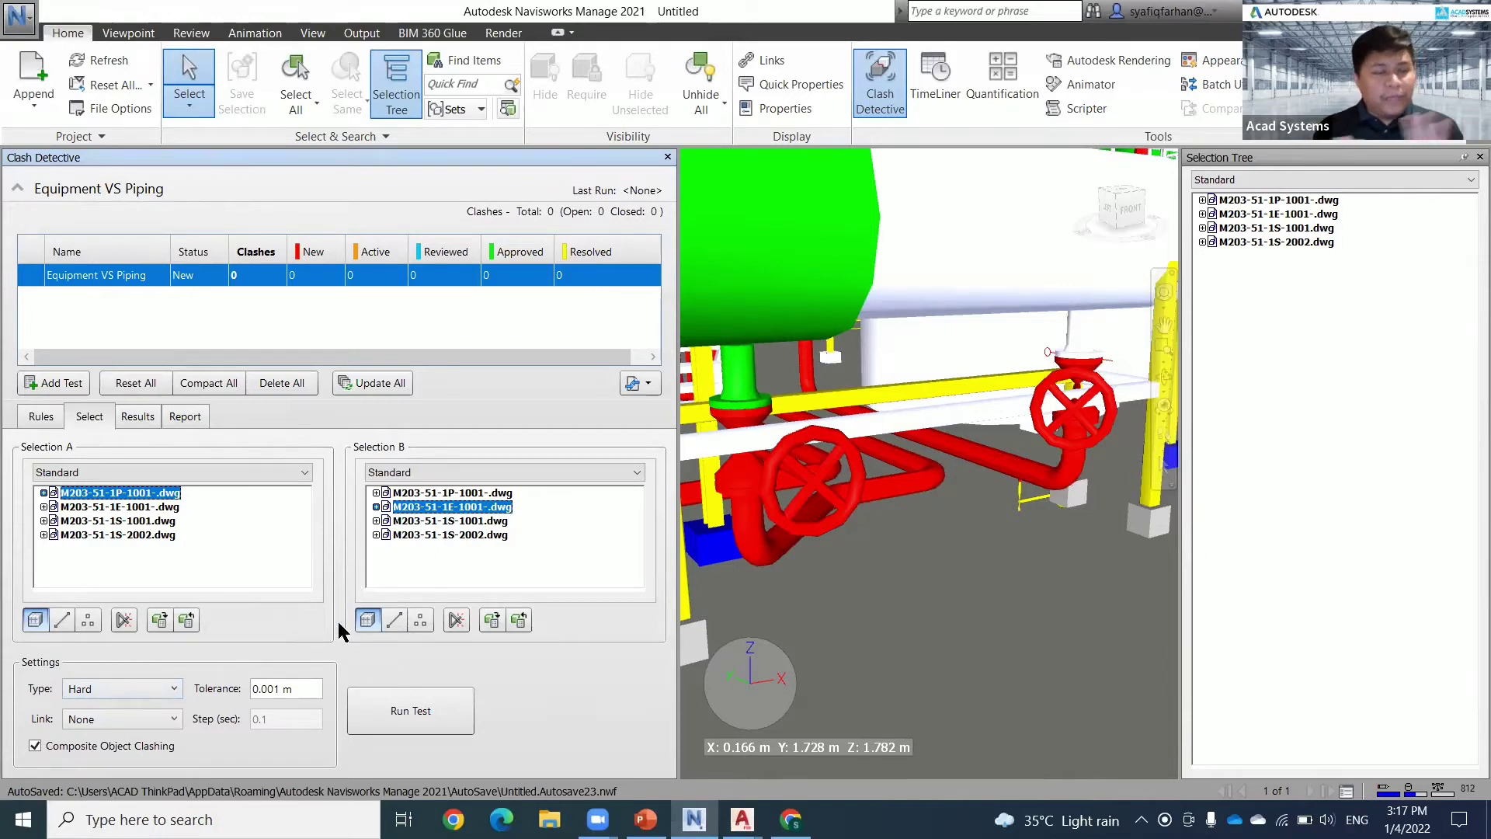
left_click(147, 683)
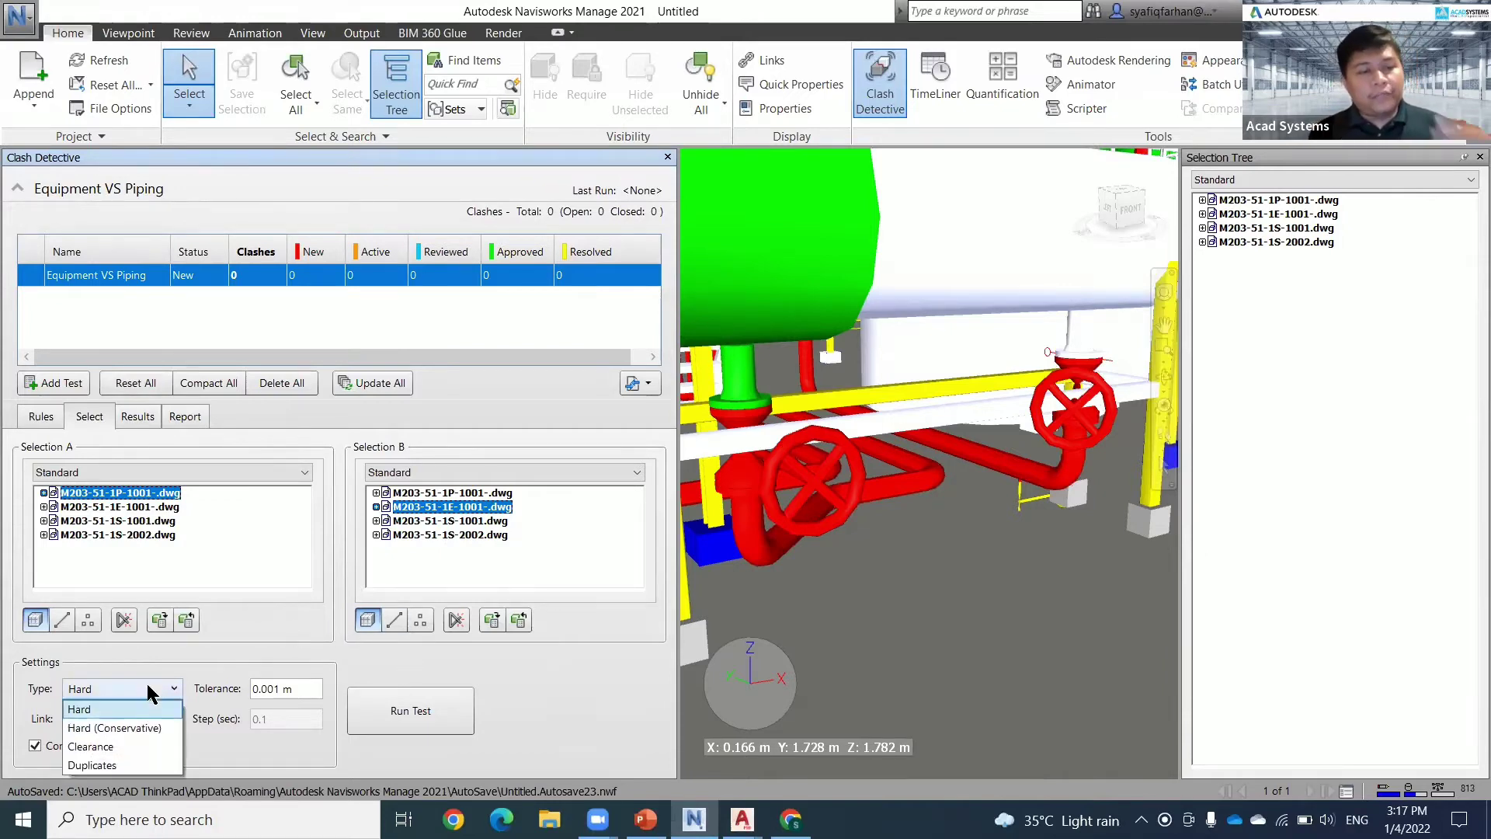
left_click(280, 643)
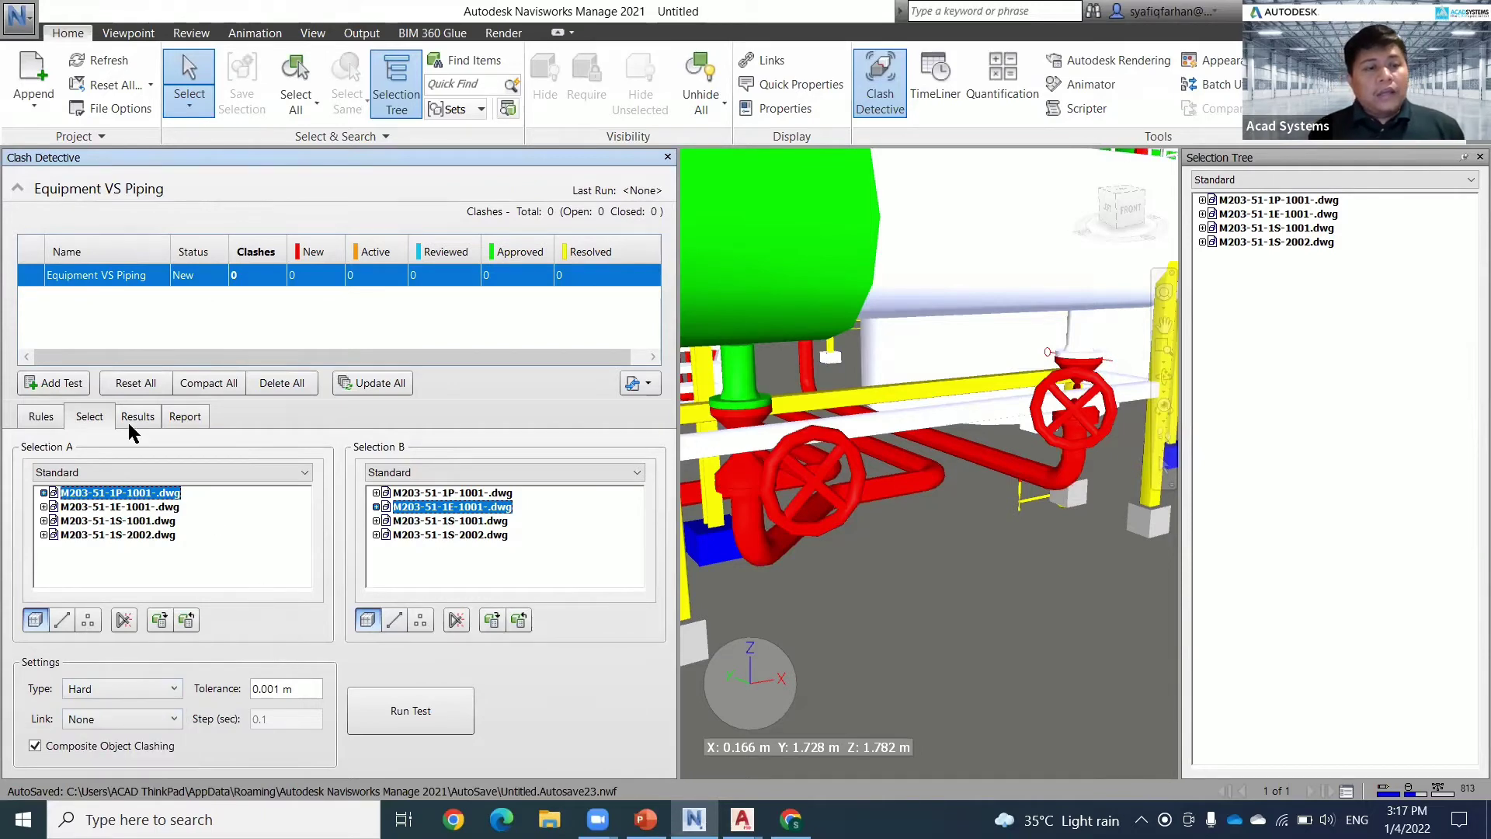
- Turn off all four ignore rules for the Equipment VS Piping test and run it on the chosen selections
left_click(41, 418)
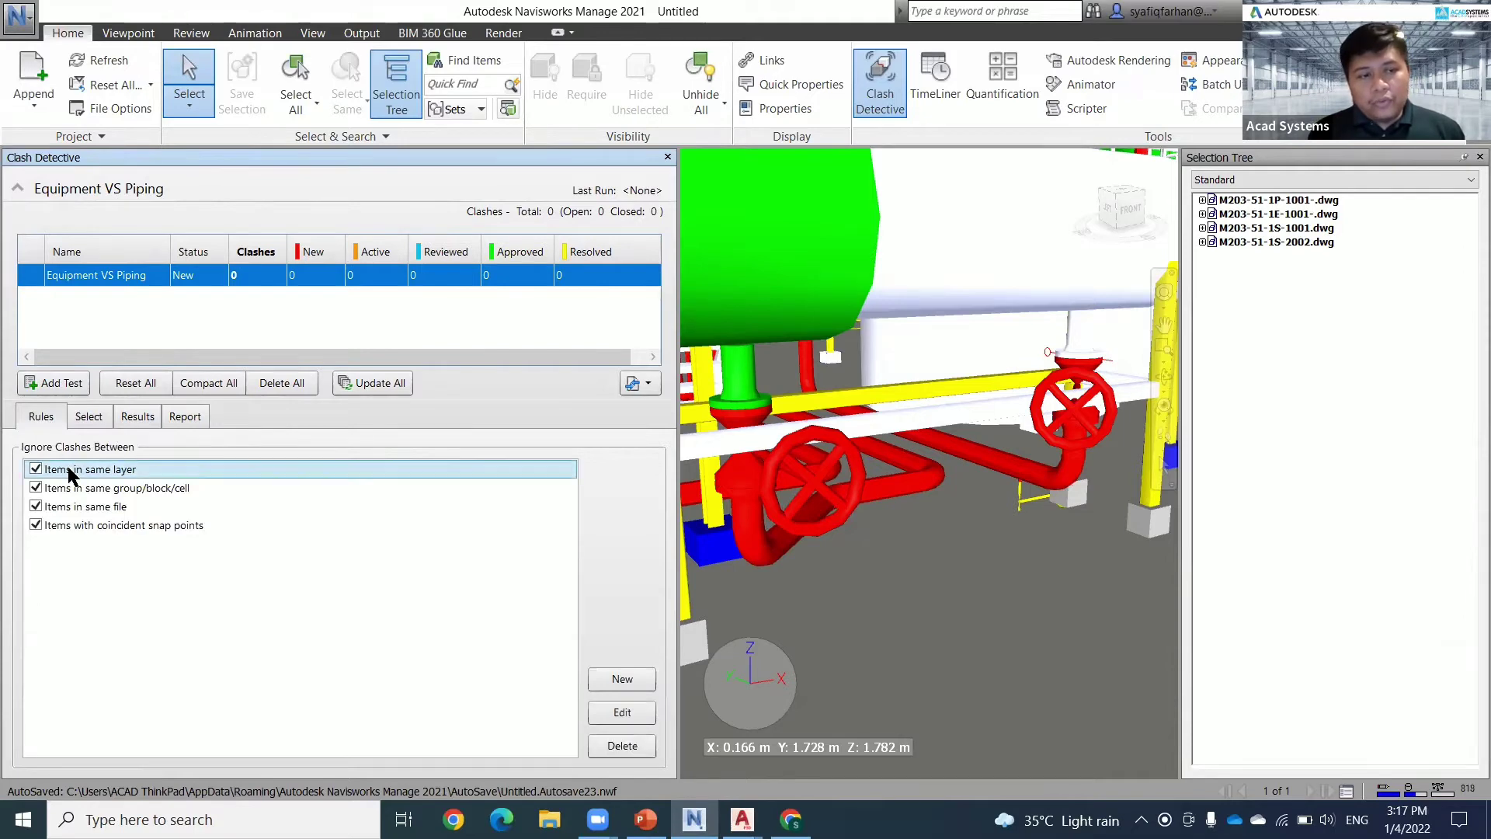
left_click(35, 469)
left_click(35, 488)
left_click(35, 506)
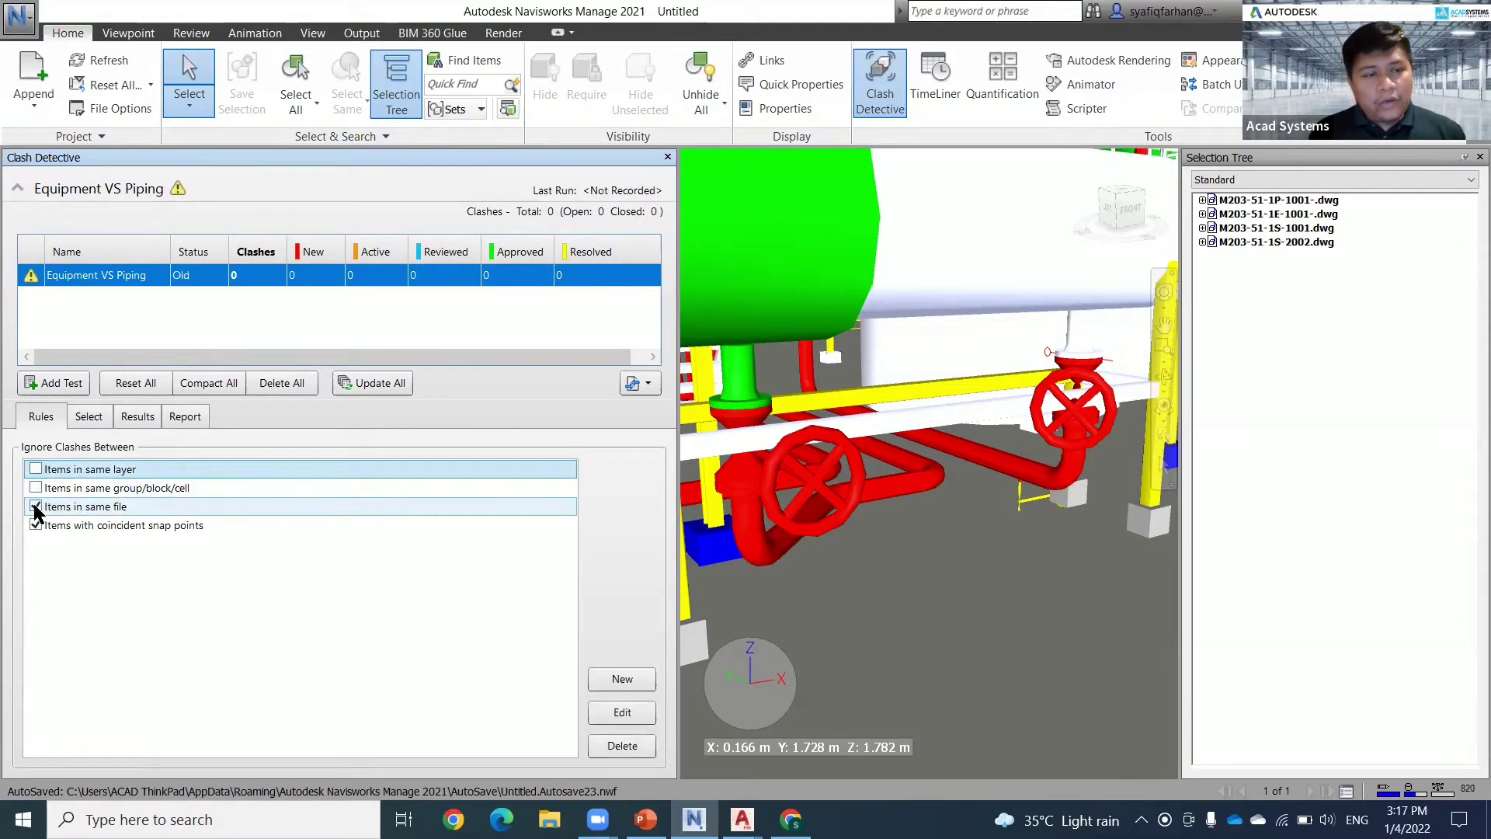
left_click(35, 525)
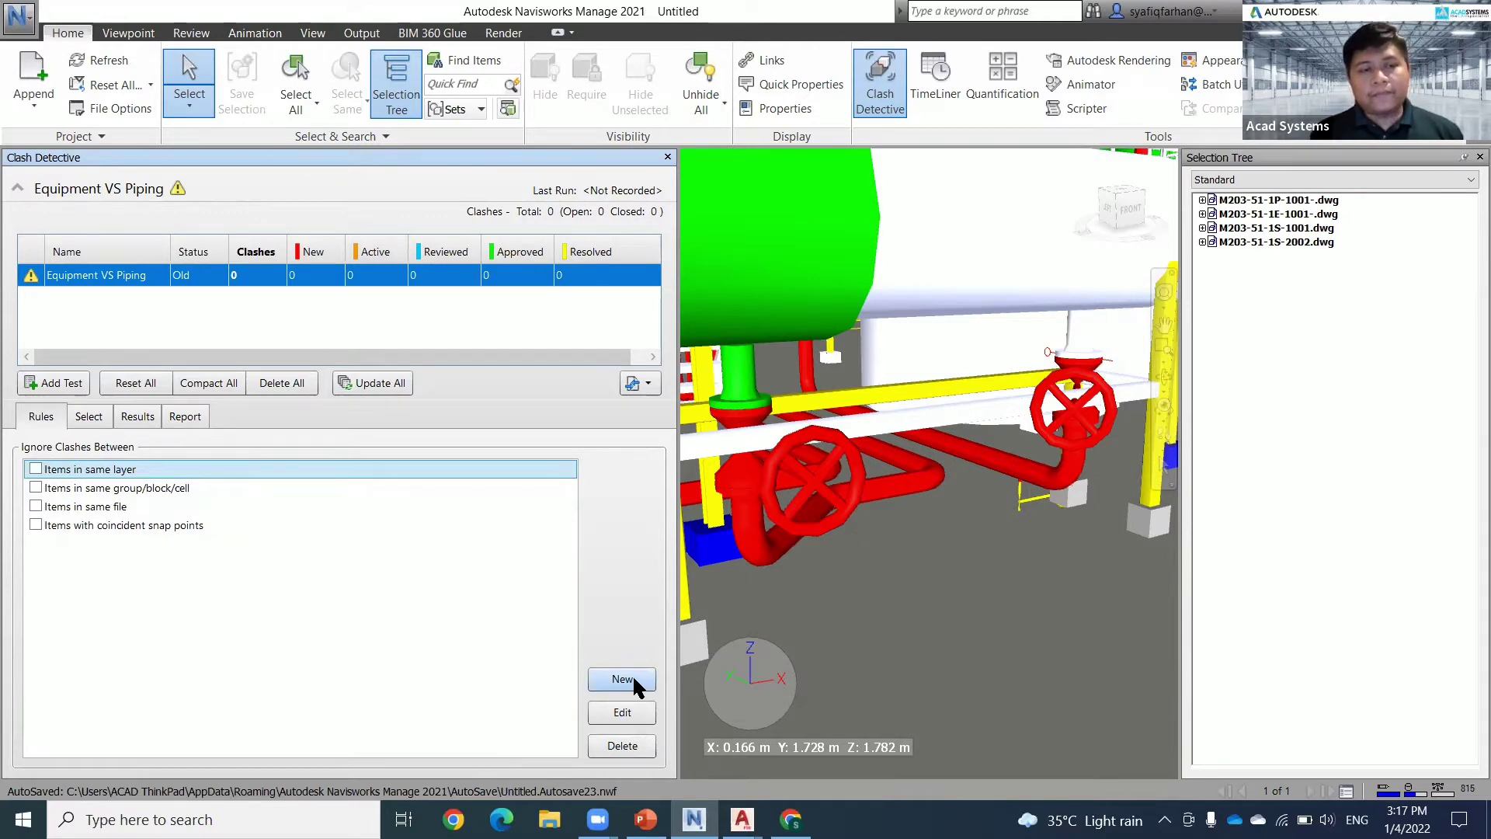
left_click(88, 416)
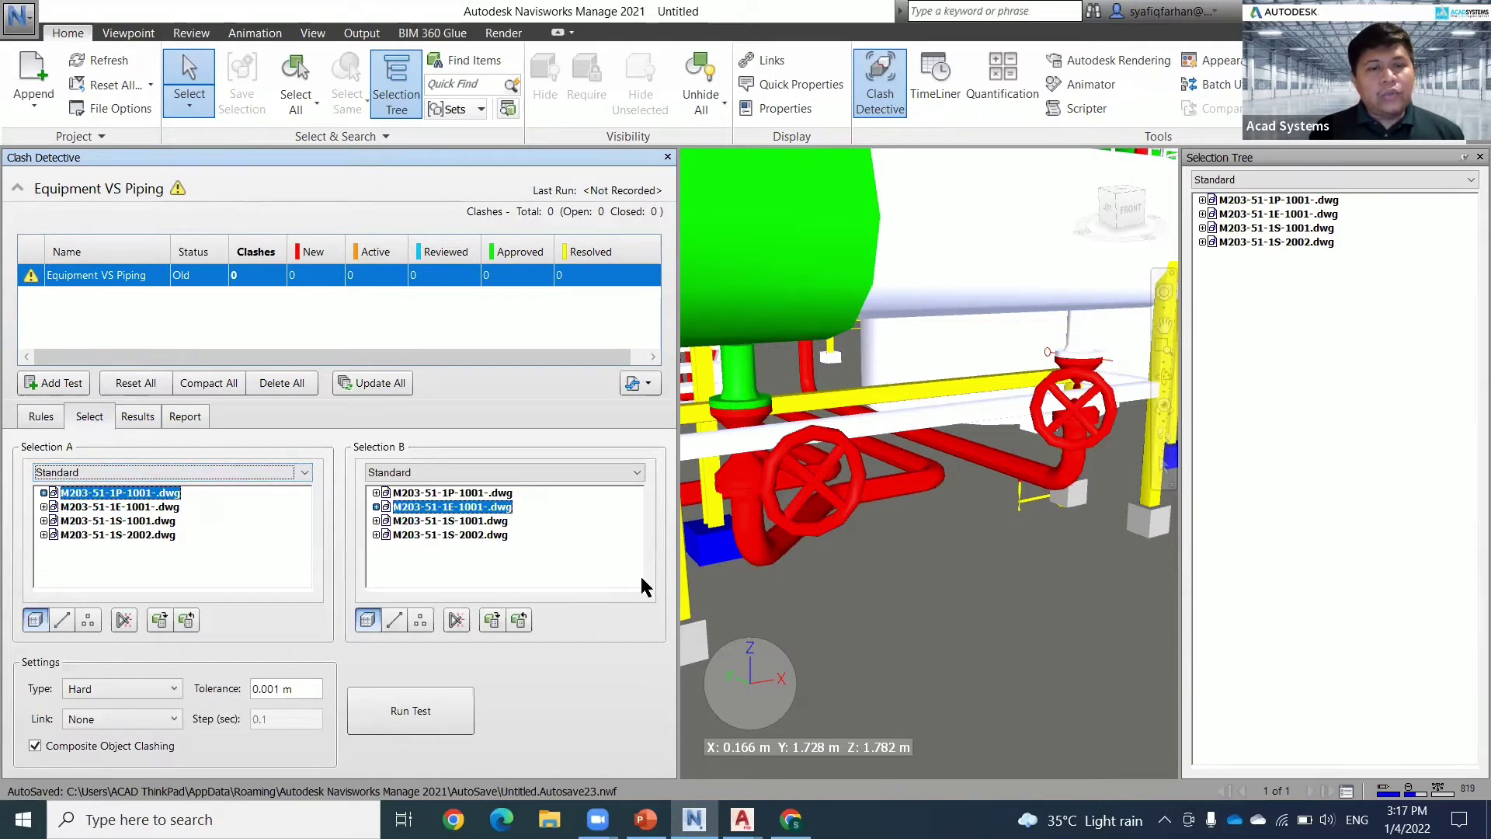
left_click(399, 716)
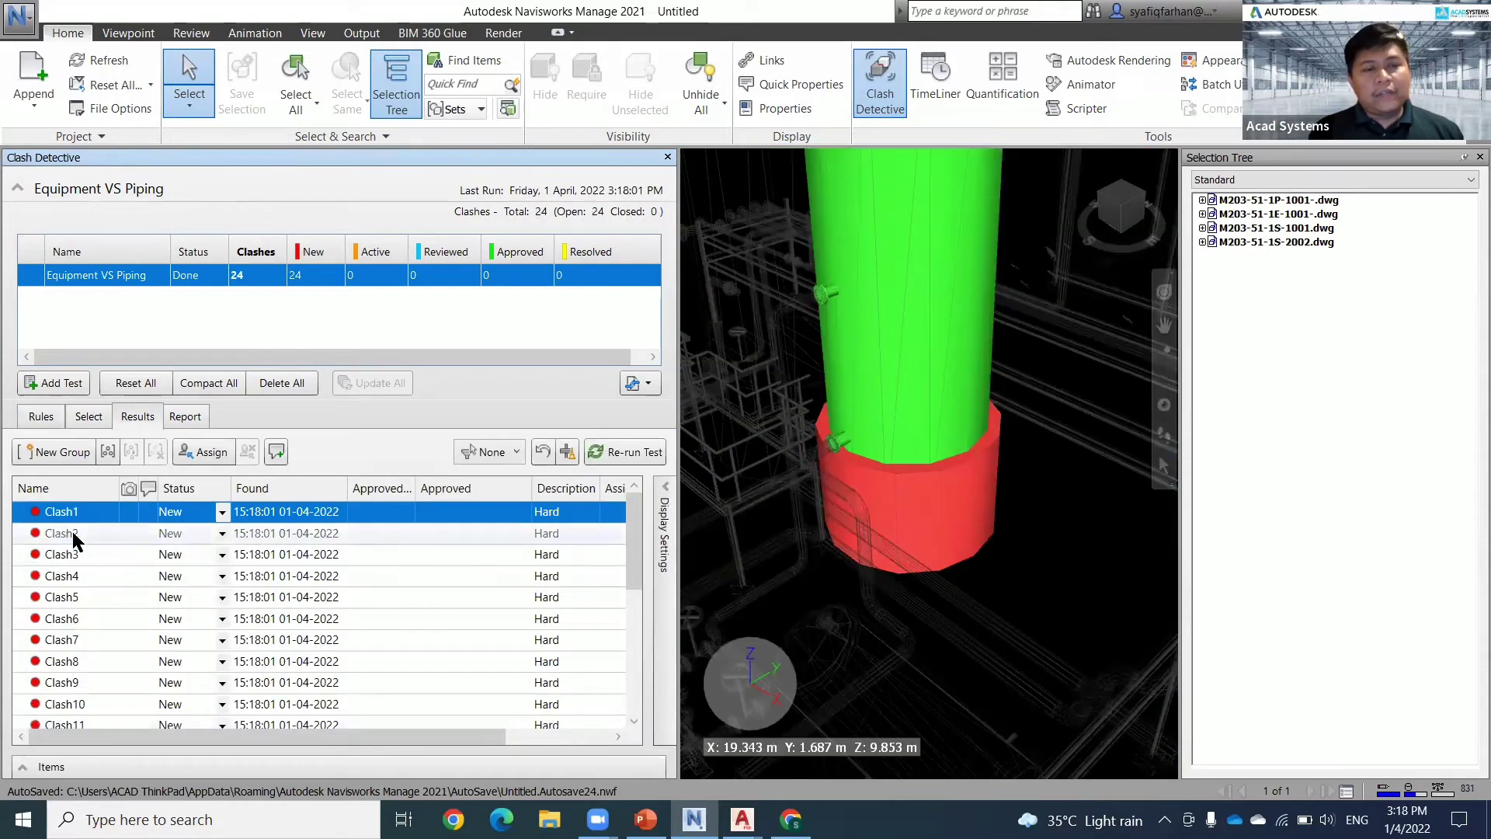
- Step through the clash results from Clash2 to Clash21, examining each pair of clashing items in the model
left_click(72, 531)
left_click(72, 556)
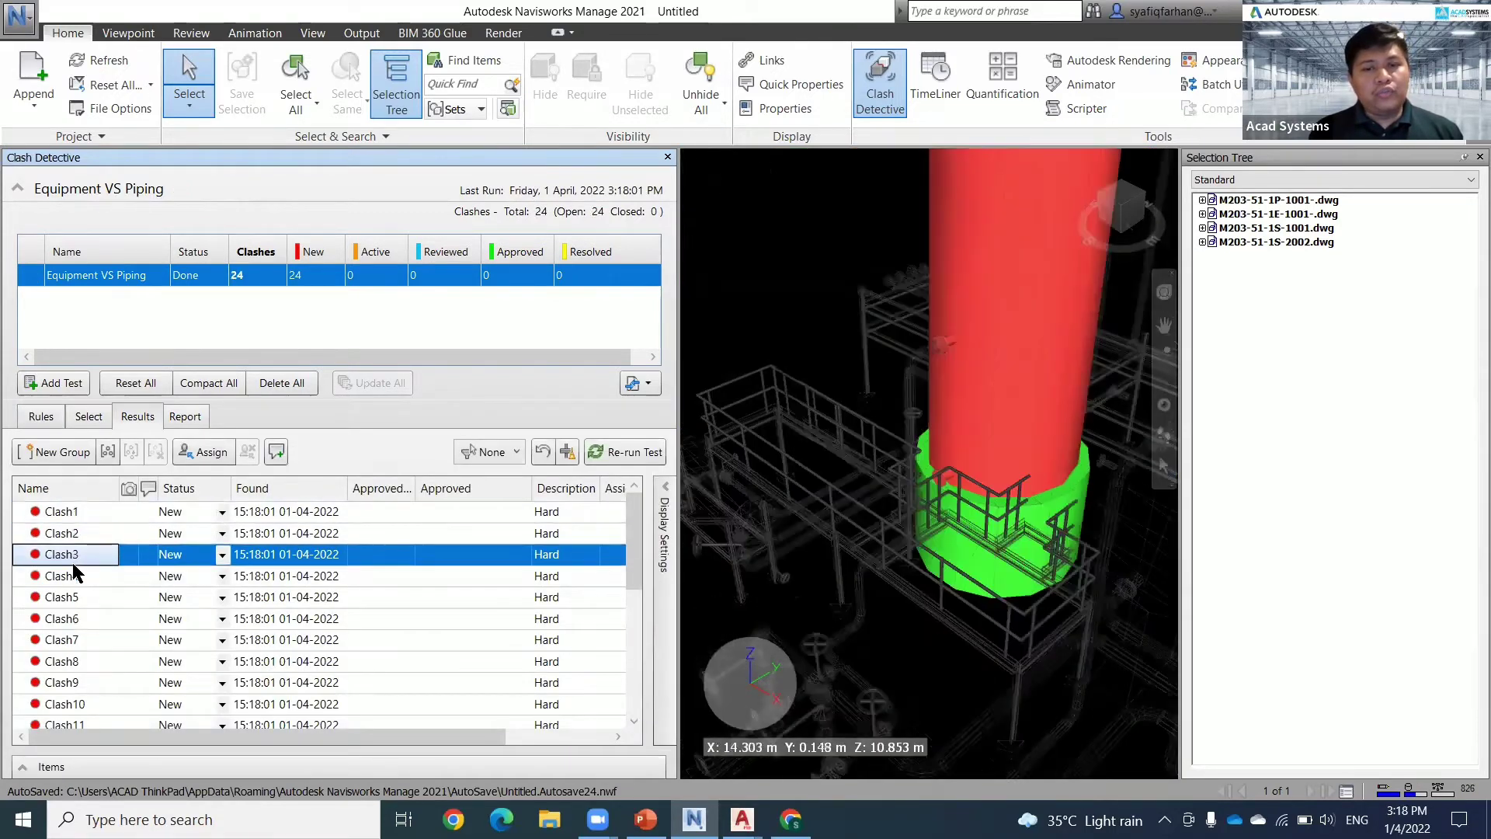
left_click(72, 582)
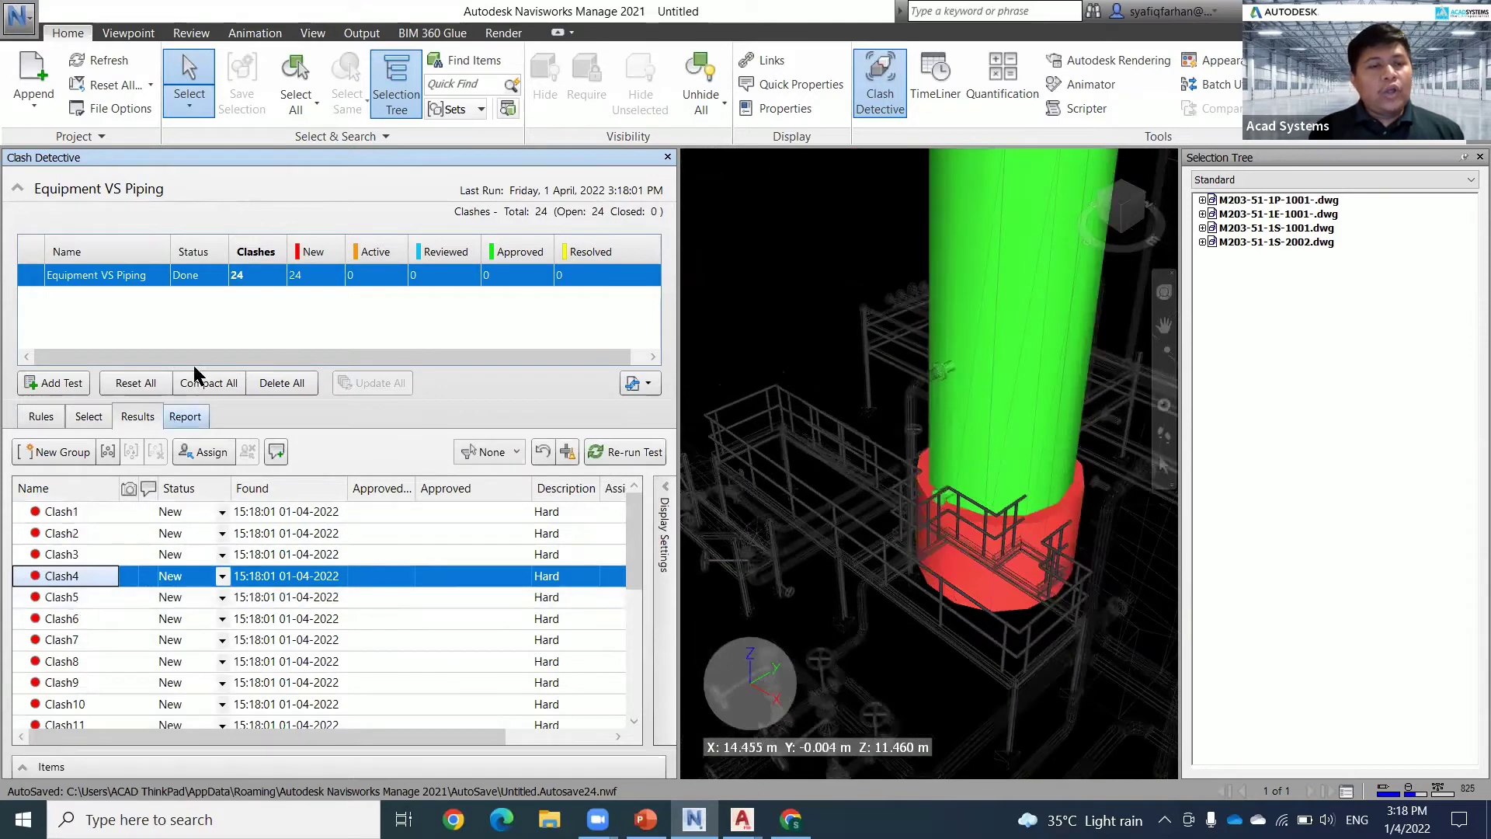
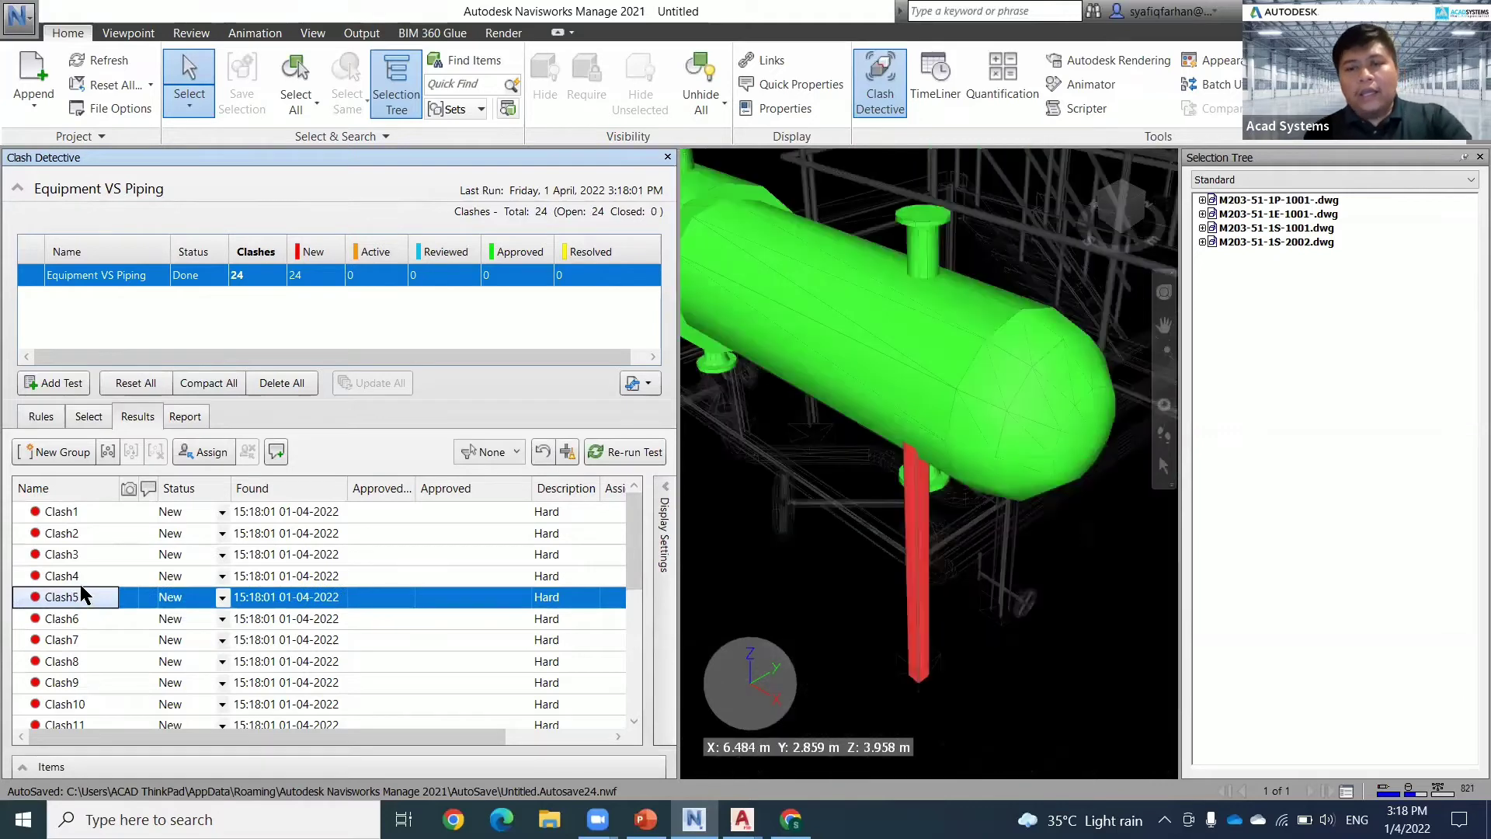
key("Down")
key("Down")
key("Down")
key("Down")
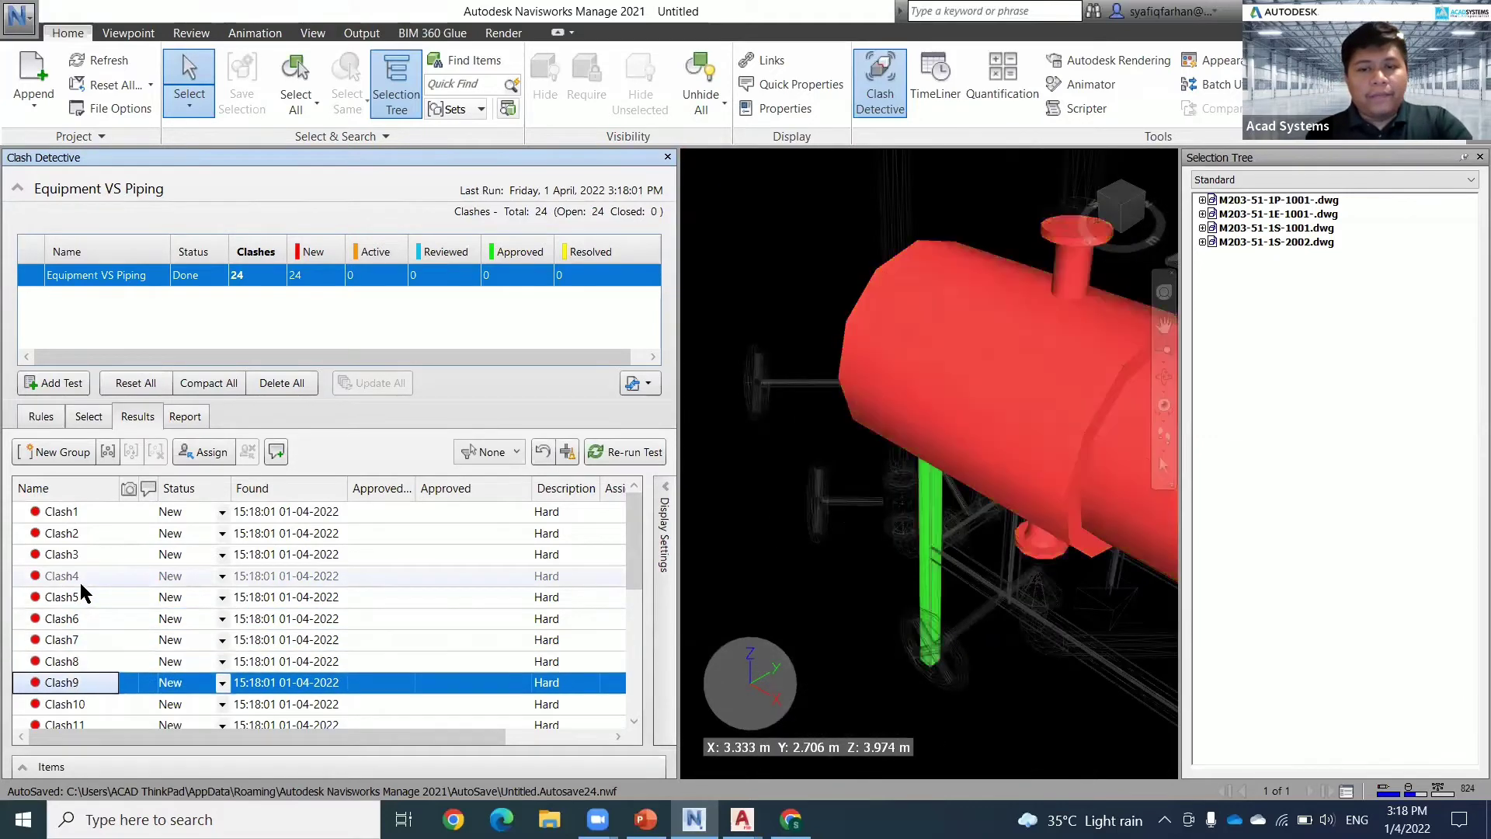
key("Down")
key("Down")
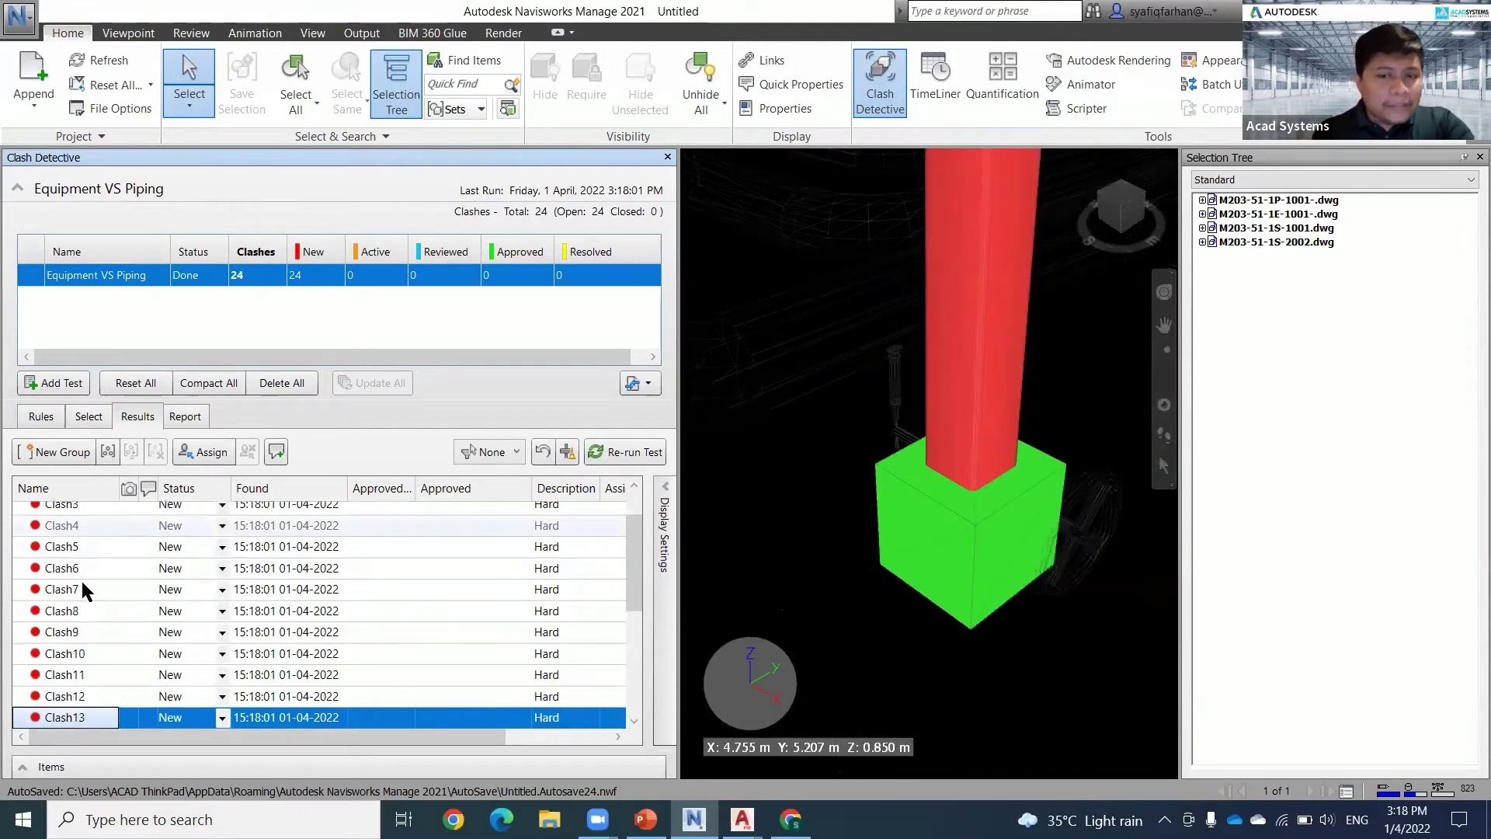
key("Down")
key("Down")
key("Down")
key("Down")
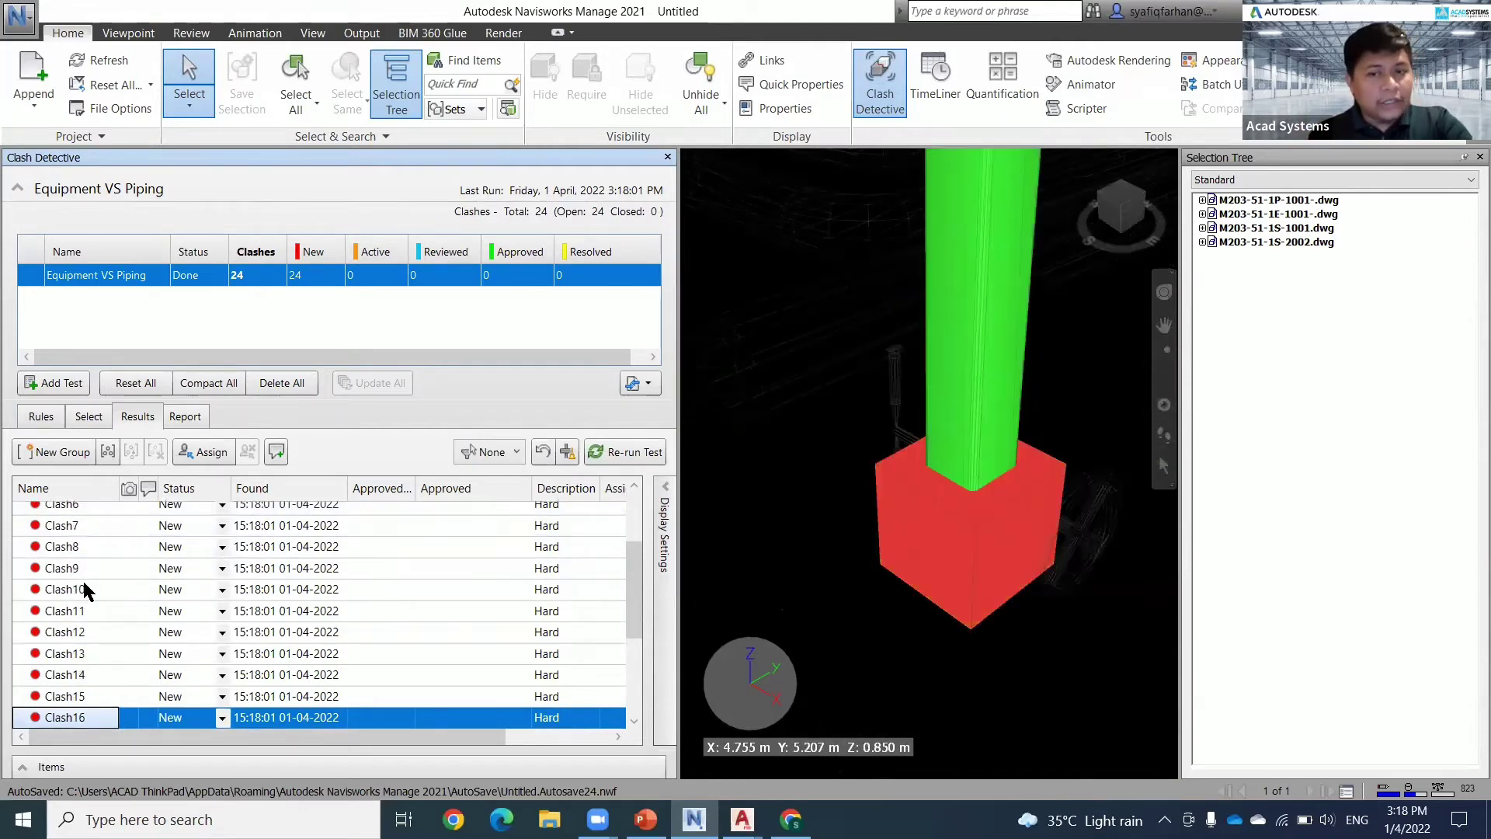
key("Down")
key("Down")
key("Down")
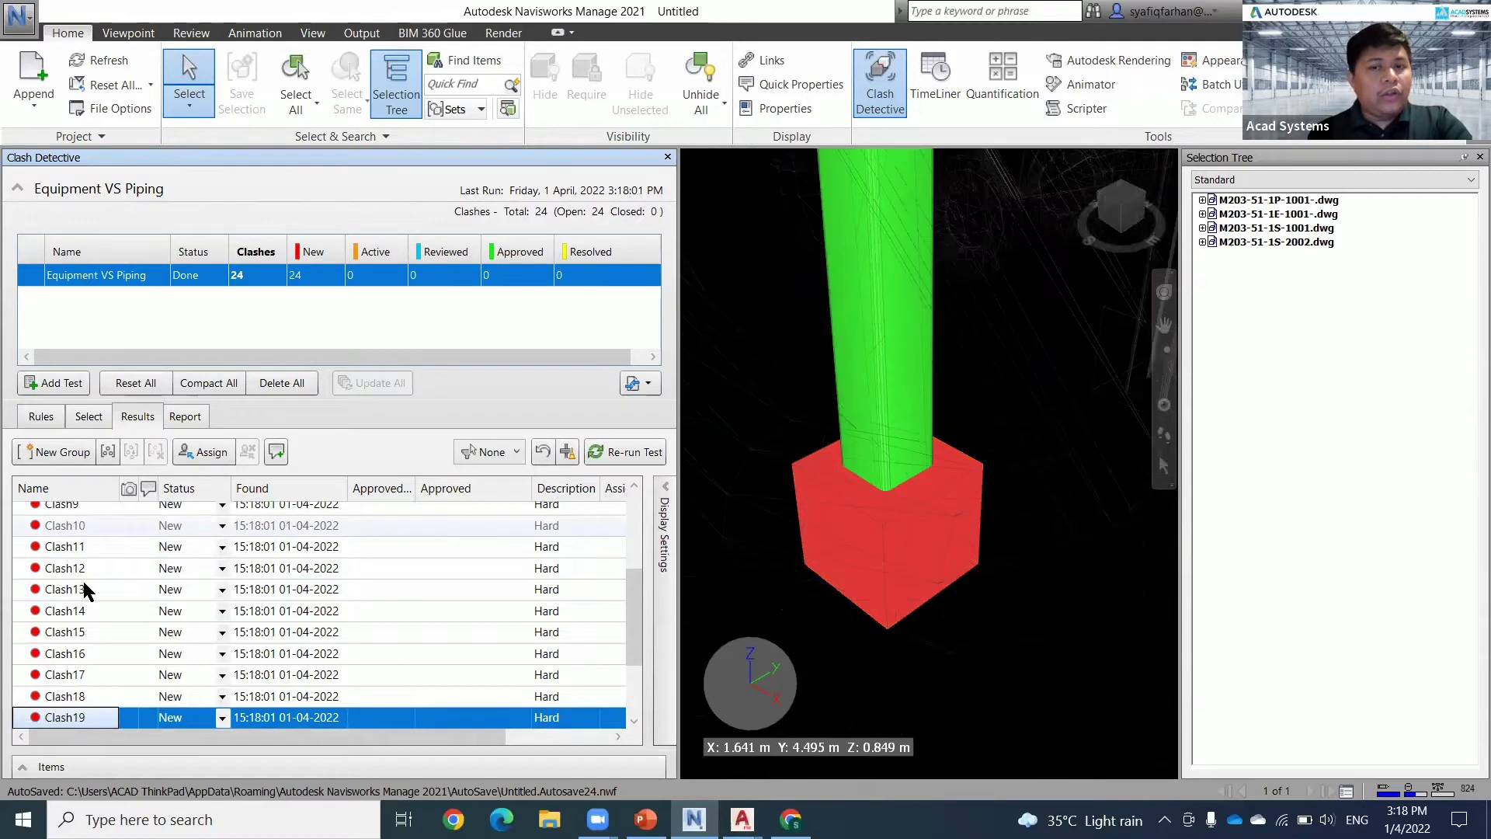
key("Down")
key("Down")
key("Up")
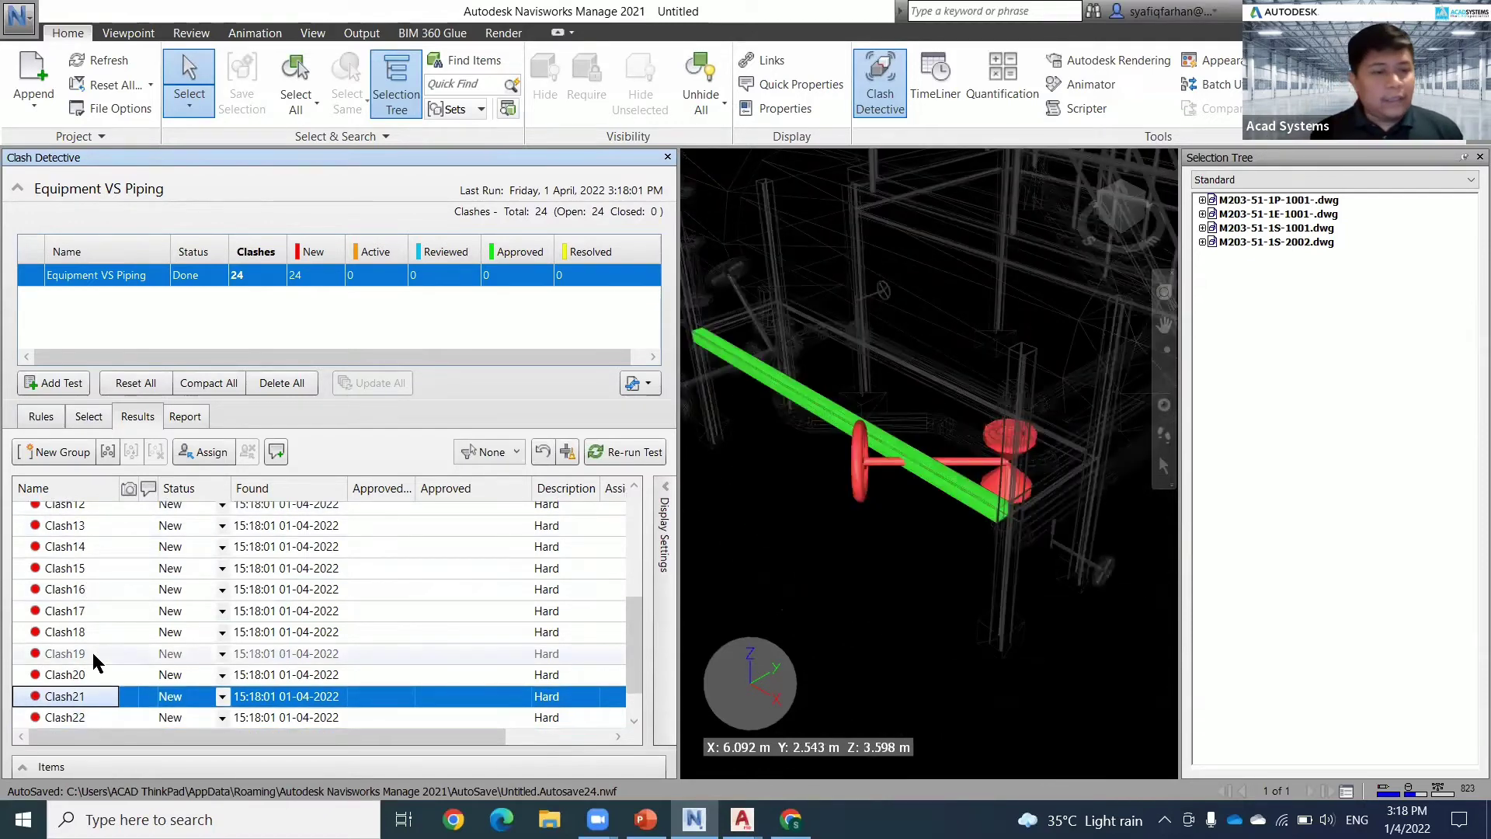
- Select Clash1 through Clash20 together and set their status to Resolved
left_click(74, 676)
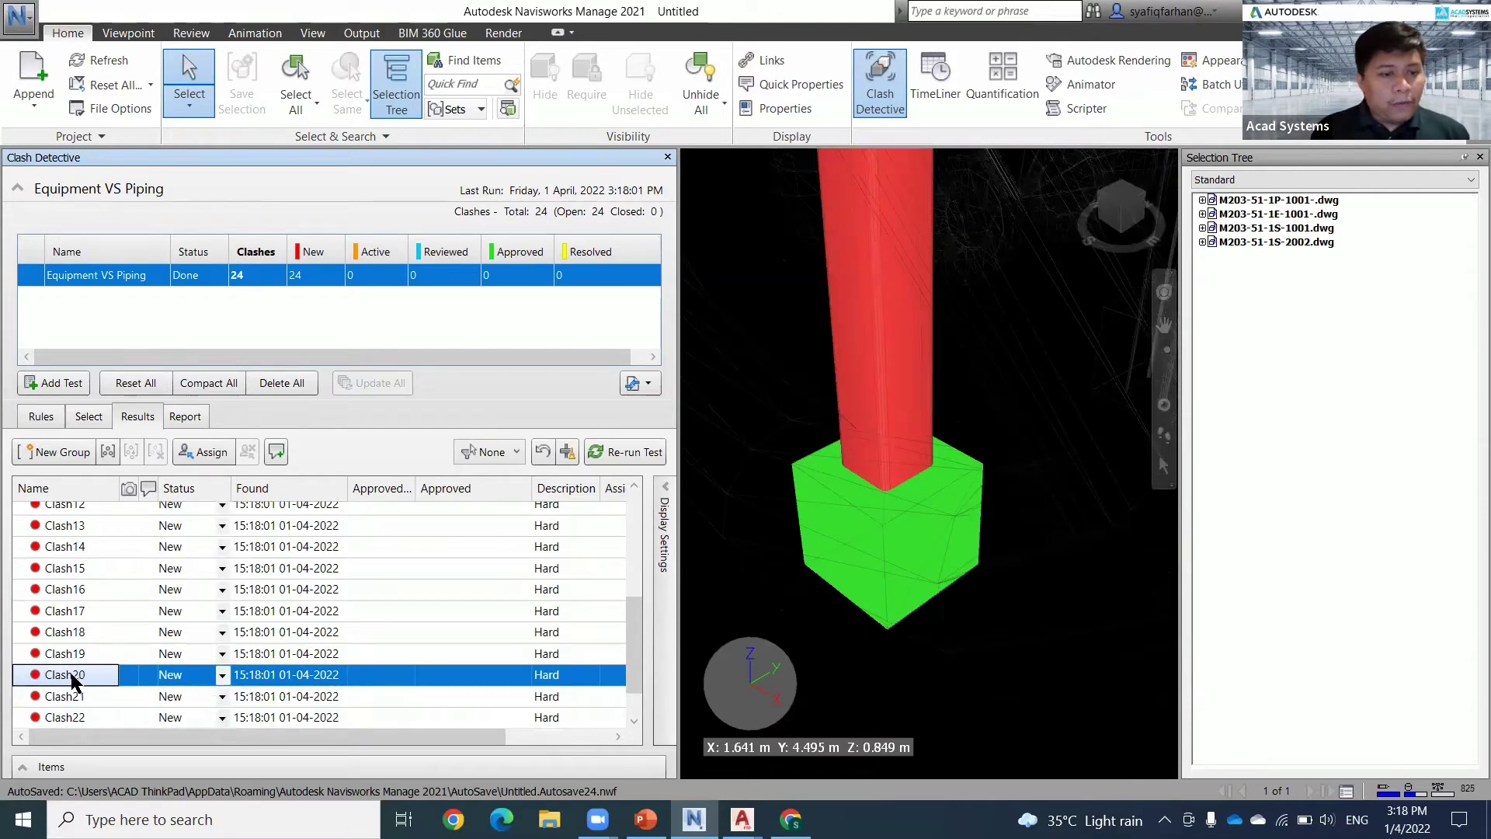
scroll(76, 629, "up", 4)
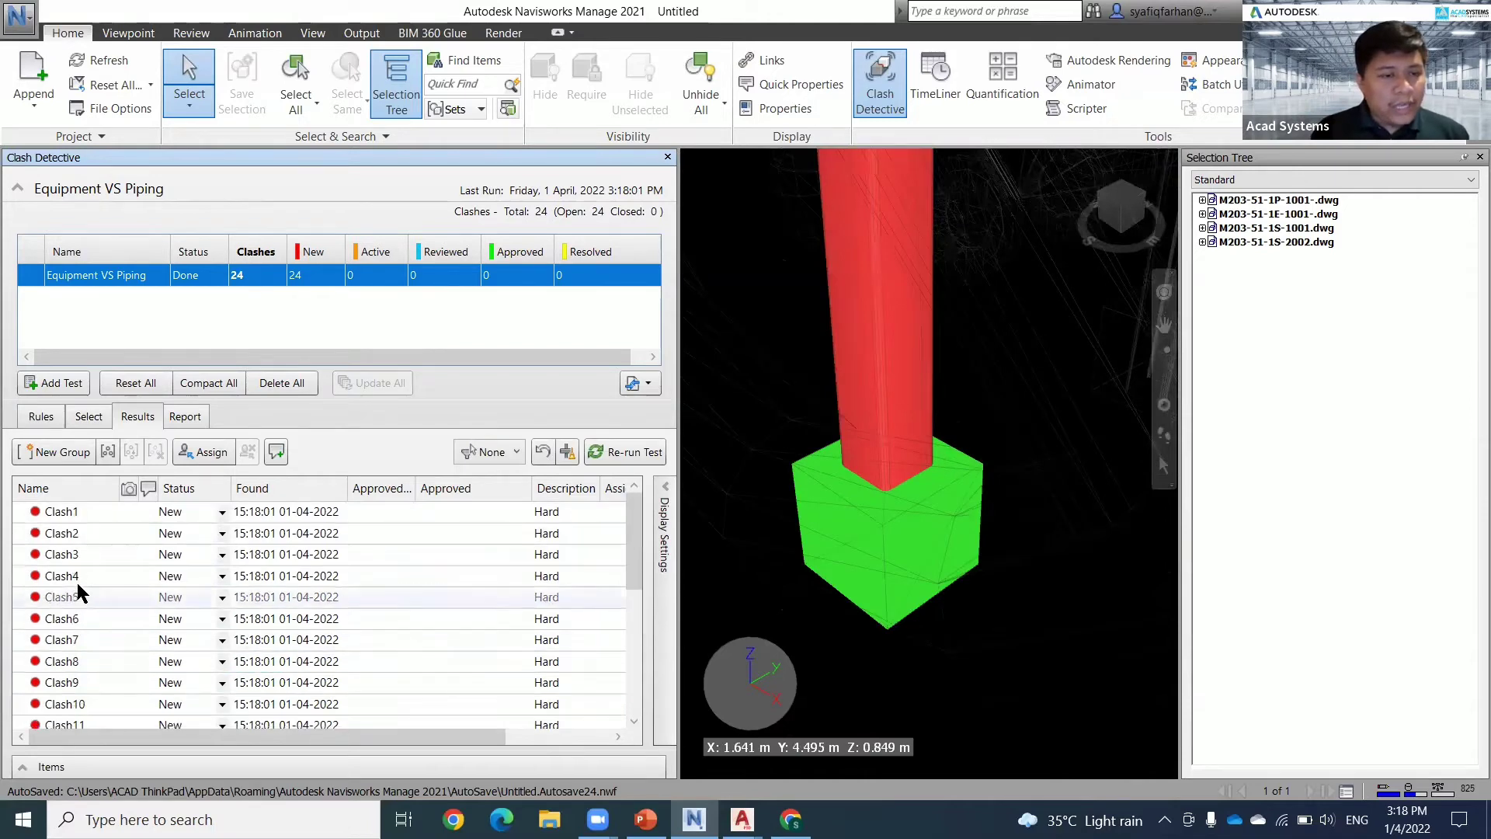
left_click(68, 514, "shift")
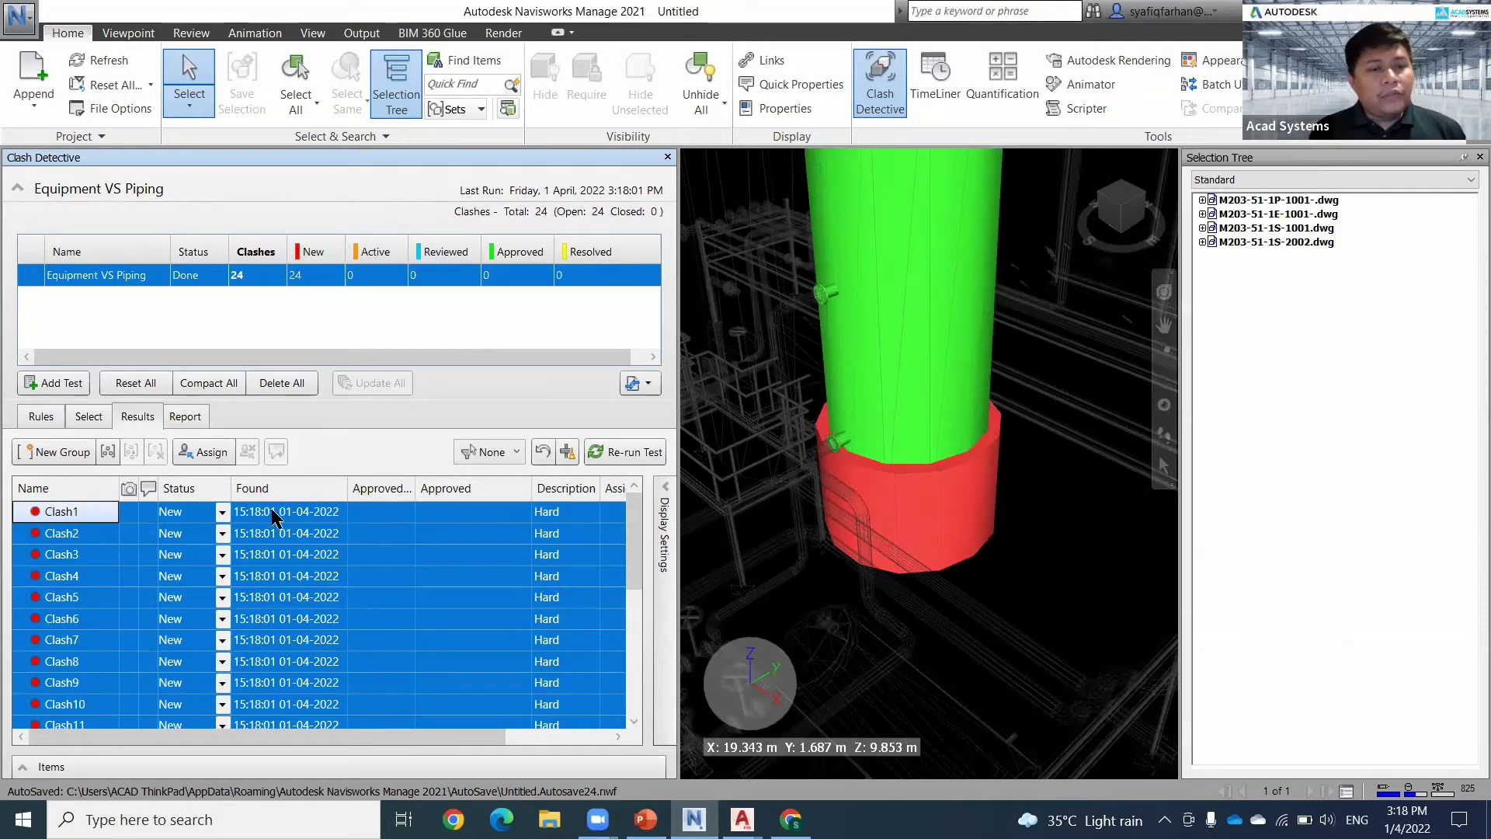
left_click(223, 513)
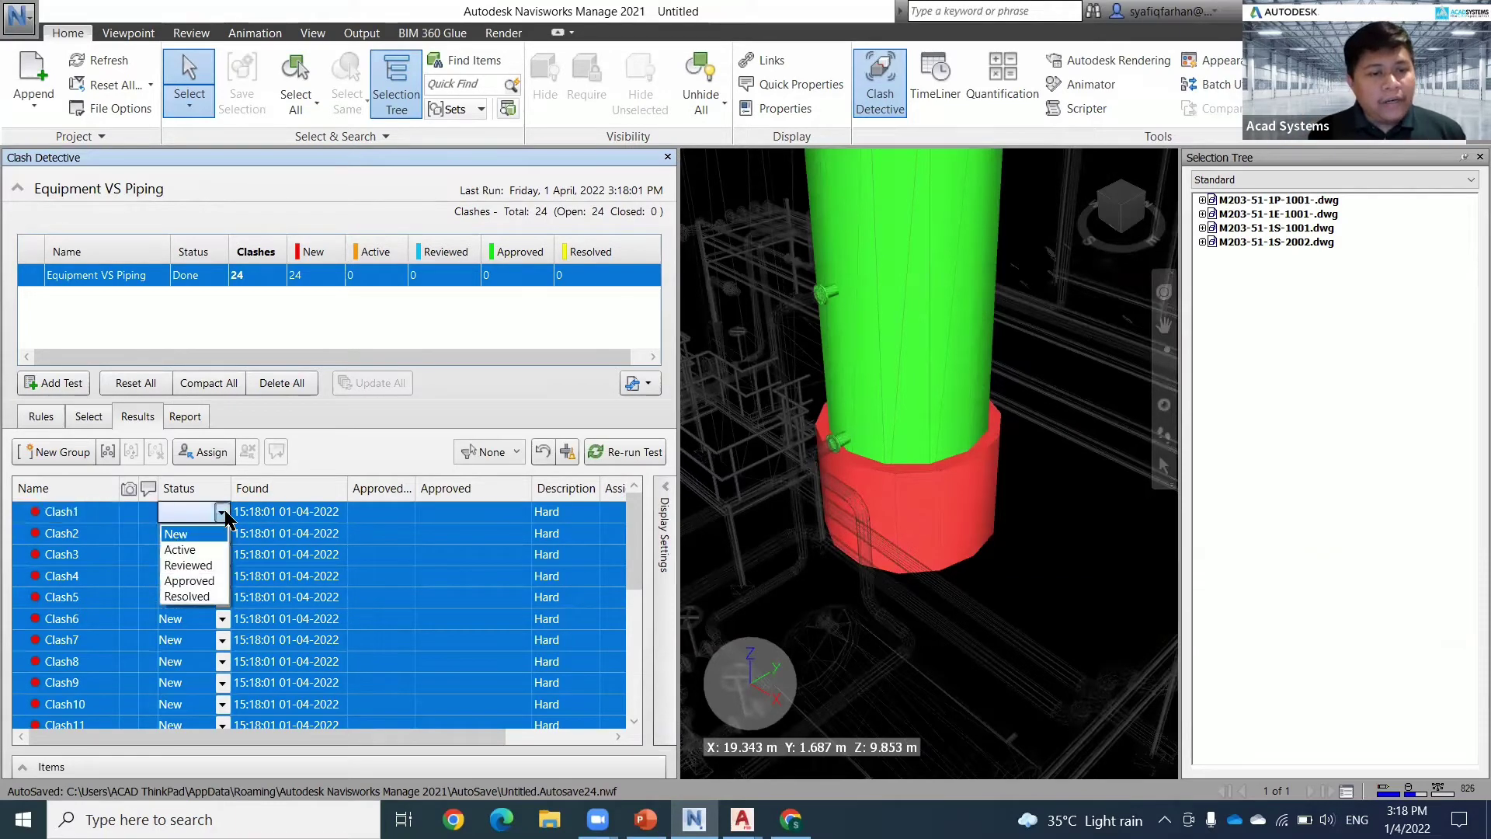
left_click(194, 597)
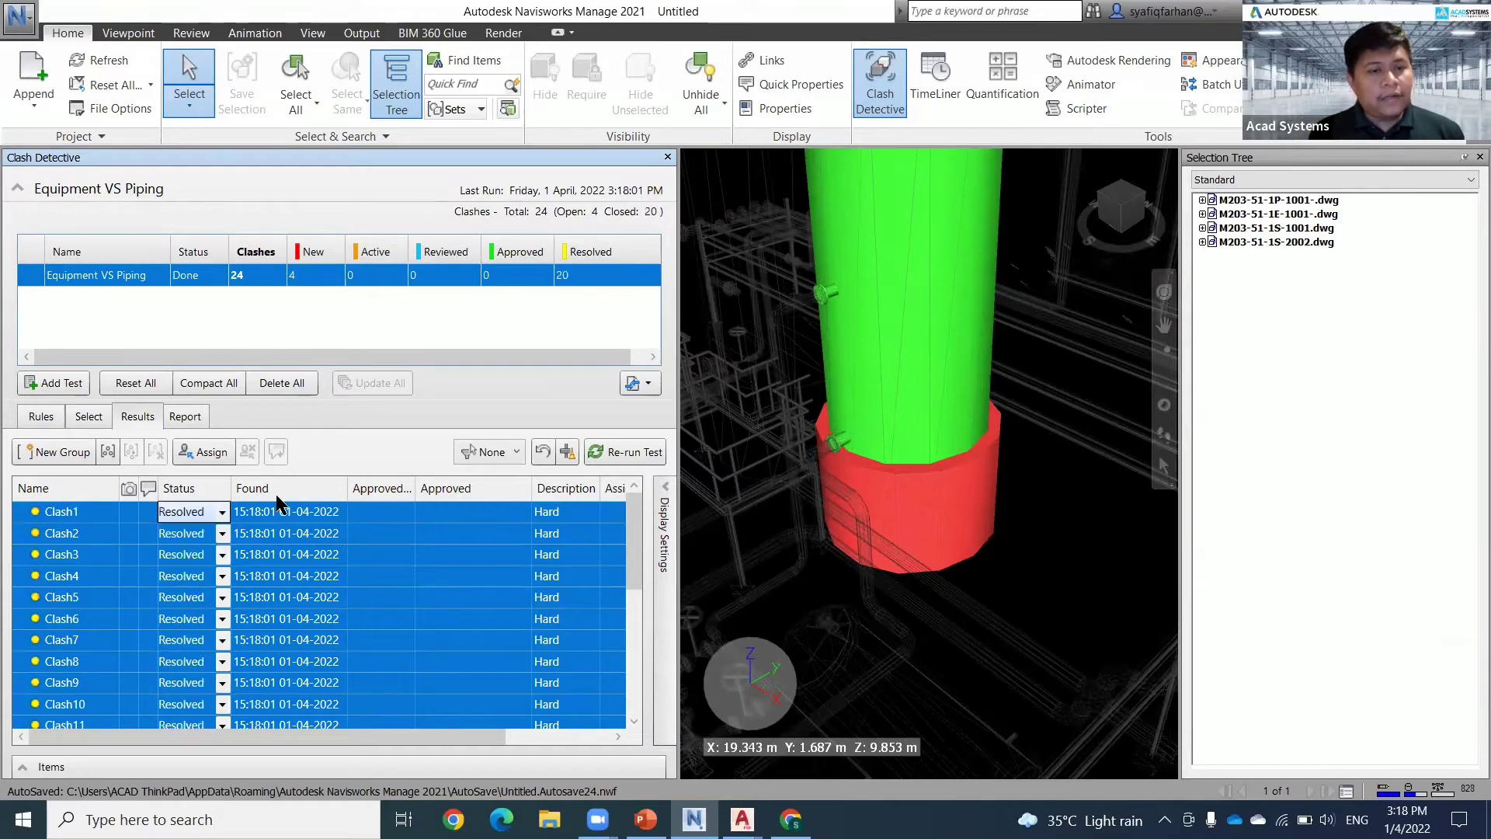
- Review Clash3 and the clashes still marked New, and select Clash21 for closer inspection
left_click(83, 555)
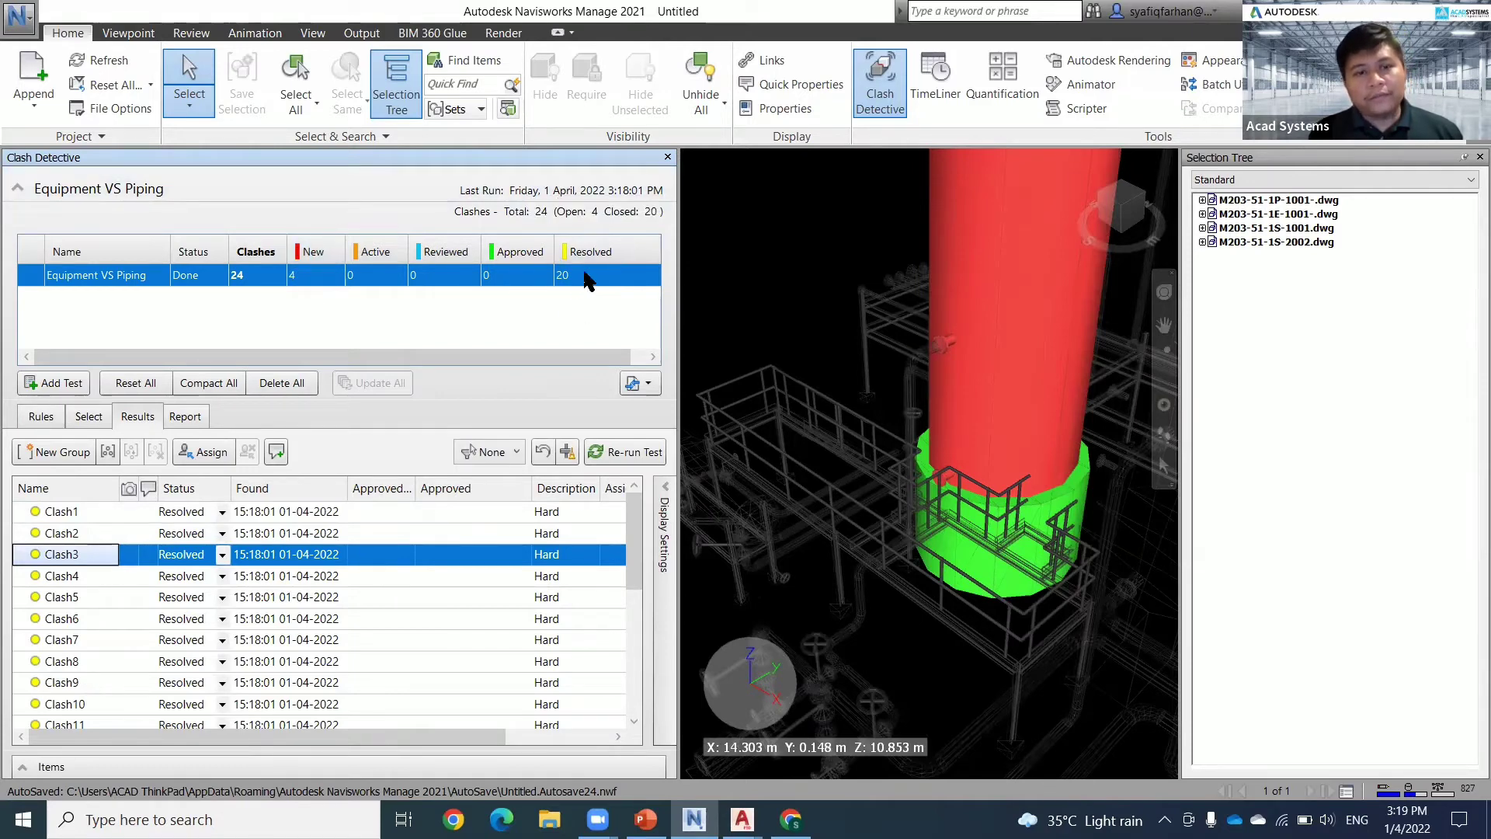
scroll(249, 651, "down", 5)
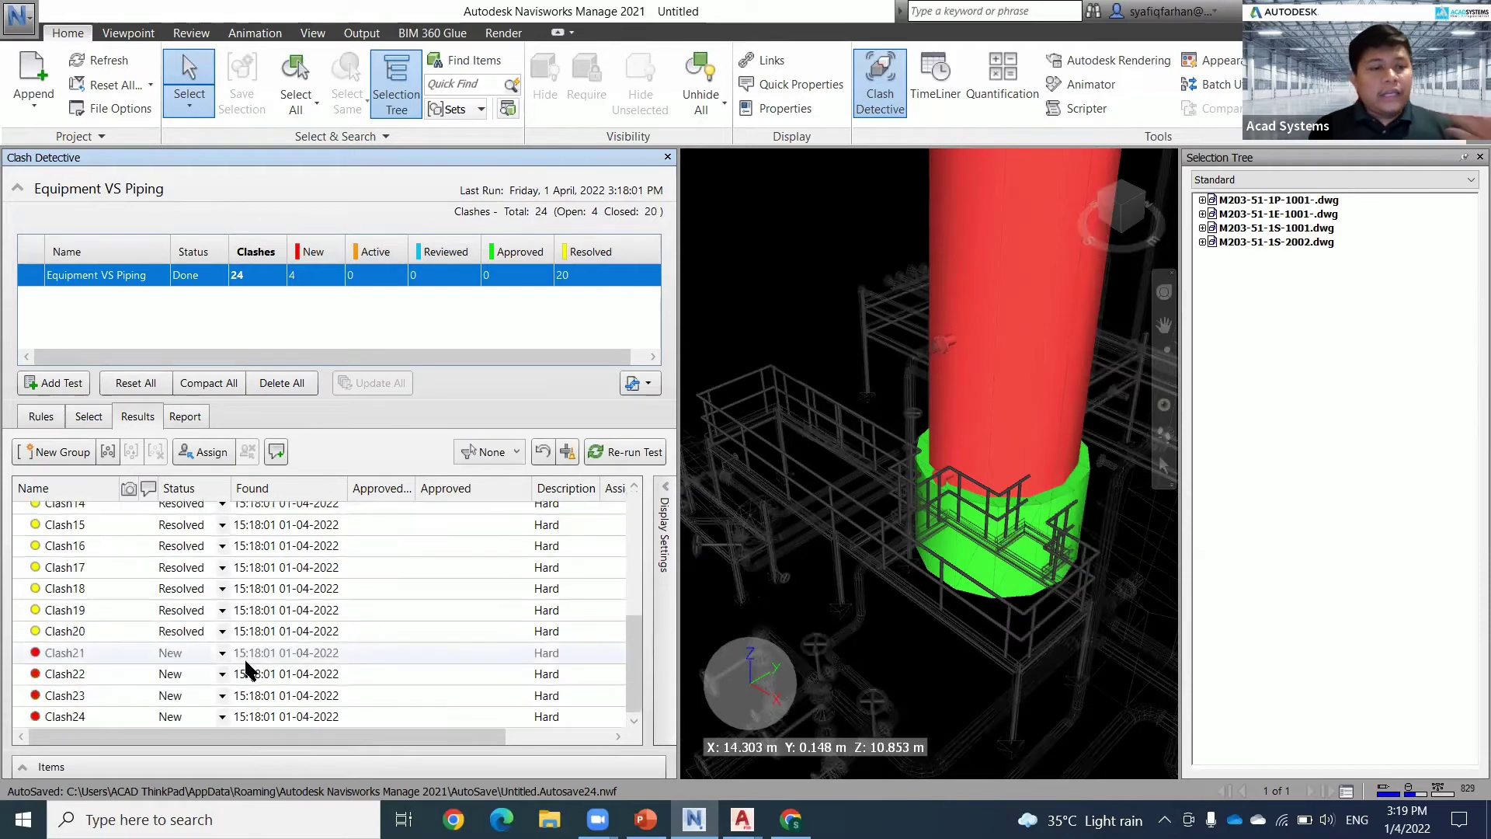
left_click(77, 654)
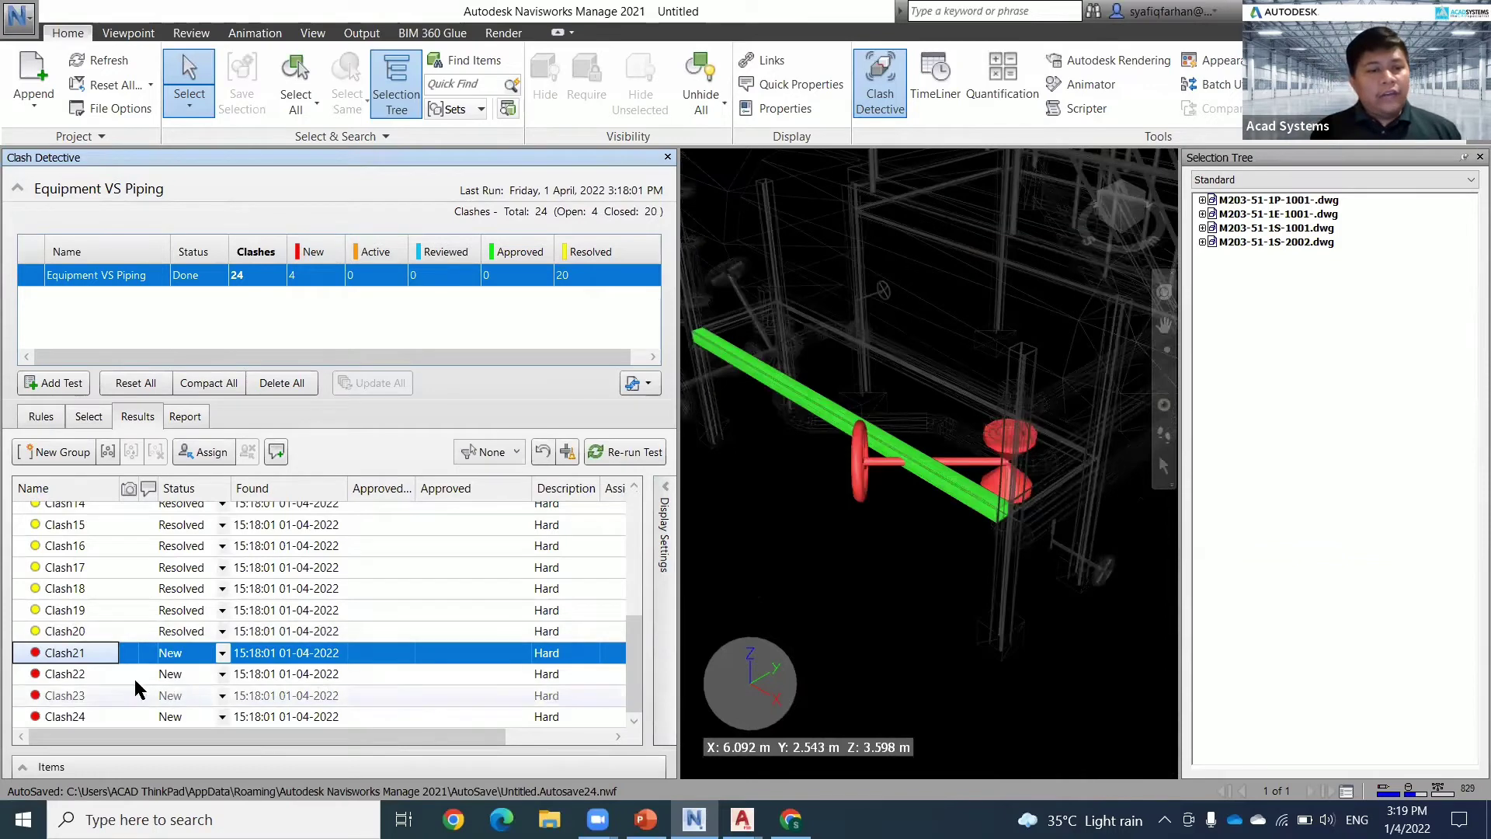
left_click(88, 674)
left_click(83, 652)
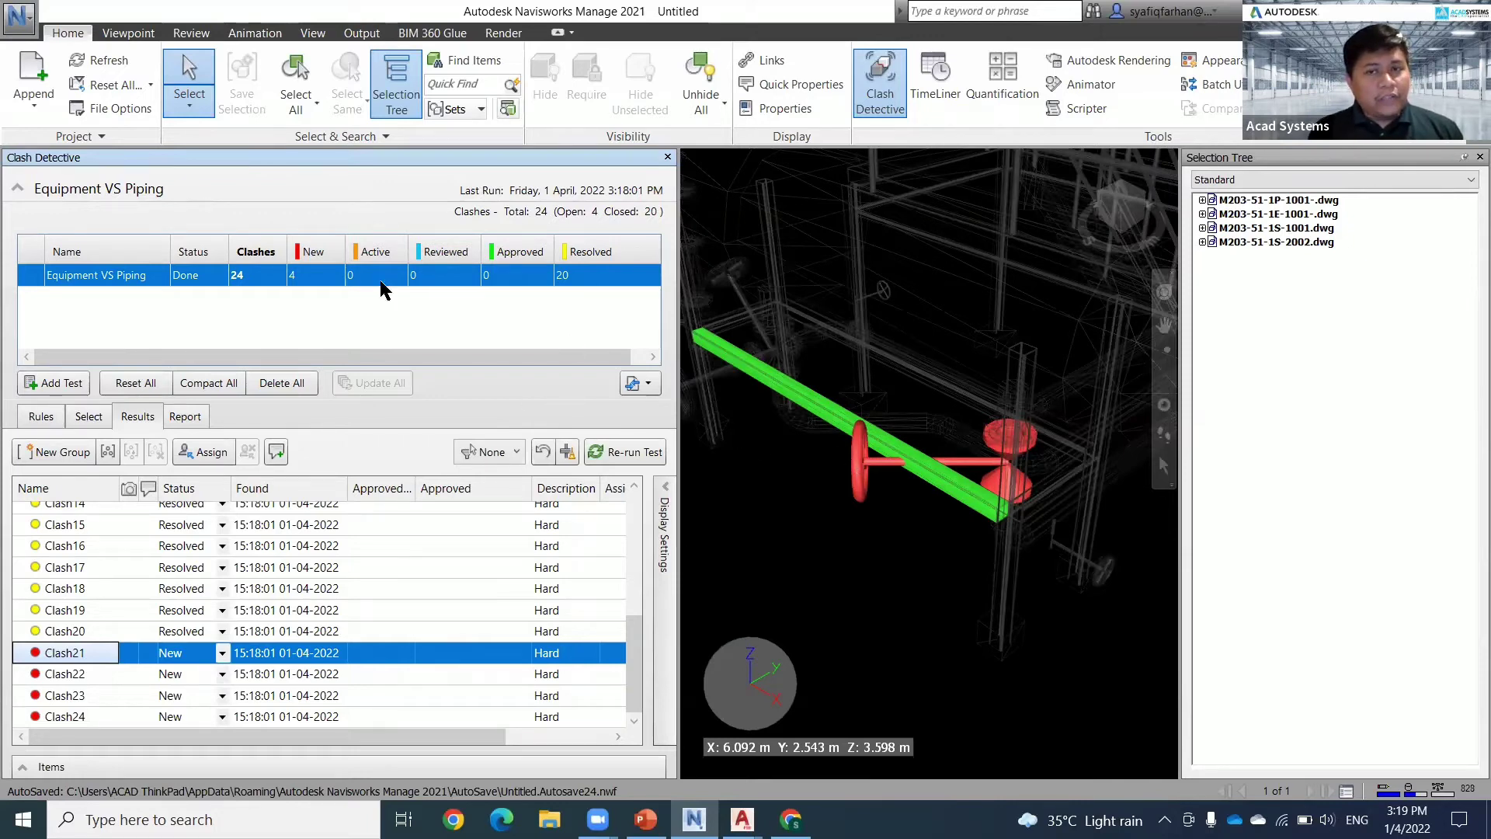
- Show the item details of Clash21 and select the ACPPSTRUCTUREBEAM element in Item 2
left_click(23, 769)
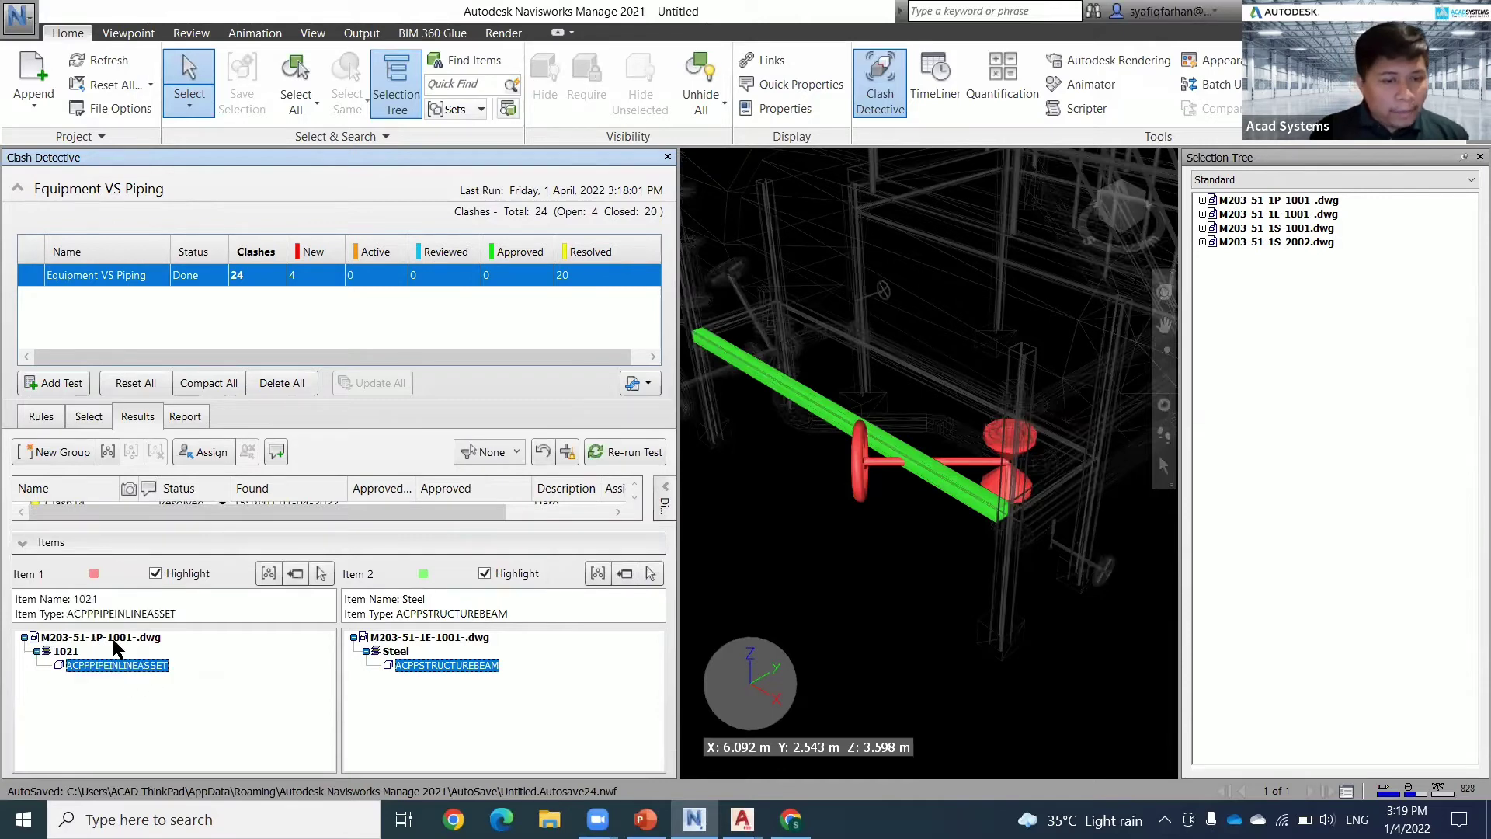
left_click(436, 713)
left_click(436, 666)
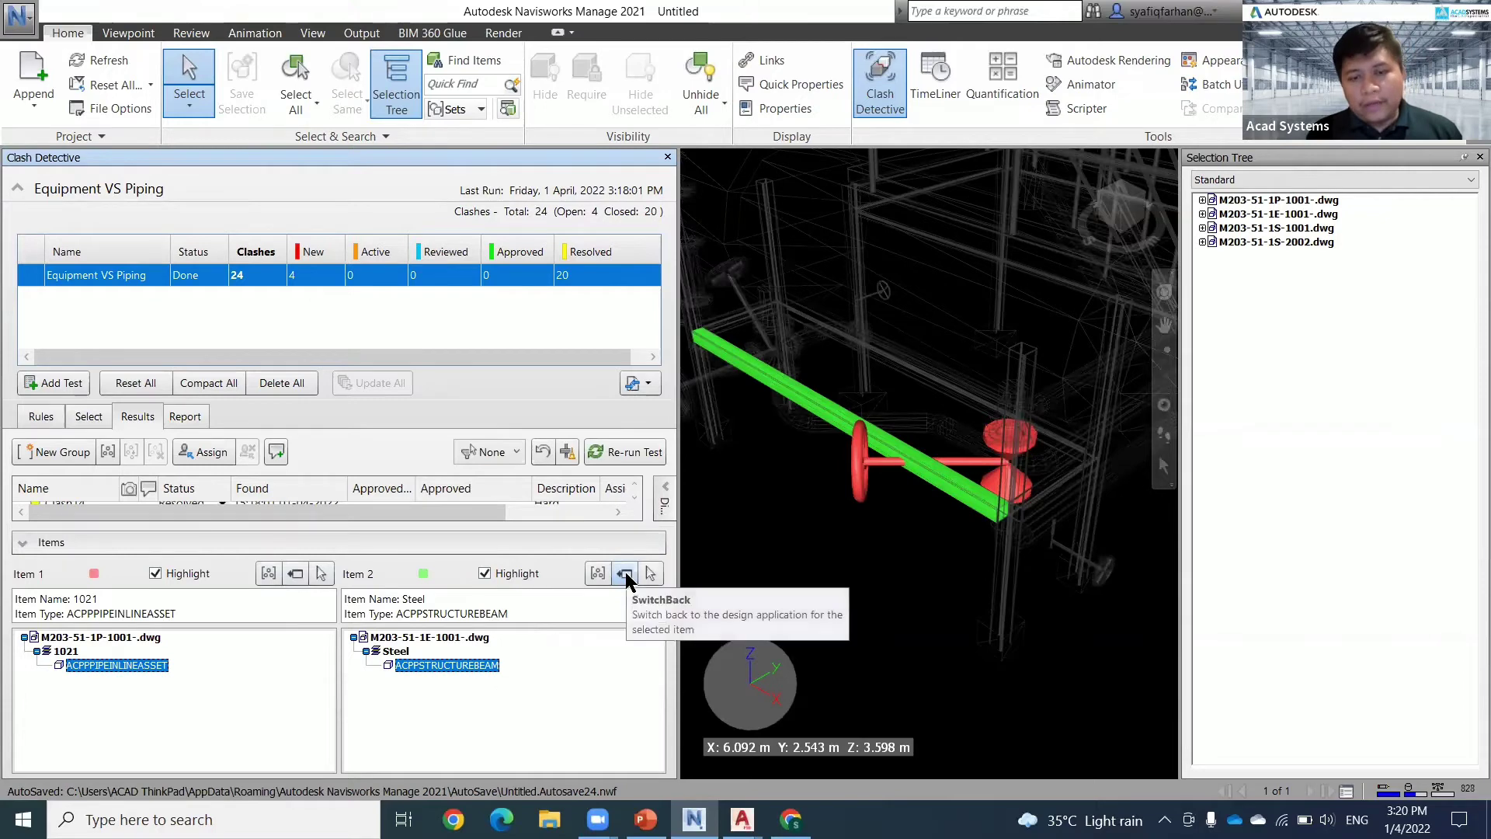
- Select the ACPPPIPEINLINEASSET element in Item 1 and use SwitchBack to open it in AutoCAD Plant 3D
left_click(214, 709)
left_click(116, 666)
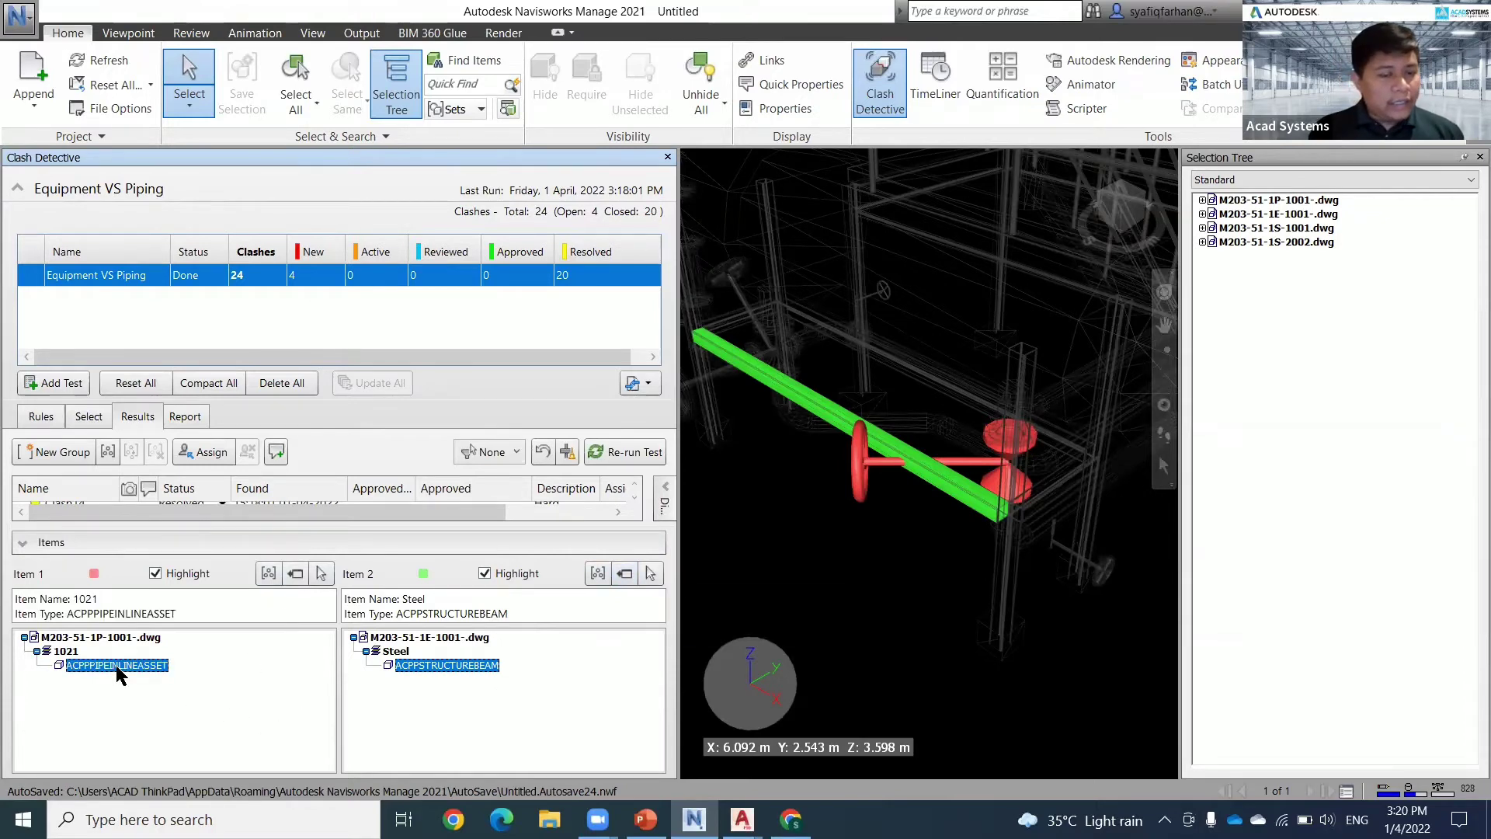
left_click(301, 574)
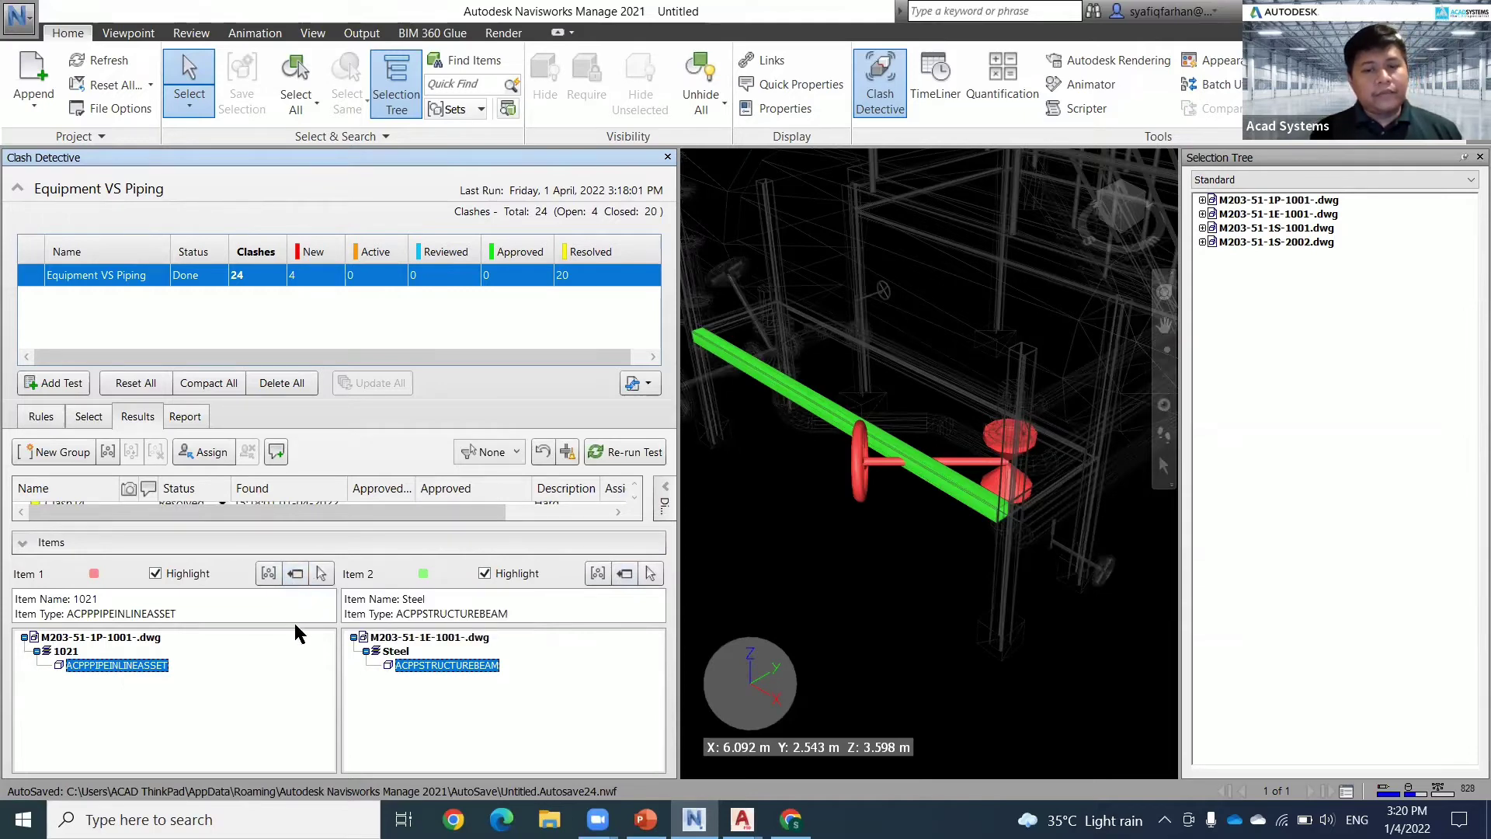
left_click(296, 574)
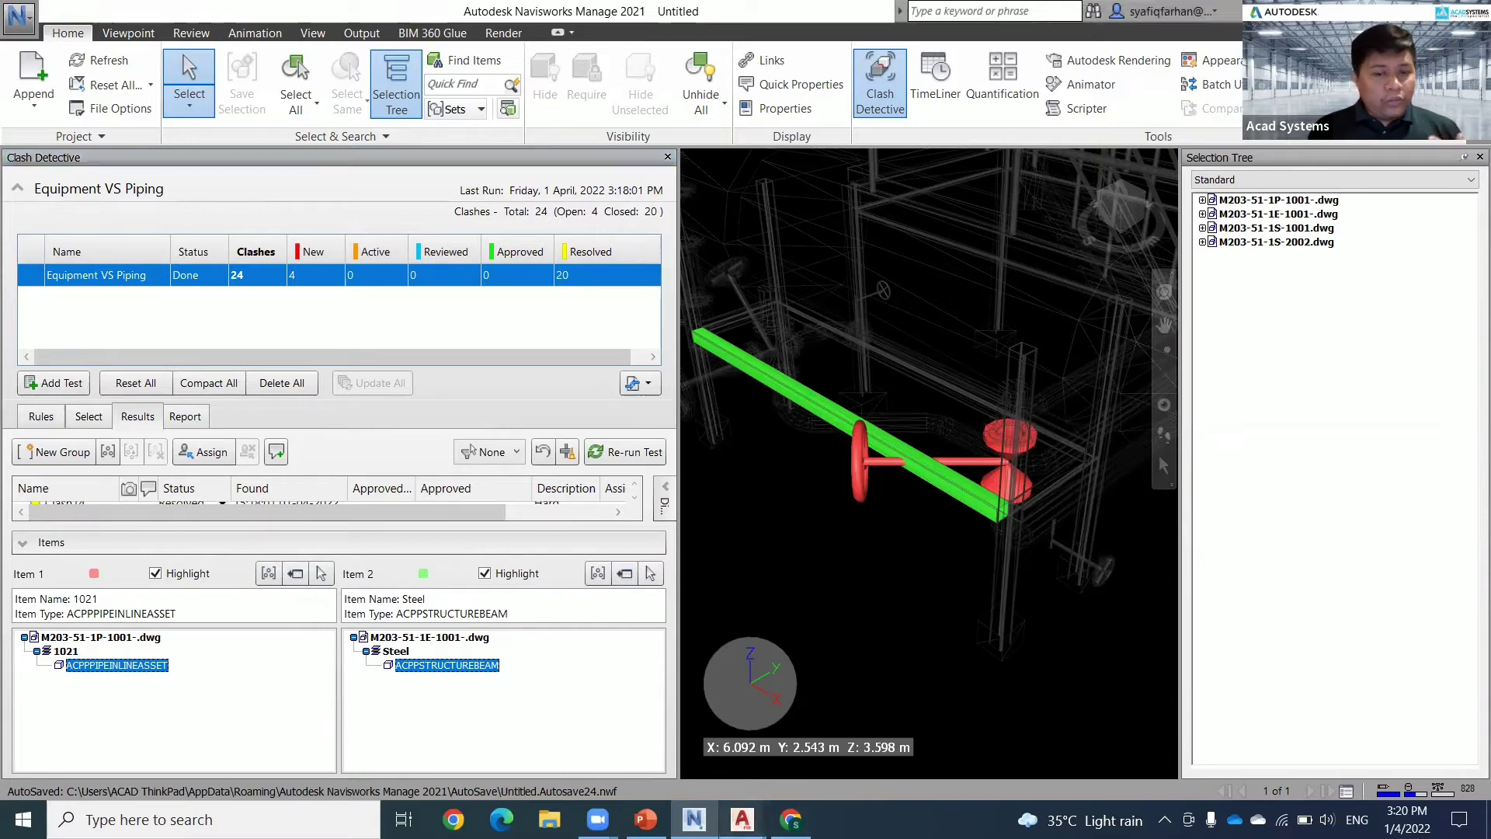
mouse_move(742, 819)
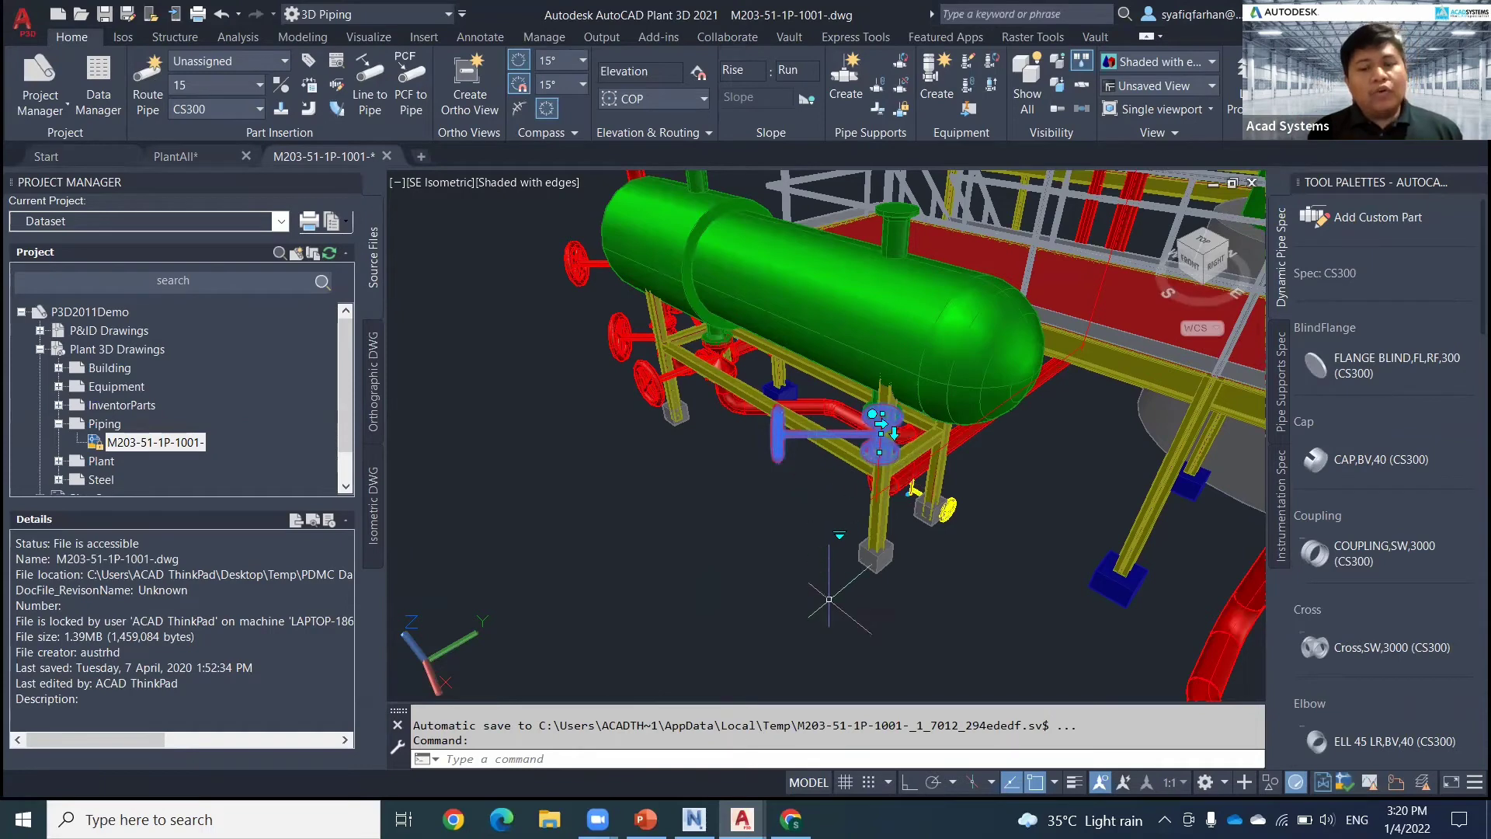
- Rotate the selected valve with Ortho on so its handwheel points away from the clashing frame beam, and deselect it
middle_click_drag(808, 546, 790, 595)
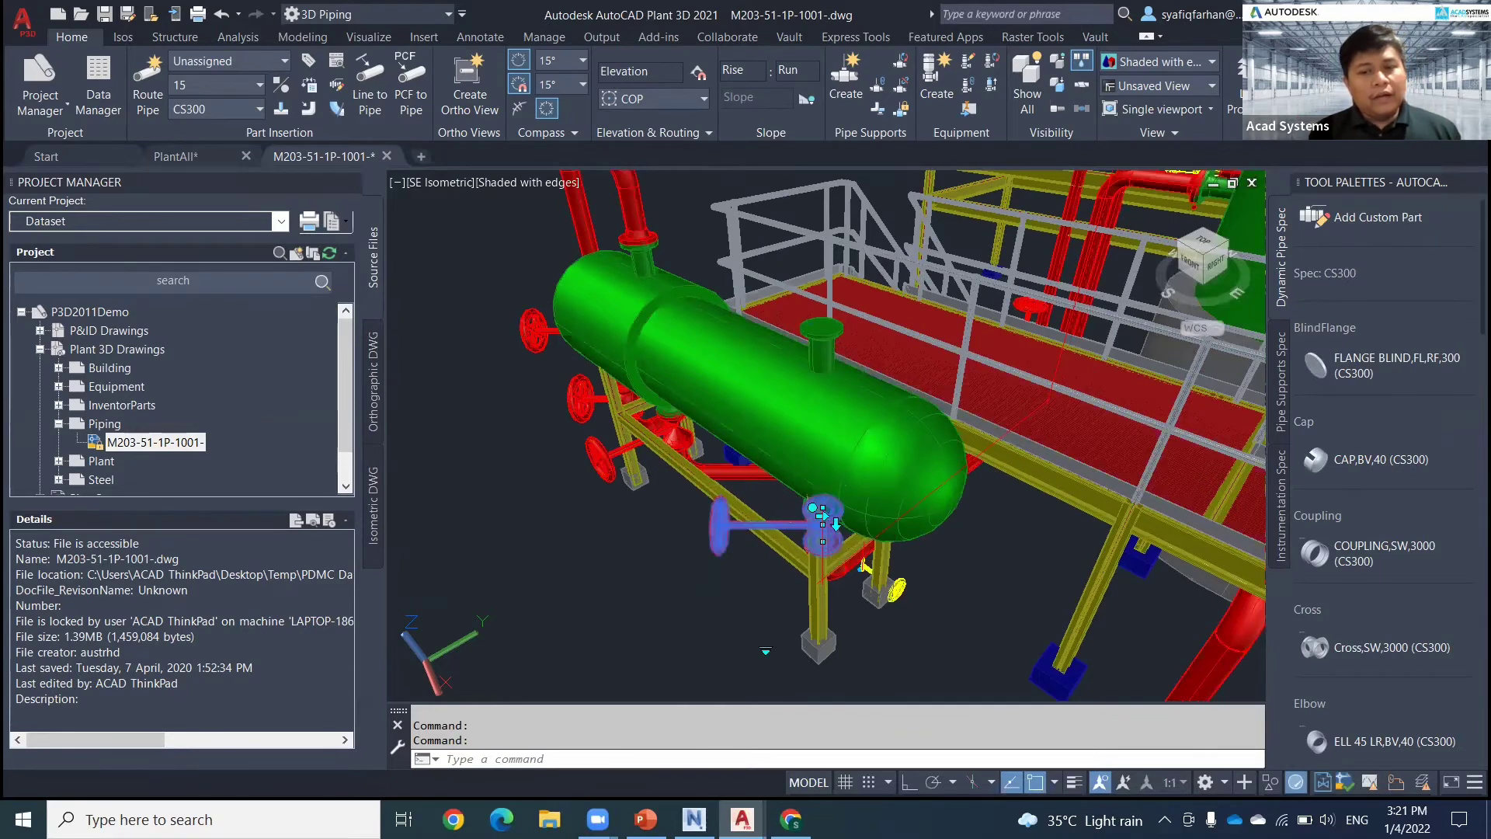
left_click(836, 525)
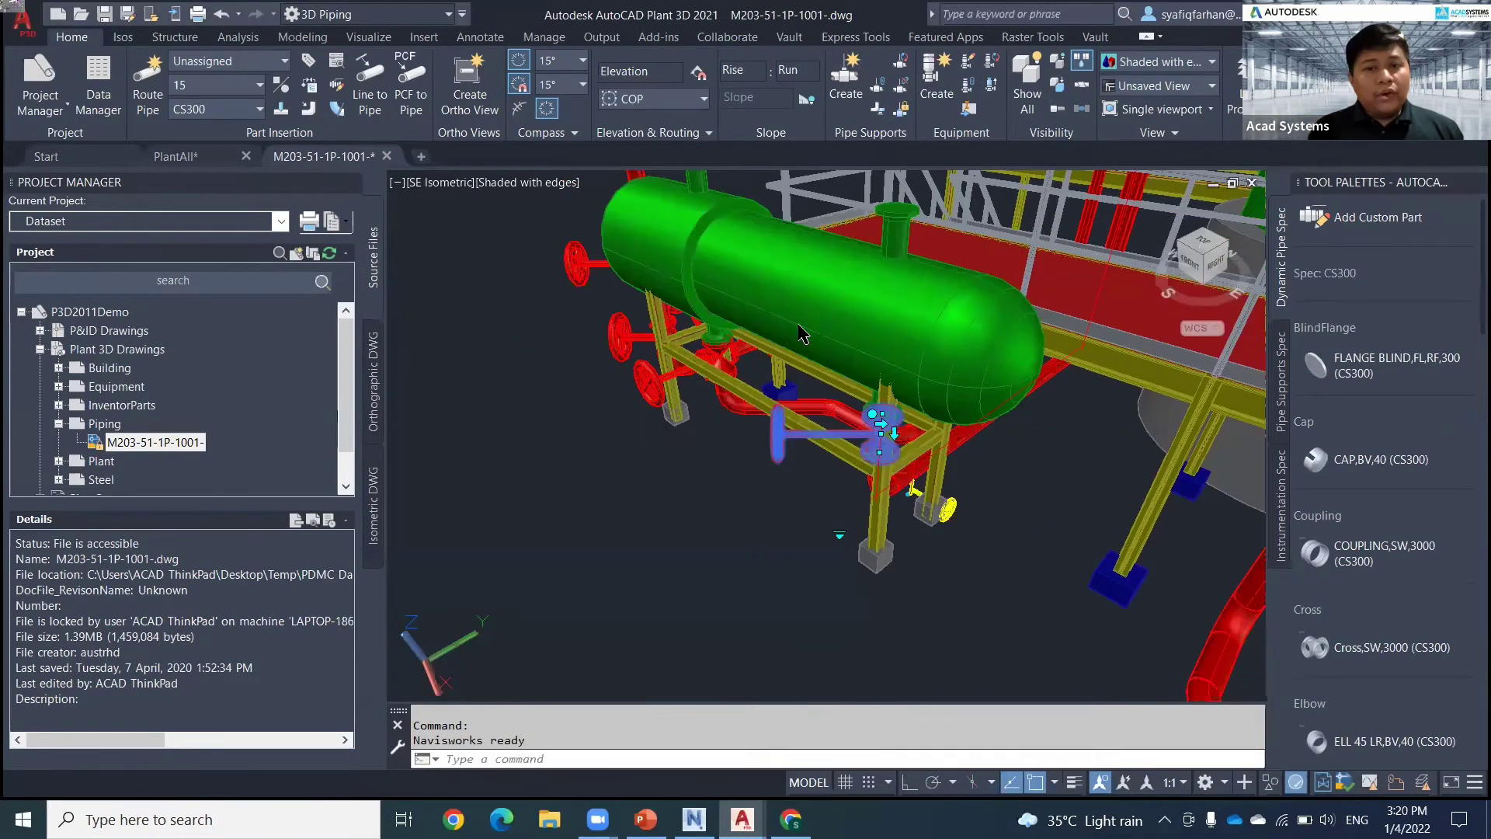
left_click(908, 782)
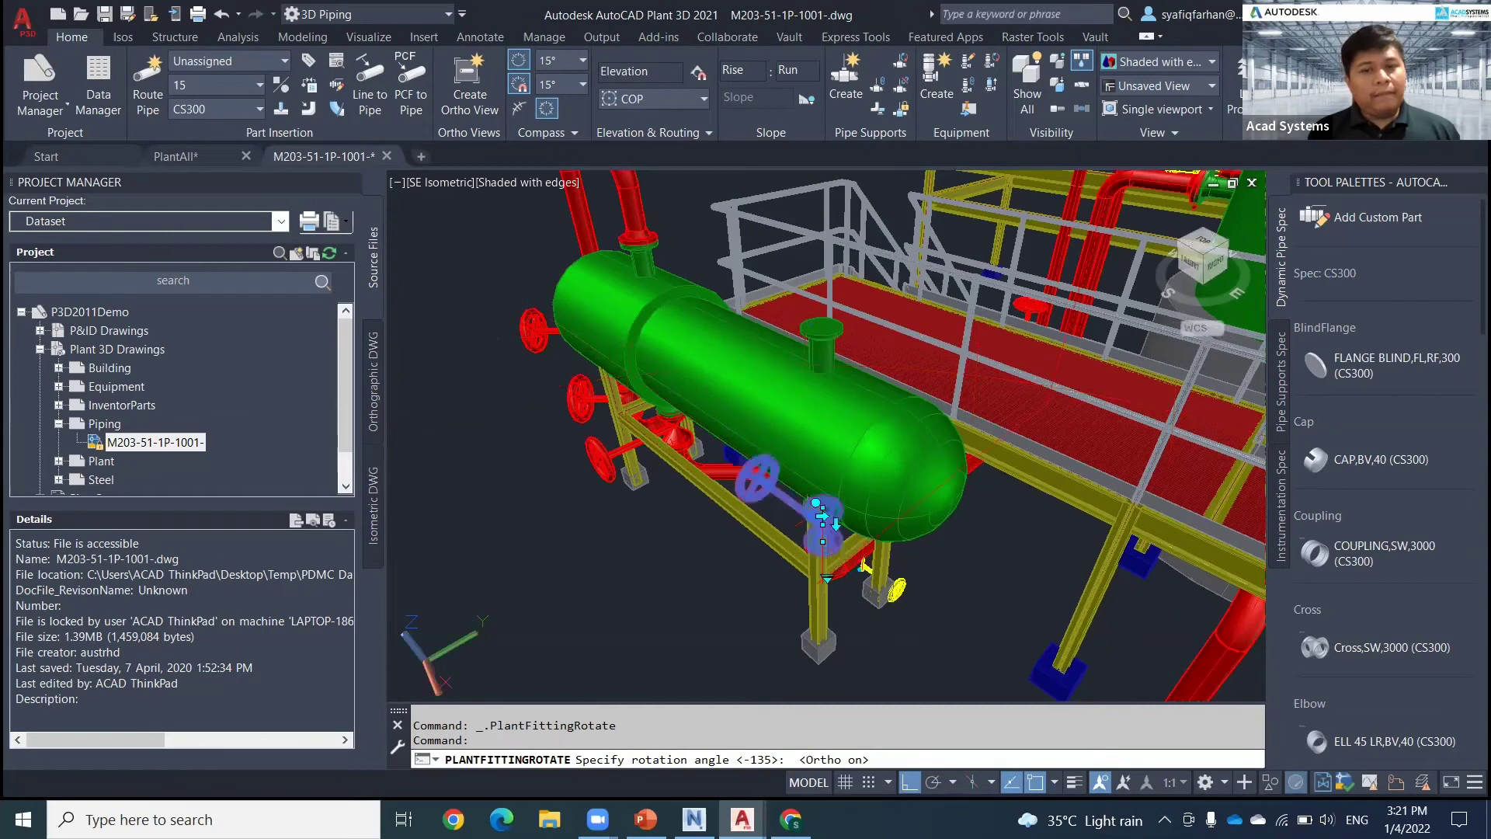
left_click(505, 458)
key("Escape")
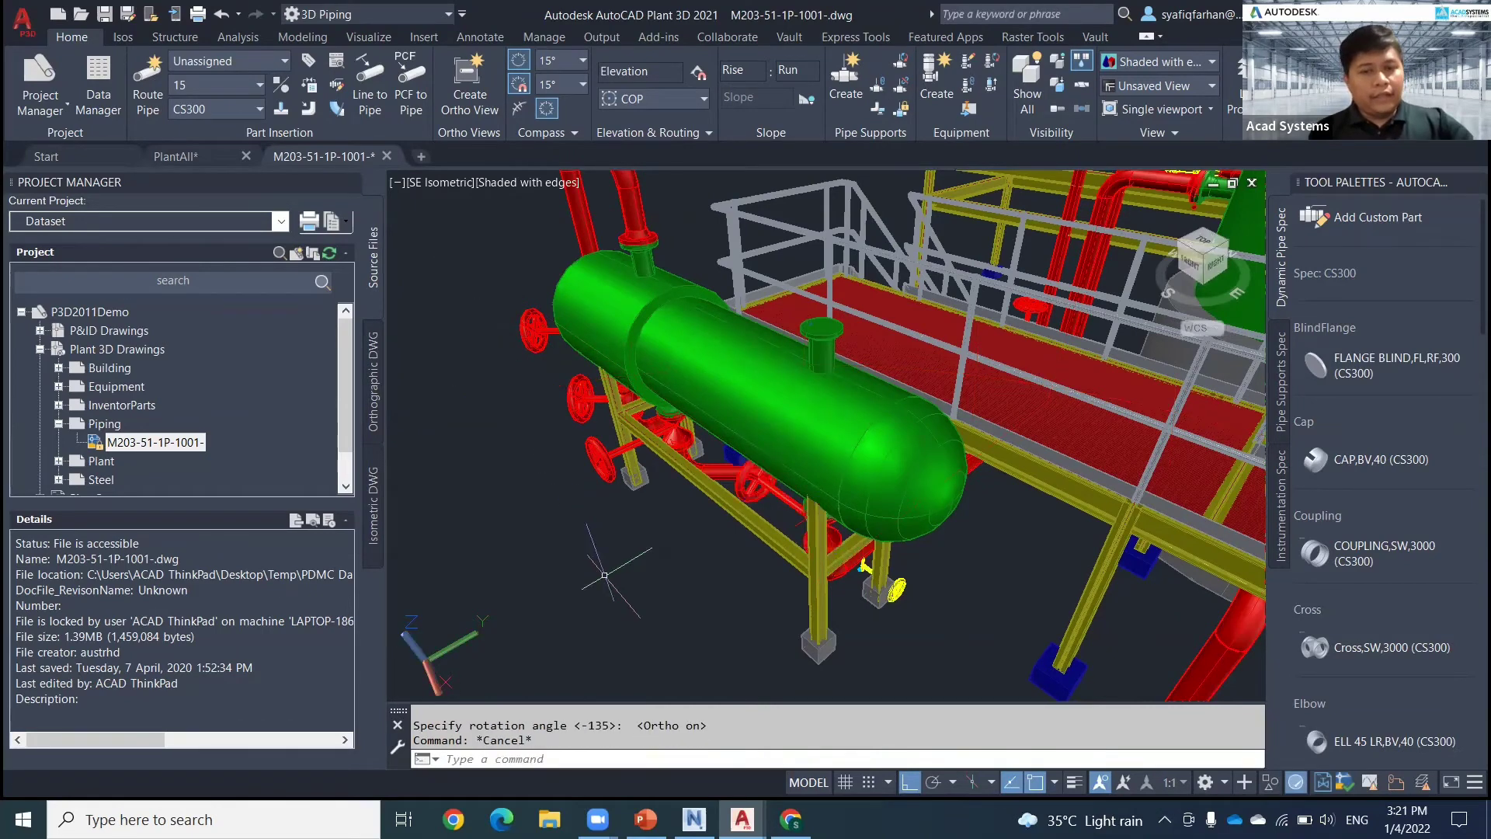
- Inspect the rotated valve beside the vessel's support frame and switch back to Navisworks Manage
middle_click_drag(645, 570, 706, 552, "shift")
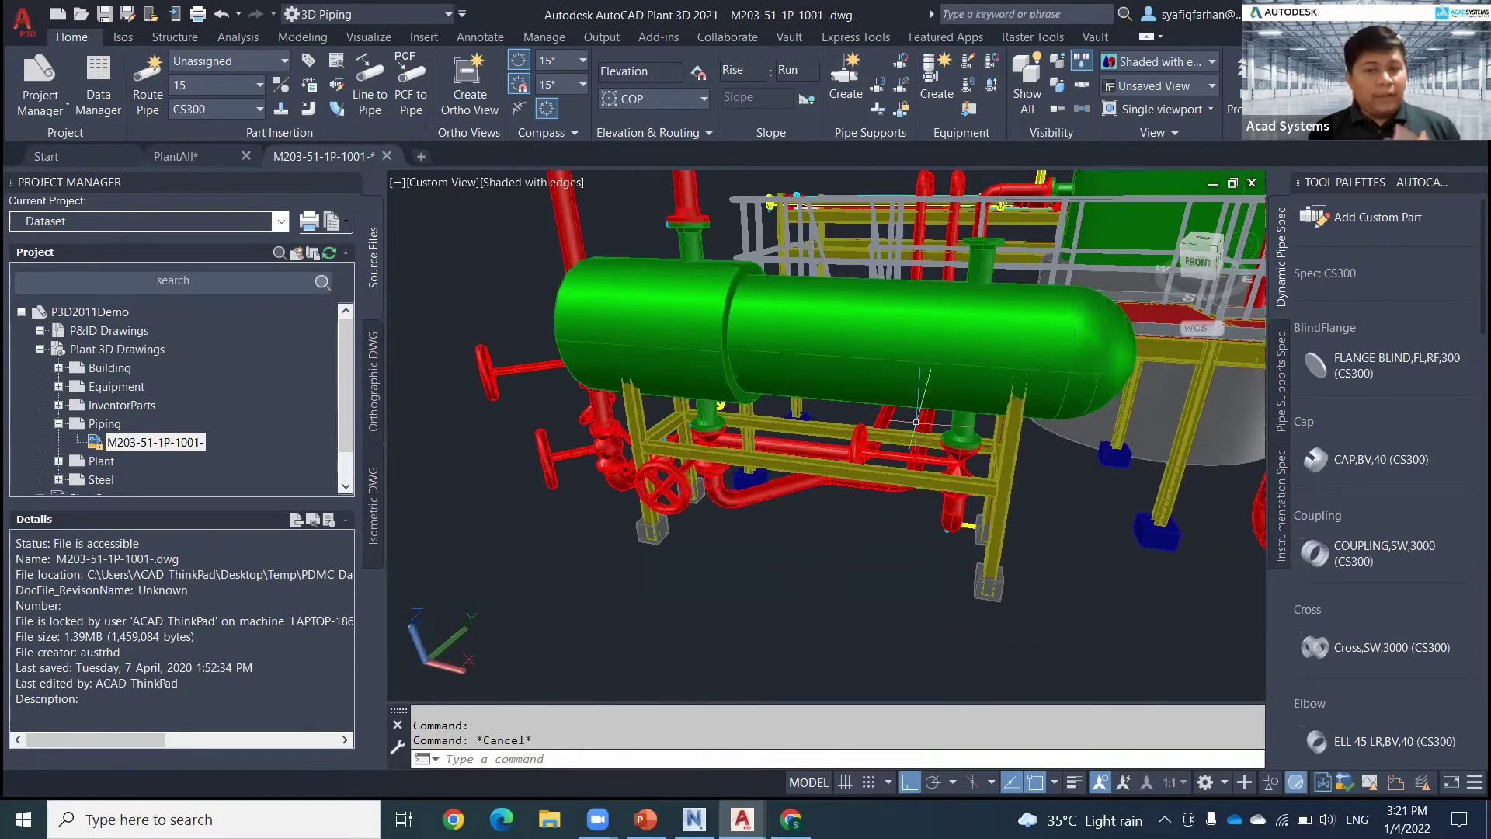
mouse_move(866, 474)
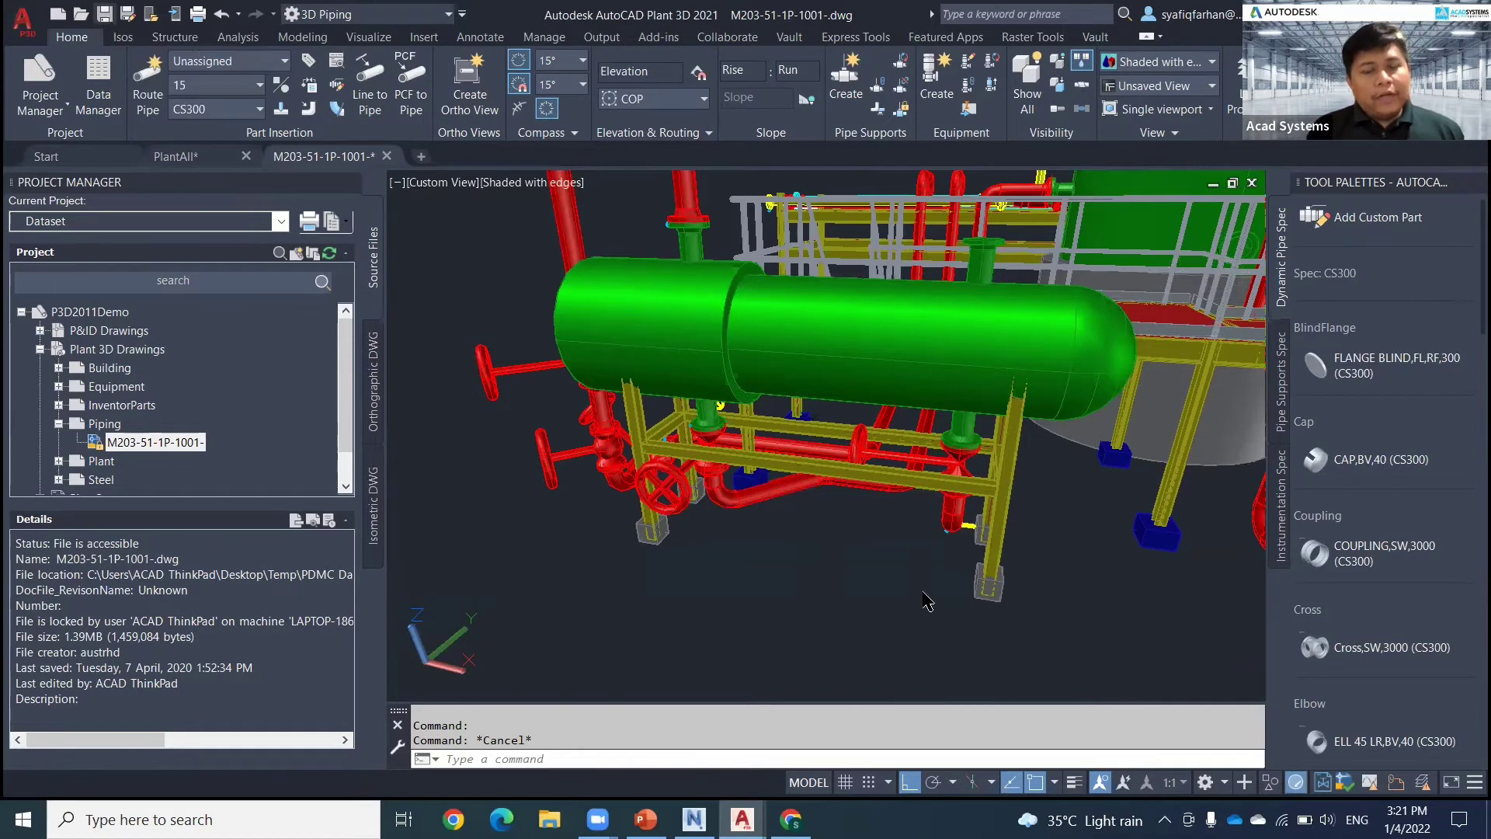
left_click(694, 820)
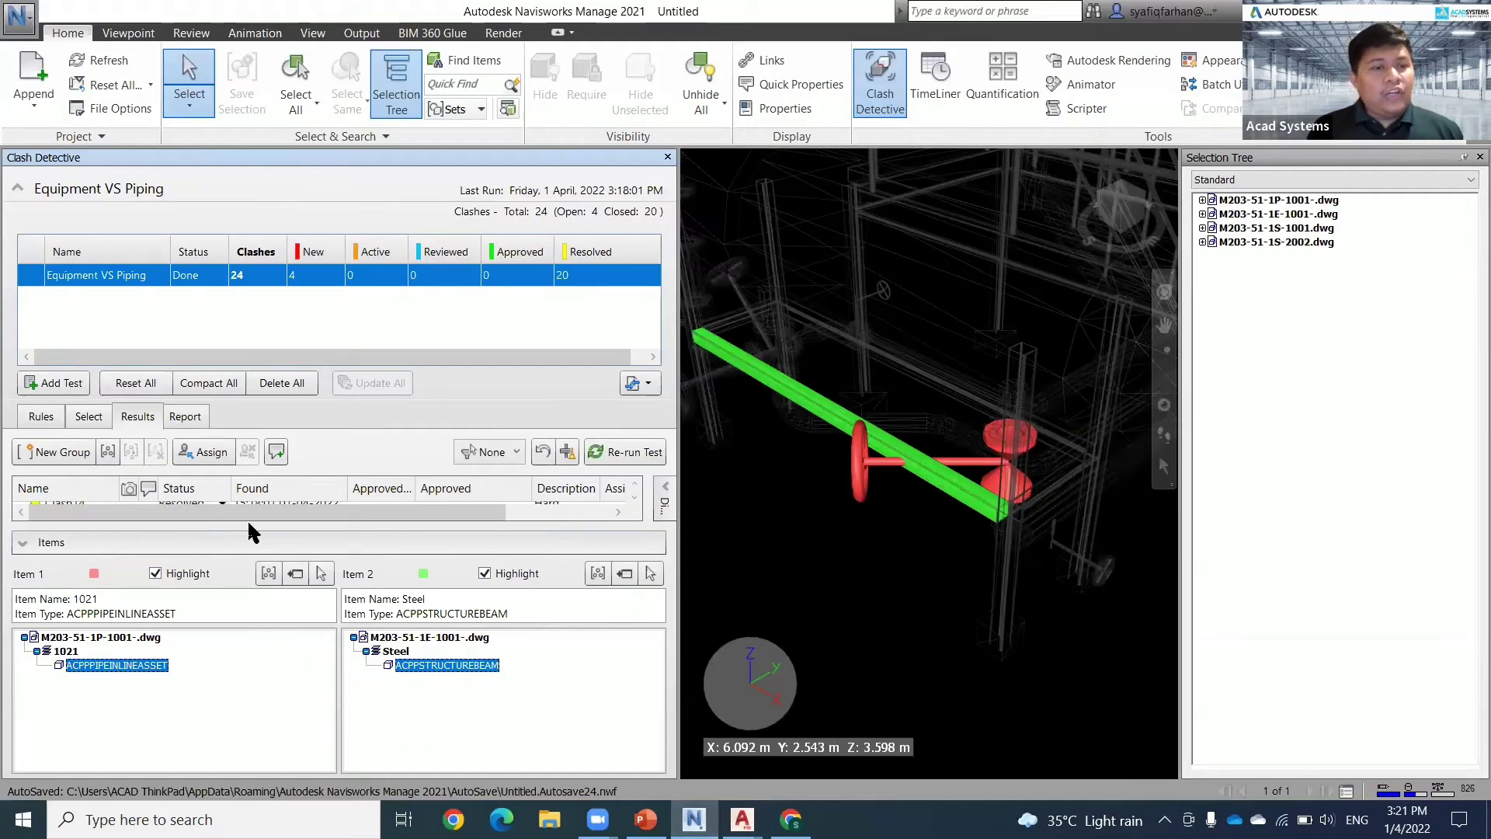
- Collapse the item details and set the status of Clash21 to Resolved
left_click(52, 546)
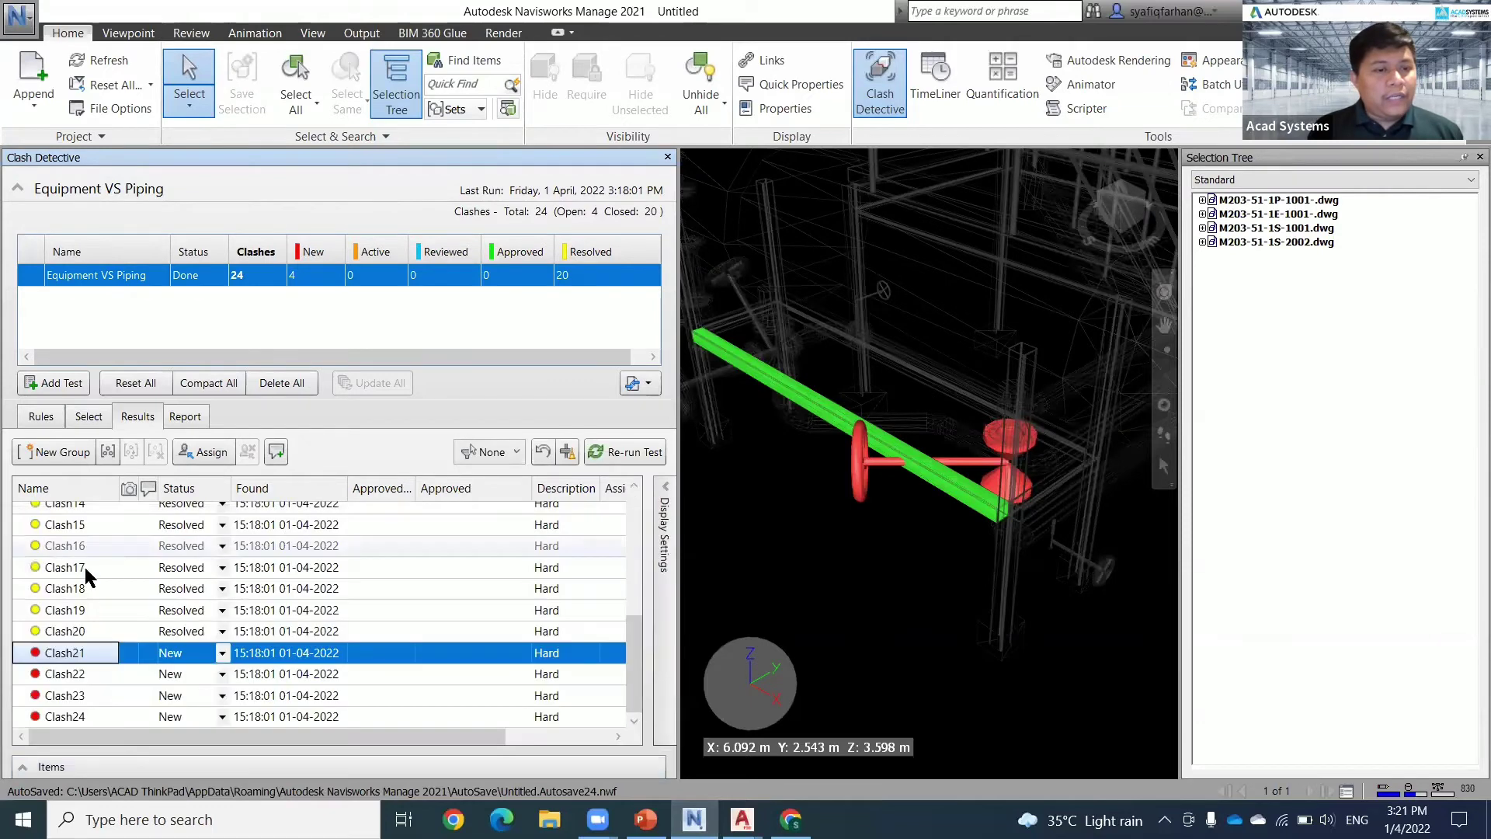
left_click(223, 653)
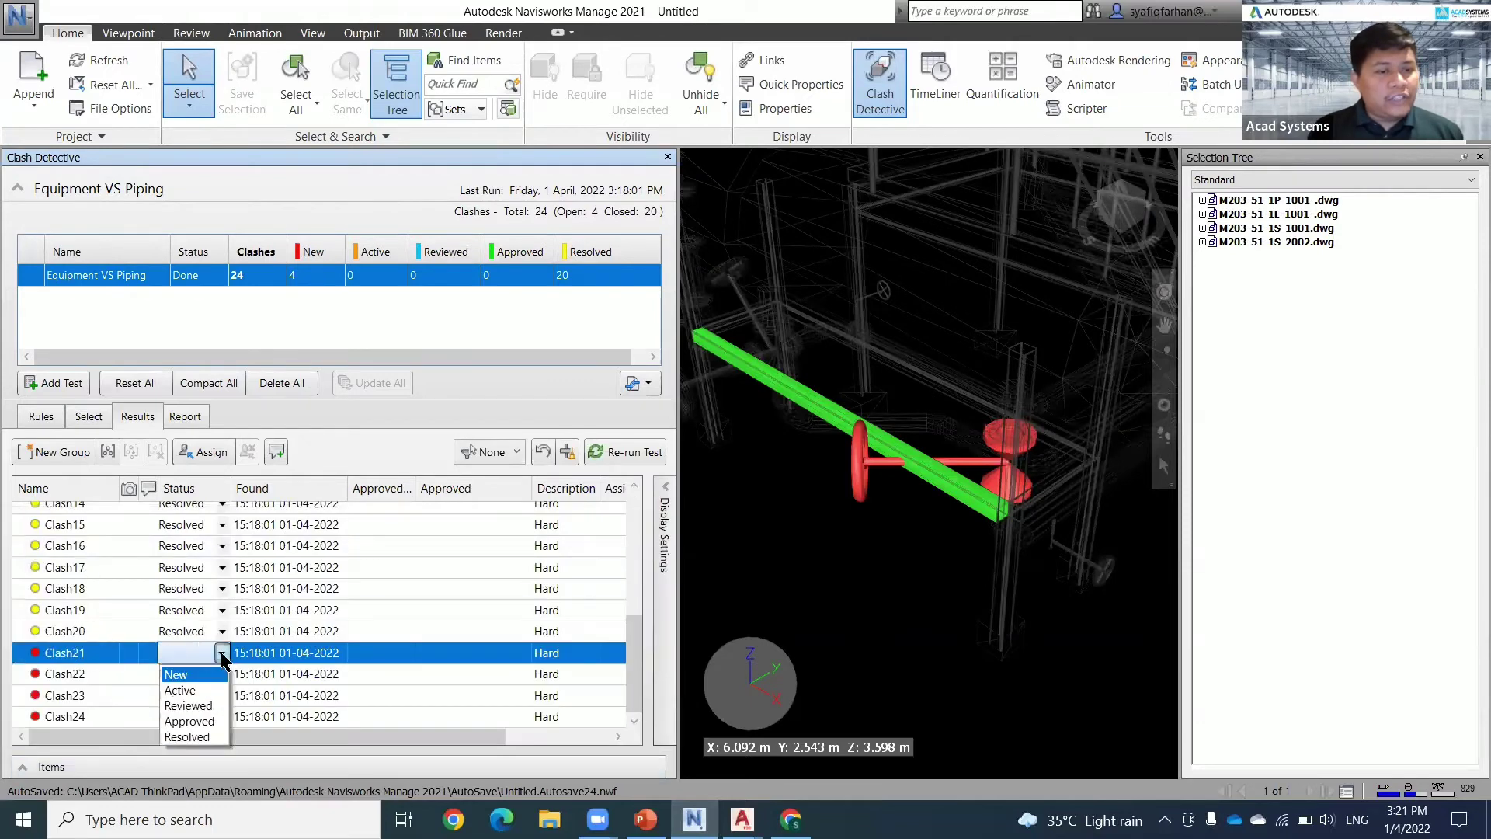
left_click(190, 736)
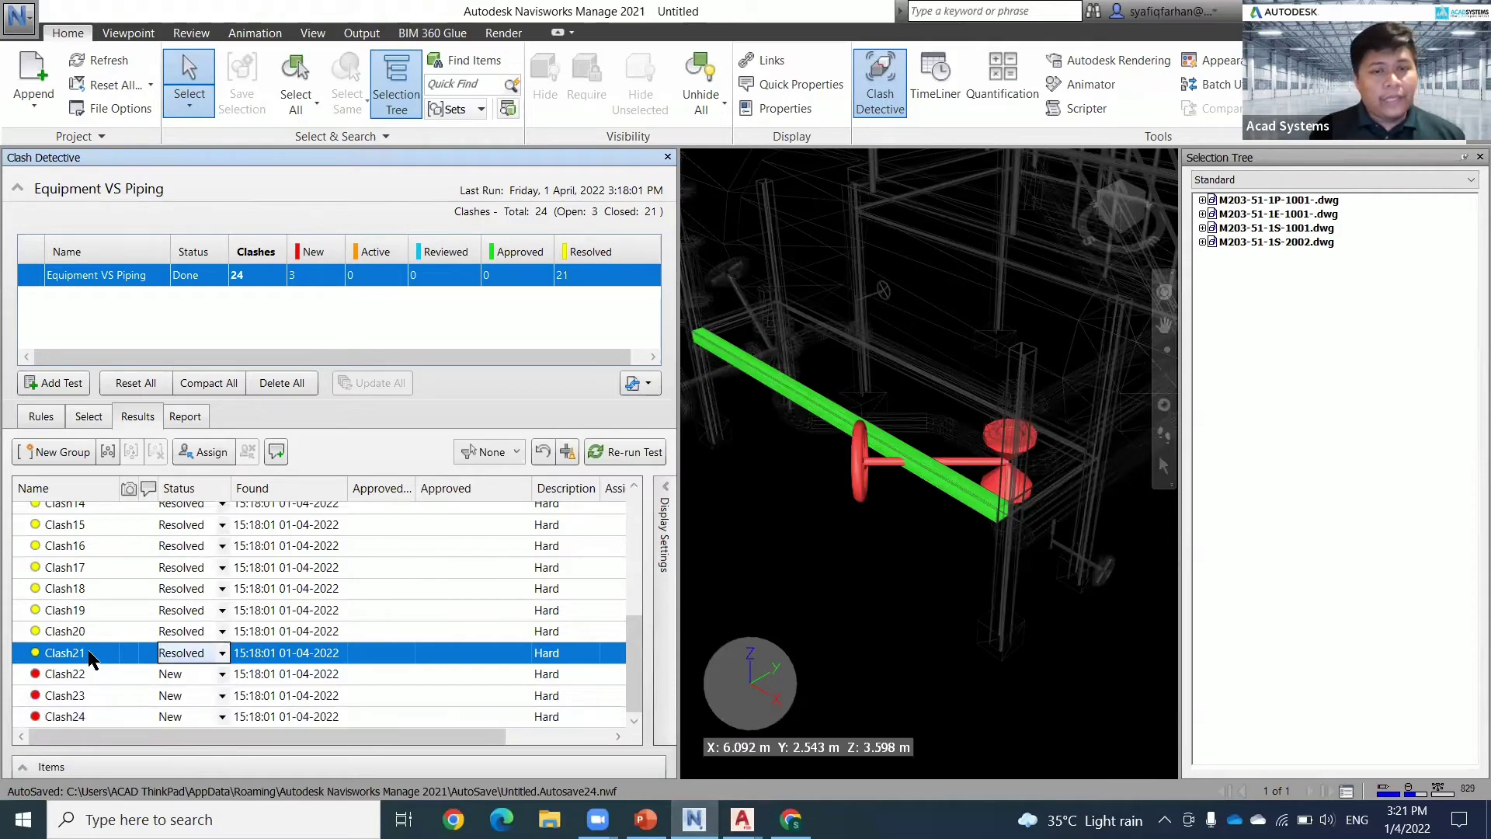
- Re-run the Equipment VS Piping test and check Clash21 and Clash22 in the updated results
left_click(631, 453)
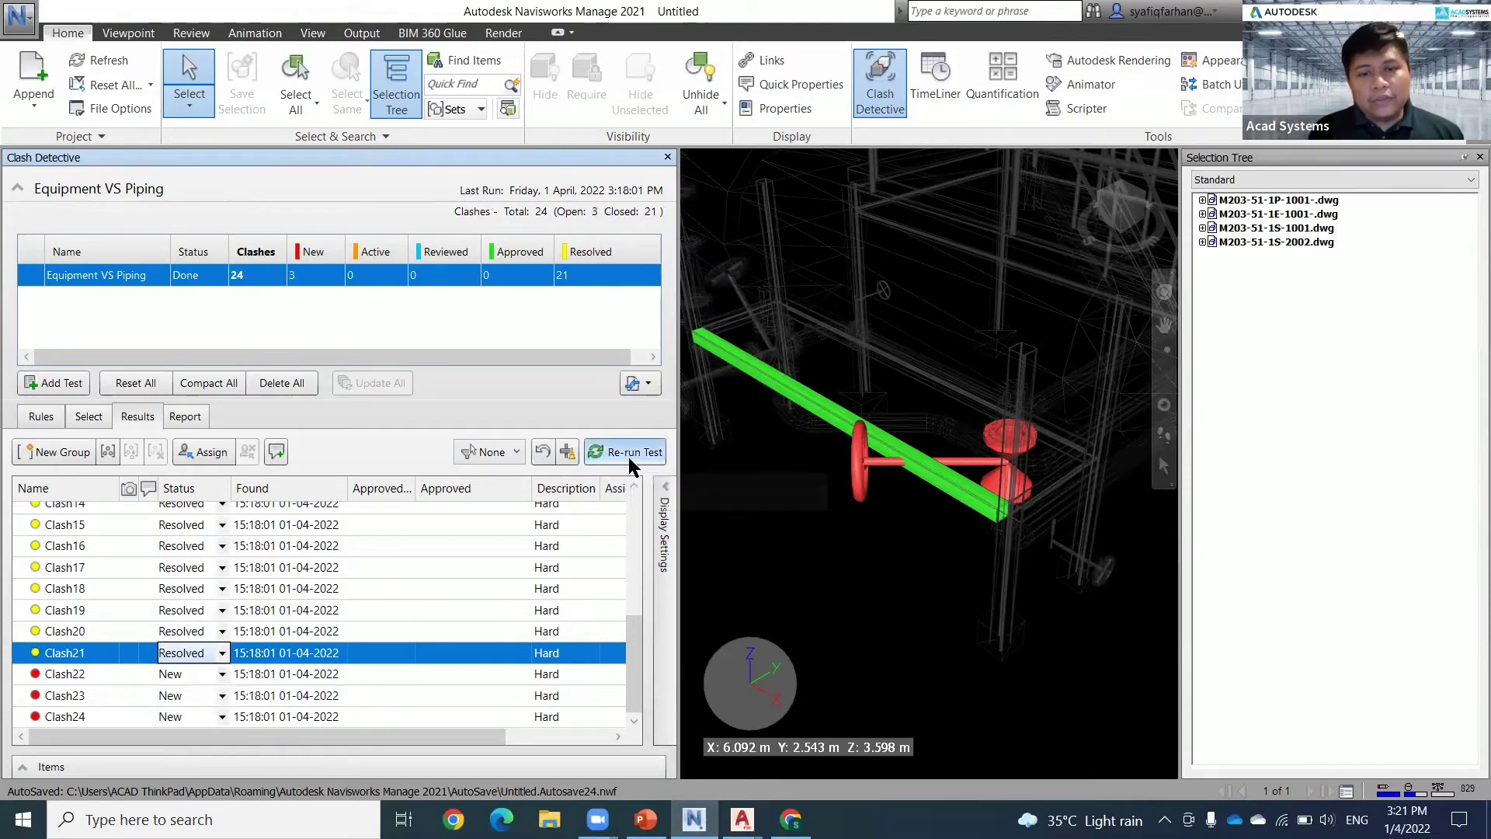
scroll(116, 681, "down", 5)
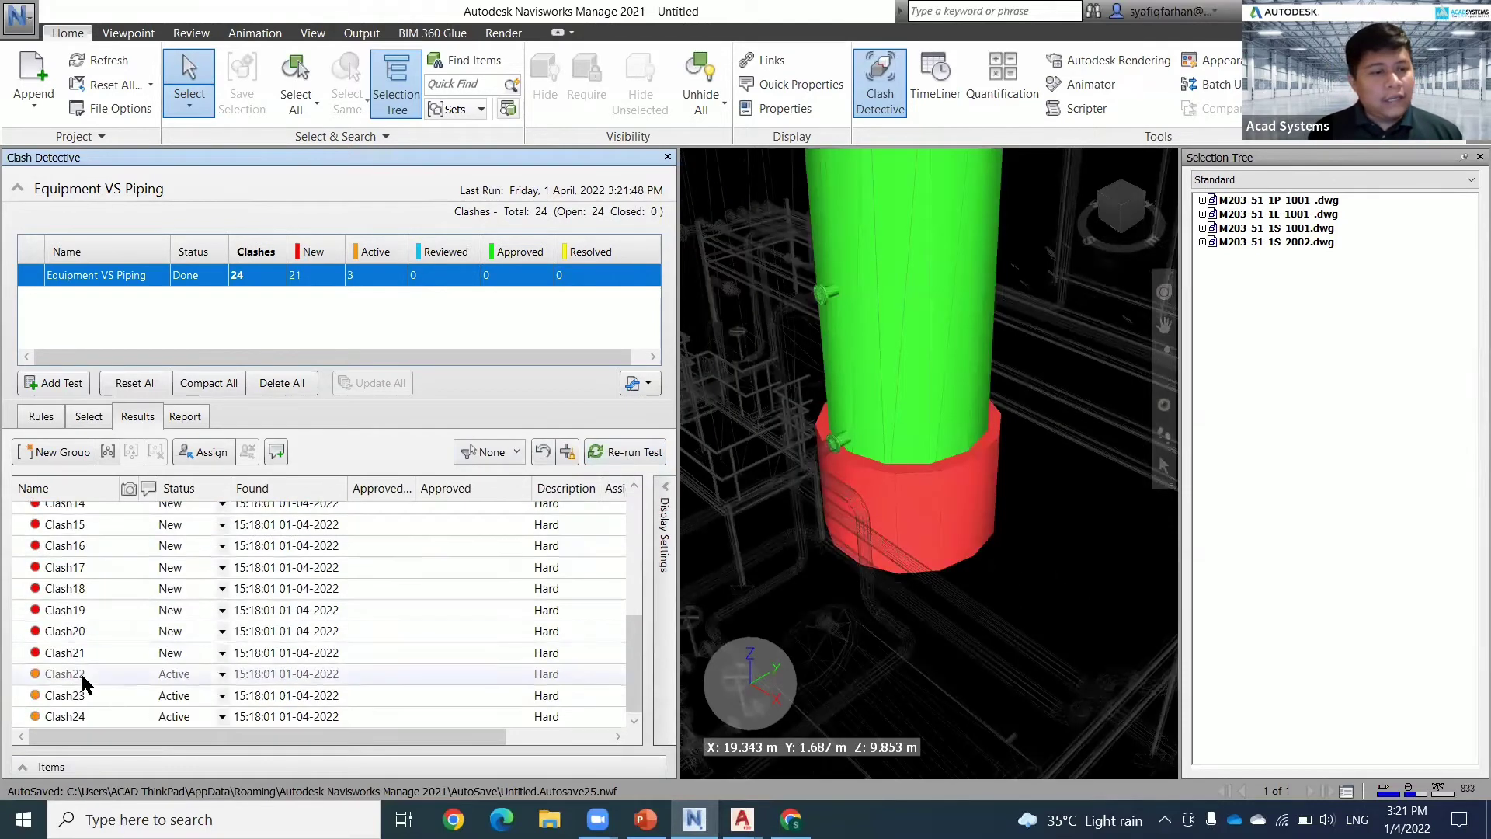
left_click(82, 674)
left_click(80, 655)
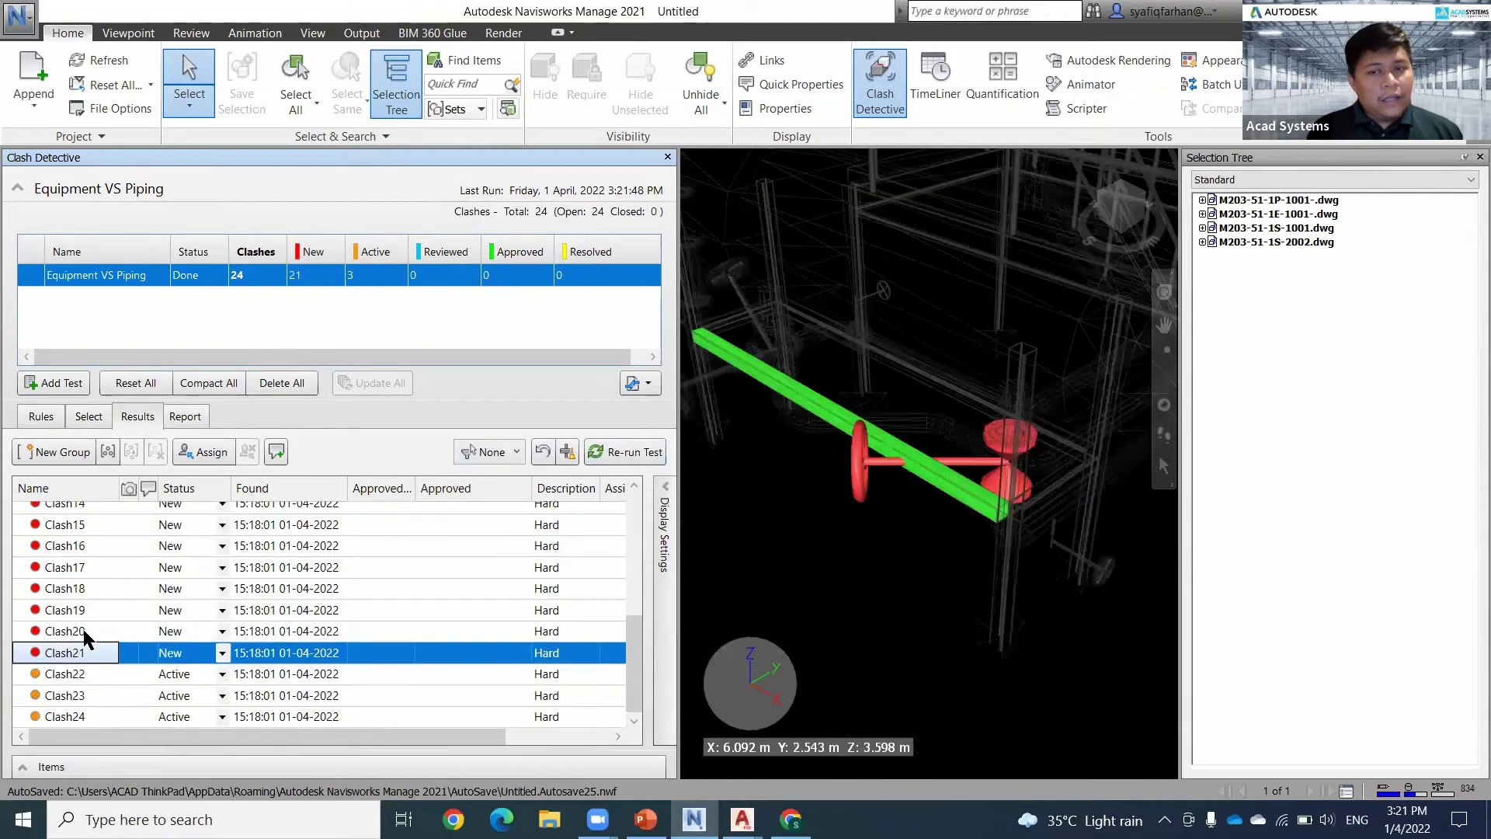
left_click(79, 668)
left_click(84, 648)
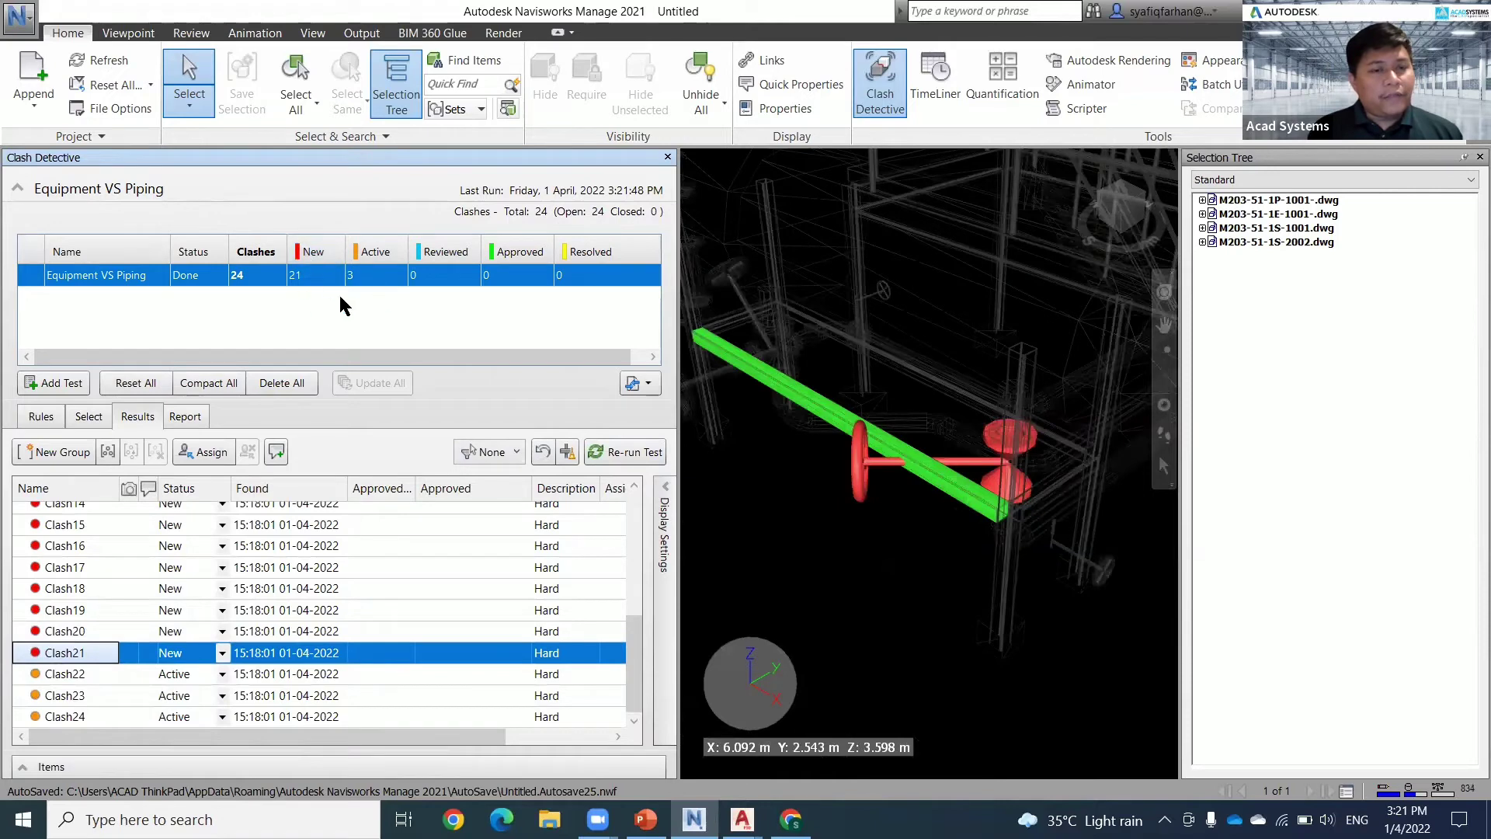
left_click(87, 669)
left_click(86, 651)
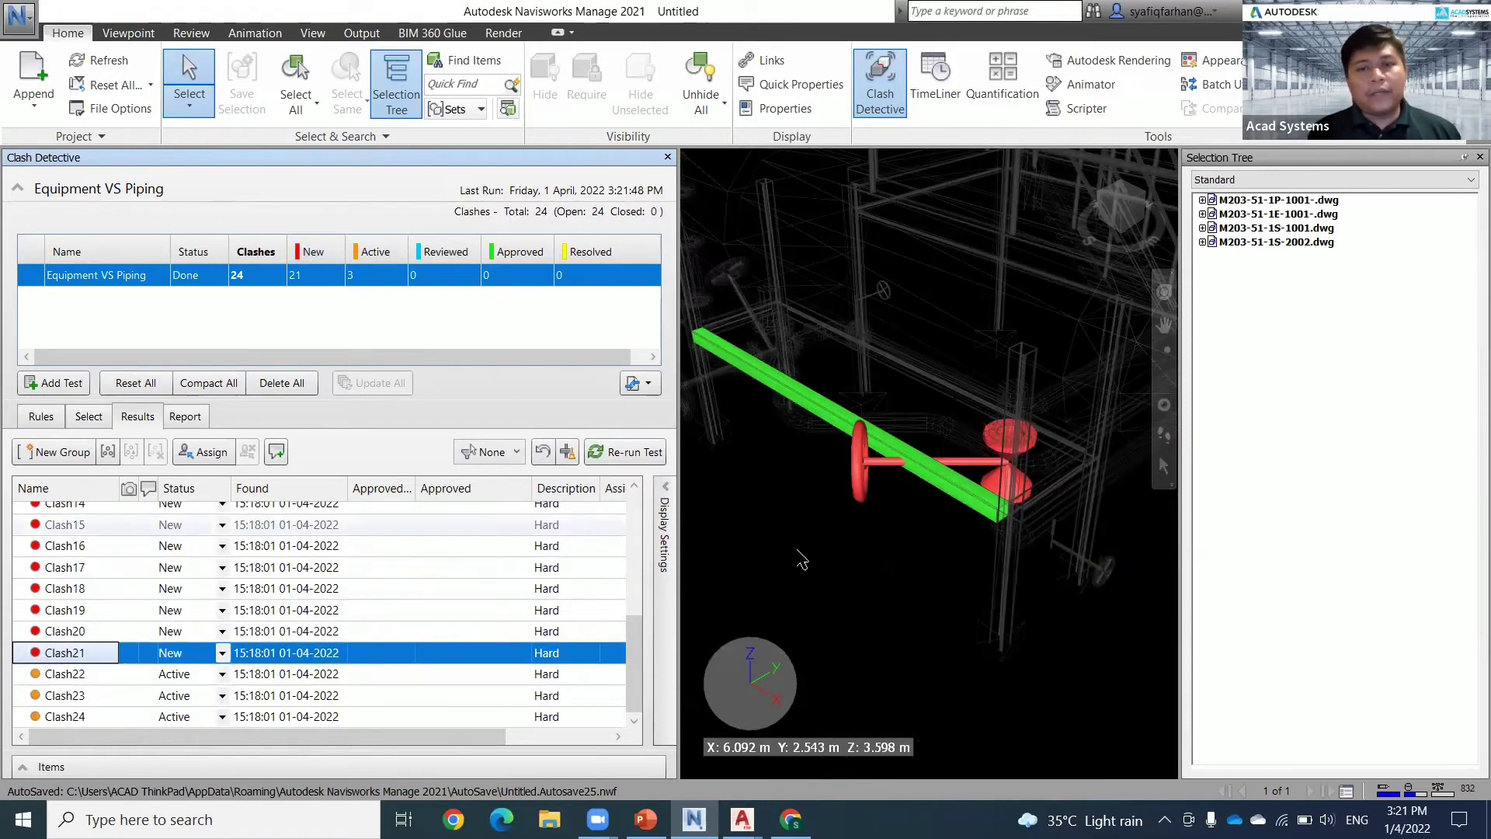
- Switch to AutoCAD Plant 3D and save the M203-51-1P-1001-.dwg piping drawing
left_click(742, 819)
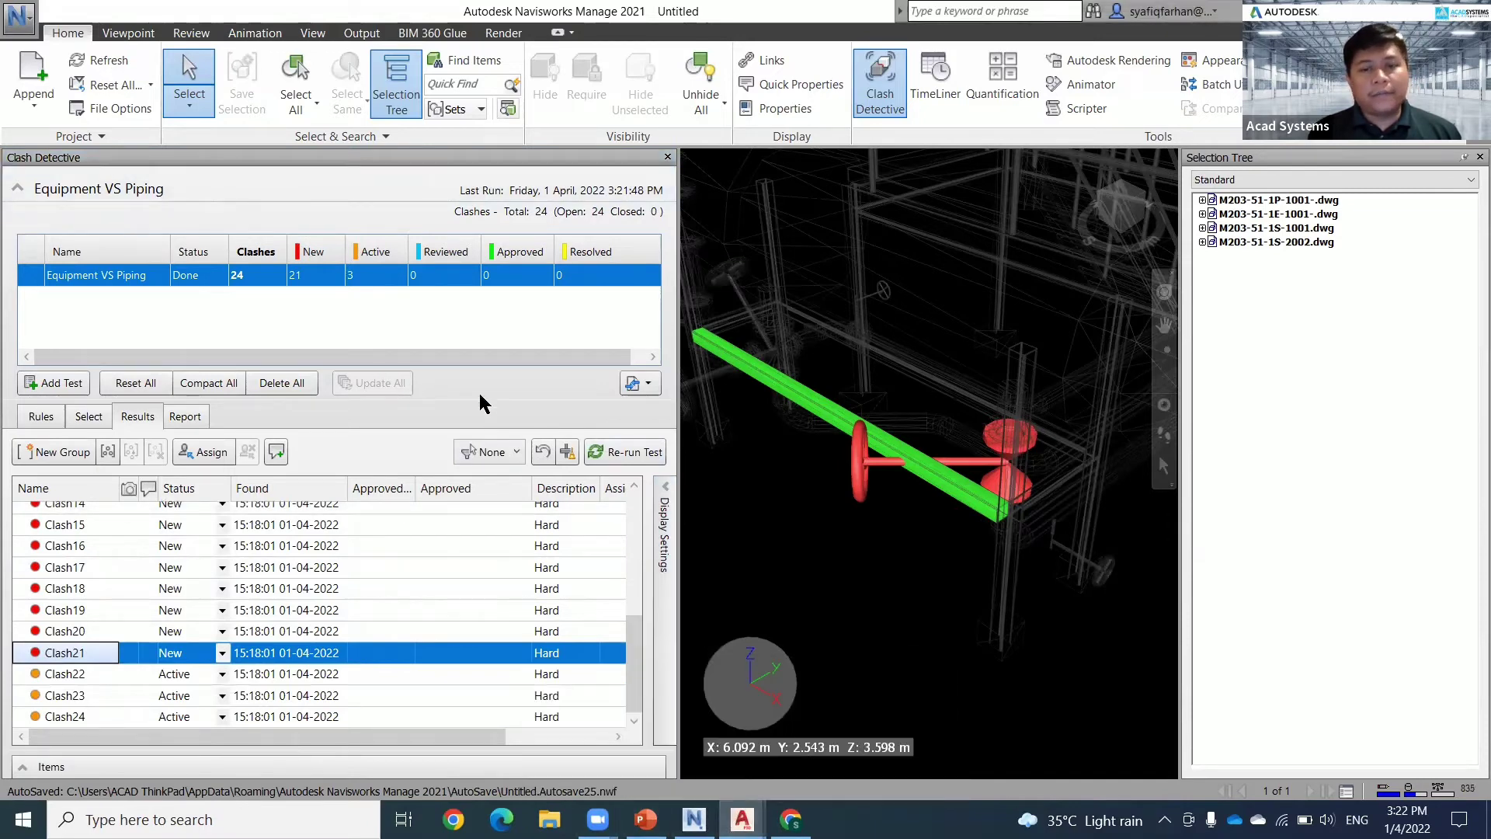
mouse_move(741, 820)
left_click(804, 749)
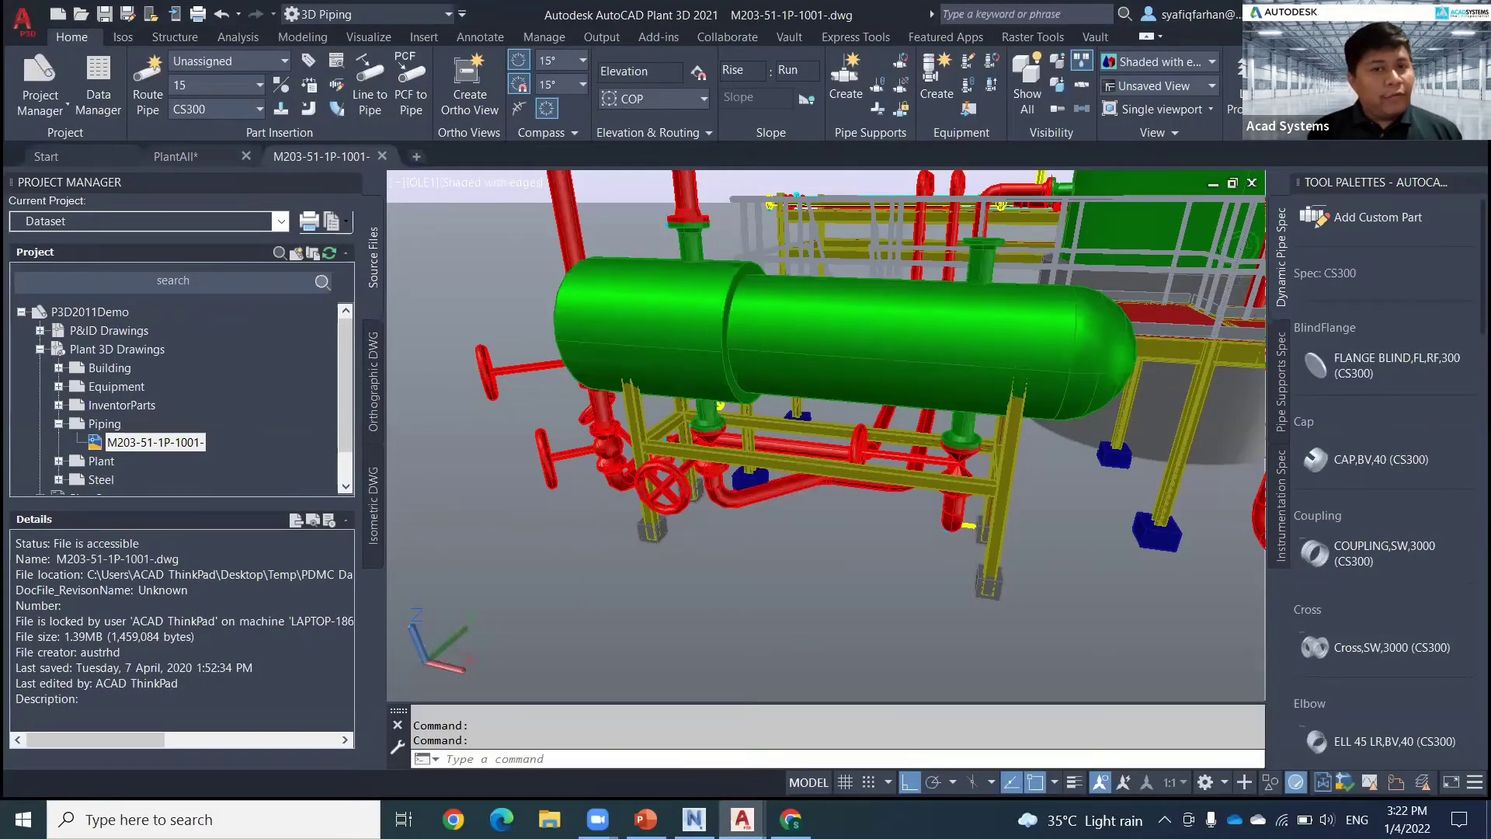
key("ctrl+s")
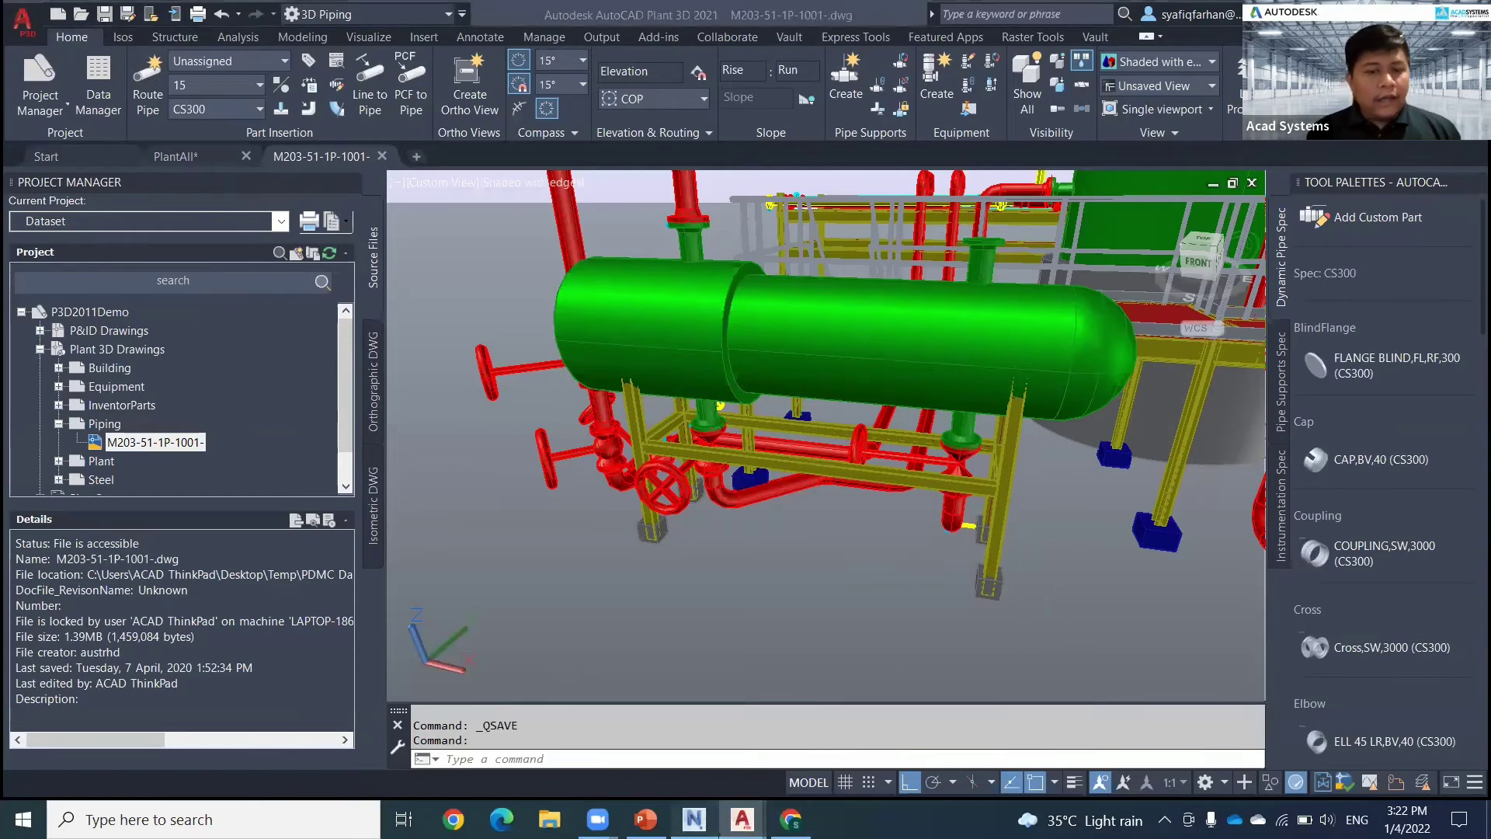
- Switch back to Navisworks Manage, refresh the model files and re-run the Equipment VS Piping test
left_click(694, 820)
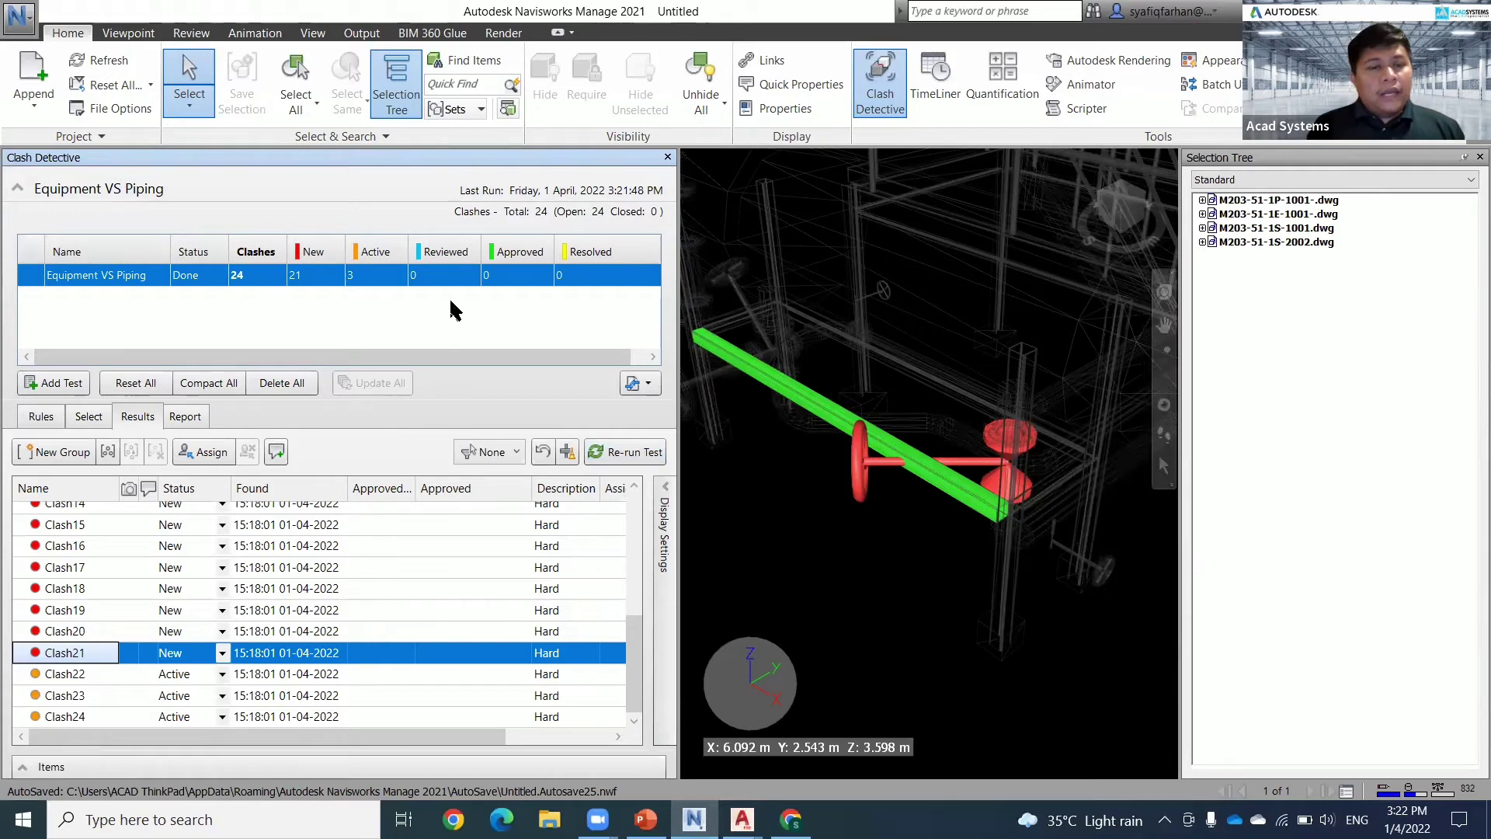
left_click(98, 62)
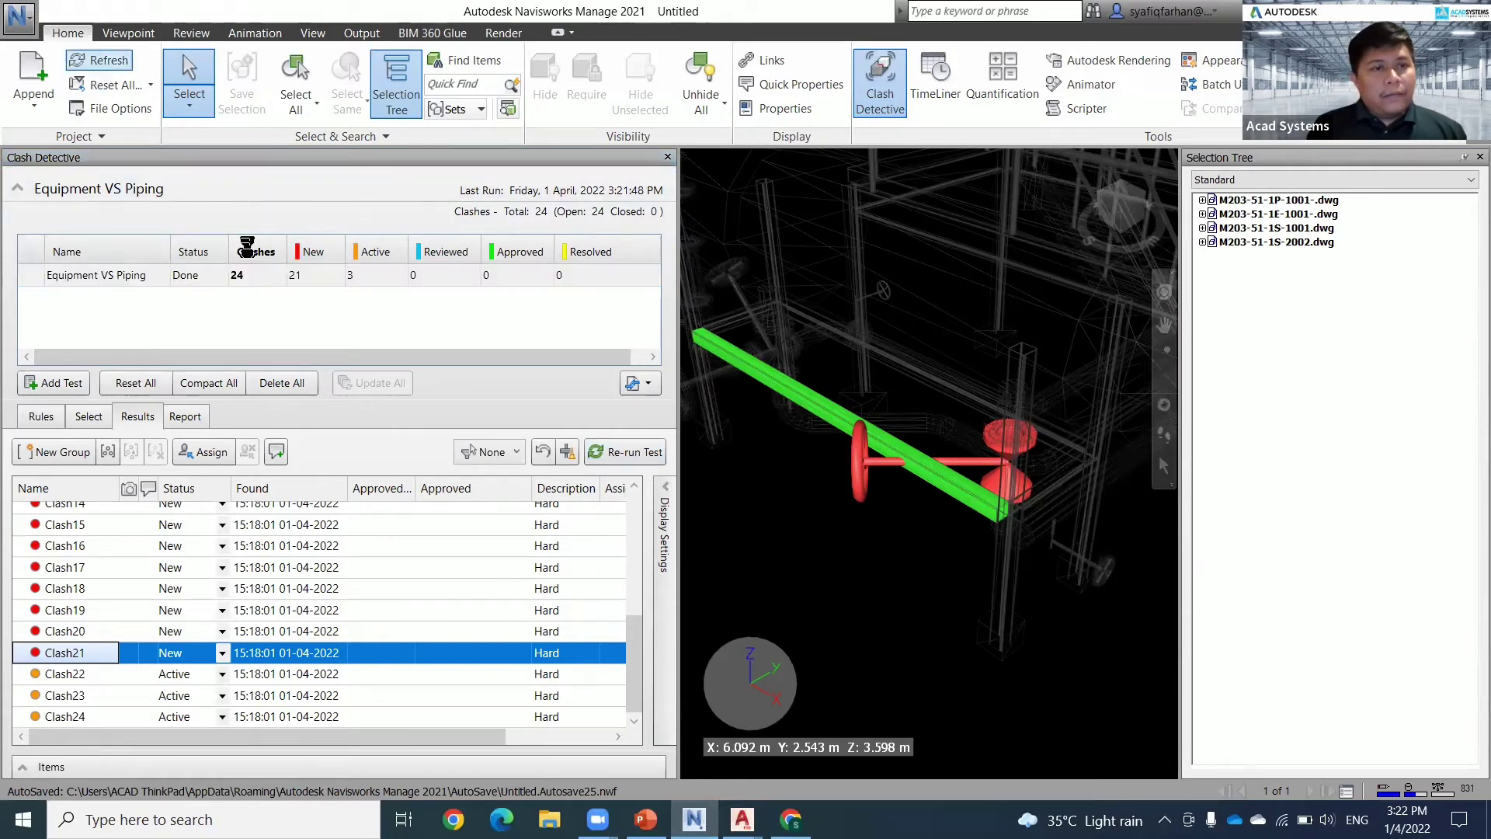
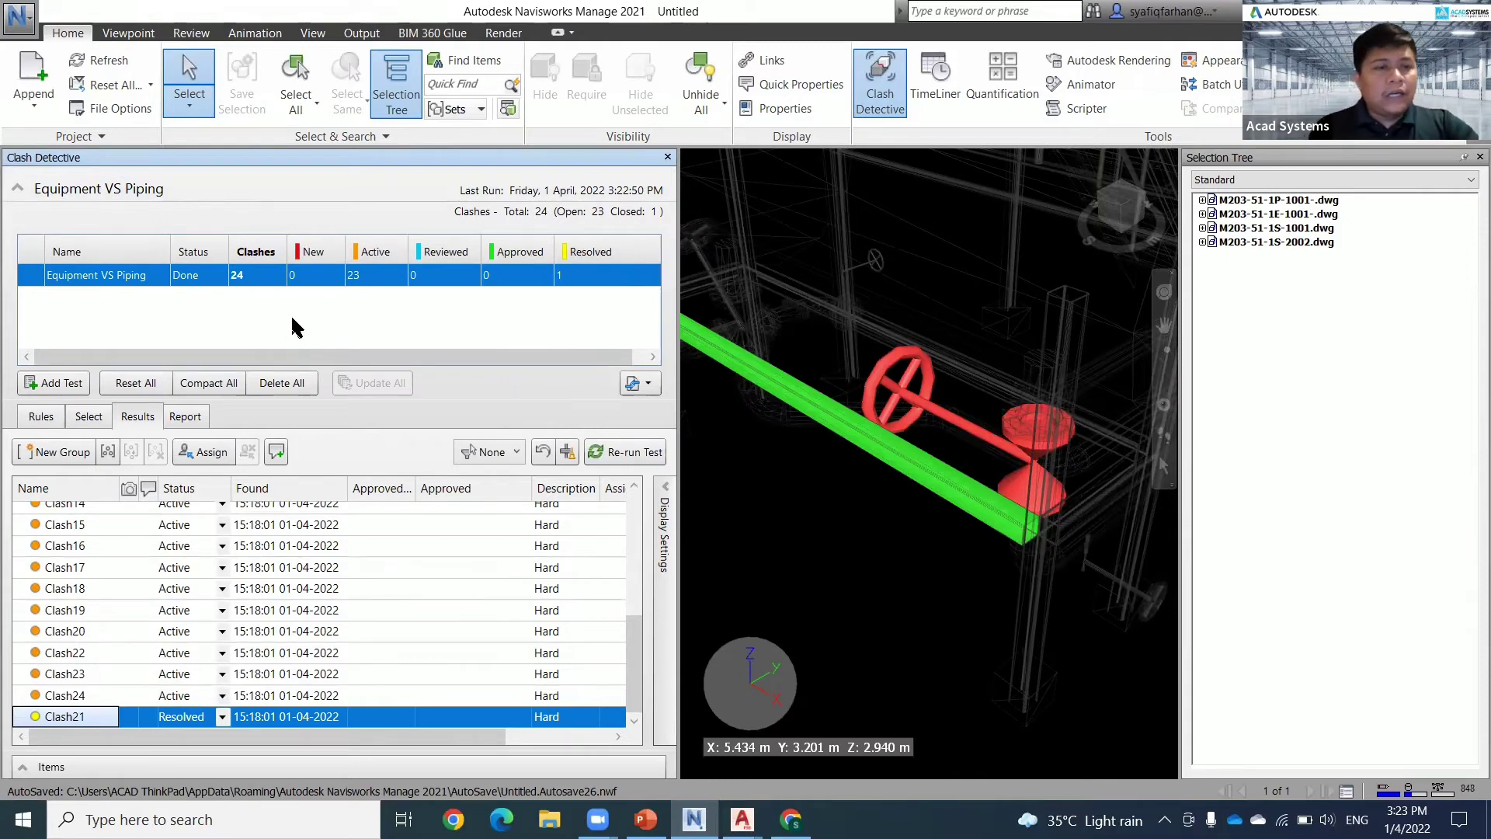
- Review the clash report contents and include Item Path in the report
left_click(184, 419)
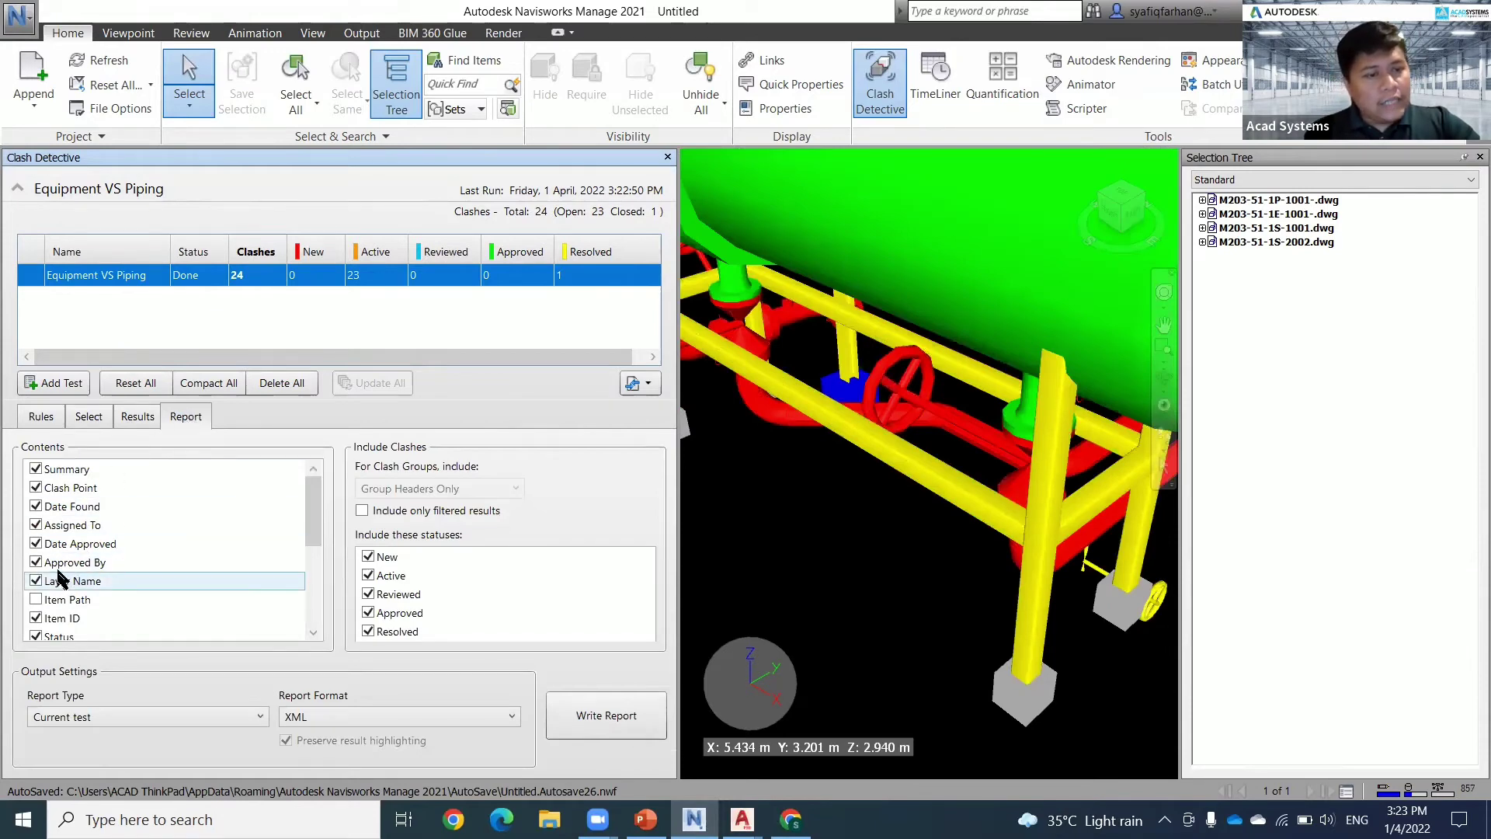
scroll(68, 563, "down", 5)
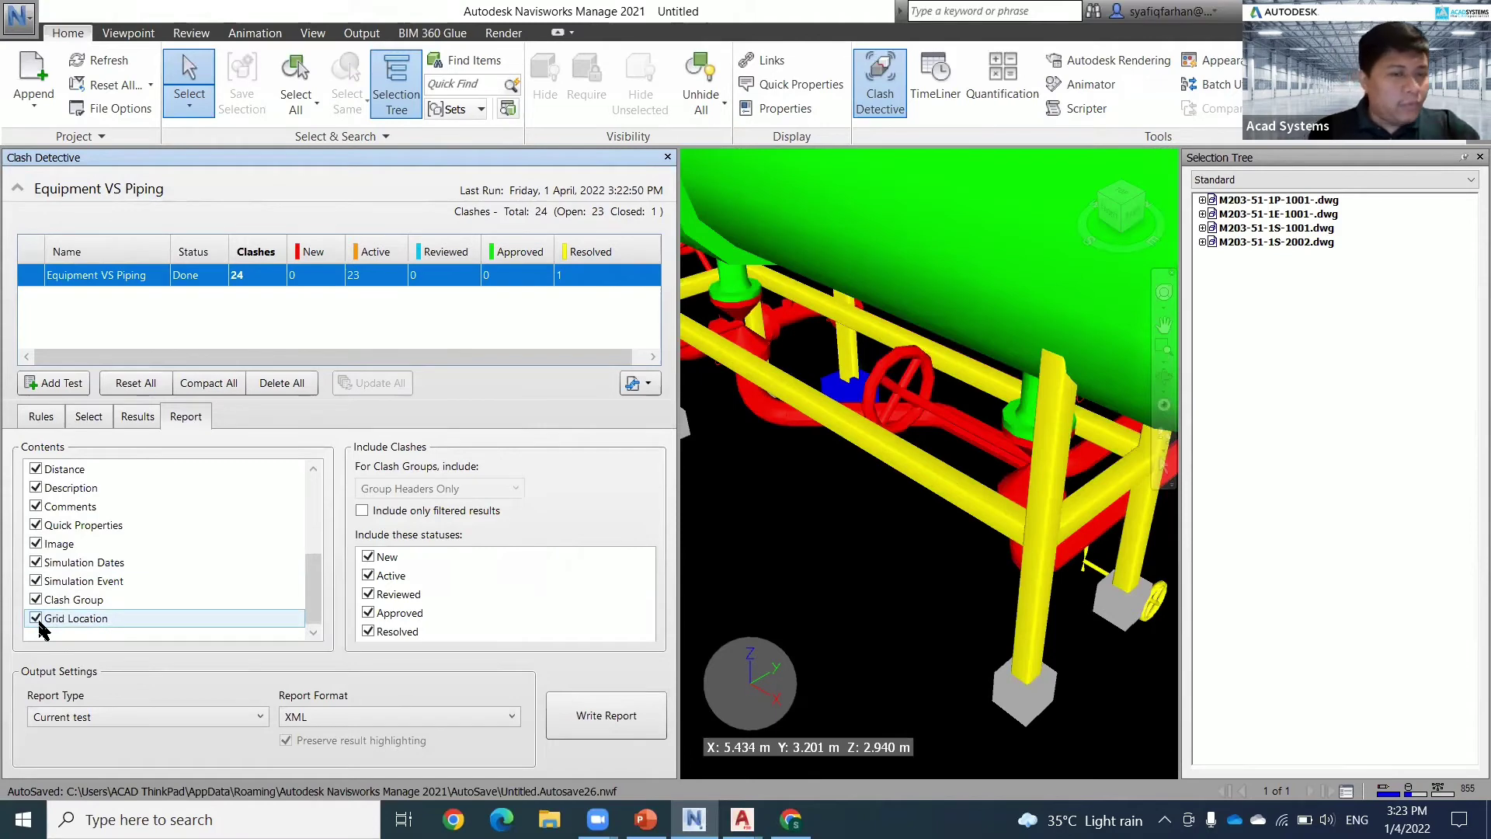
scroll(37, 621, "up", 5)
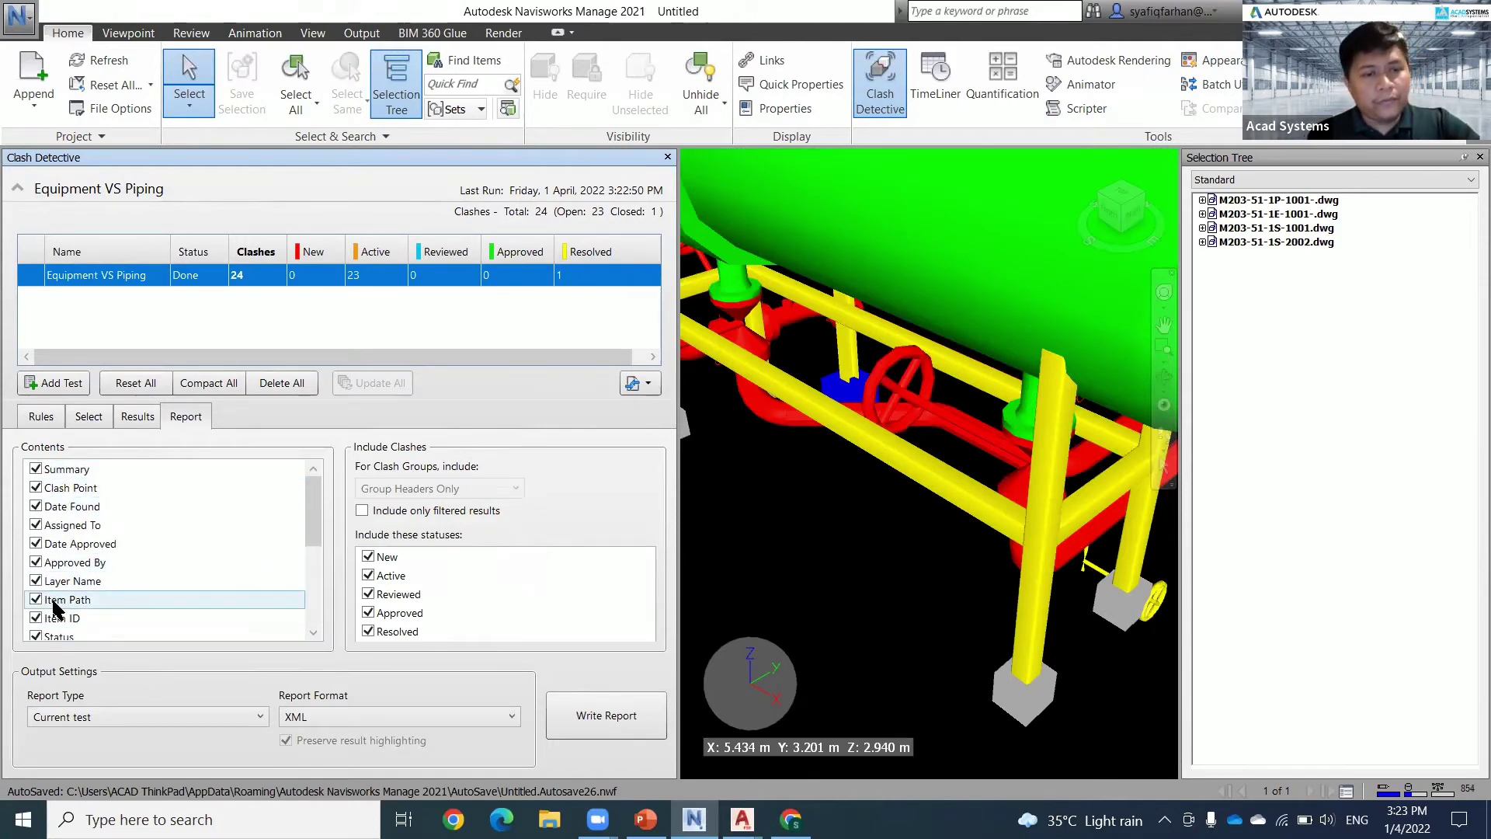
- Return to the clash results and assign Clash1 to ST Team
left_click(138, 417)
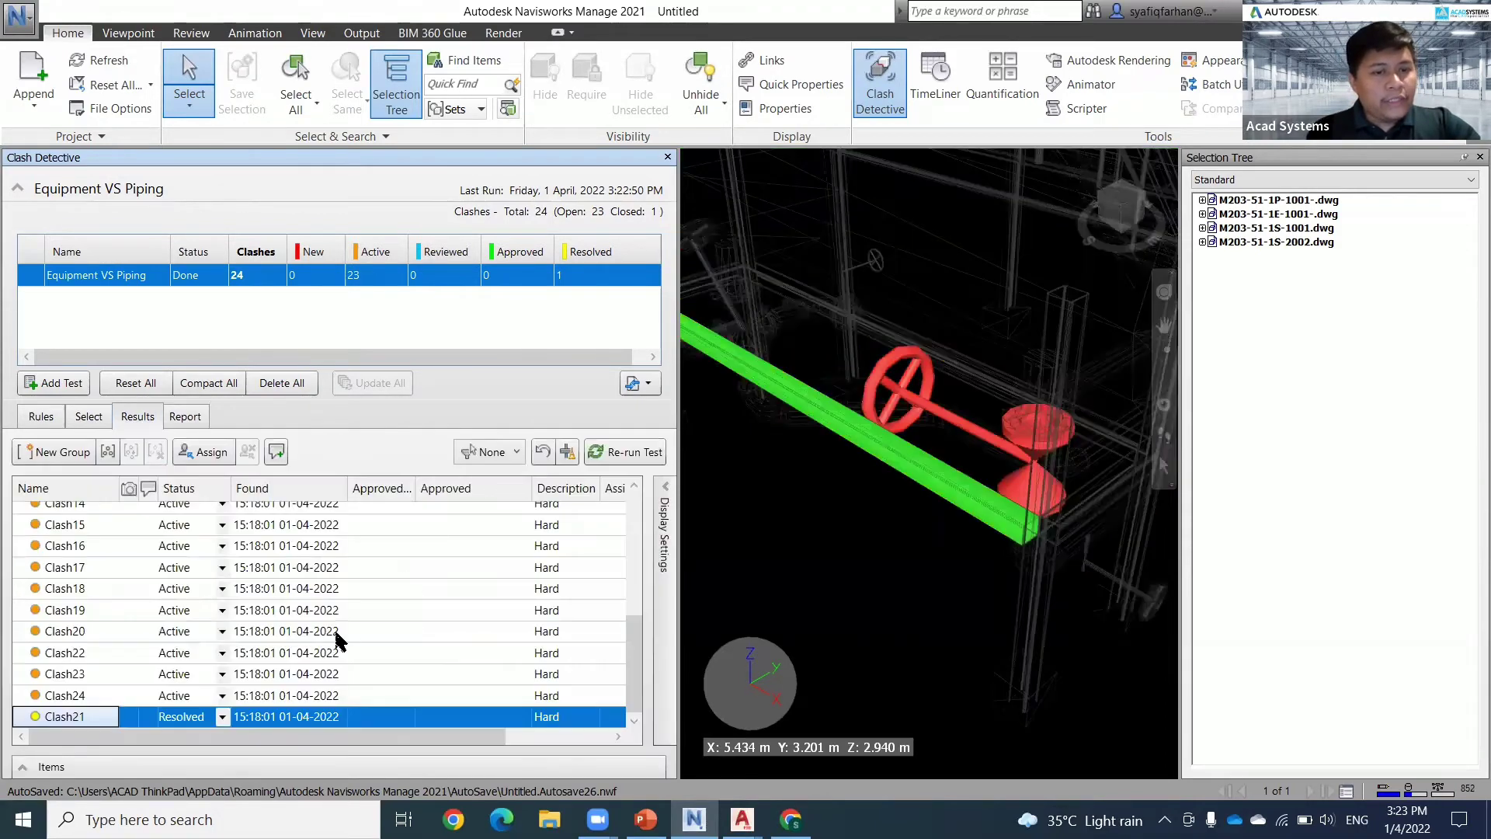
left_click(549, 738)
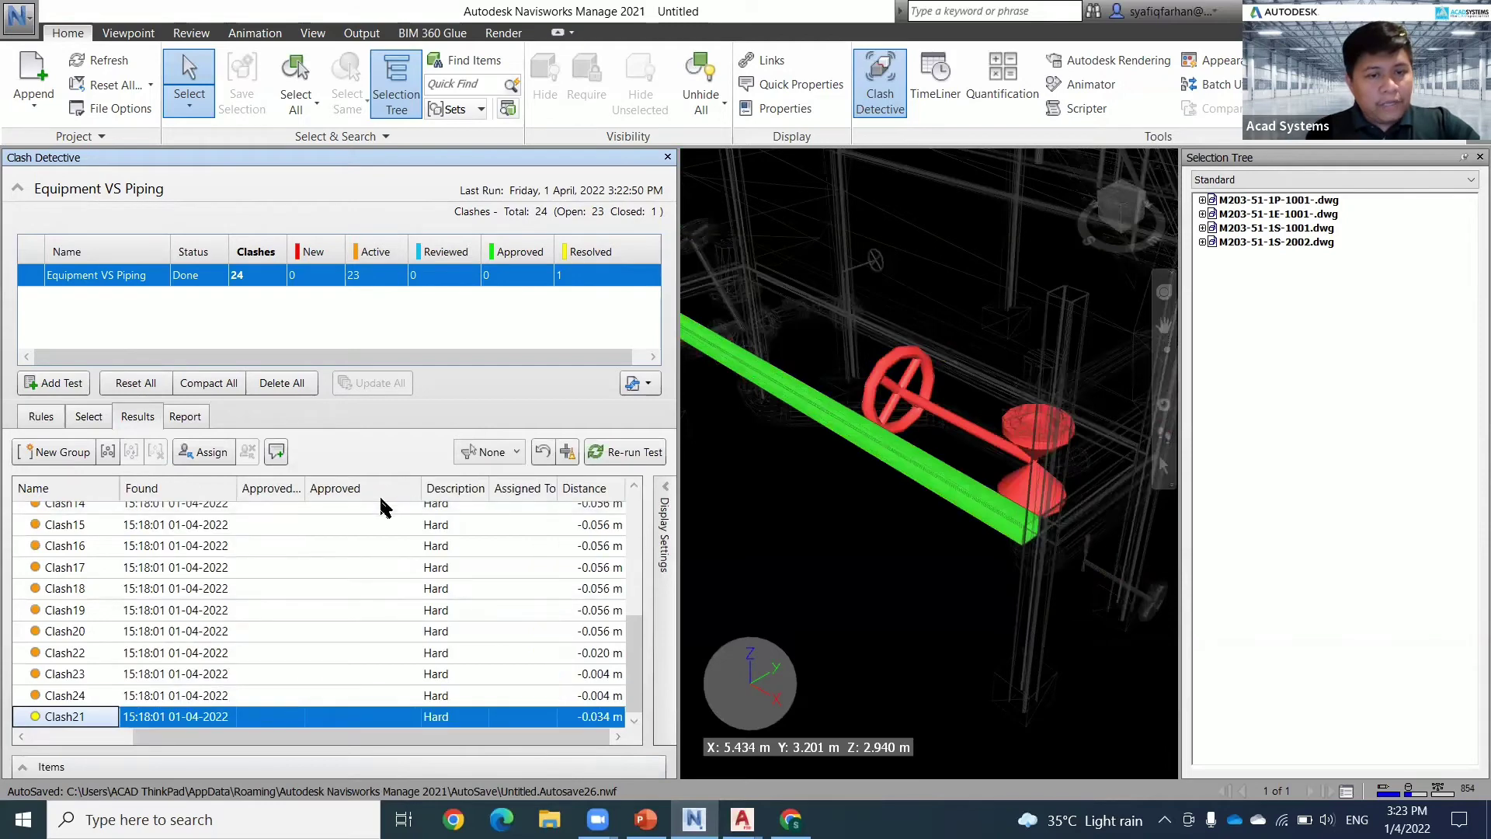
scroll(533, 593, "up", 5)
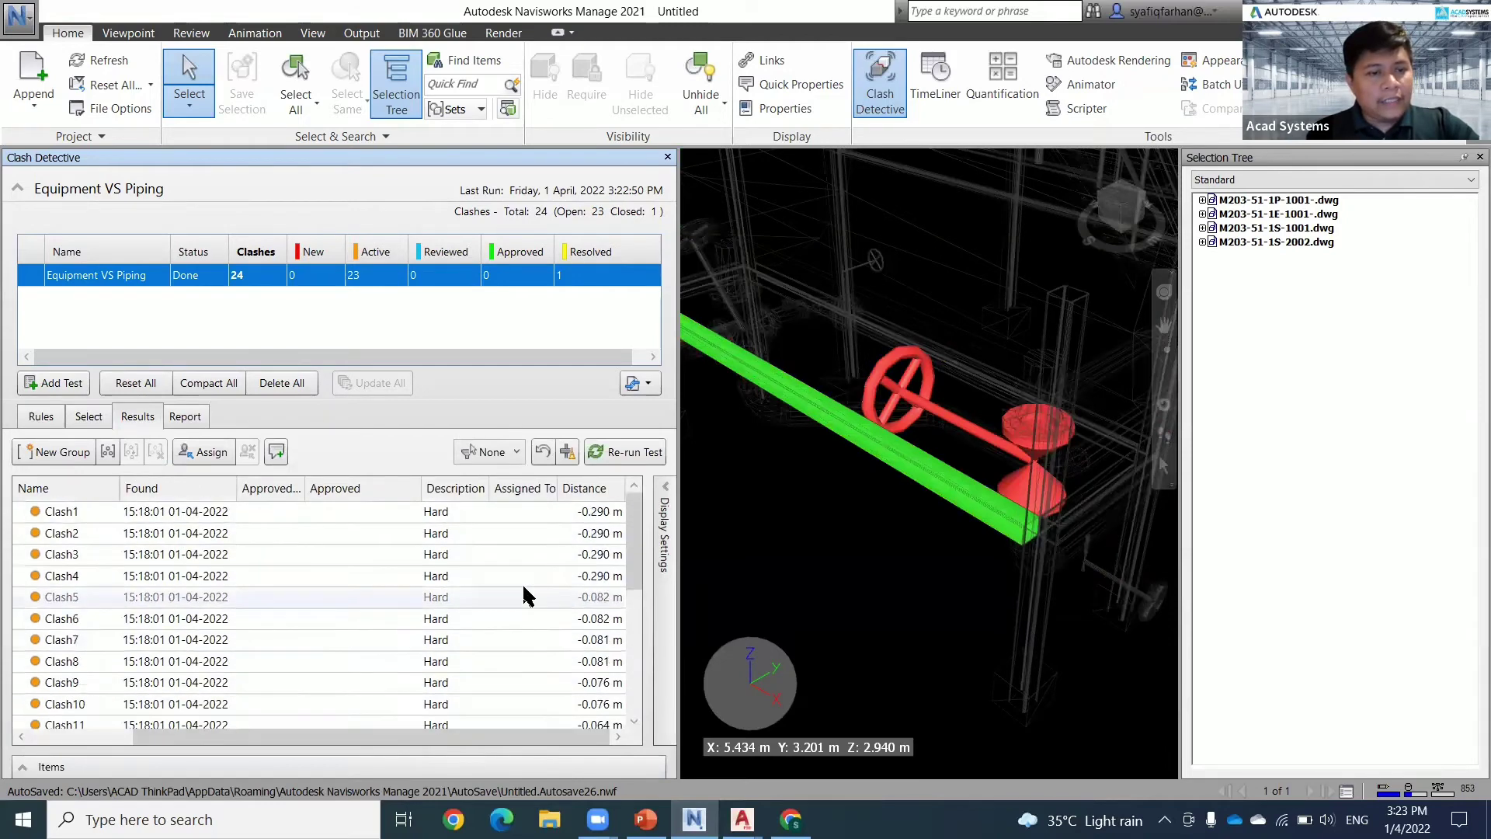
left_click(522, 513)
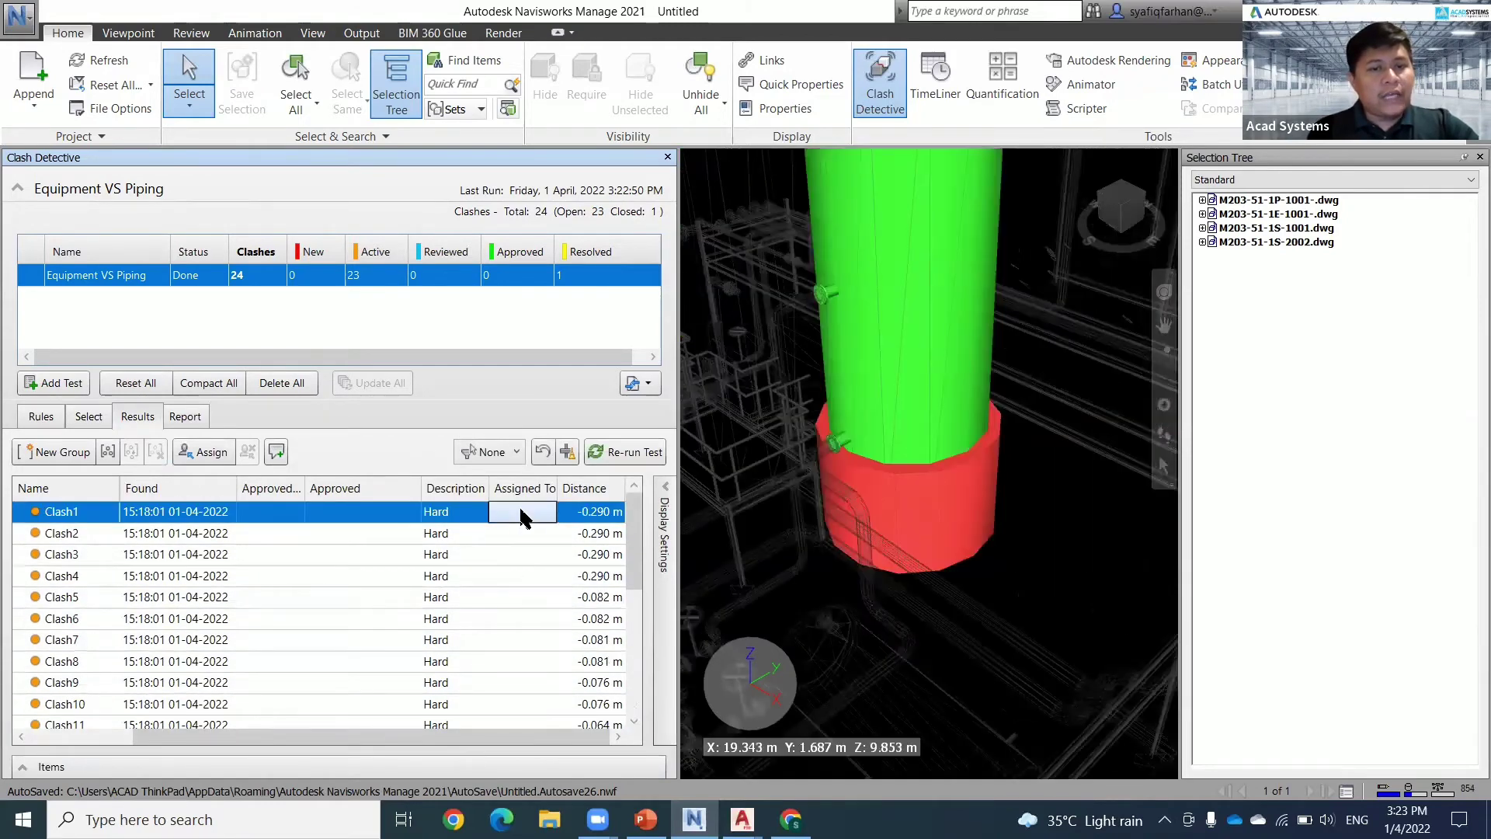
right_click(522, 513)
left_click(553, 598)
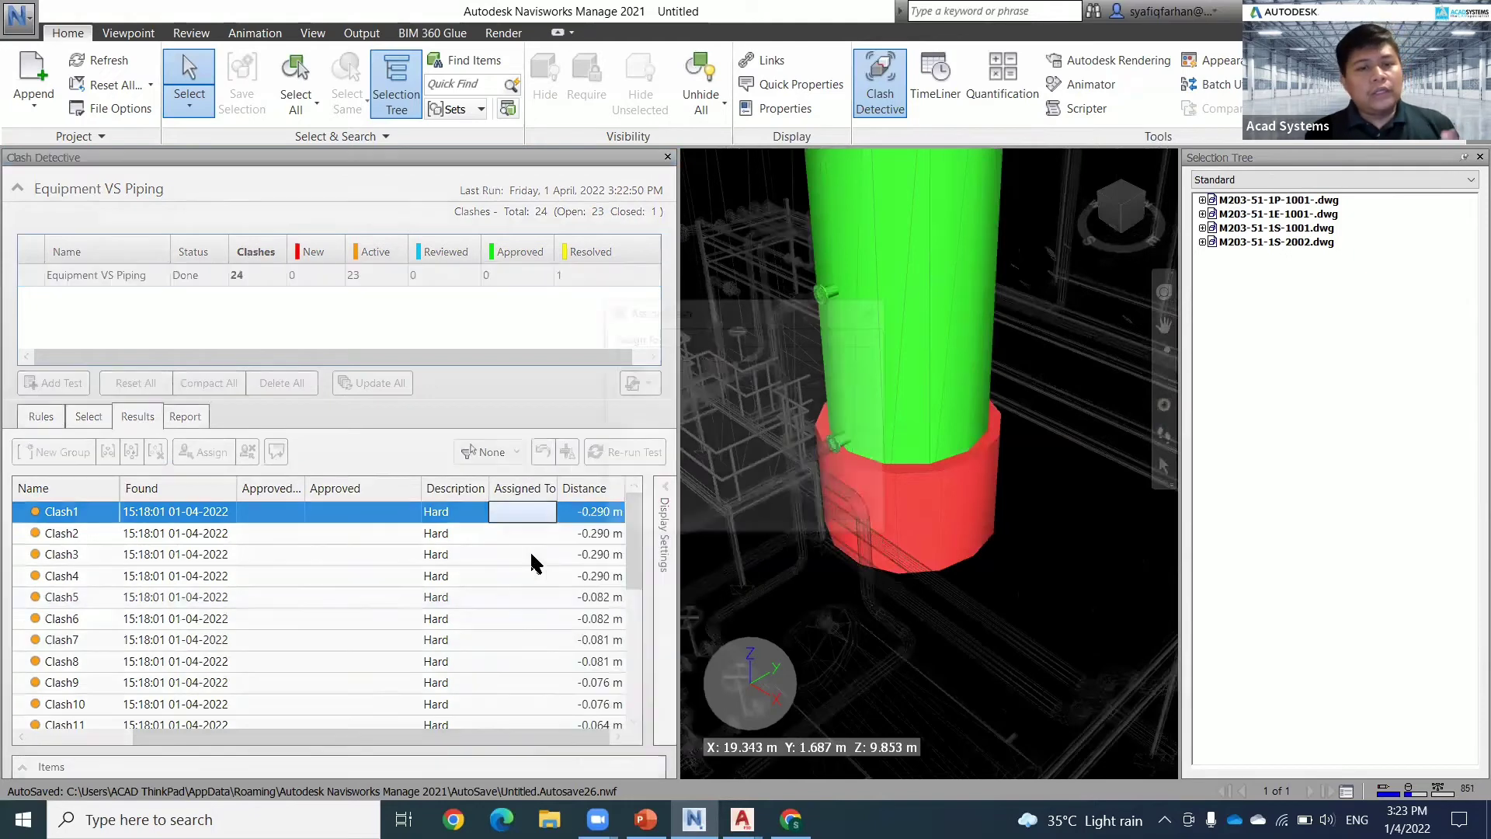
type("ST Team")
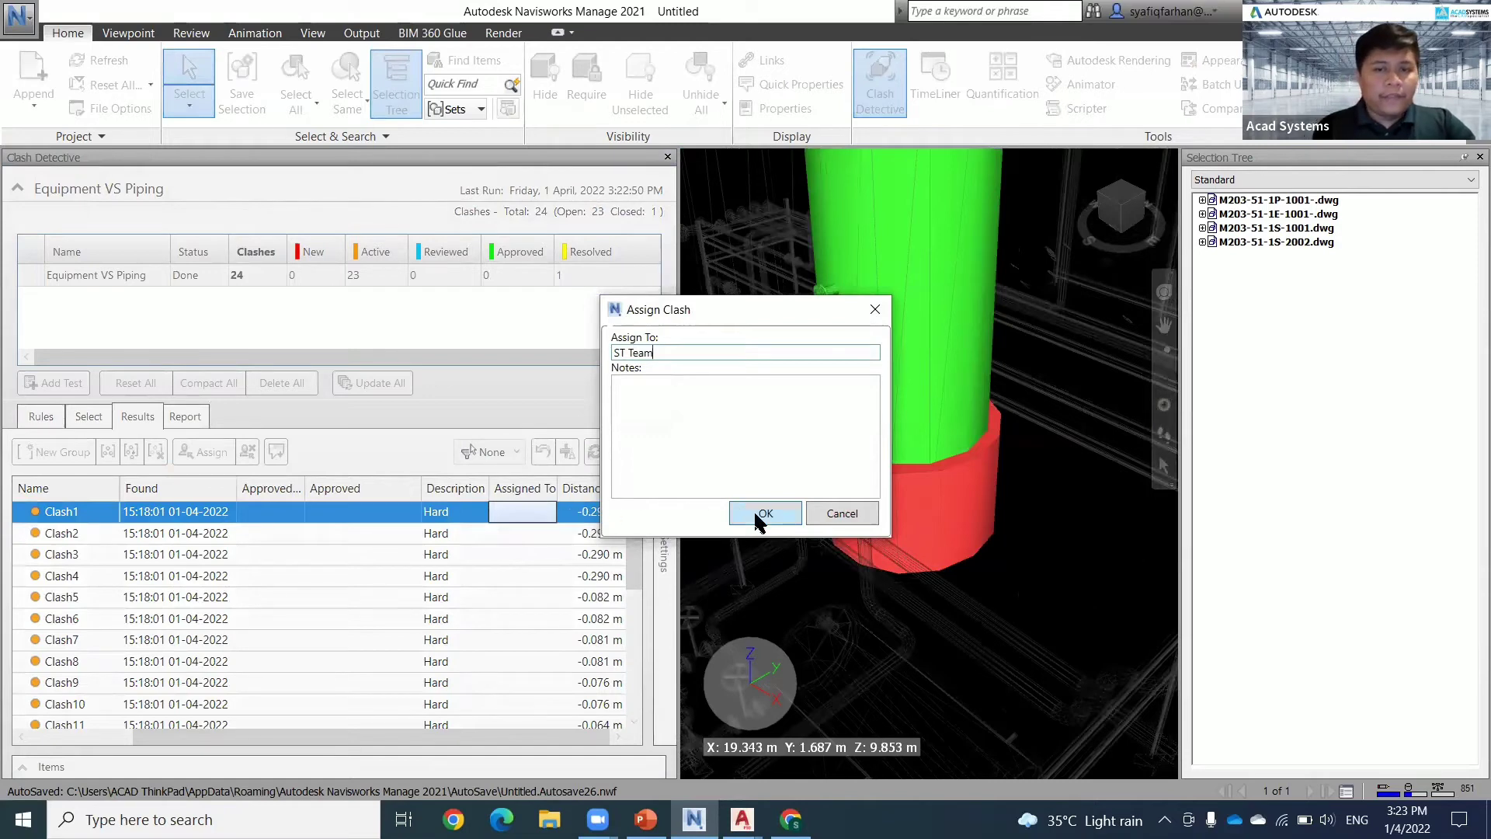
left_click(757, 519)
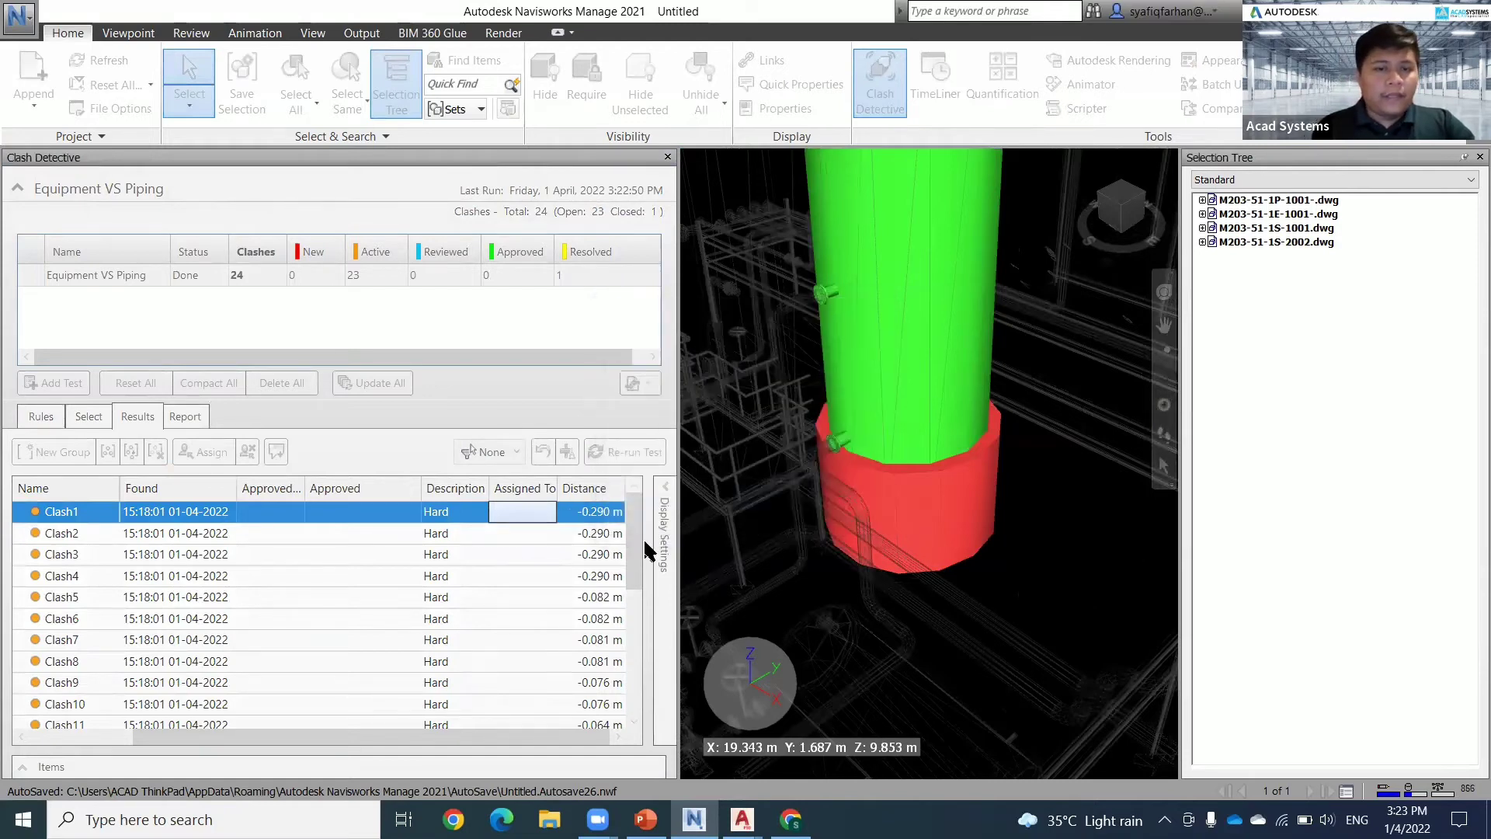
- Assign Clash2 through Clash10 together to ST Team
left_click(499, 598)
left_click(526, 533)
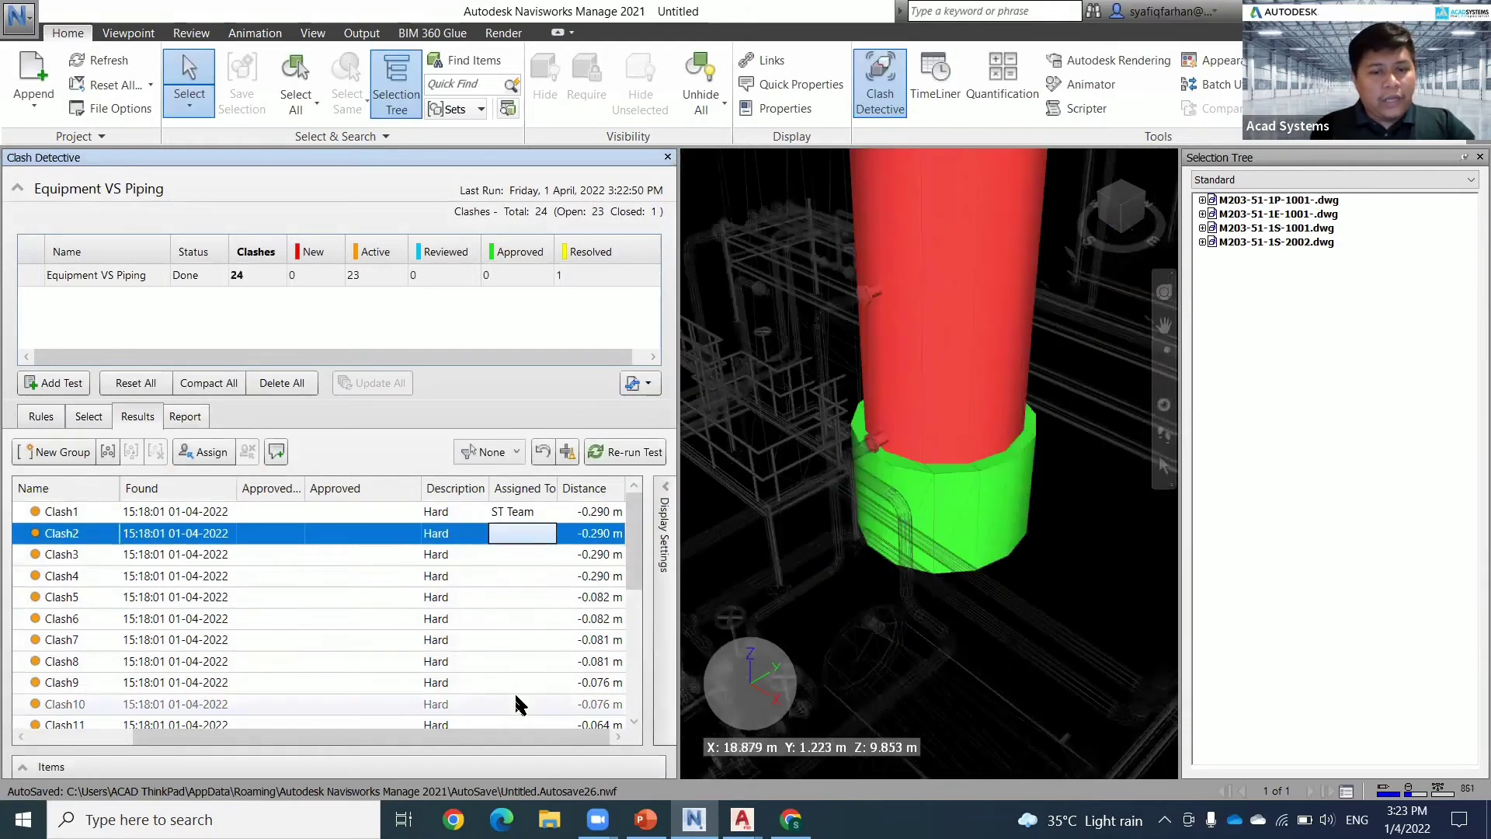
left_click(518, 704, "shift")
right_click(519, 704)
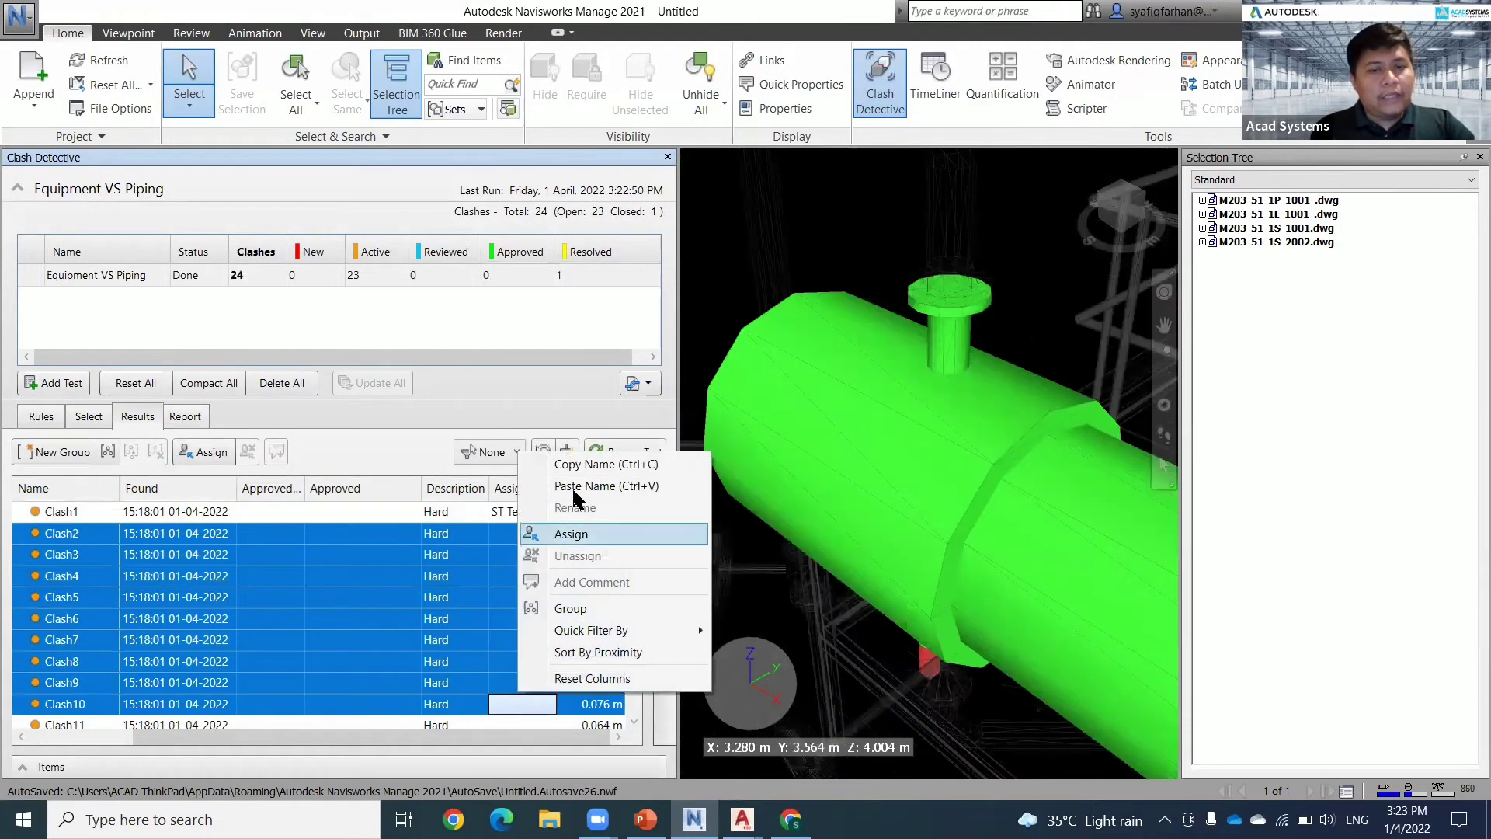
left_click(577, 534)
type("ST Team")
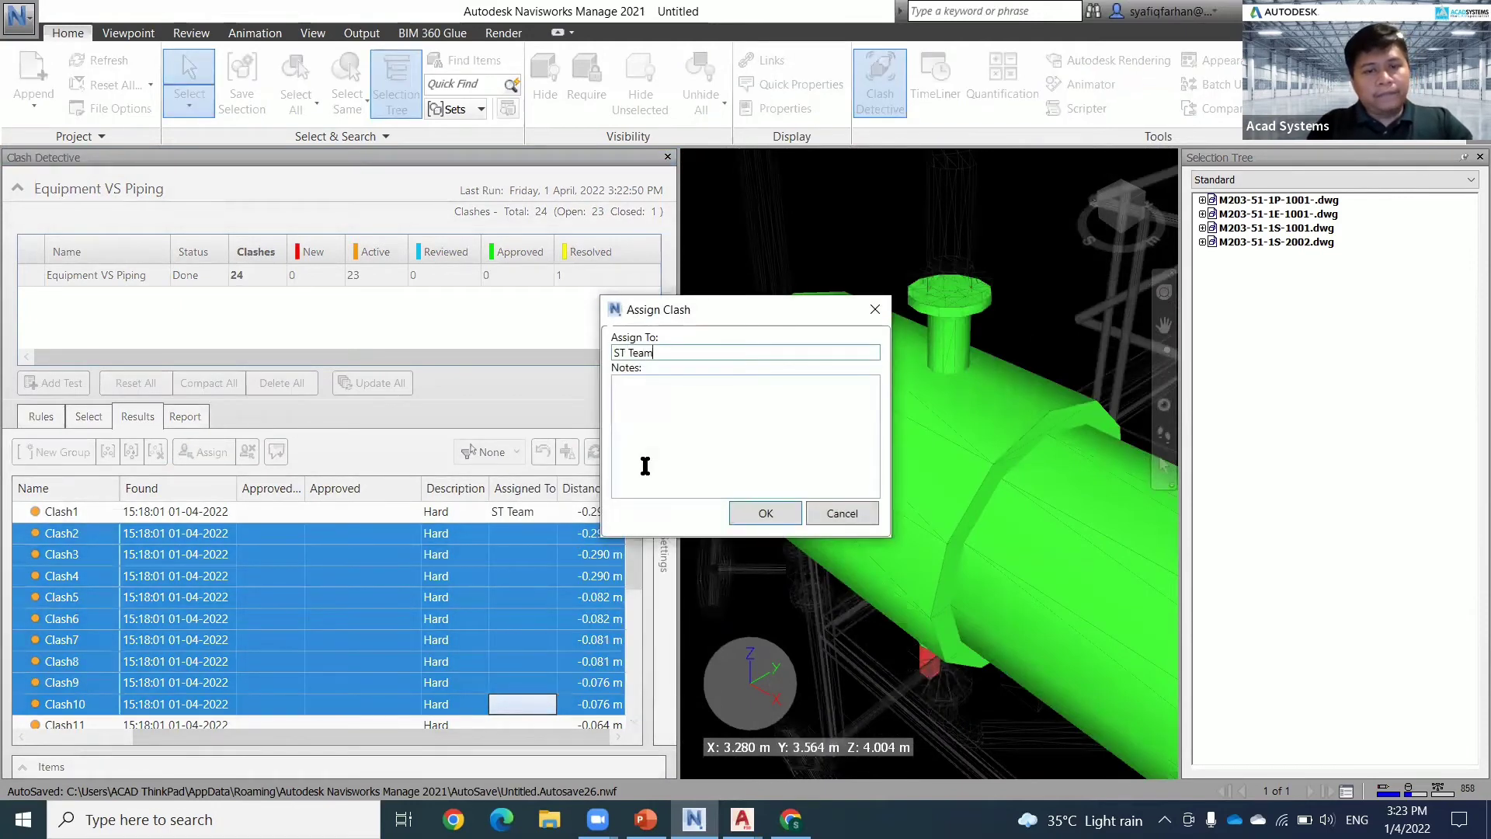
key("Return")
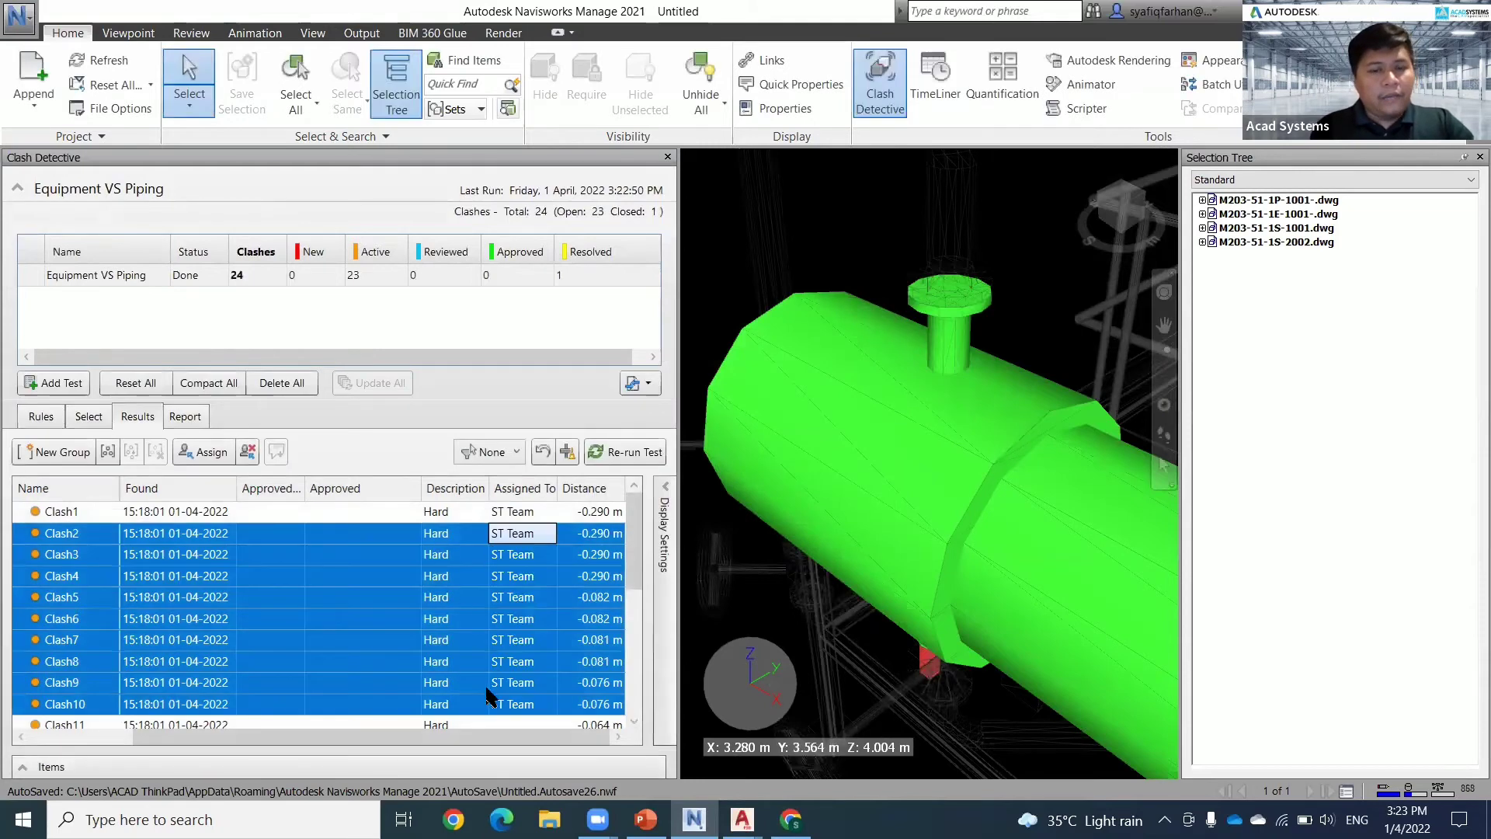
- Widen the Approved By column in the clash results and look over the approval, assignment and status columns
left_click(355, 599)
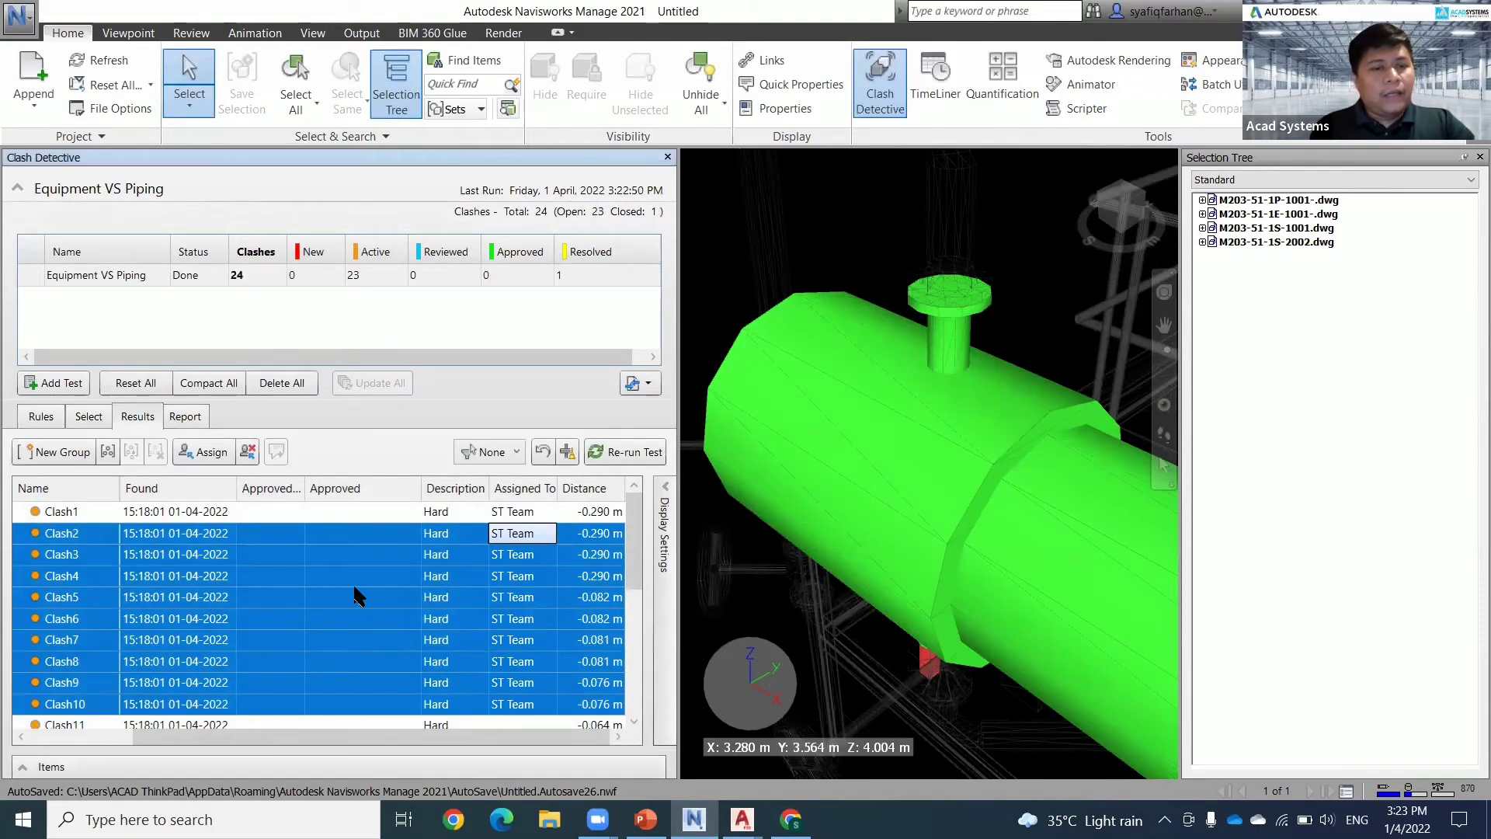
left_click_drag(300, 484, 334, 487)
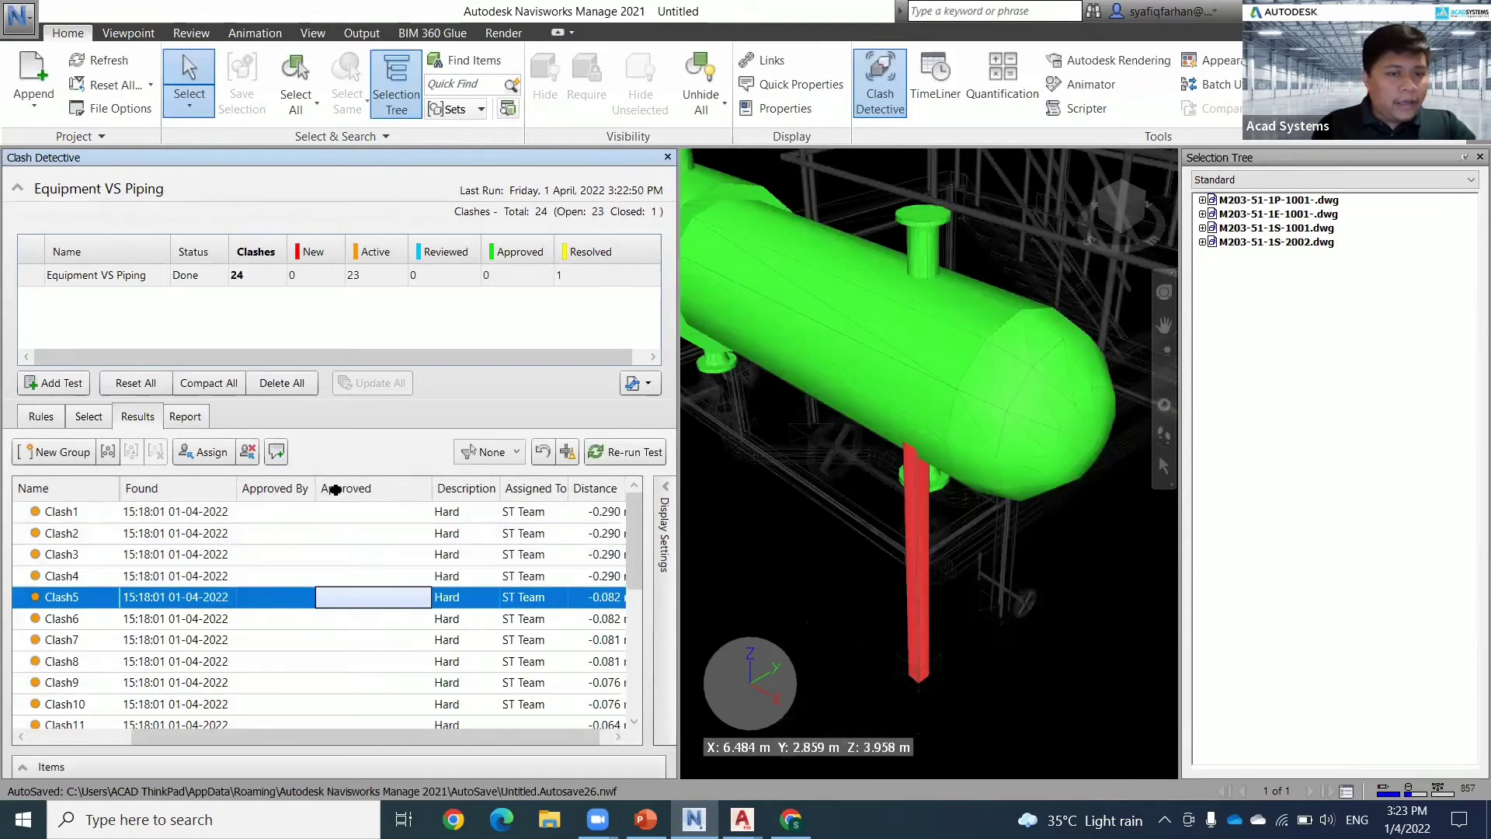
left_click(317, 533)
left_click(305, 575)
left_click(295, 645)
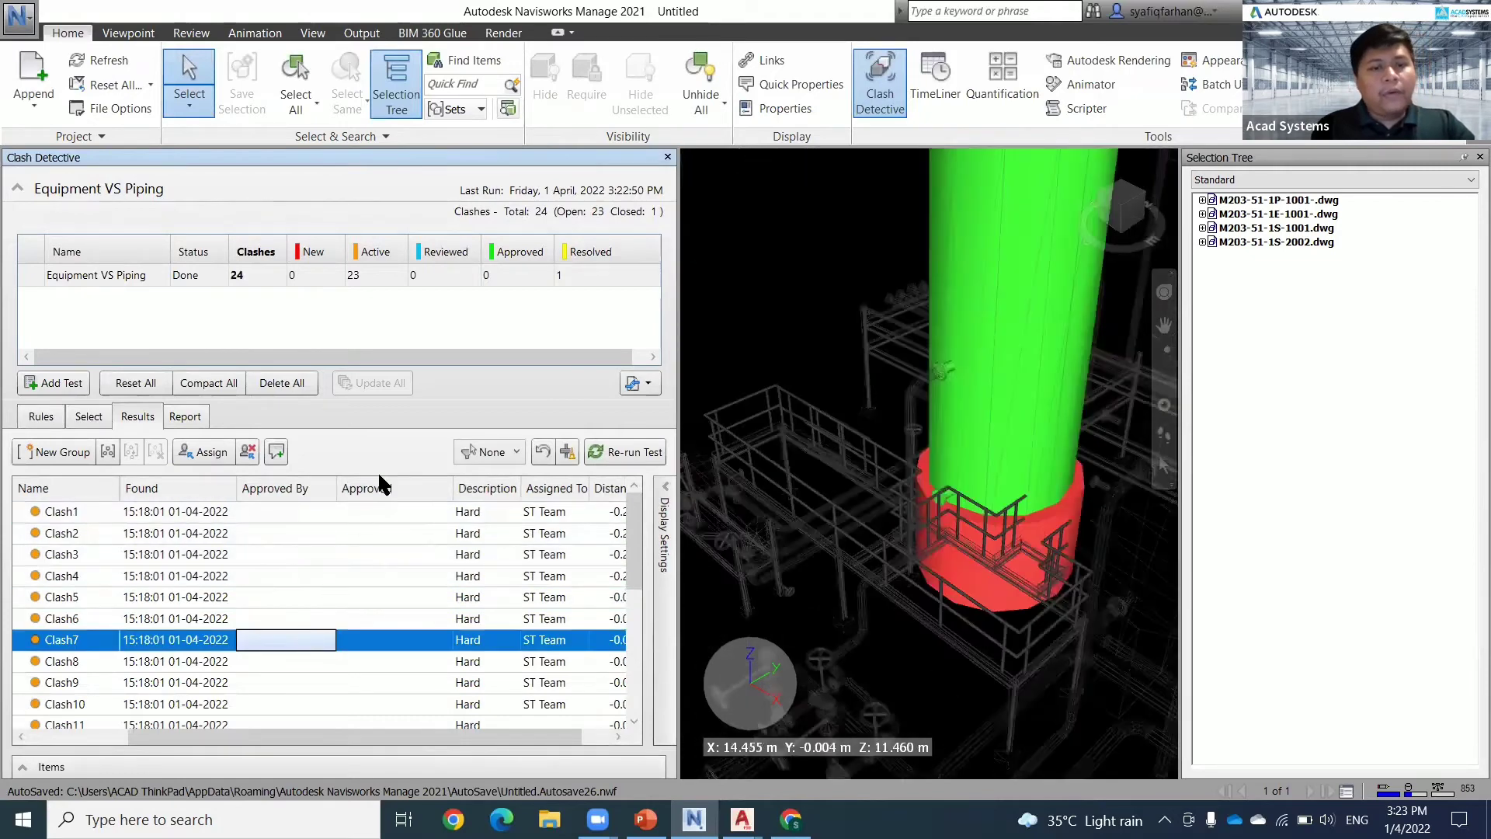
left_click(619, 736)
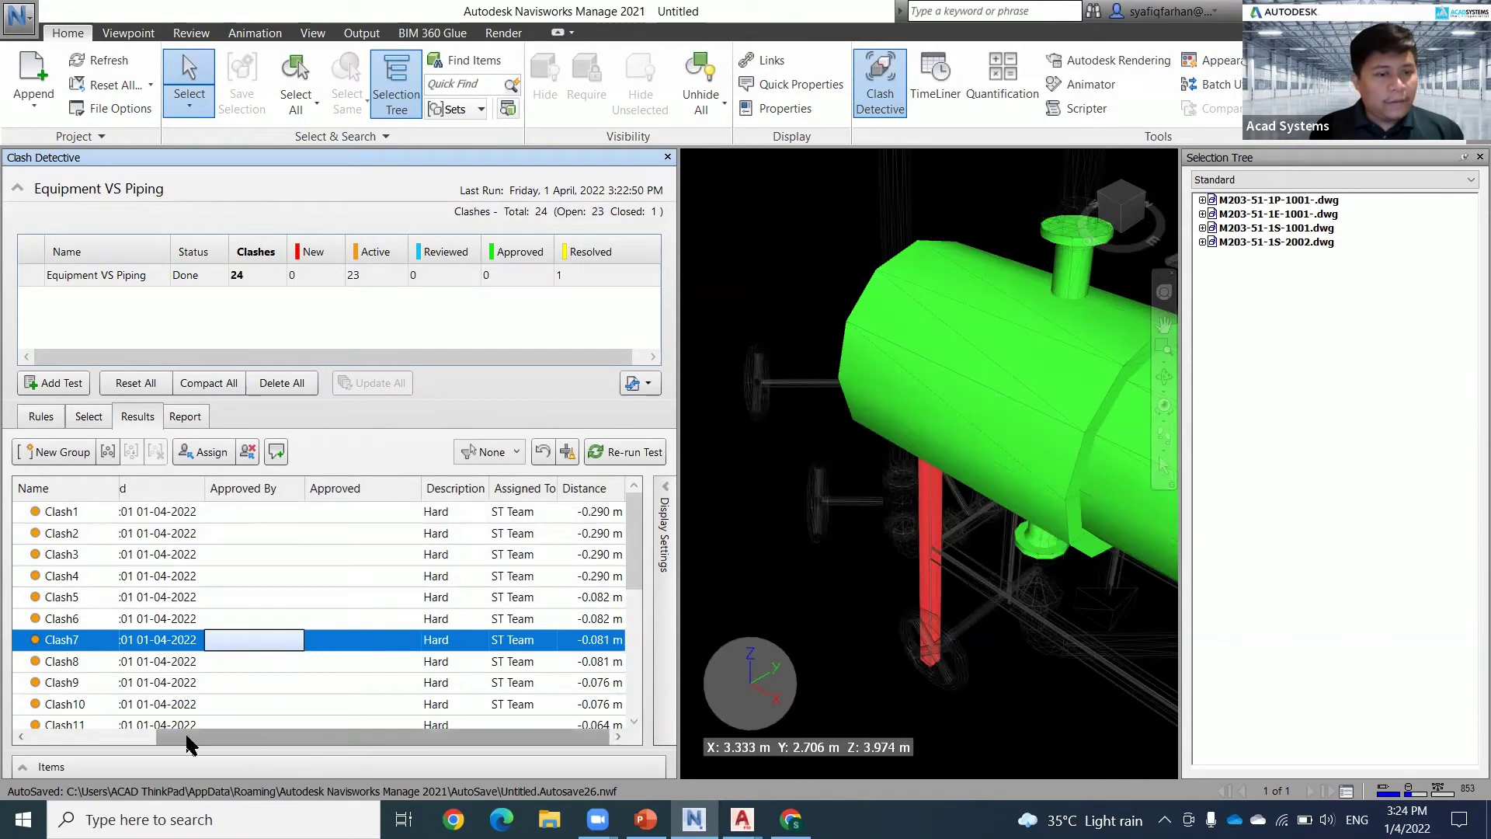
left_click_drag(233, 739, 53, 725)
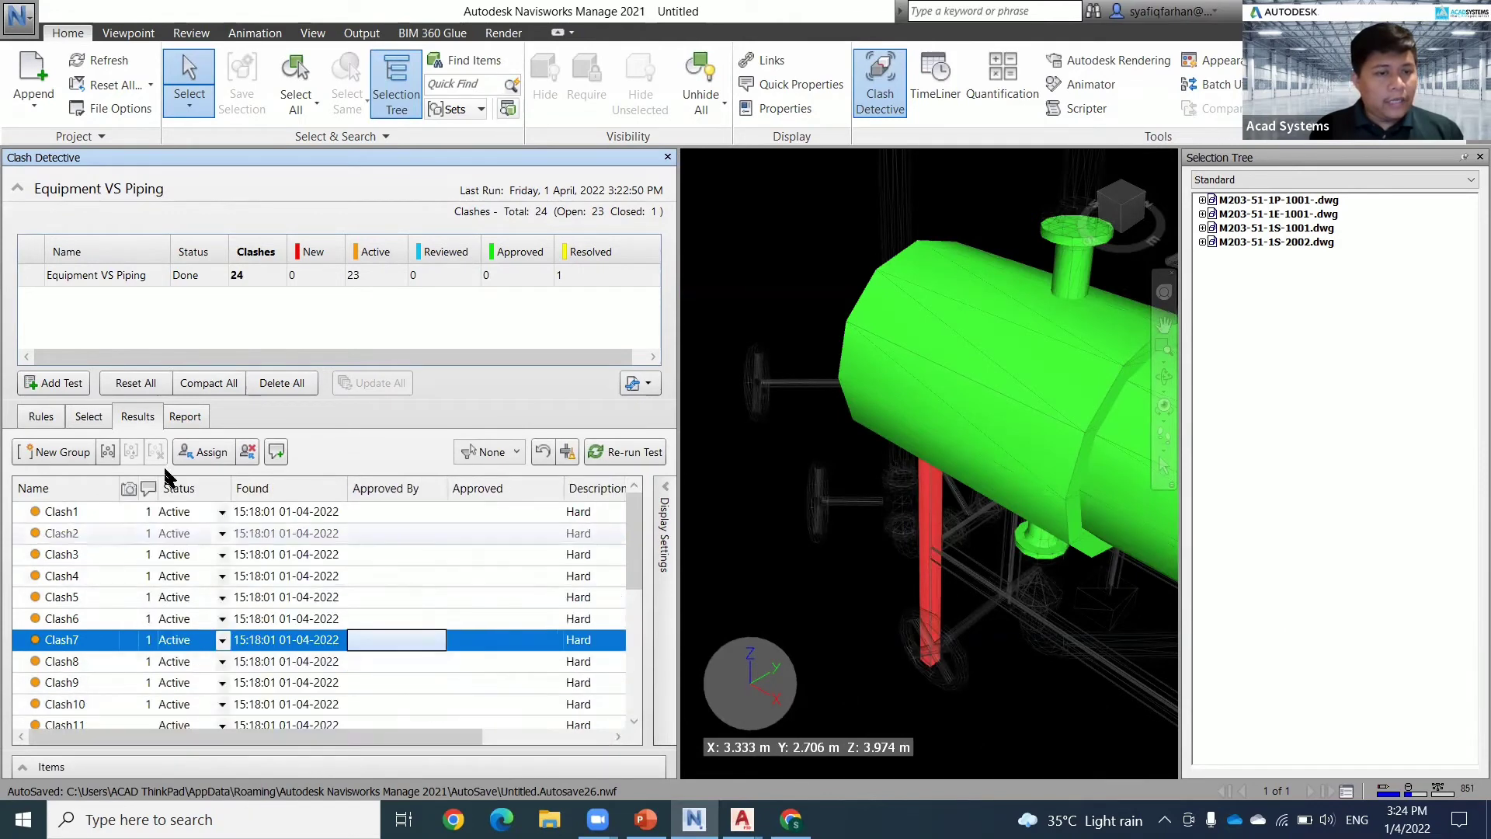
- Review the report type and format options for the current test and set the clash report format to HTML
left_click(194, 423)
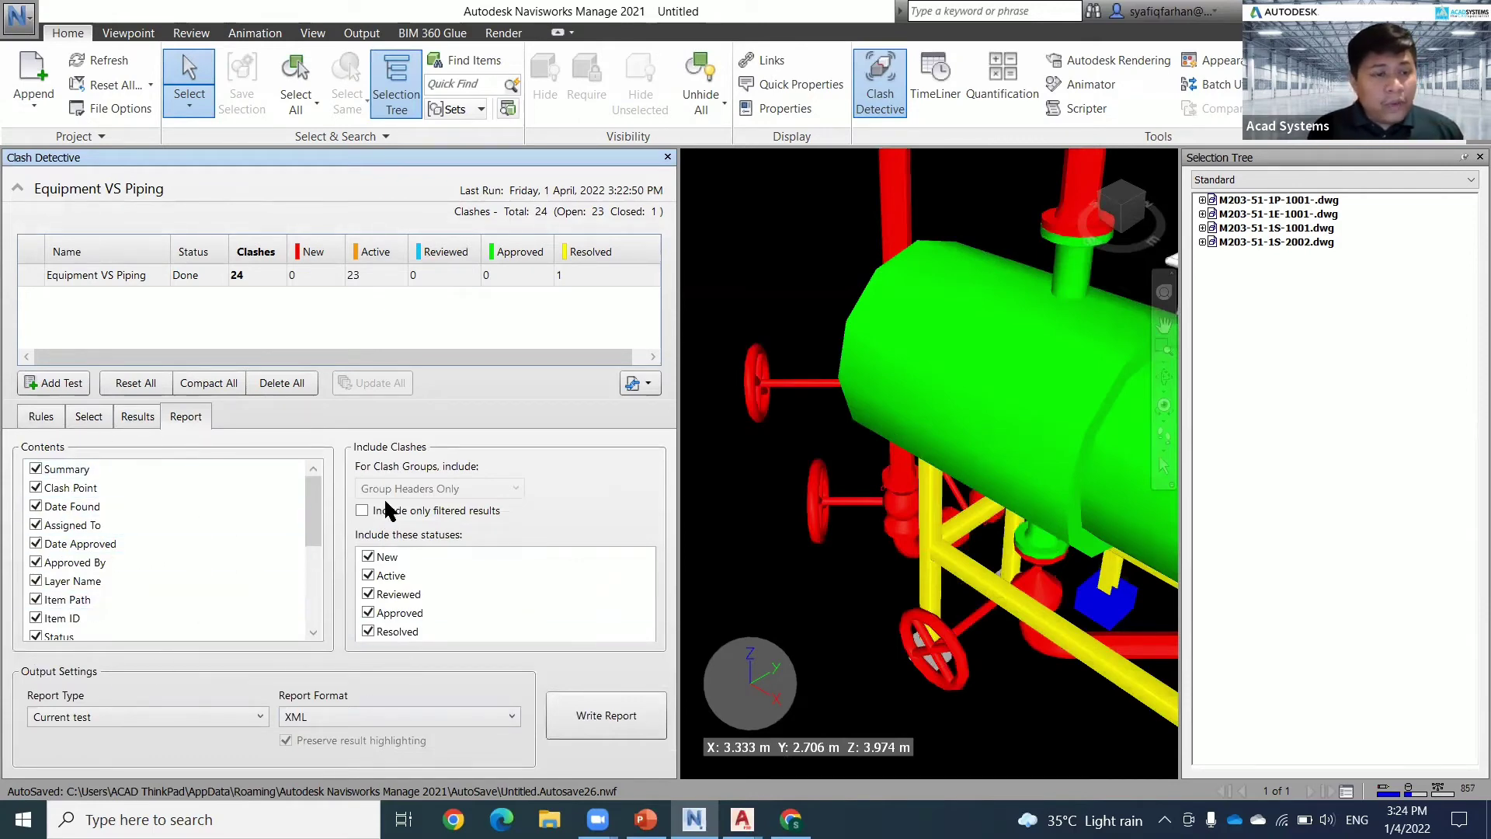
left_click(174, 711)
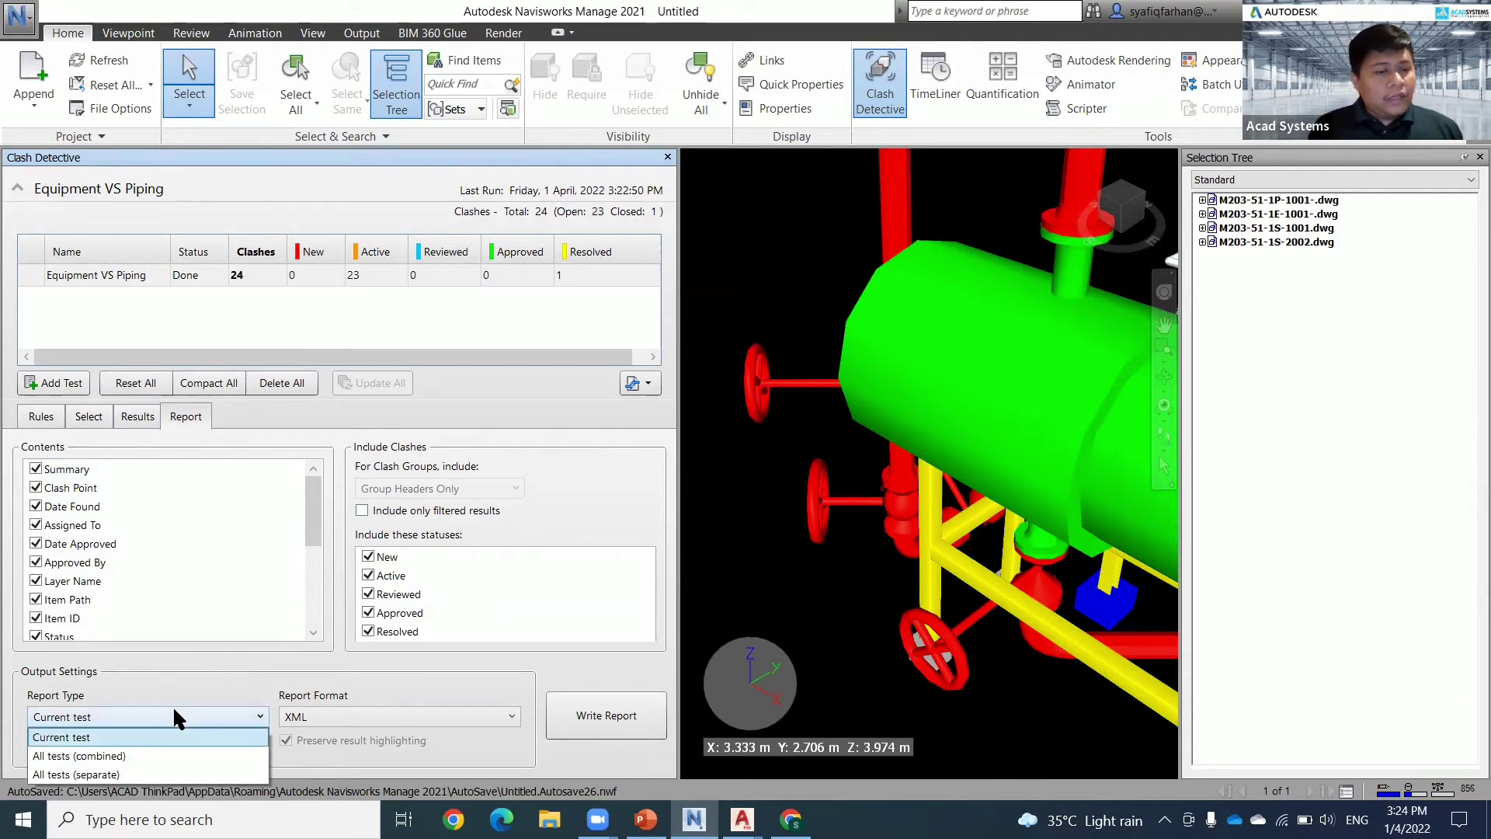
left_click(176, 714)
left_click(360, 713)
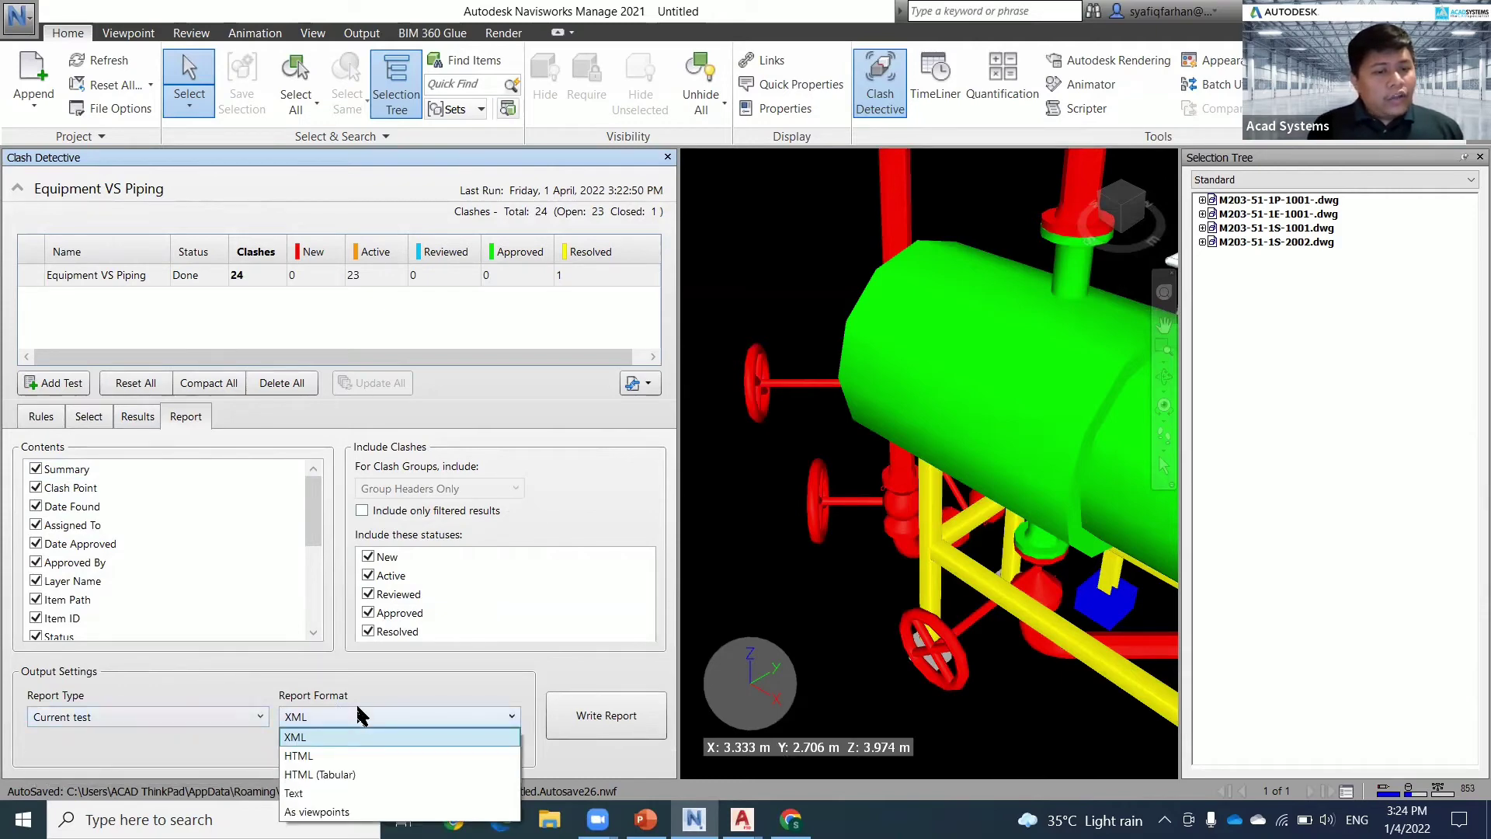
left_click(162, 709)
left_click(305, 716)
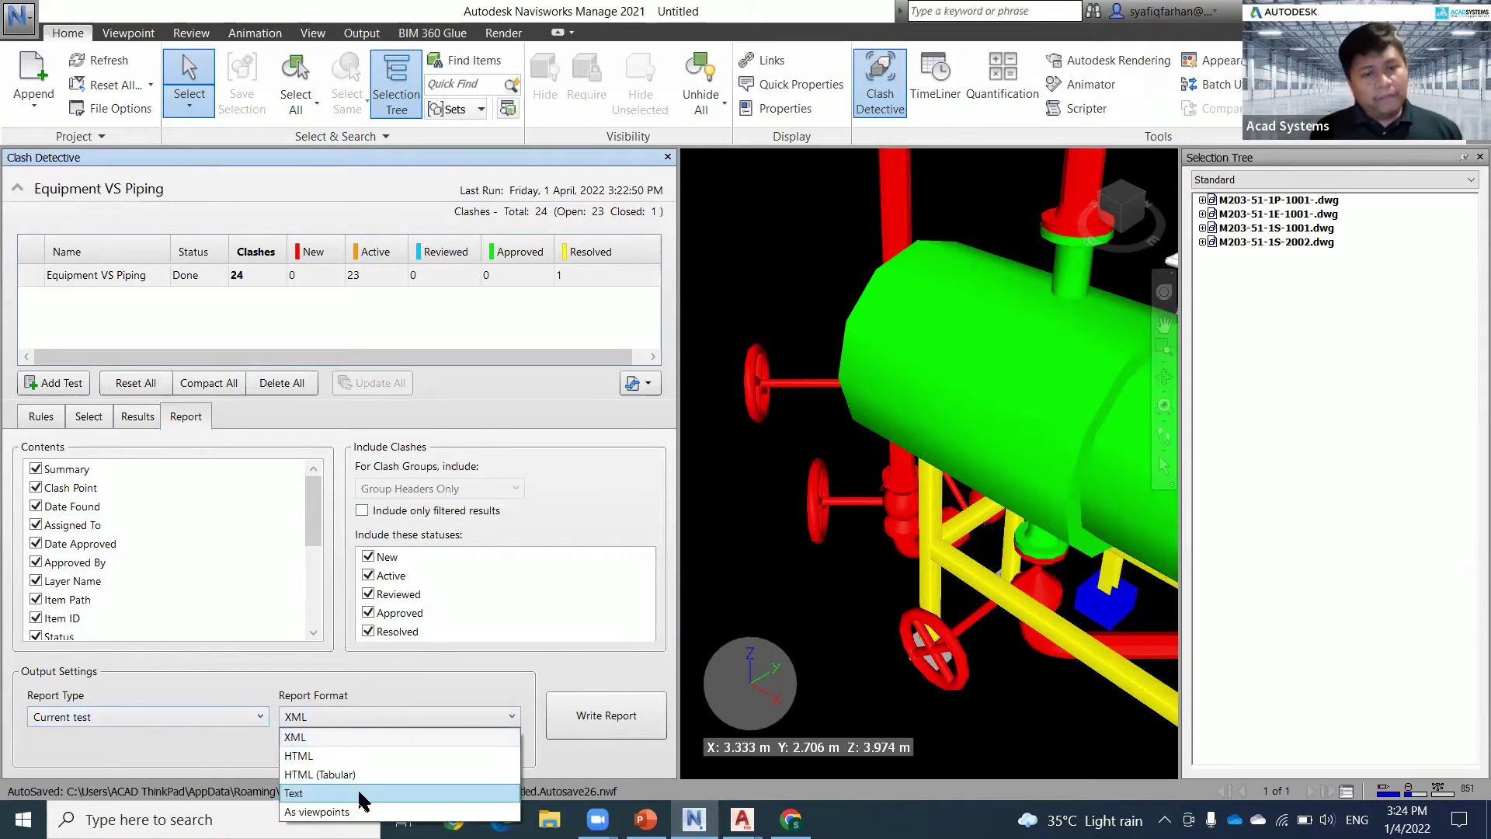
left_click(300, 755)
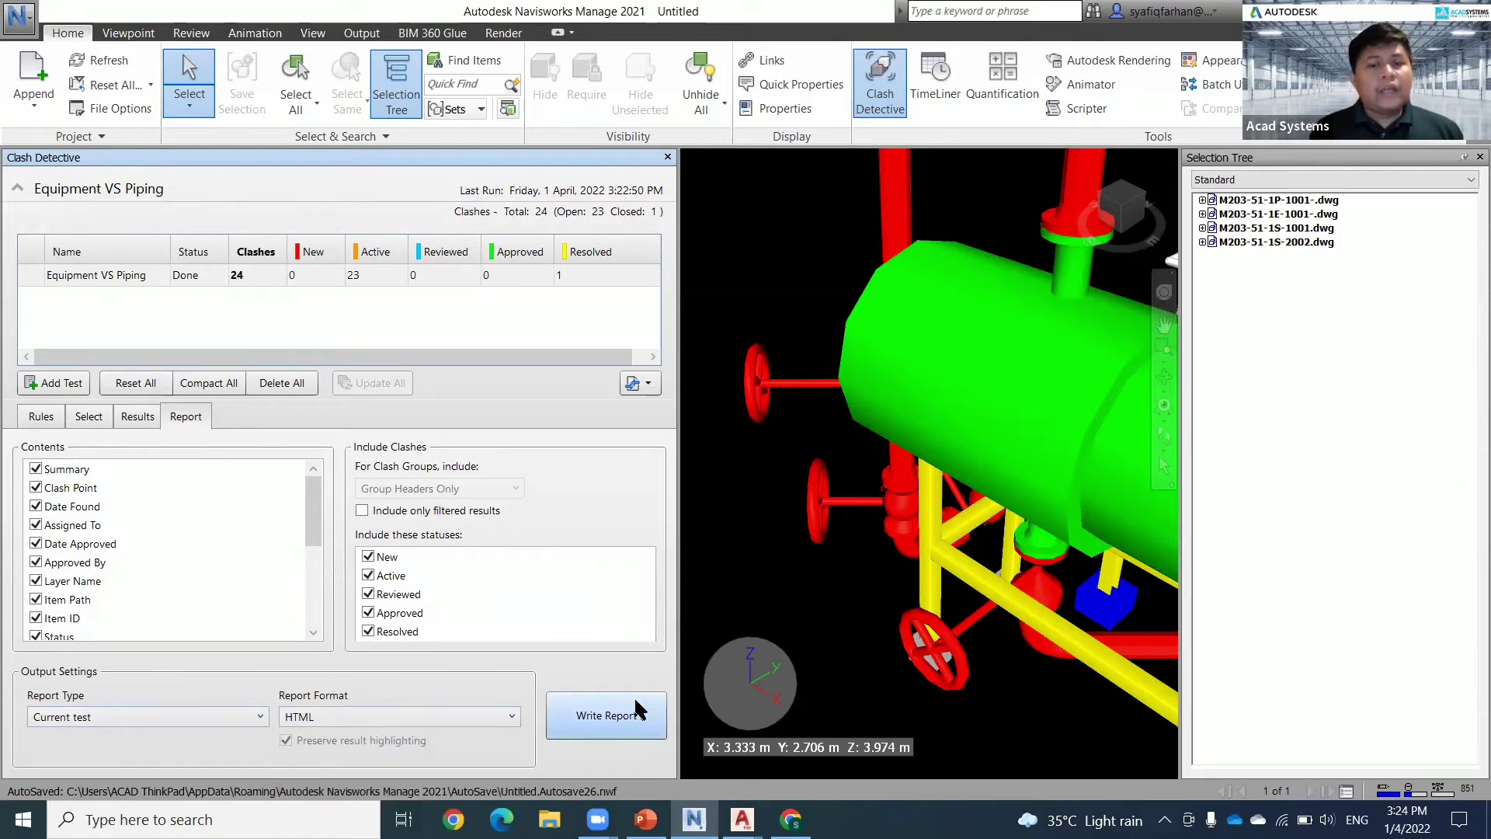
- Write the clash report to the Desktop as Equipment VS Piping.html
left_click(596, 721)
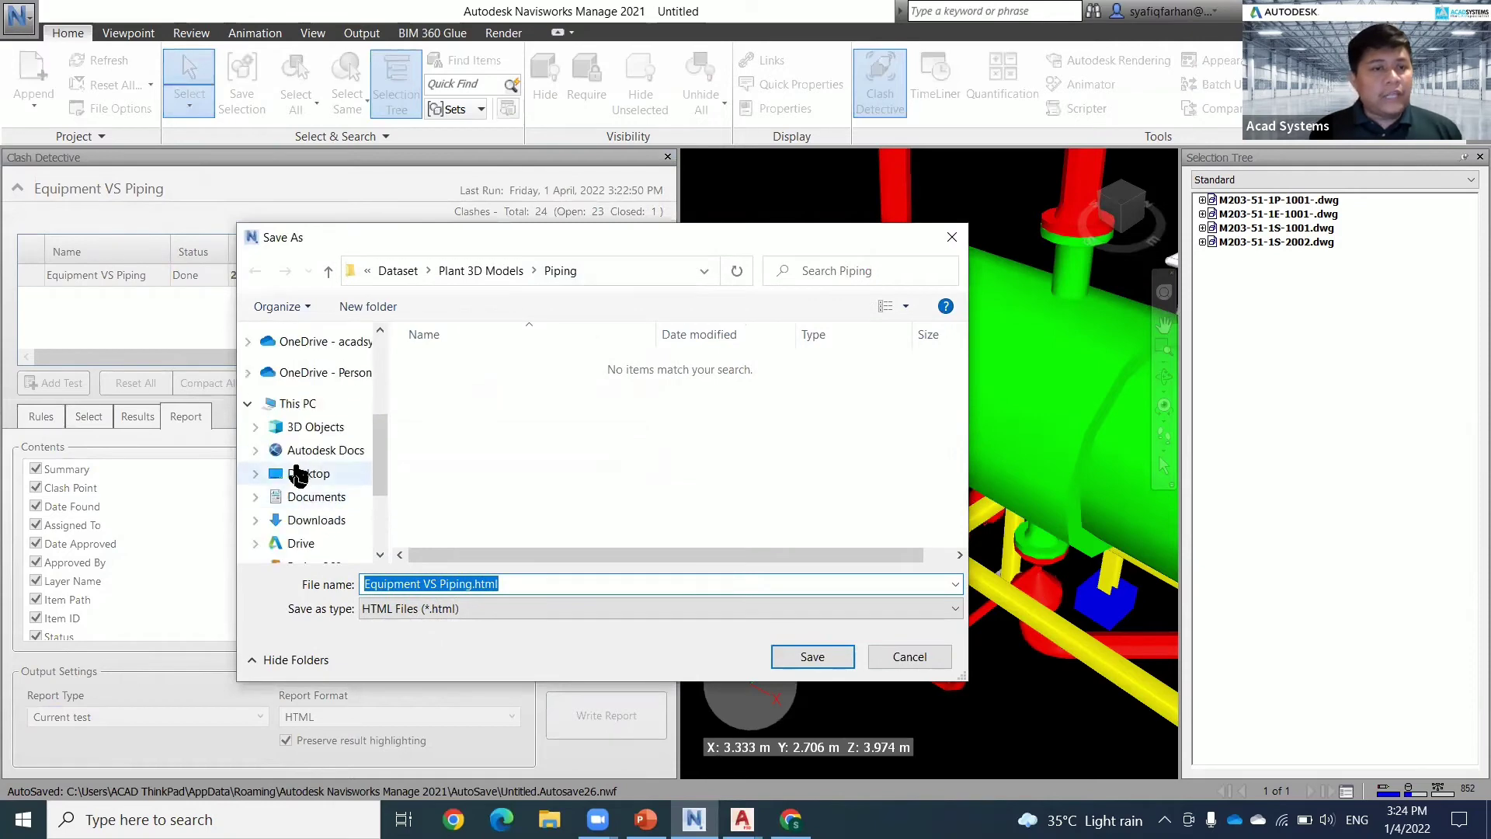
left_click(303, 474)
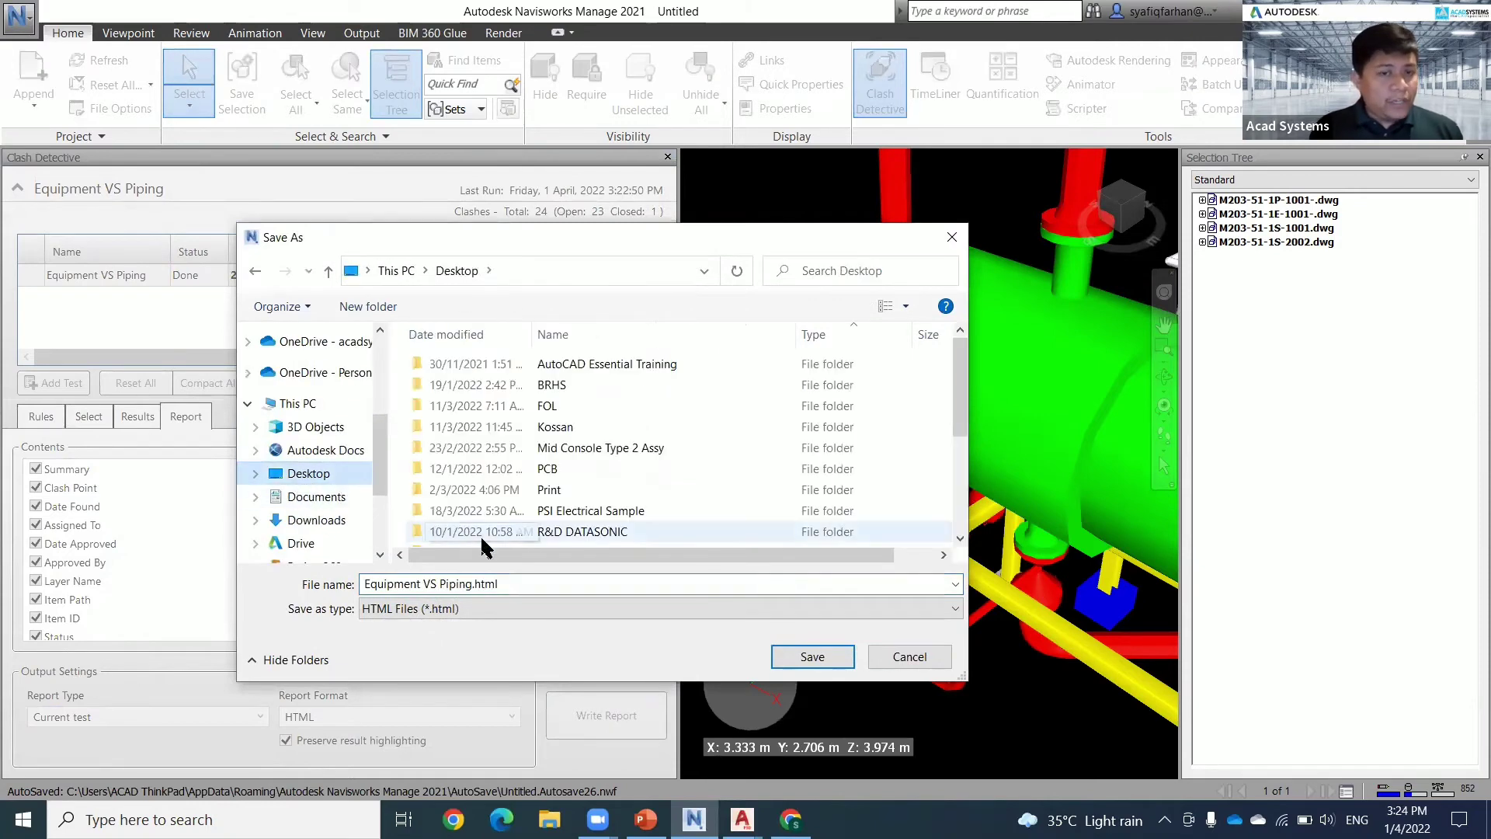
left_click(811, 657)
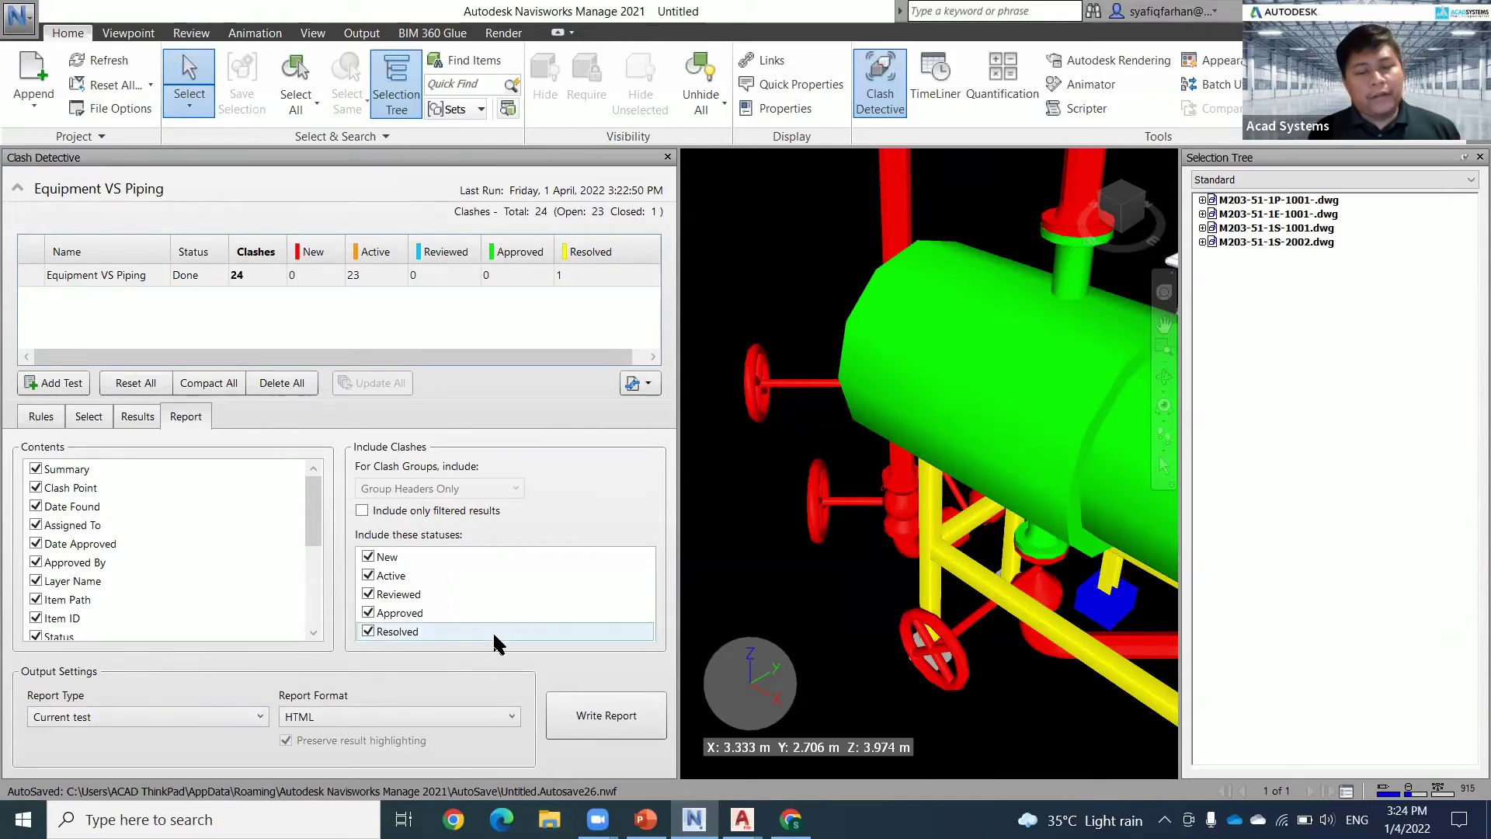
- Switch to File Explorer and look through the Desktop folder for the written clash report
left_click(552, 818)
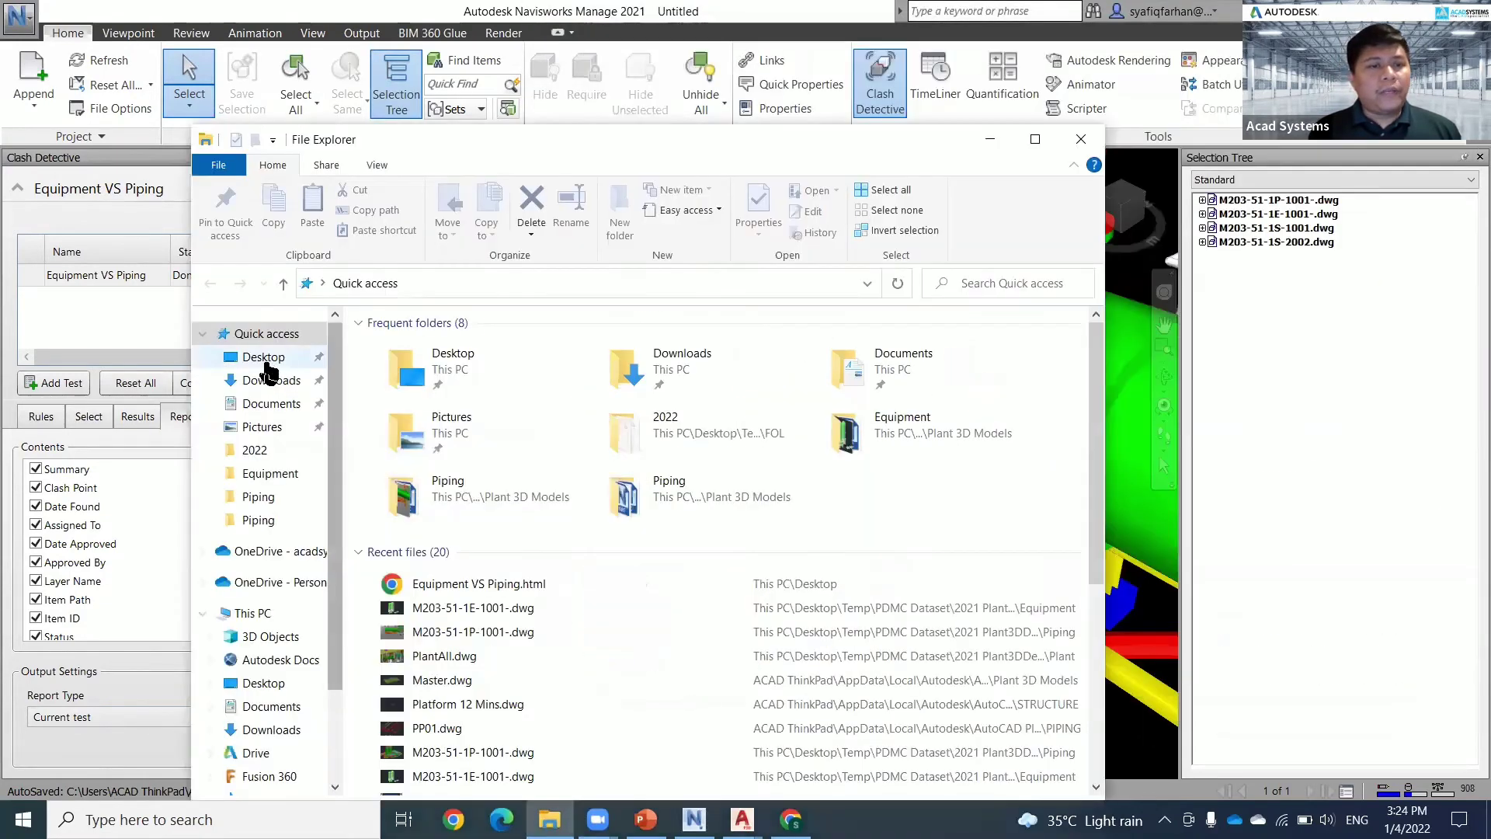
left_click(268, 359)
scroll(524, 570, "down", 3)
scroll(524, 571, "down", 3)
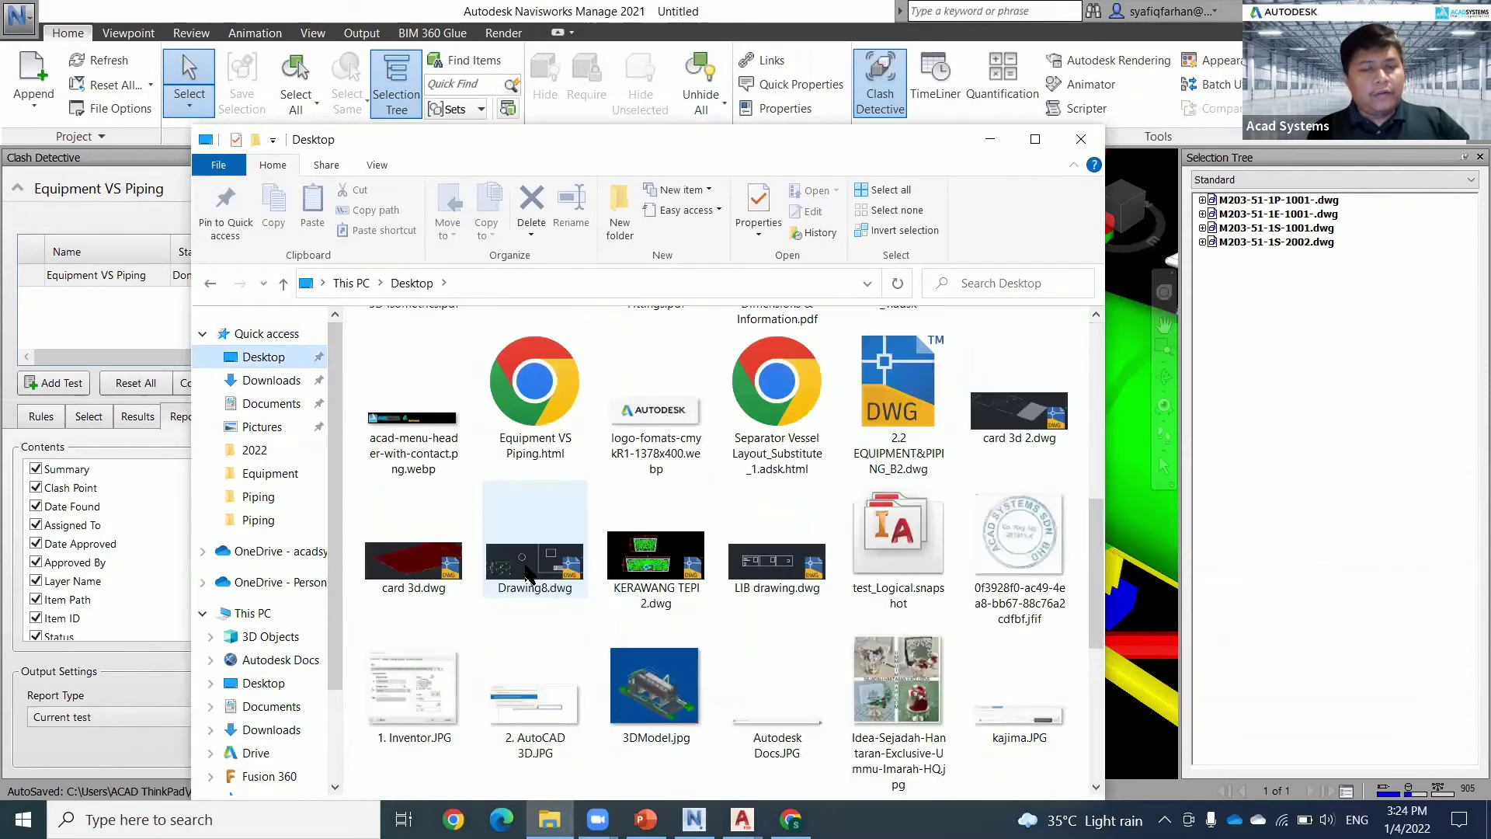
scroll(519, 578, "down", 5, "ctrl")
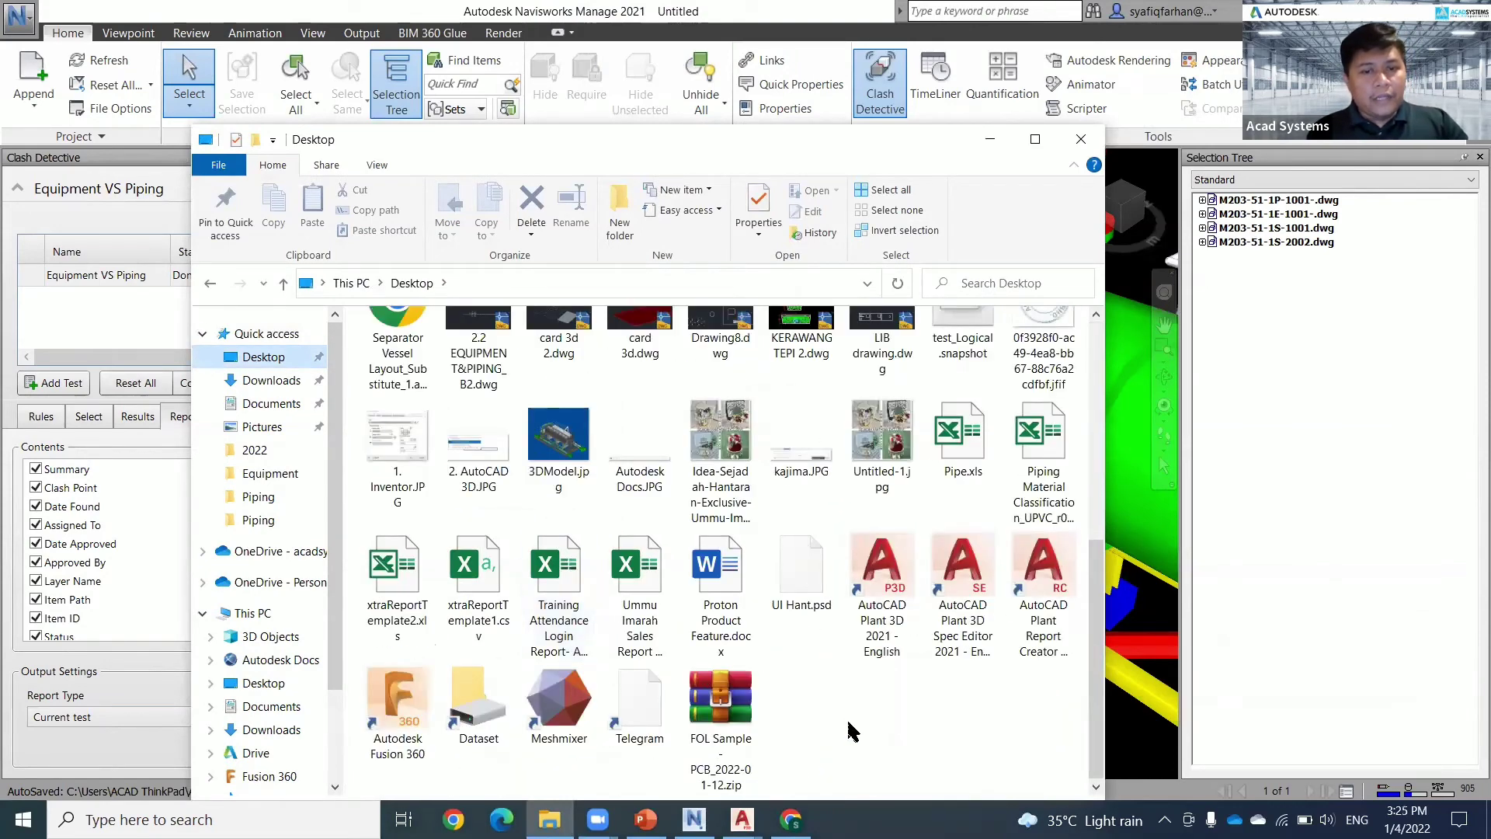
scroll(852, 730, "down", 1, "ctrl")
scroll(852, 730, "down", 3, "ctrl")
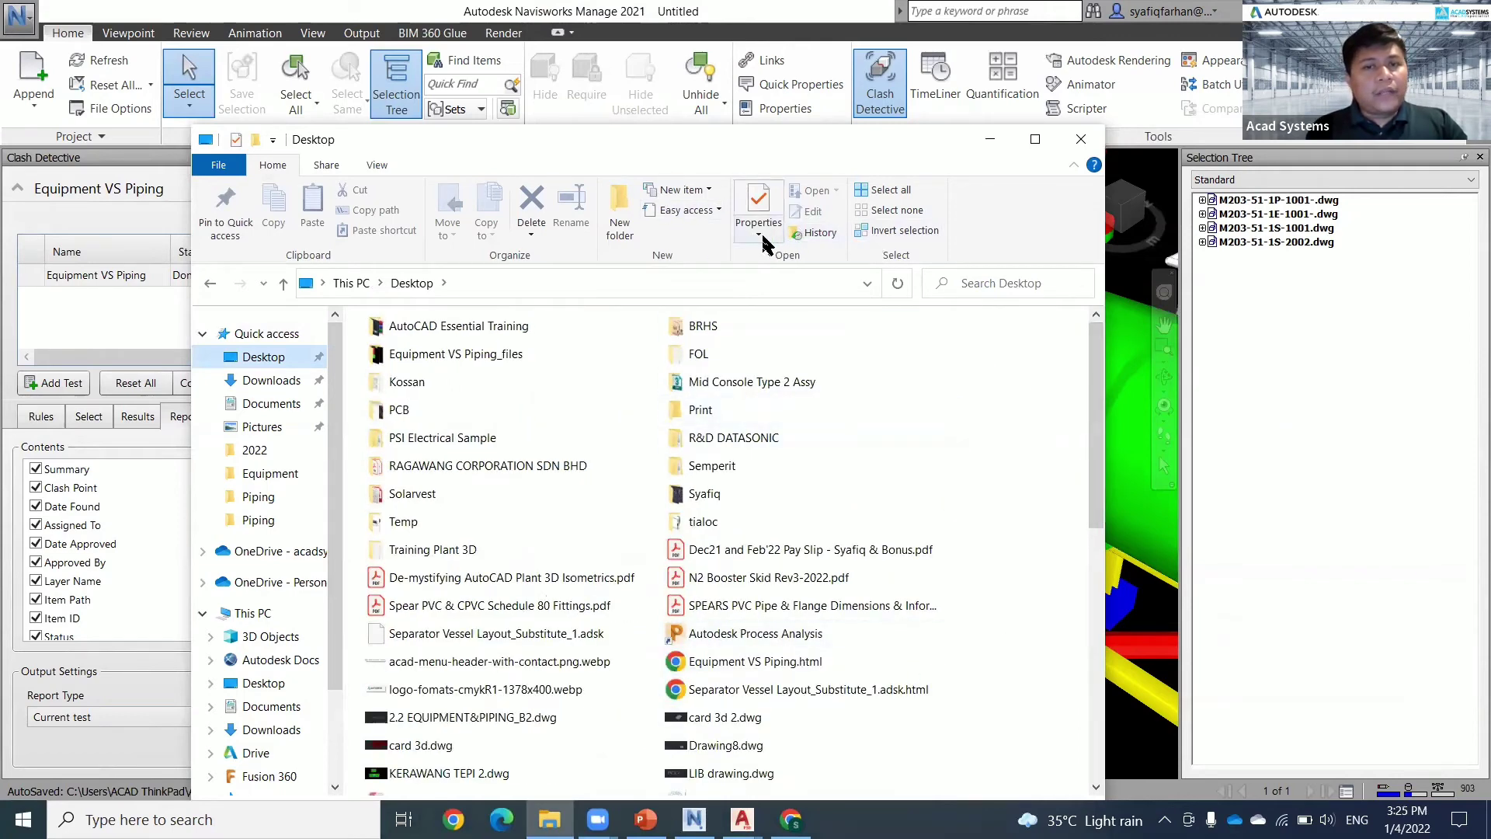
- Show the Desktop files with details, sort them by newest modification date, and open Equipment VS Piping.html
left_click(377, 164)
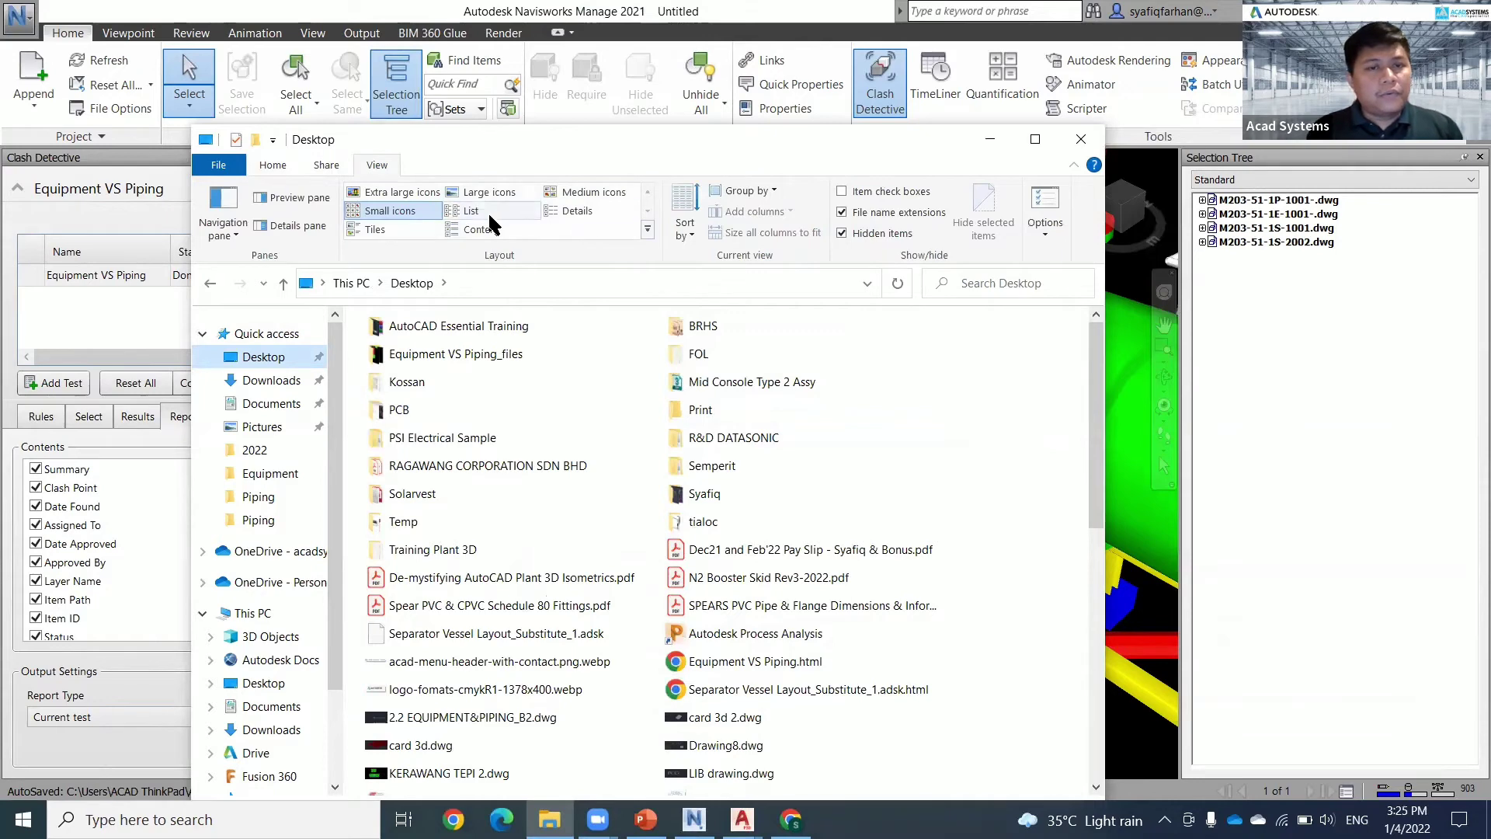
left_click(577, 210)
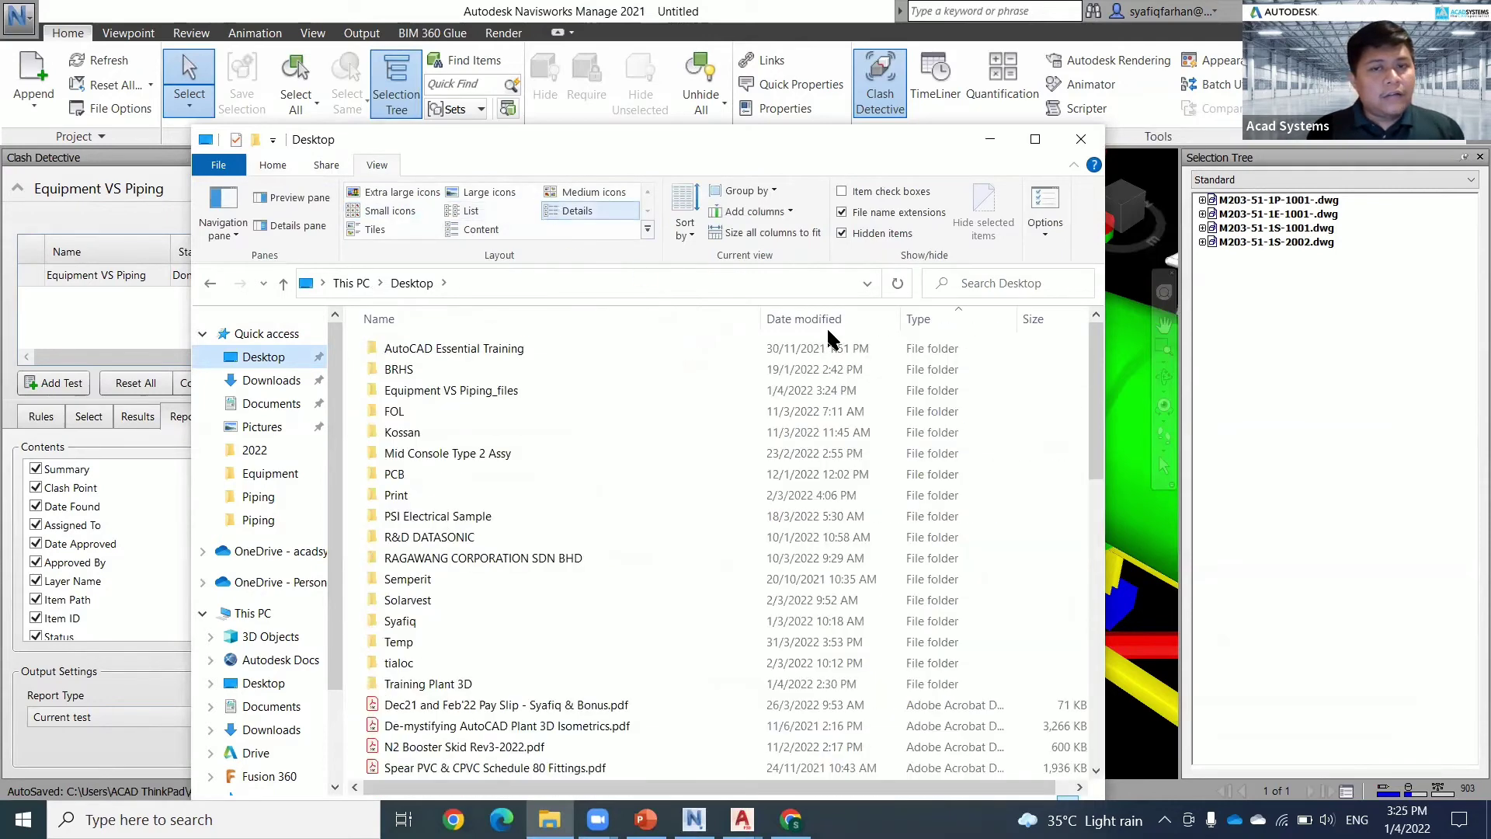
left_click(845, 320)
left_click(398, 348)
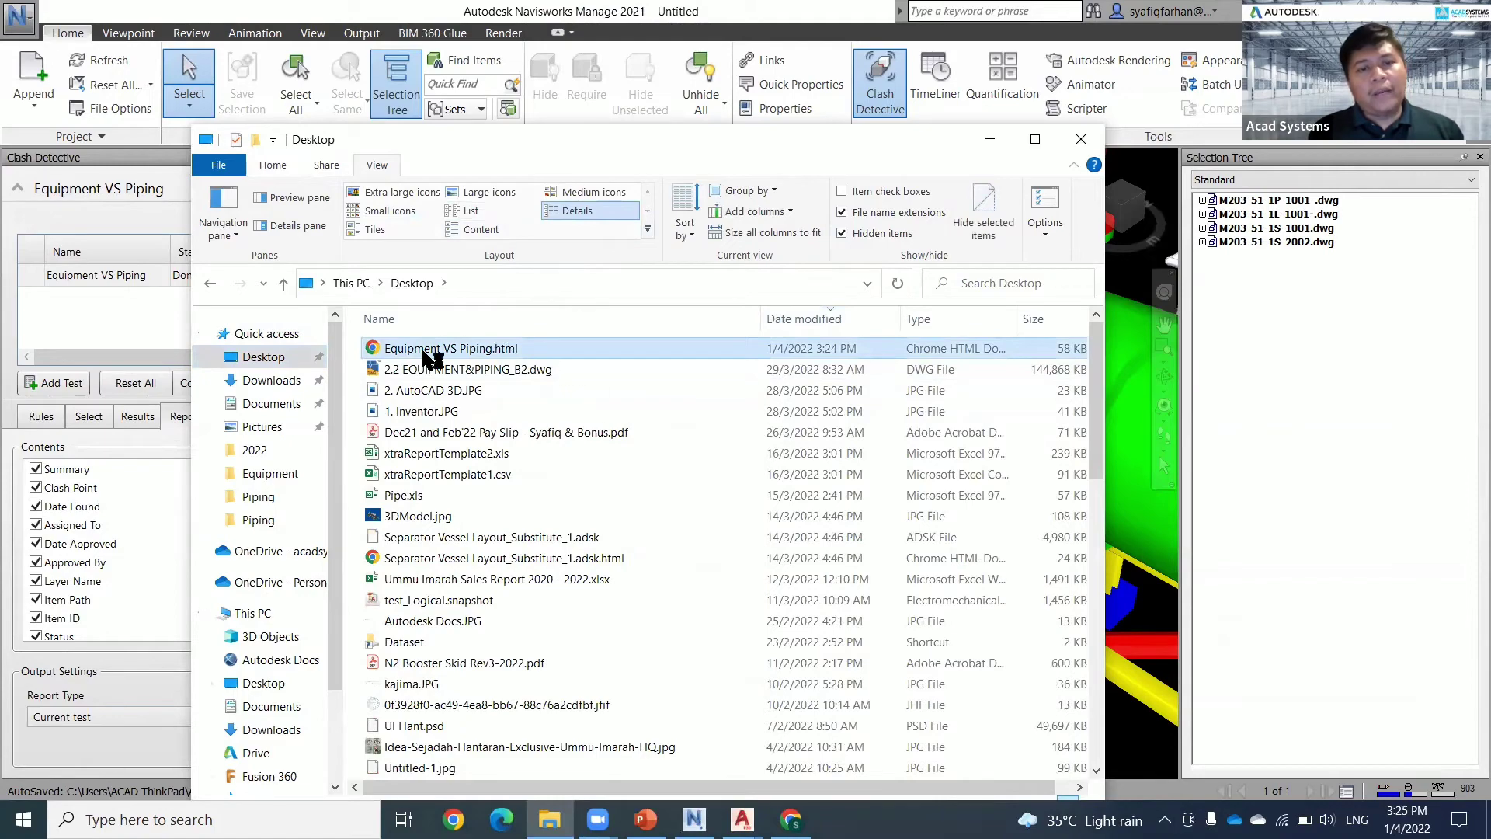
double_click(422, 353)
- Examine the Clash1 entry's Item 1 and Item 2 details and the summary at the start of the report
scroll(497, 567, "down", 3)
scroll(503, 569, "down", 7)
scroll(503, 569, "up", 7)
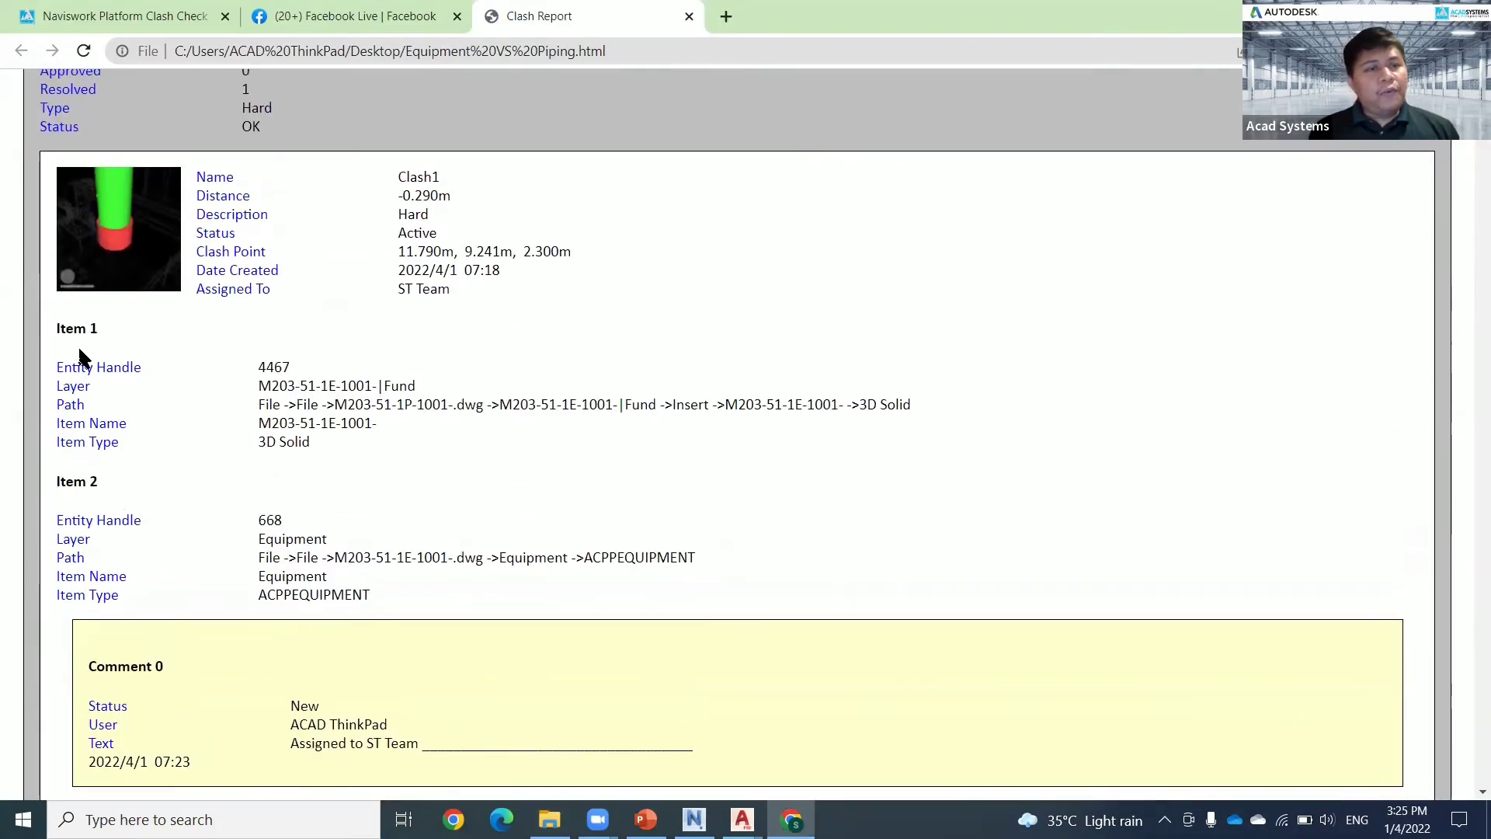
left_click_drag(92, 326, 605, 506)
left_click(622, 511)
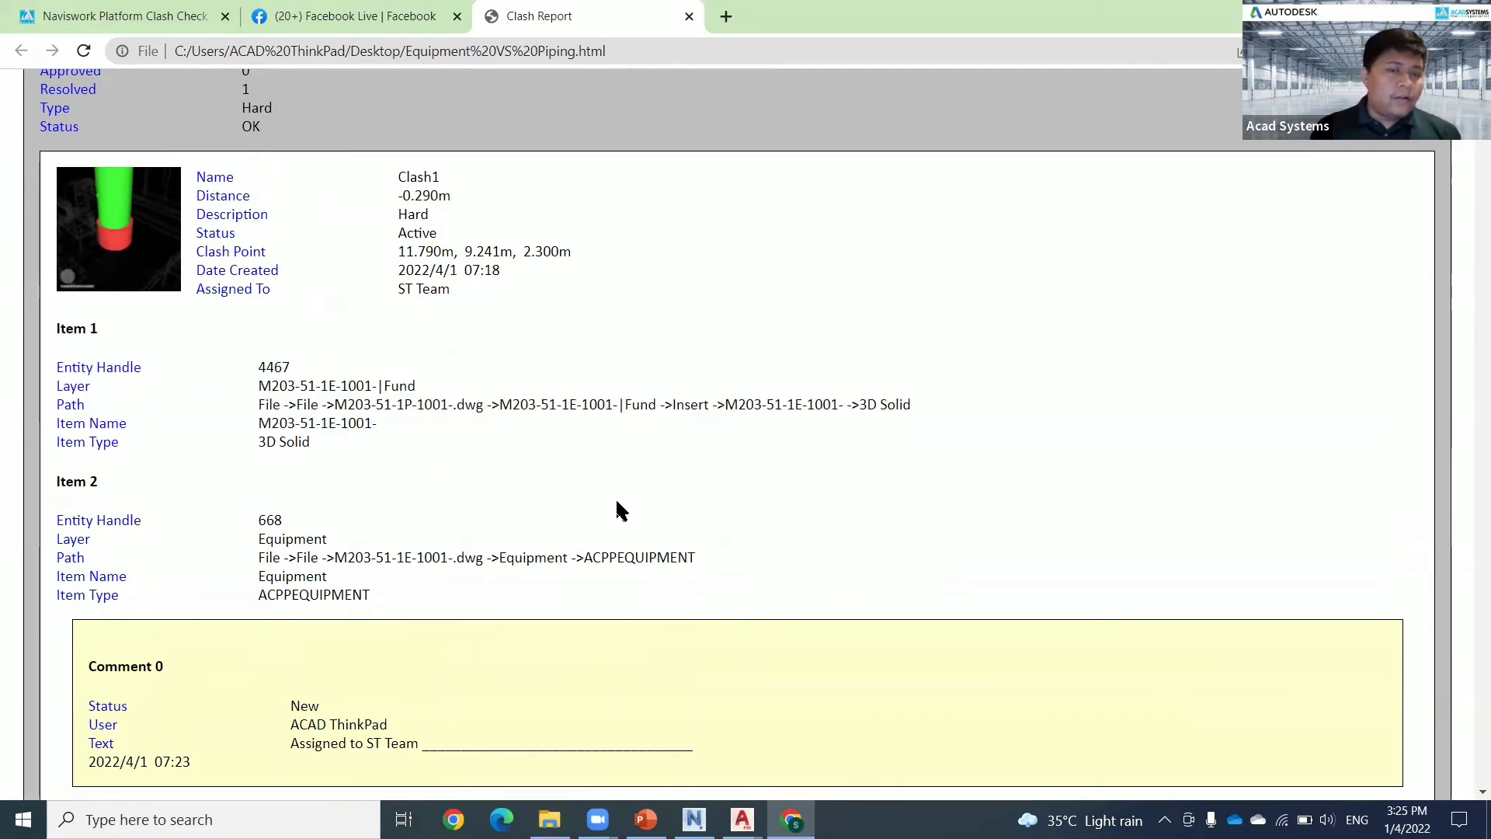
scroll(619, 513, "up", 4)
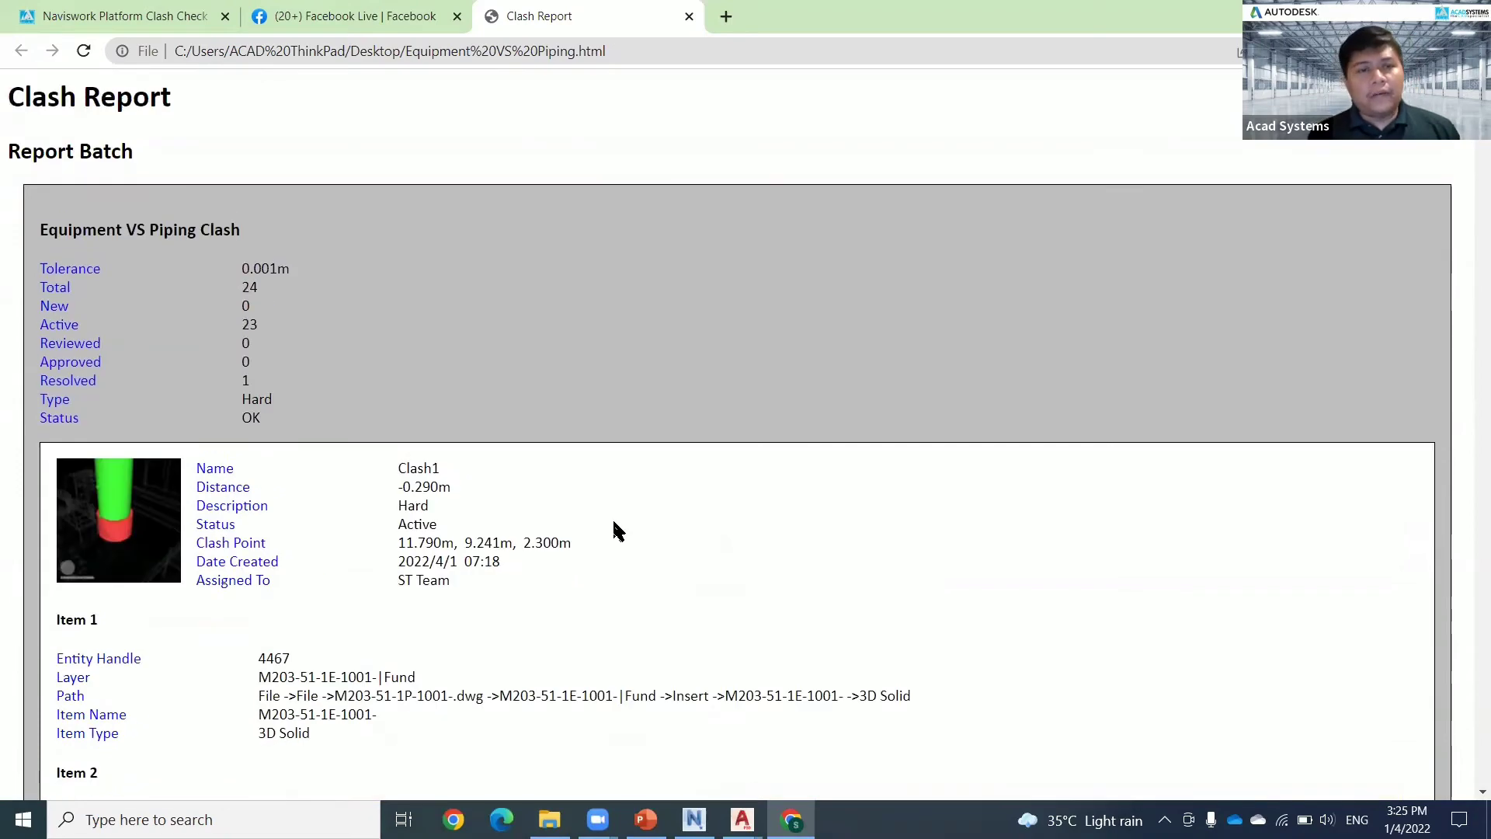
- Read through the individual clash entries, checking their assignments and comments, down to Clash21 at the end of the report
scroll(618, 530, "down", 10)
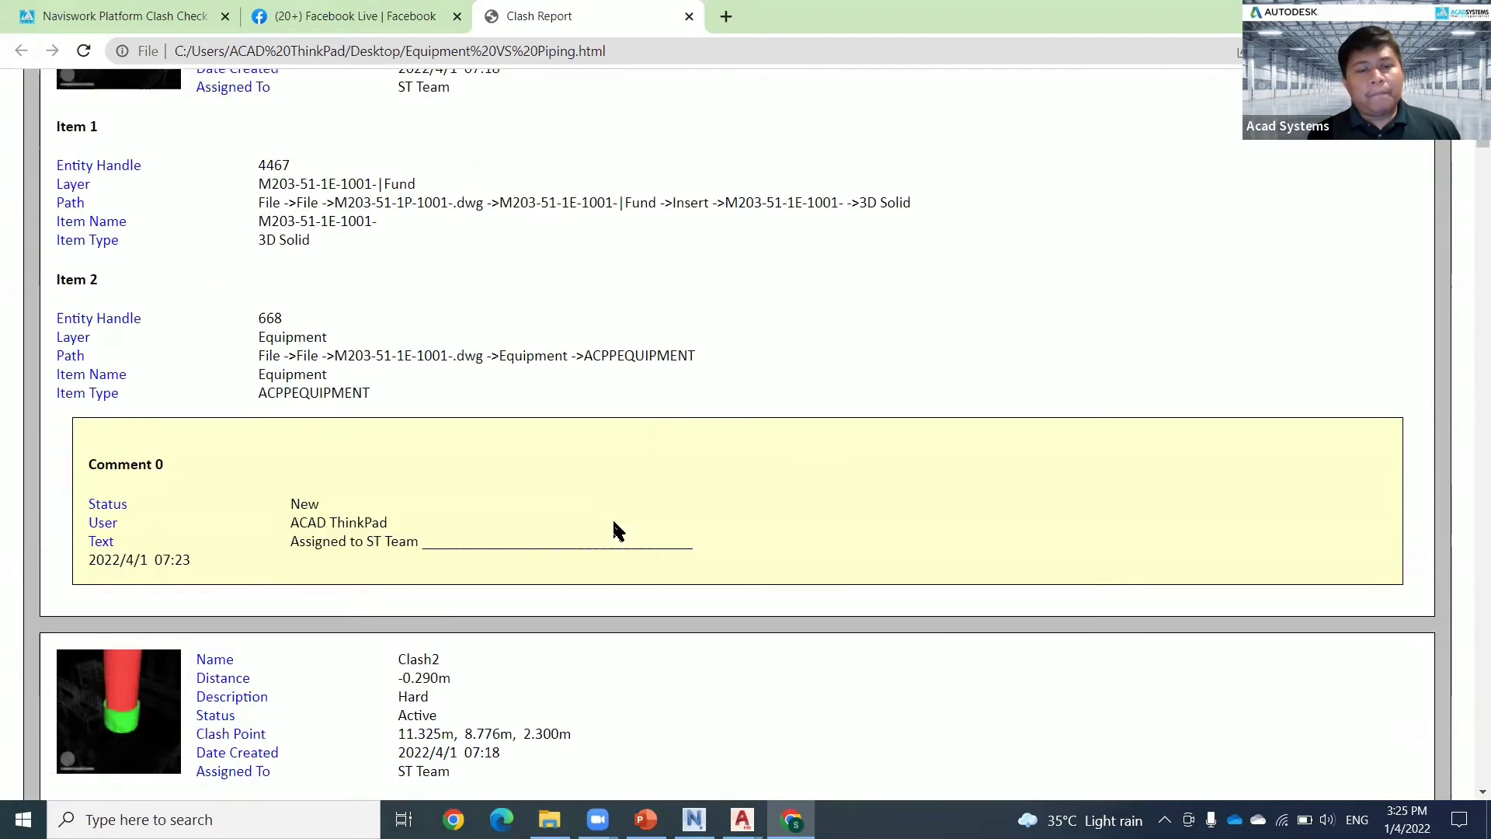
scroll(617, 530, "down", 8)
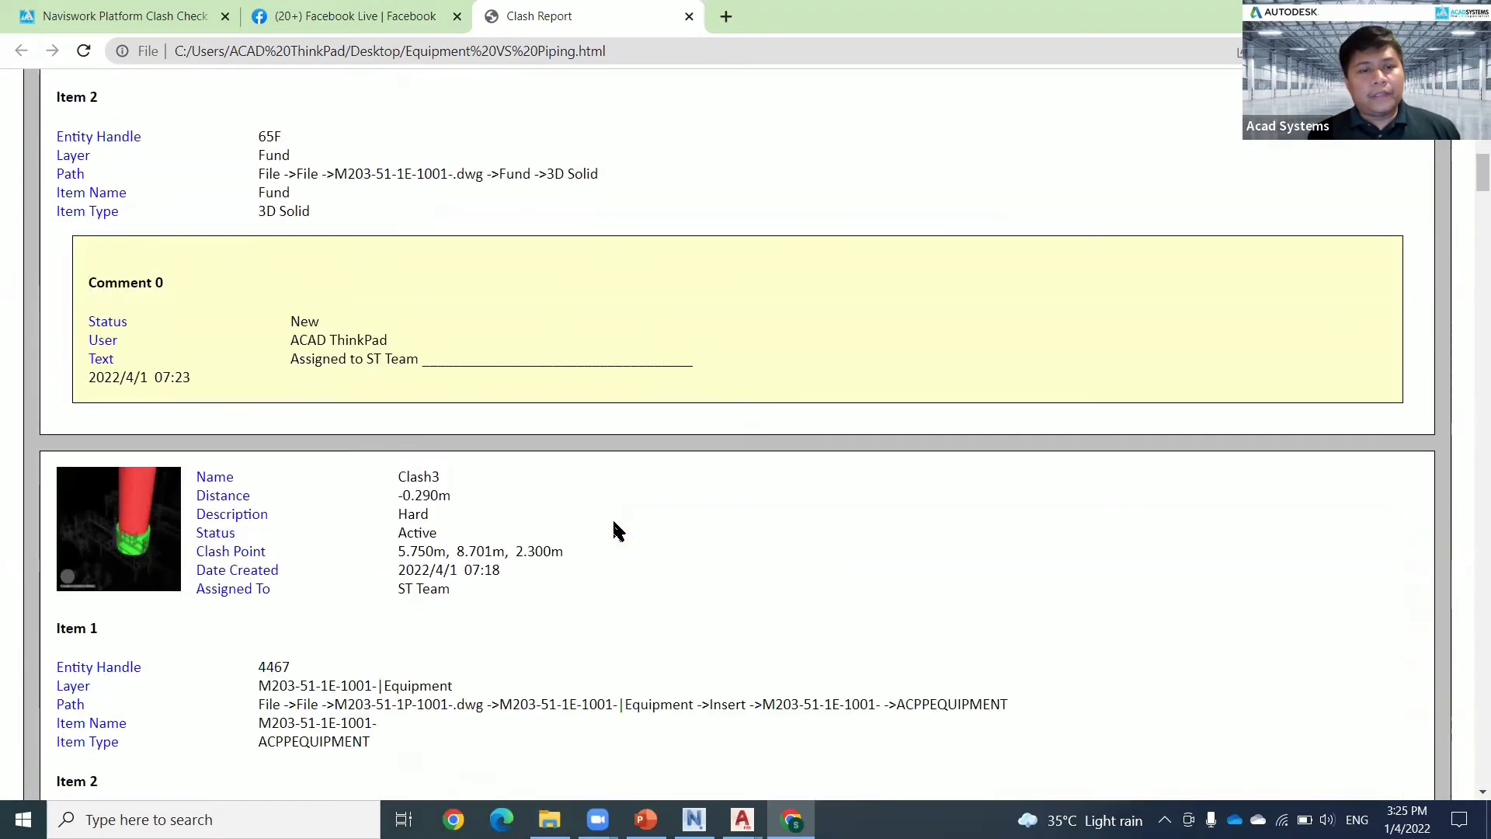
scroll(617, 530, "down", 5)
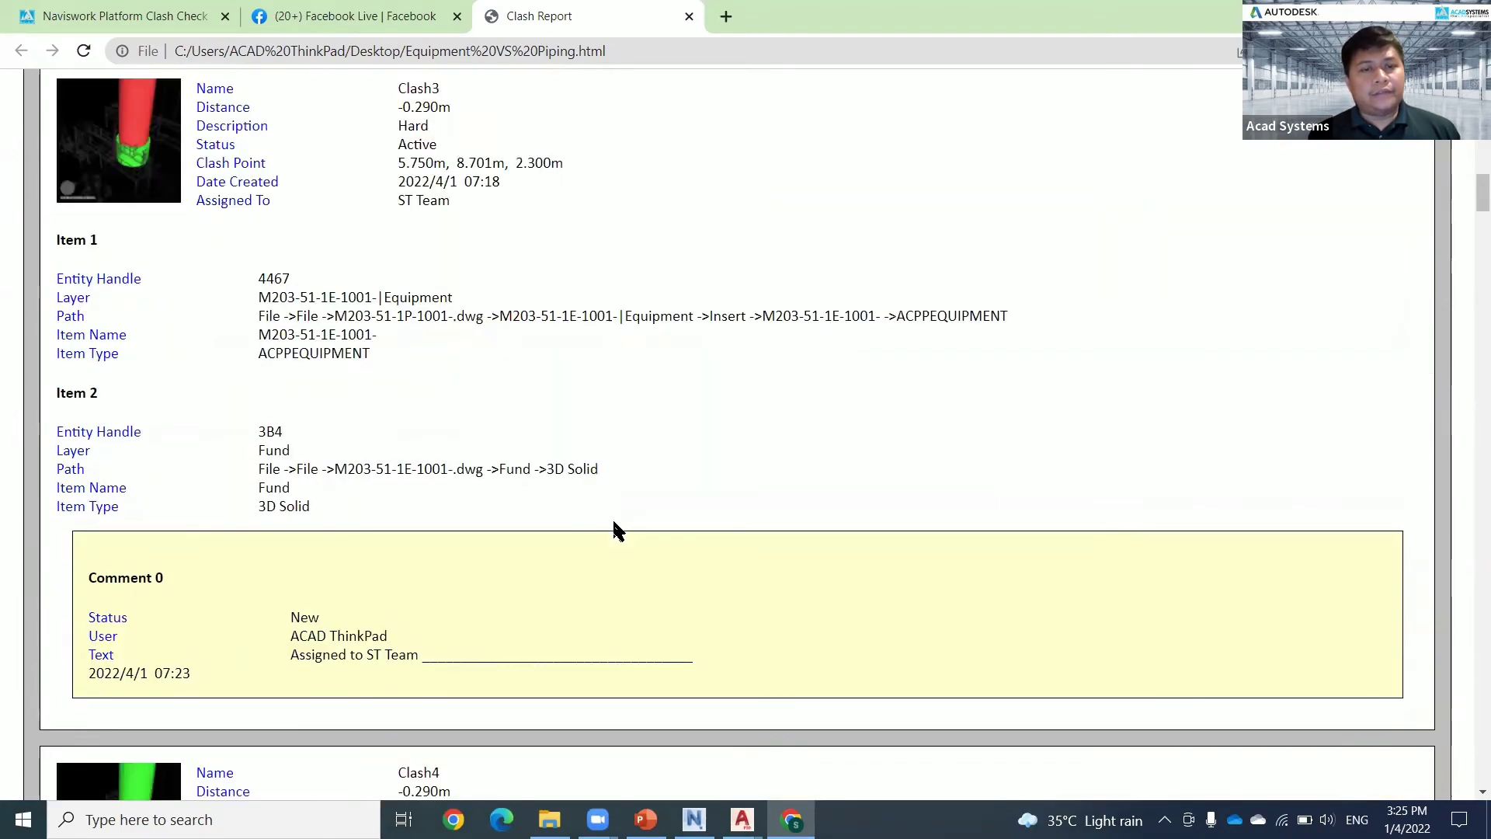
scroll(617, 530, "down", 20)
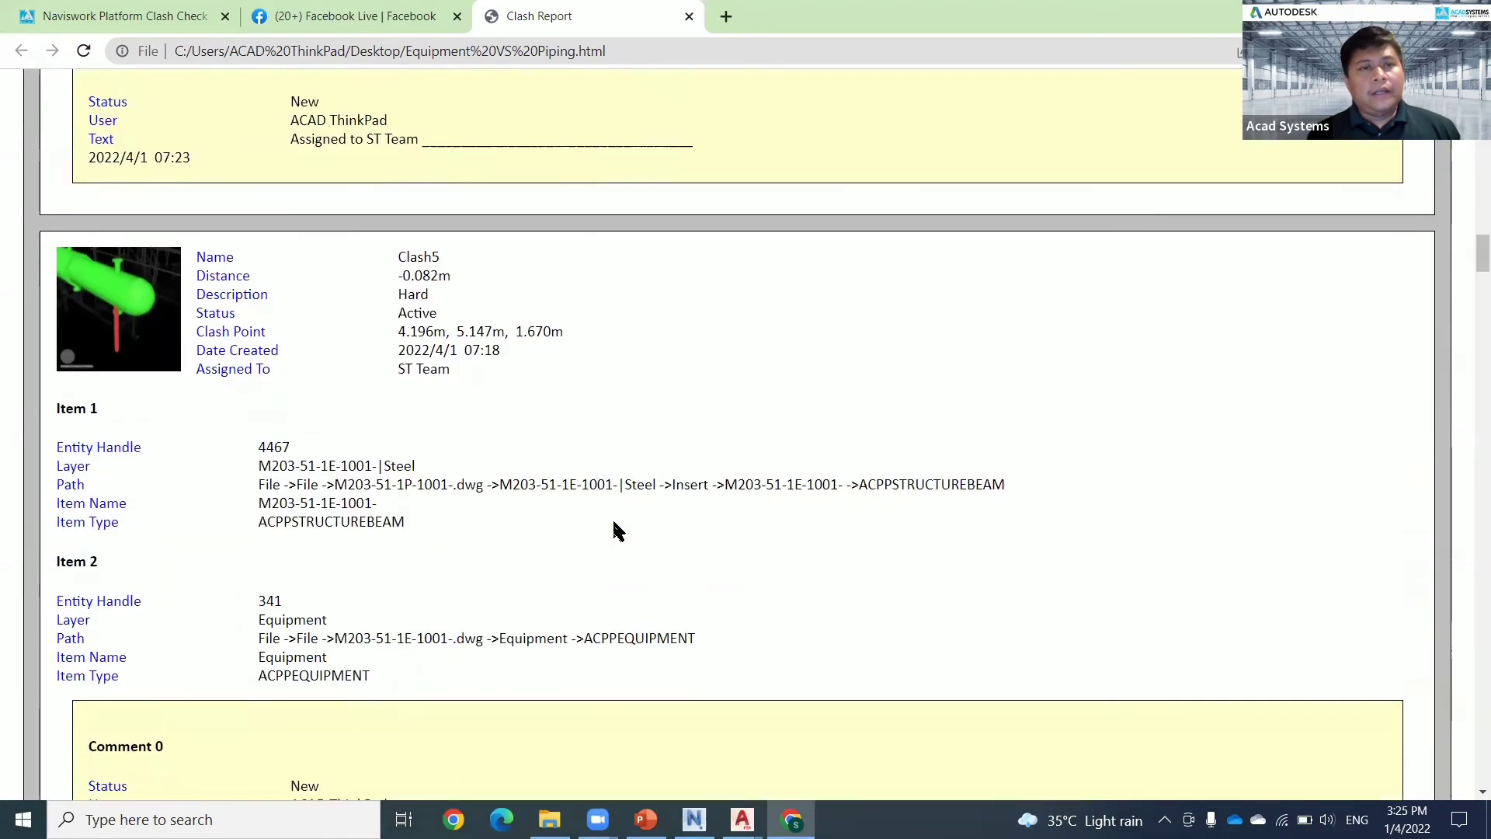
scroll(526, 311, "down", 2)
scroll(473, 665, "down", 9)
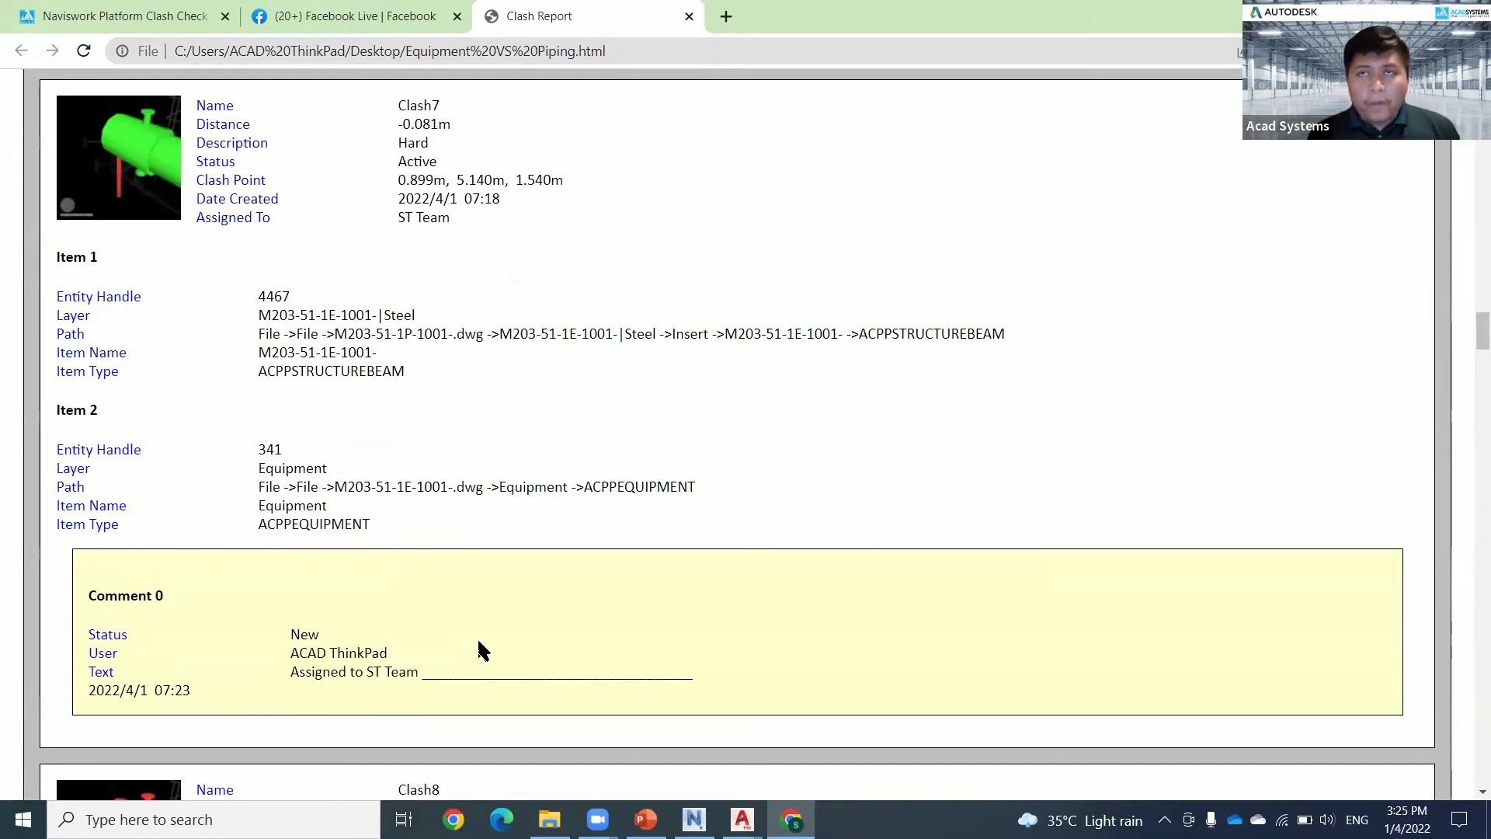
scroll(482, 651, "down", 20)
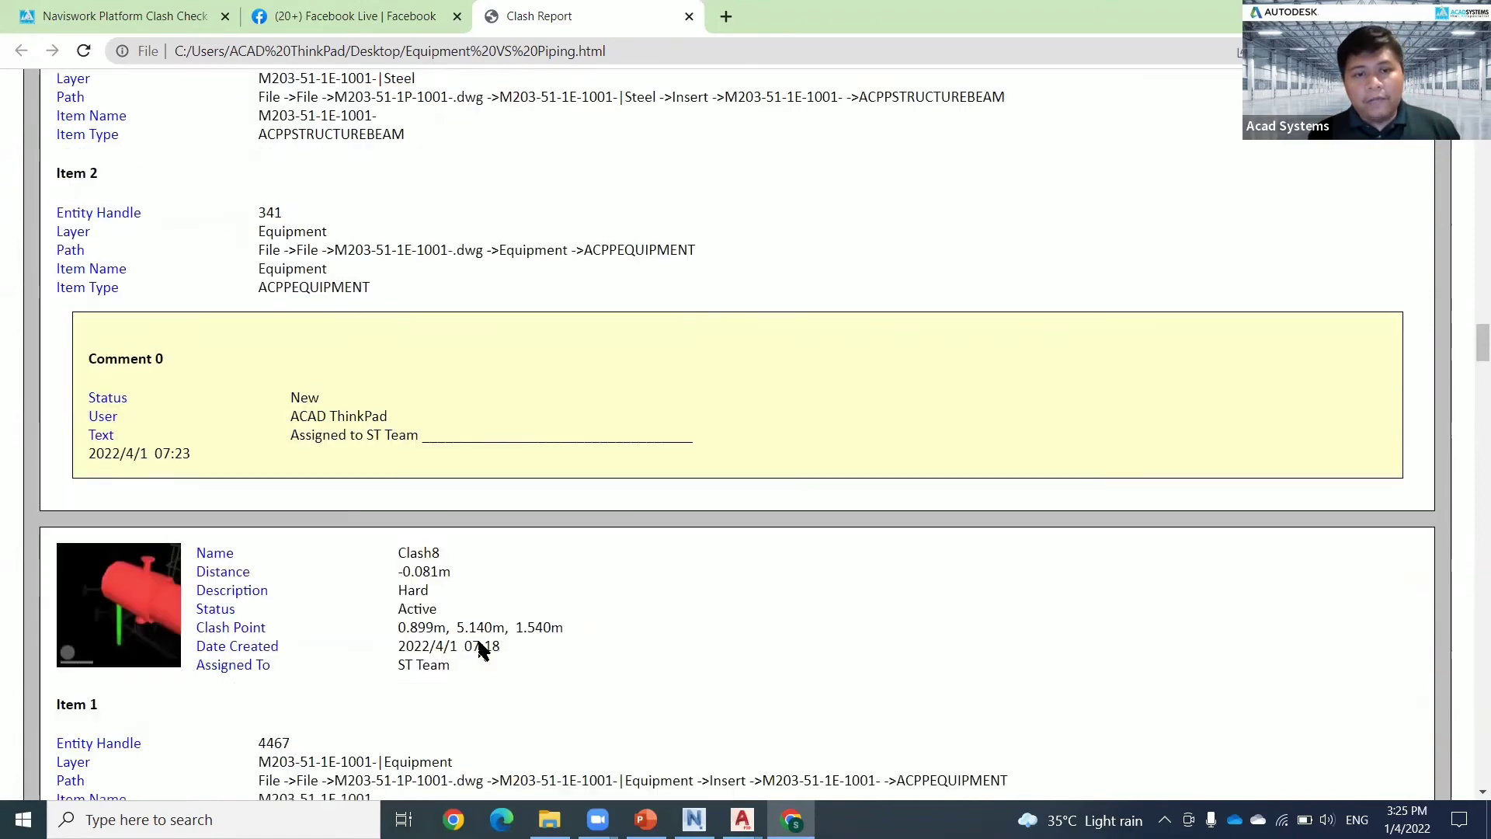
scroll(481, 651, "down", 20)
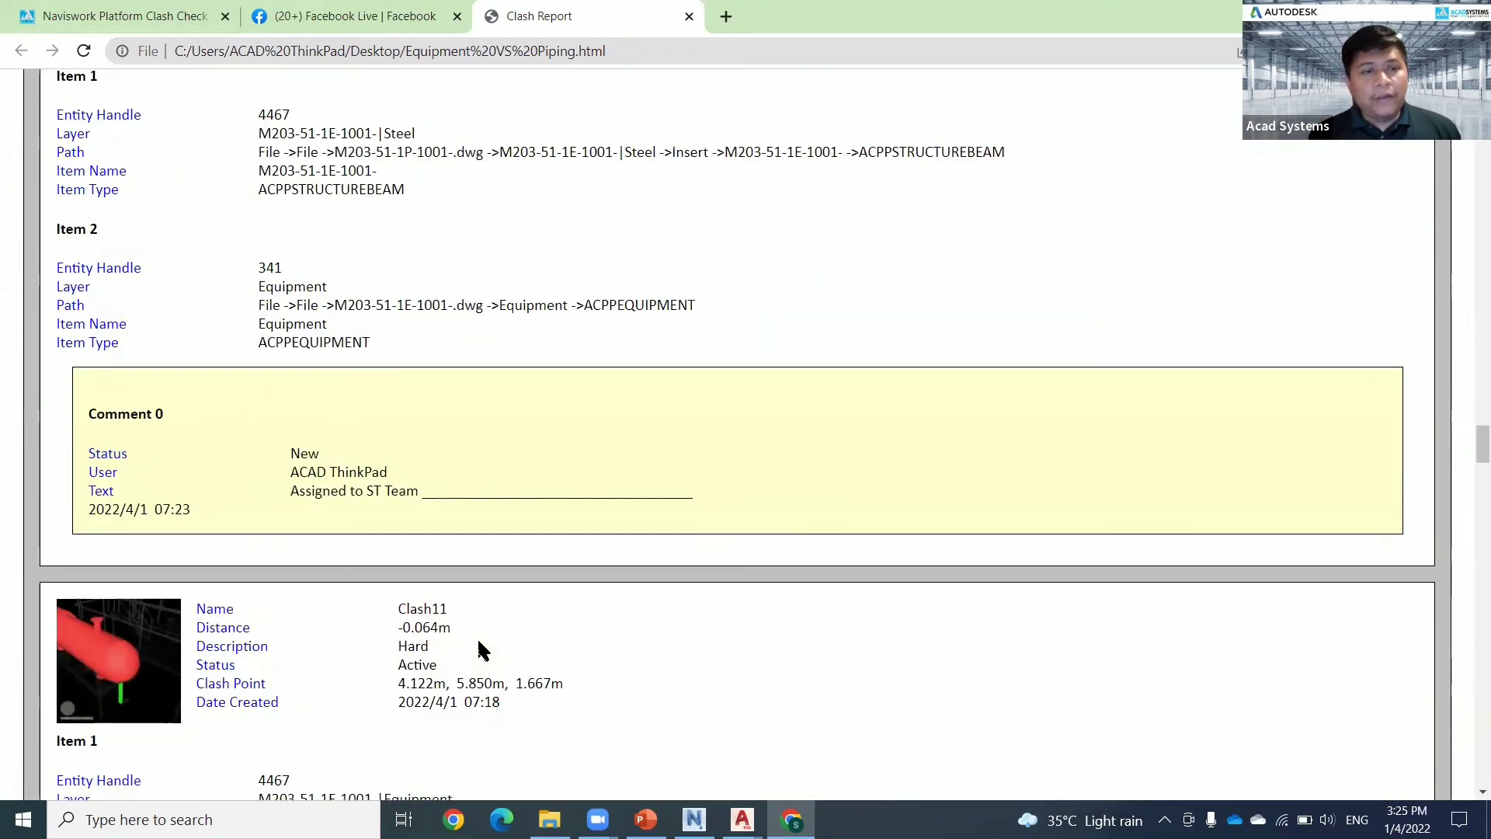
scroll(482, 641, "down", 20)
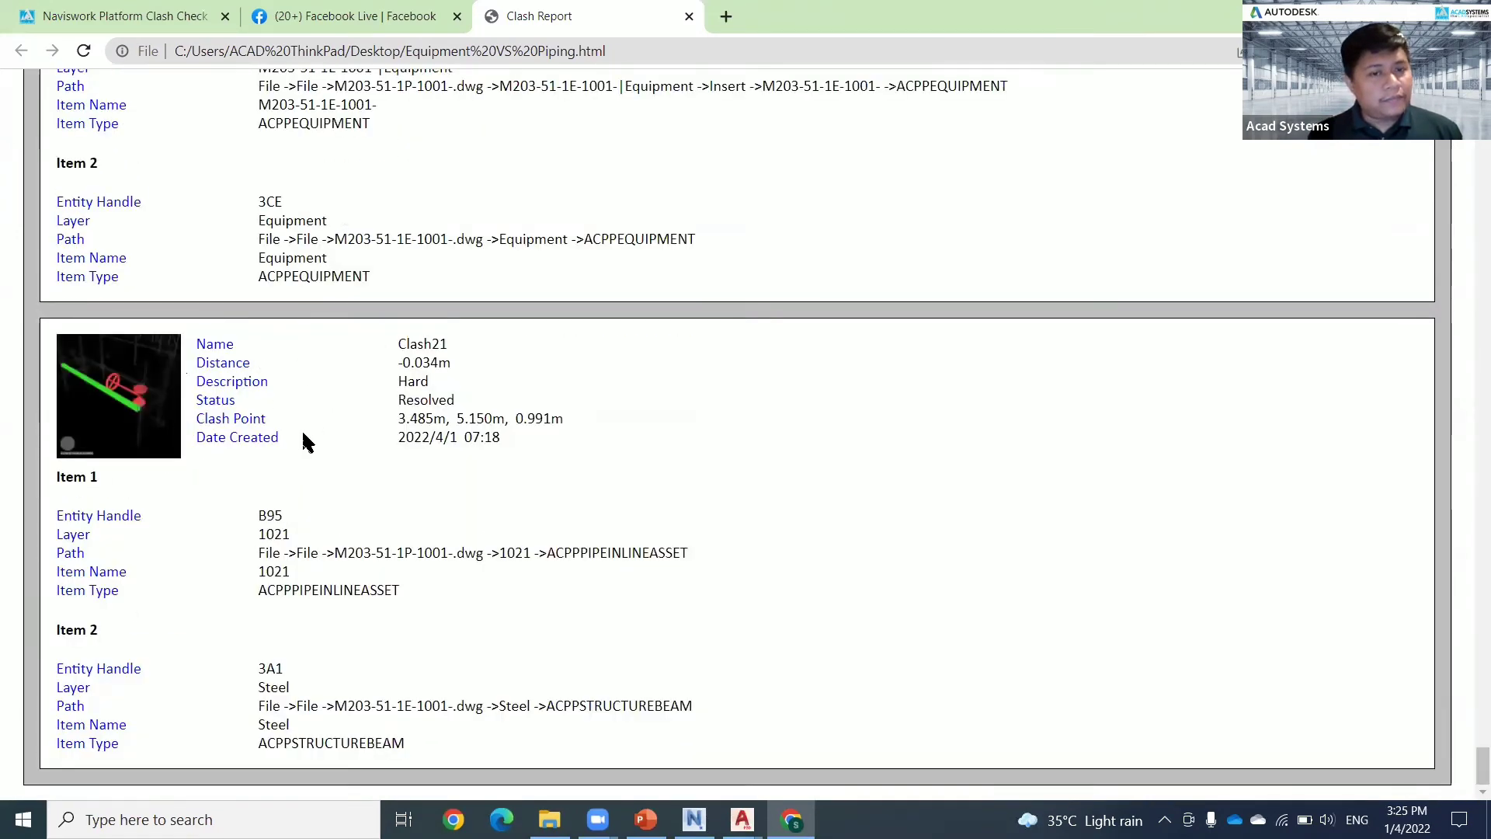
- Check Clash21's status, inspect its clash image at full size, and return to the report entries
left_click_drag(396, 397, 465, 416)
left_click(441, 497)
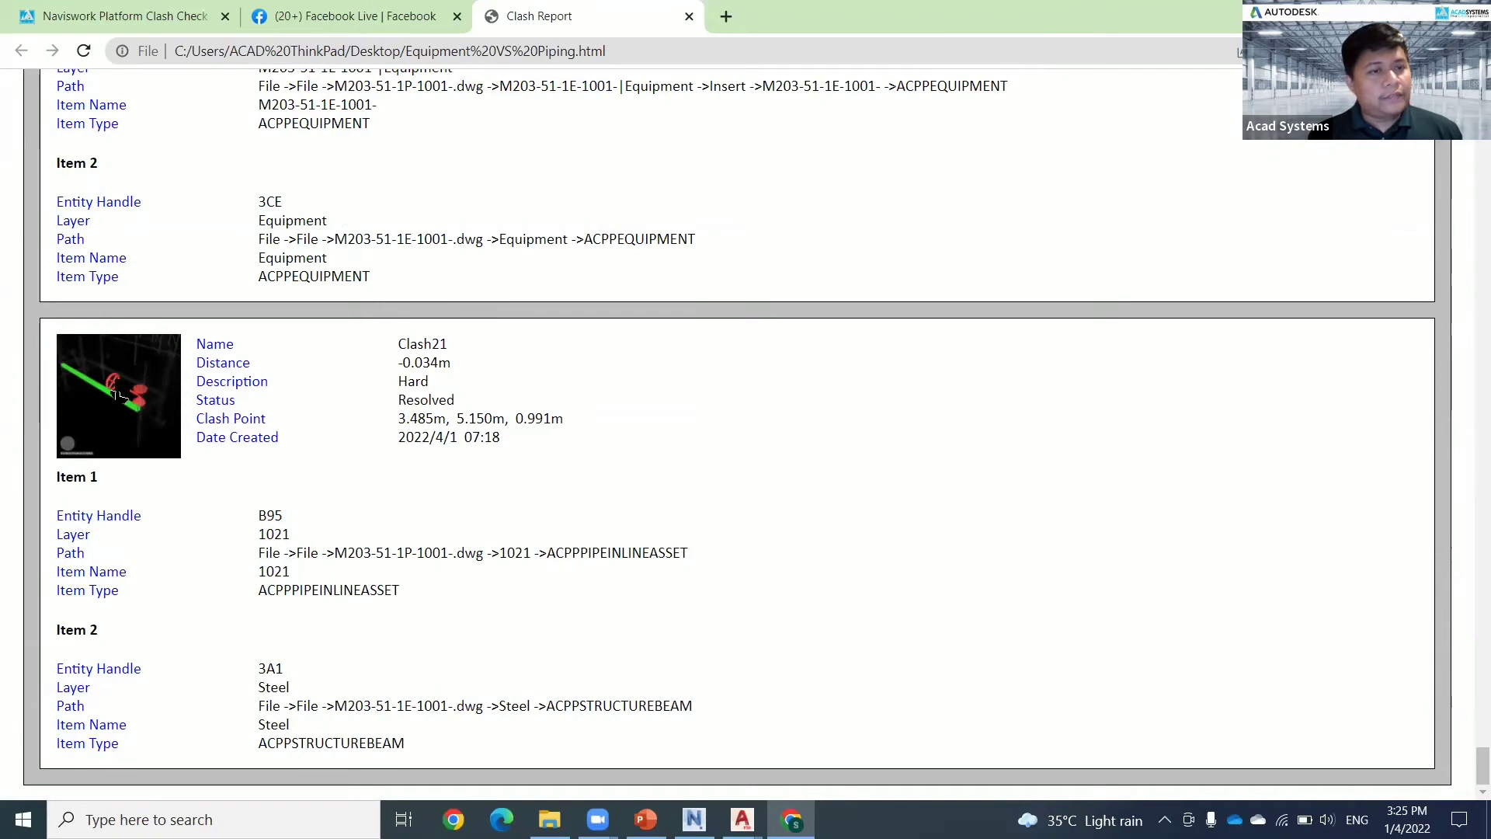
left_click(128, 406)
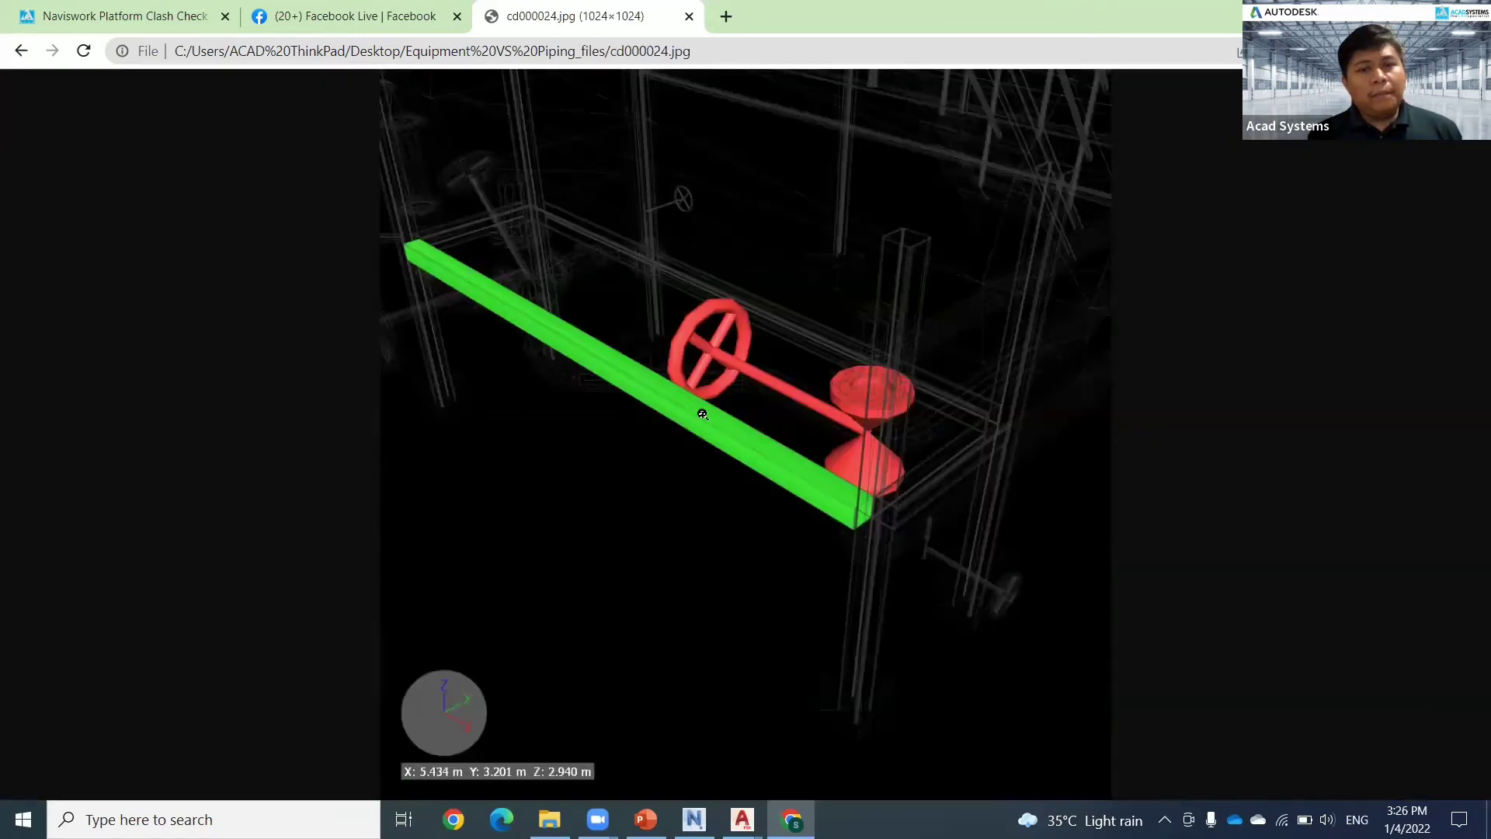
left_click(750, 468)
left_click(584, 372)
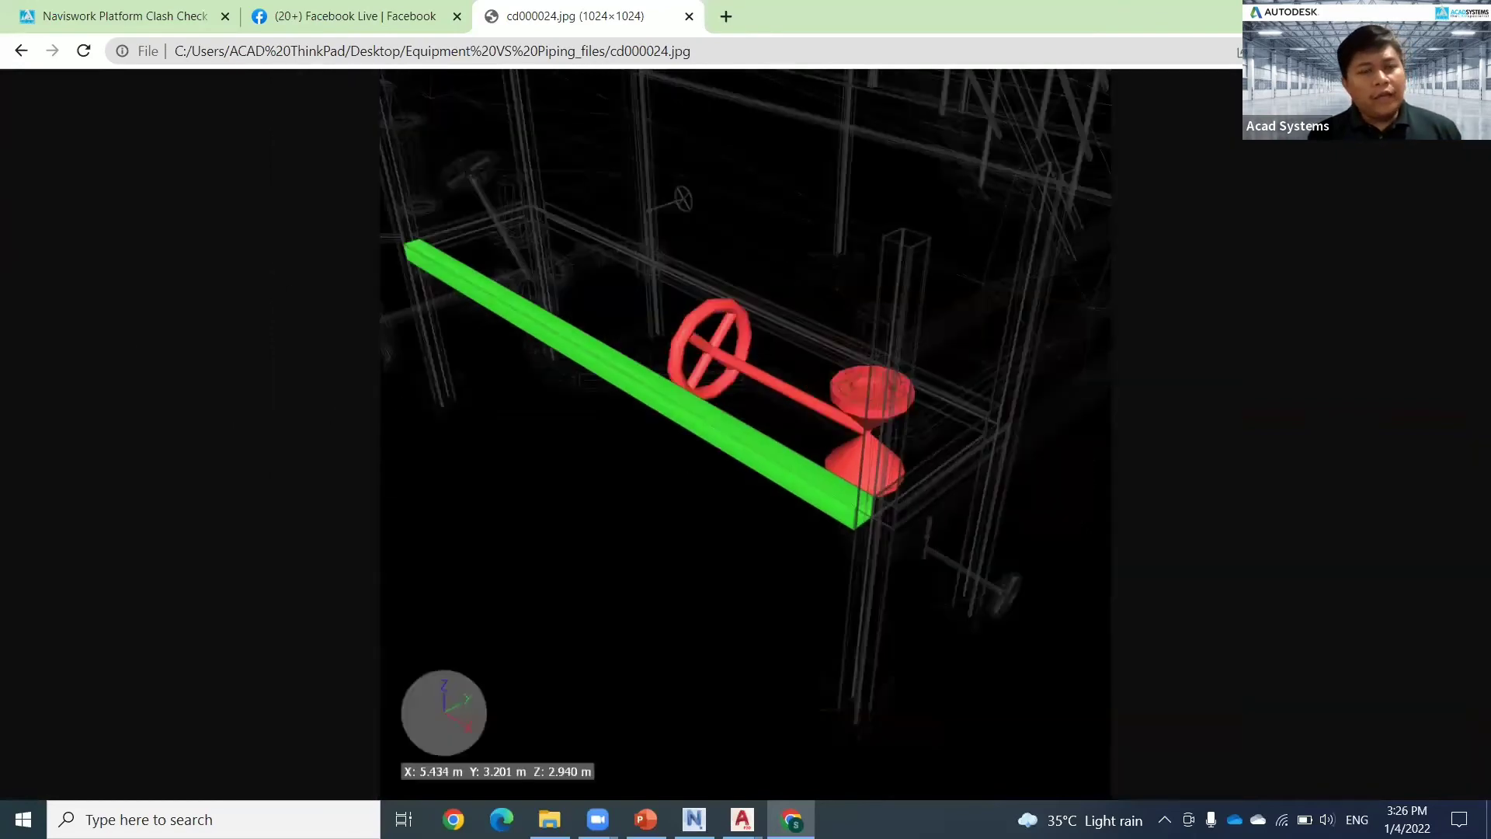
left_click(654, 413)
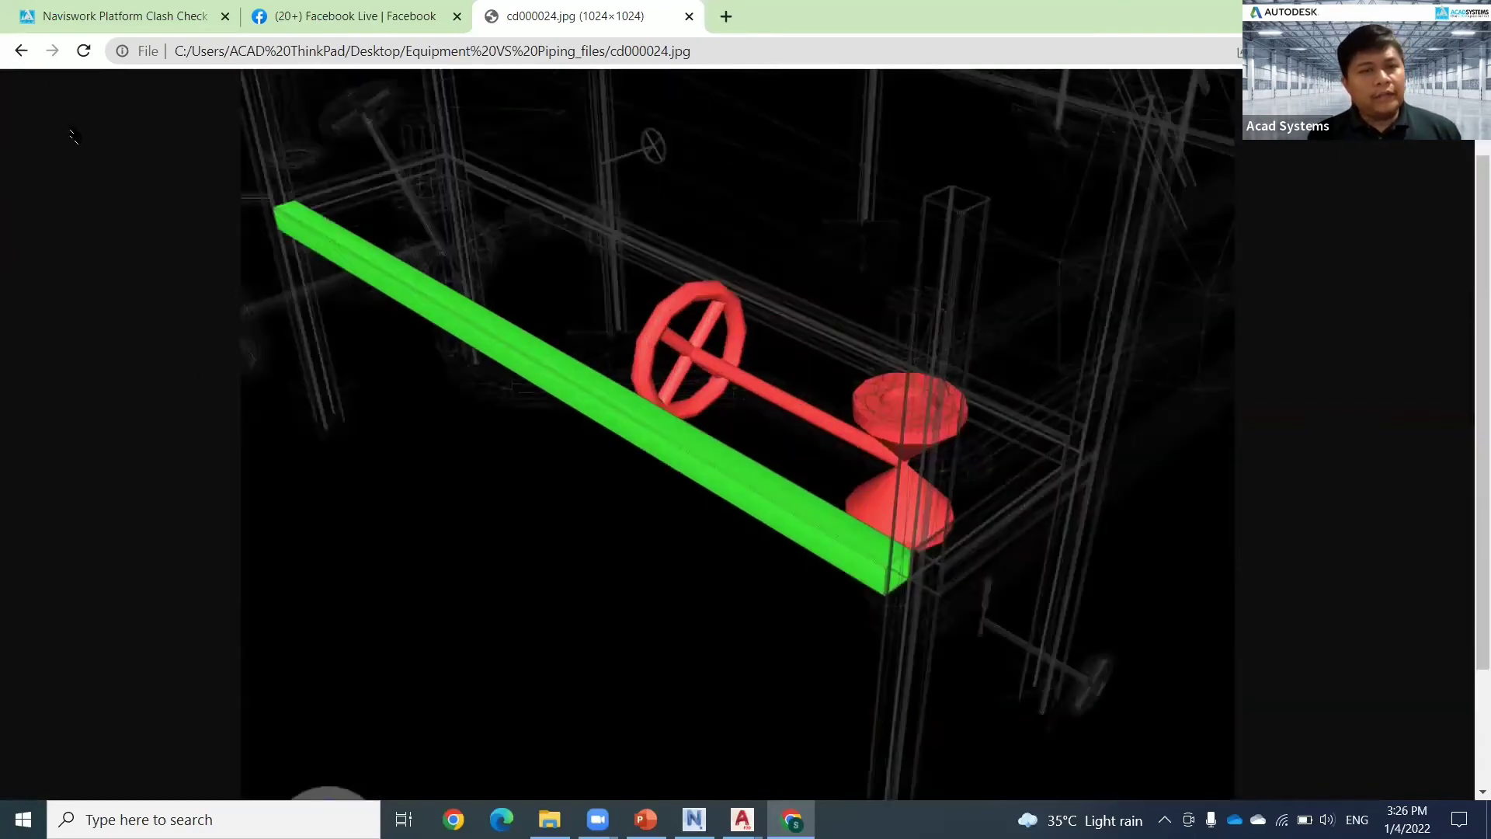
left_click(21, 51)
scroll(303, 529, "down", 15)
scroll(306, 520, "up", 20)
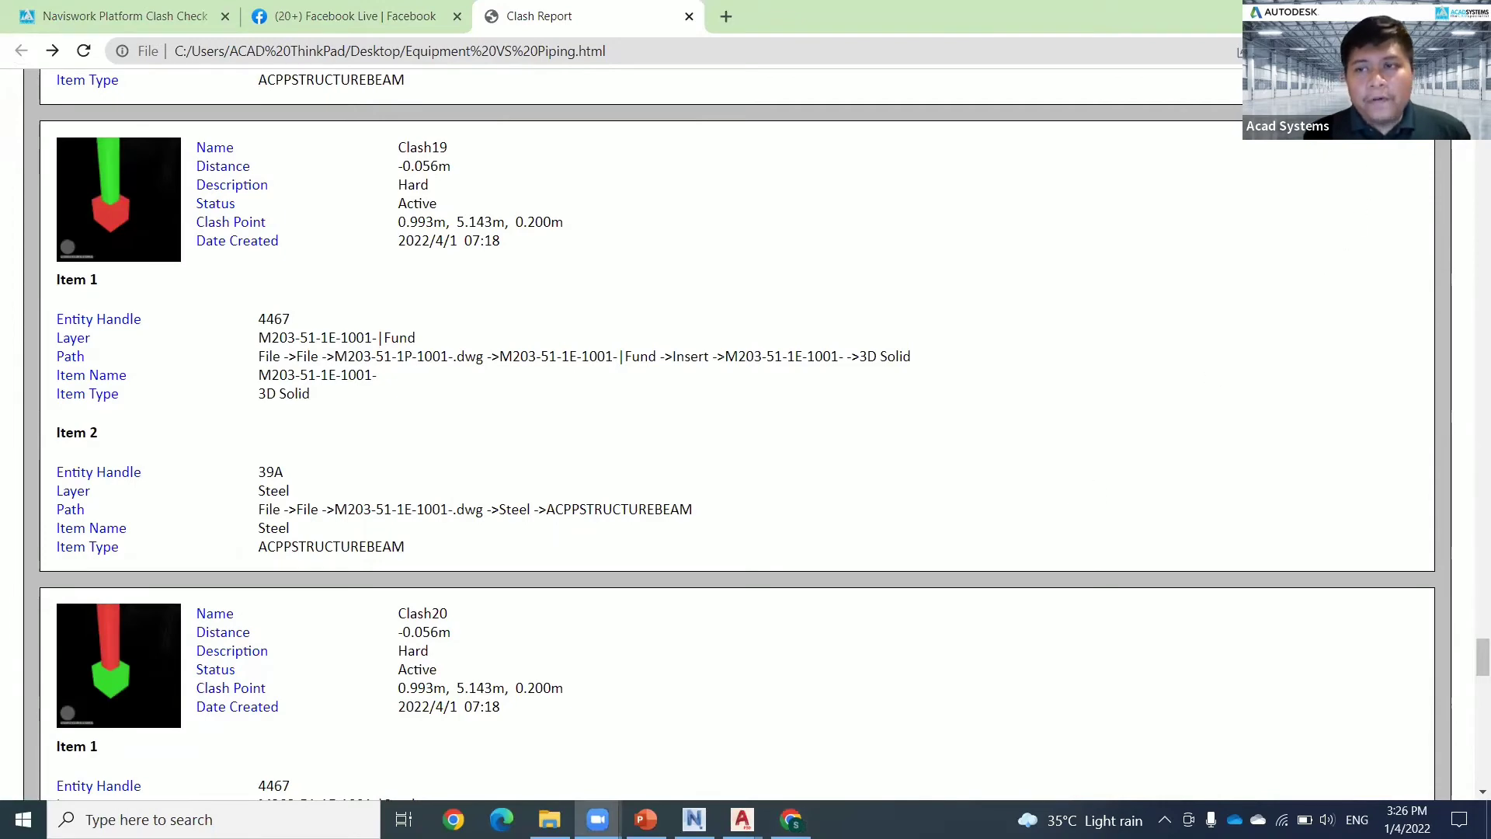
- Switch back to Navisworks, view the valves and steel frame beneath the vessel, and close Clash Detective
key("alt+Tab")
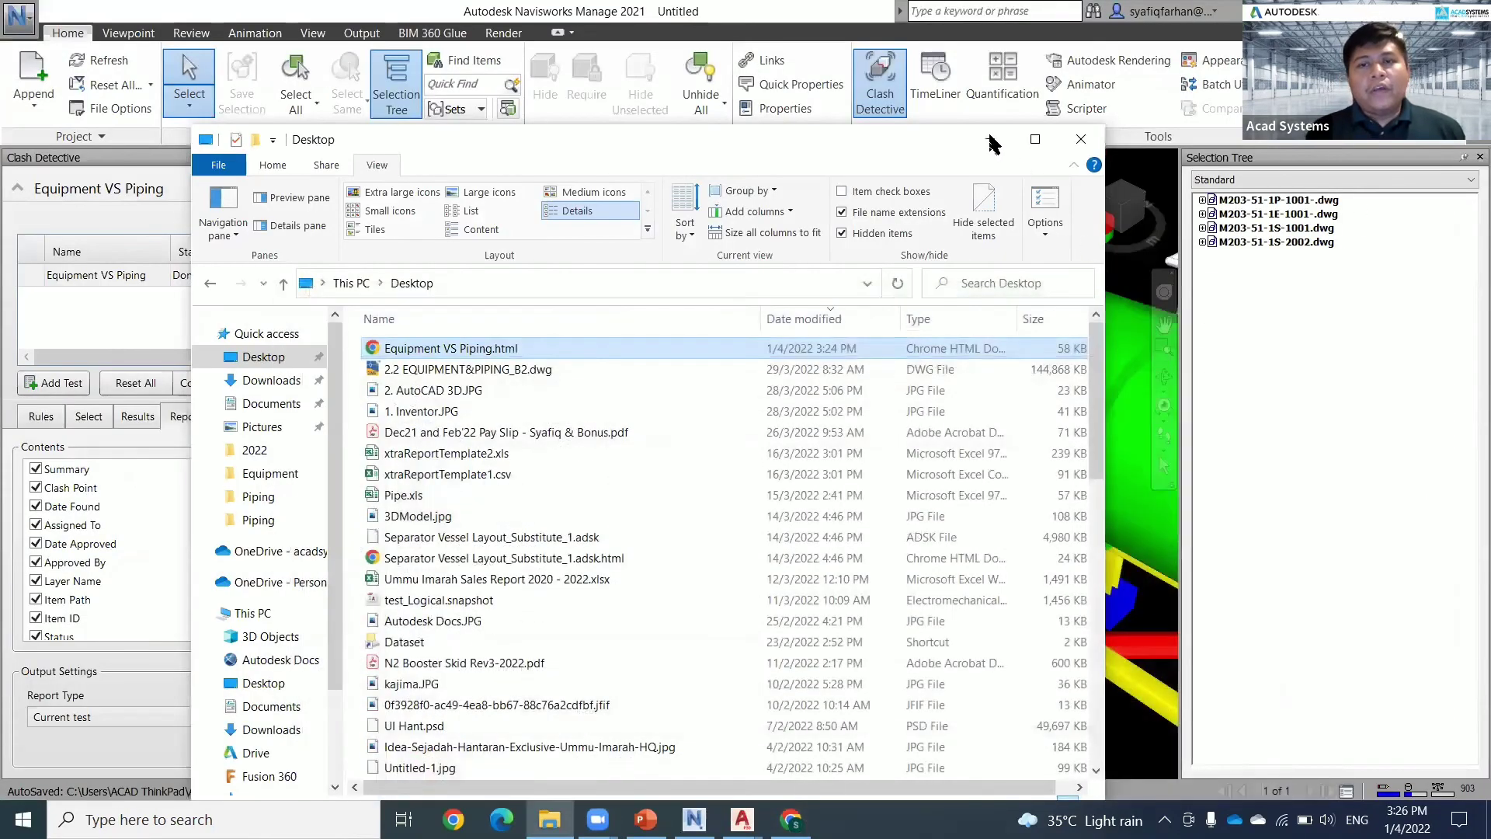
key("alt+Tab")
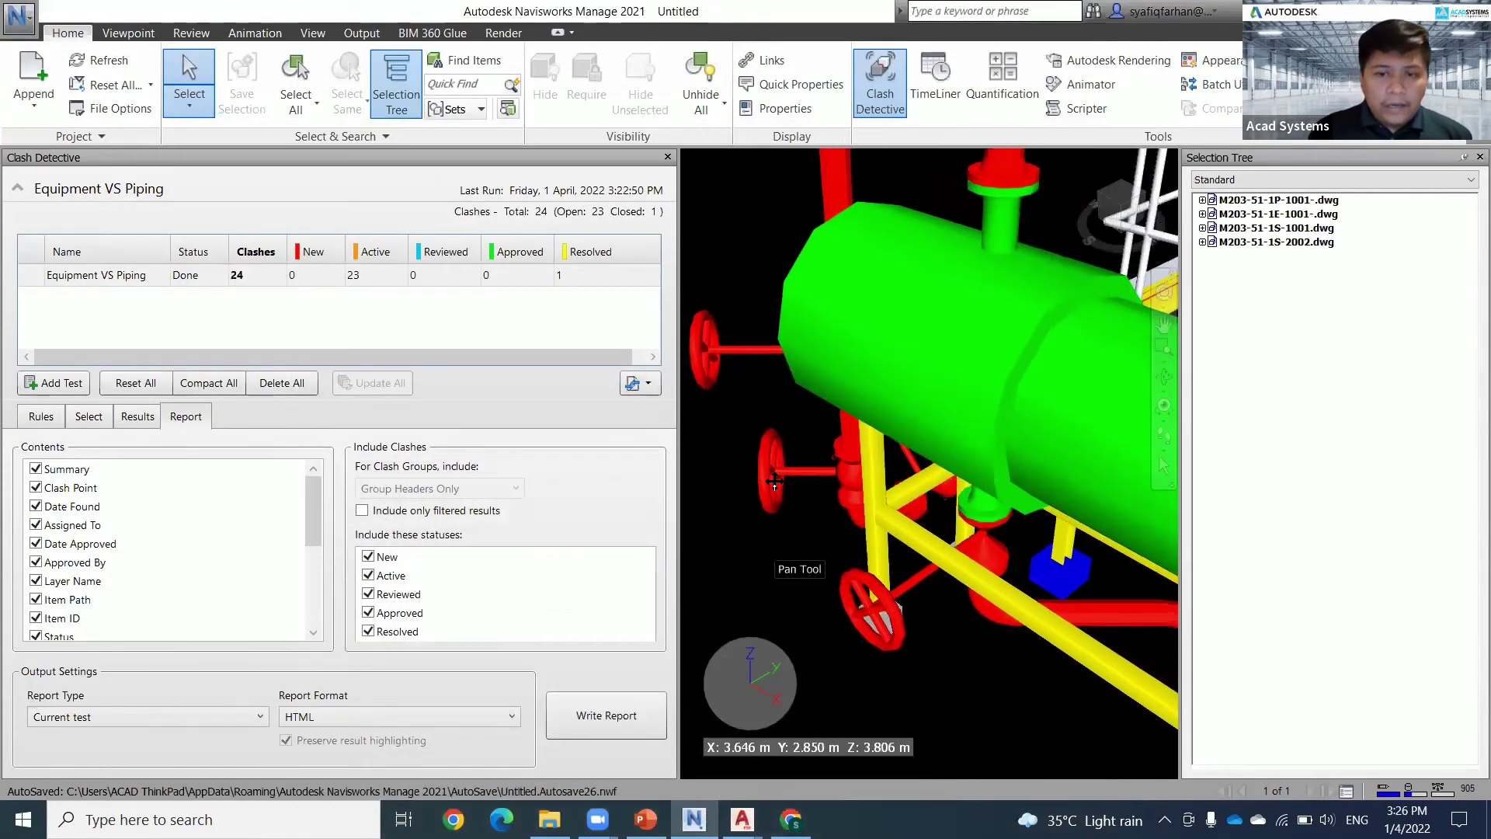
middle_click_drag(955, 606, 886, 631)
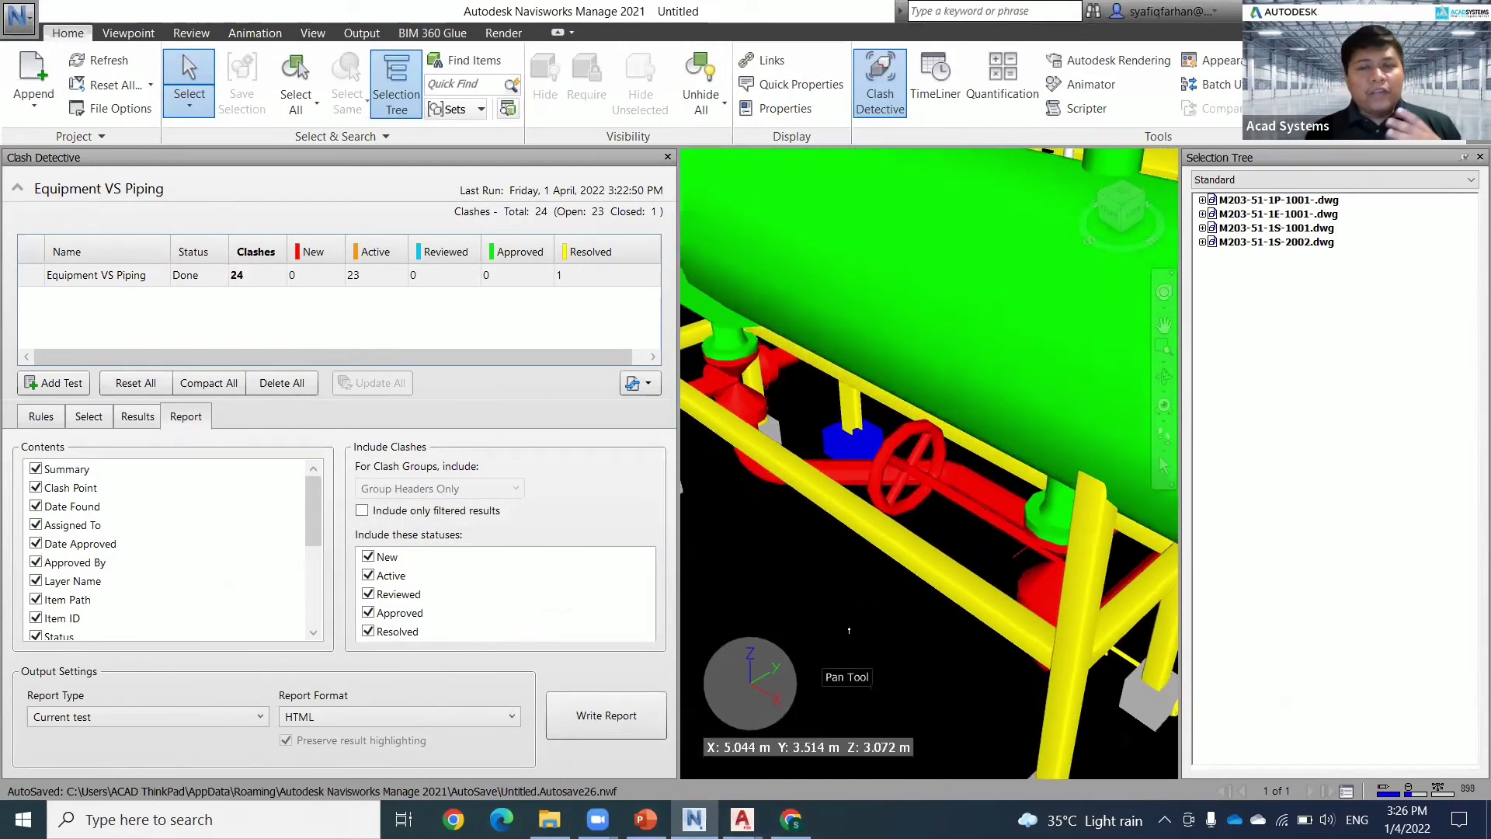
left_click(668, 156)
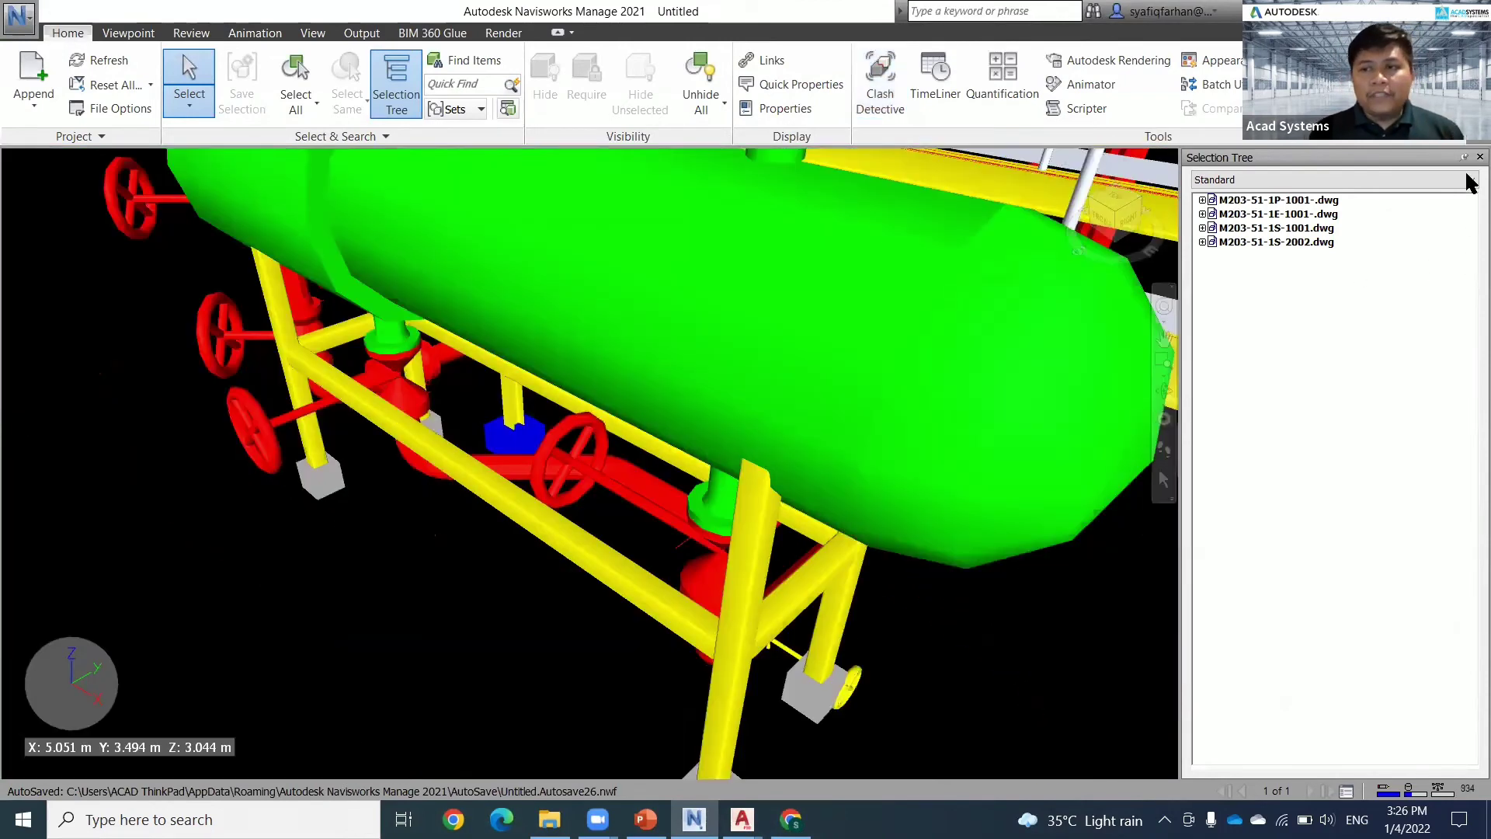
- Close the Selection Tree, restore the home view of the plant model, and get a closer view of the pumps
left_click(1480, 157)
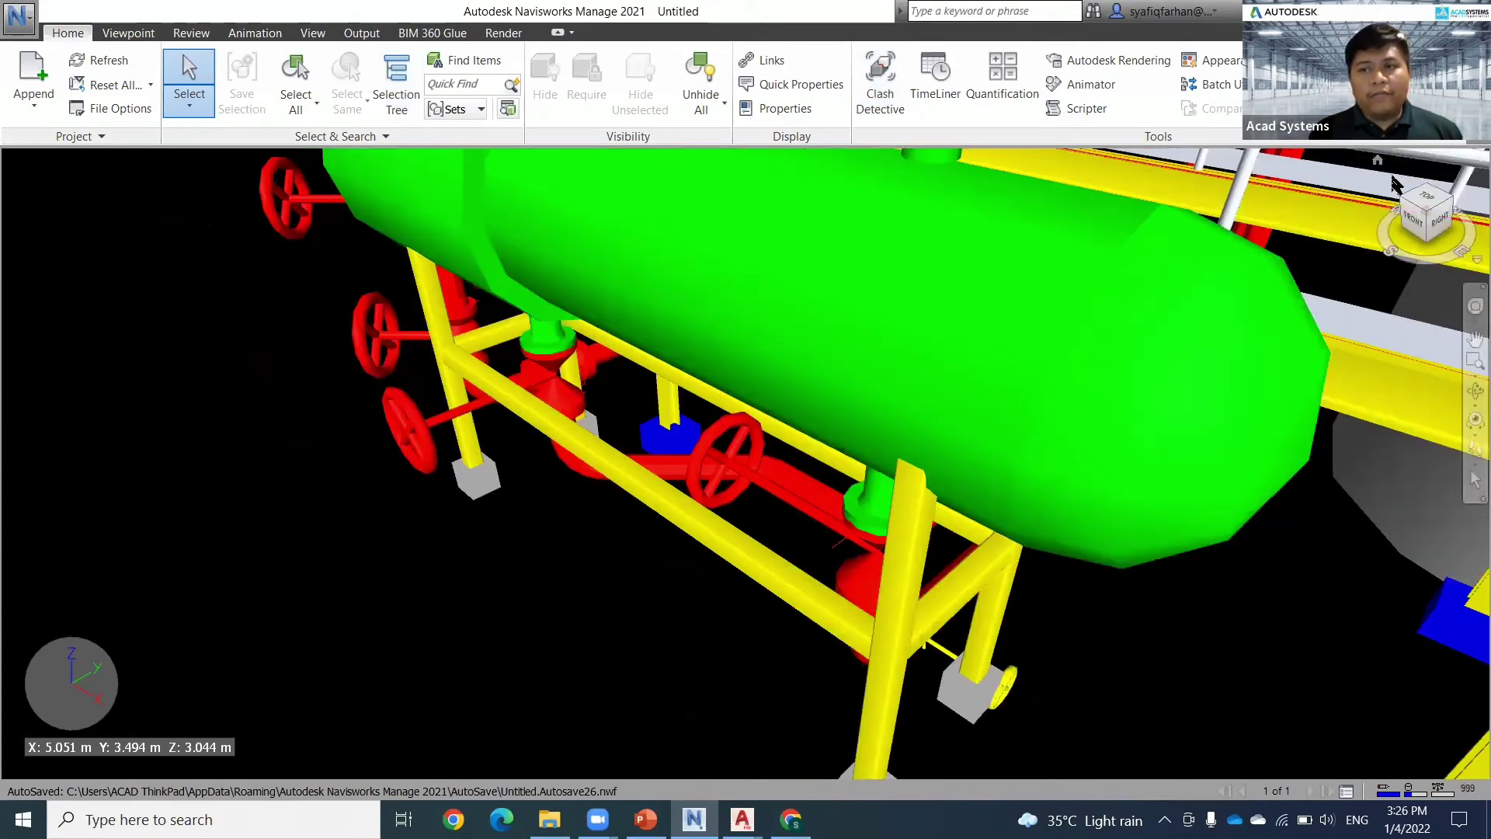
left_click(1377, 162)
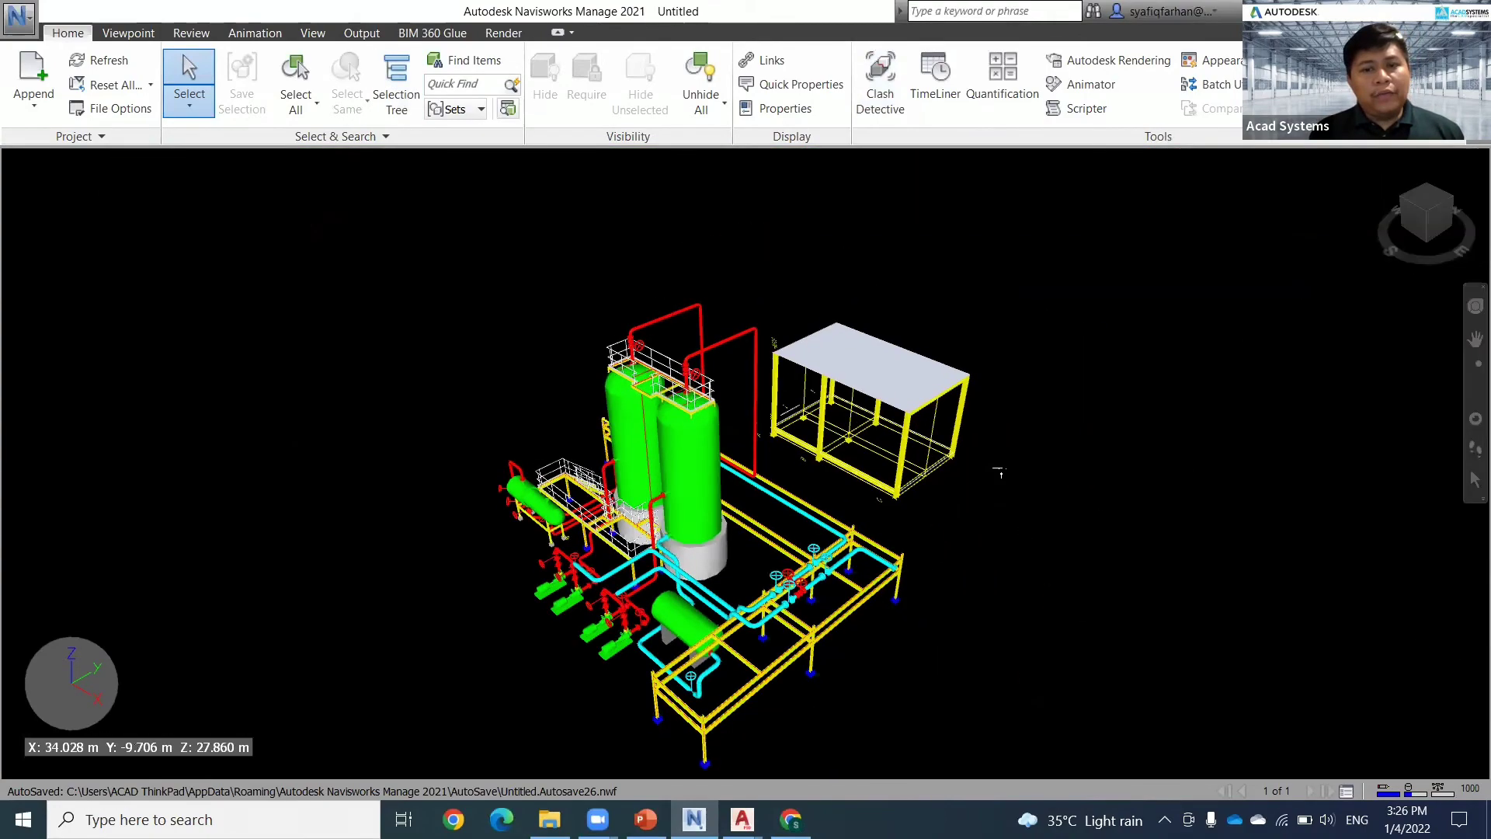
scroll(736, 392, "up", 5)
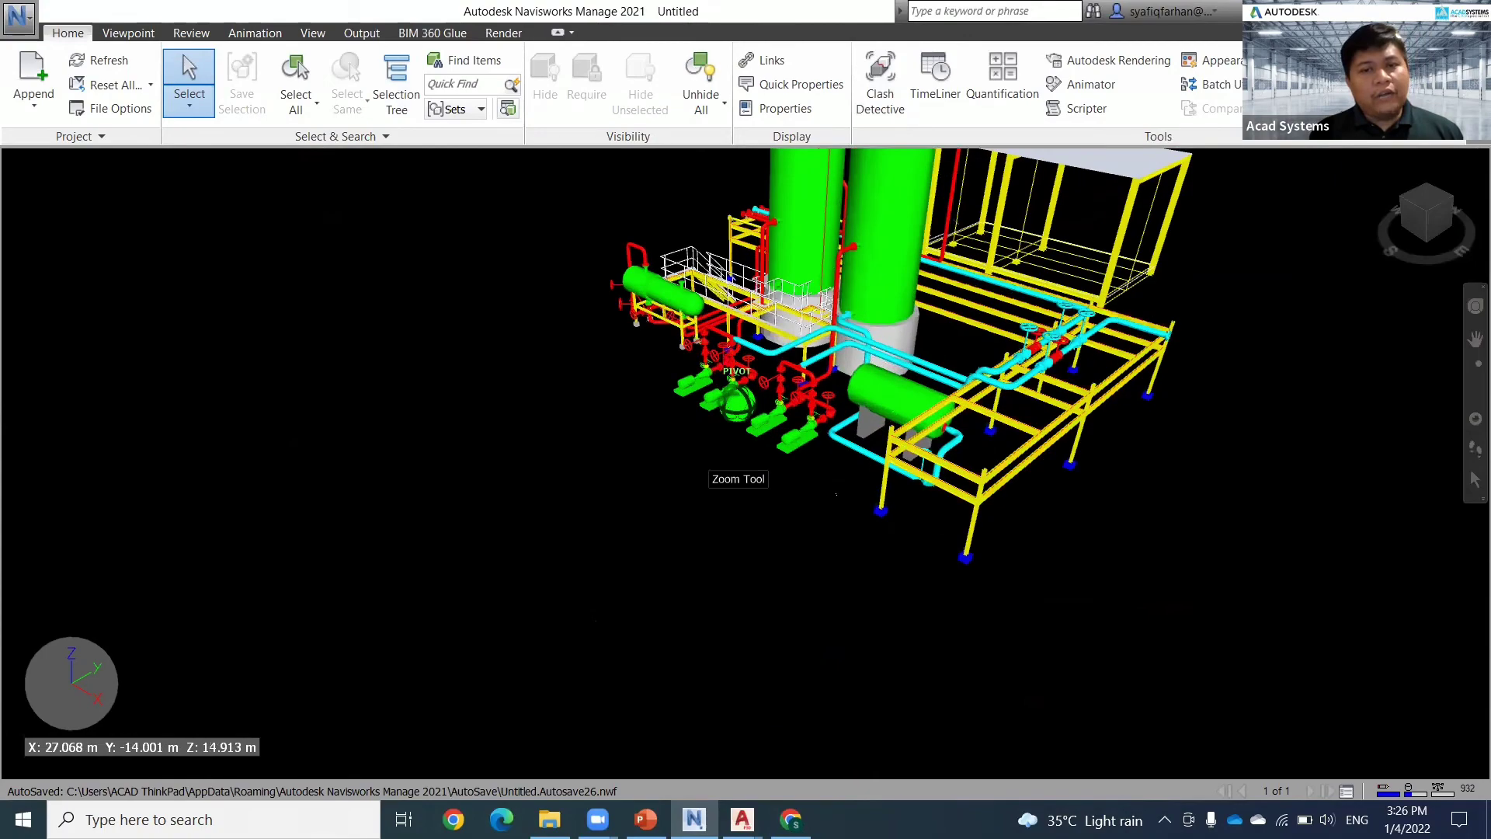
- Measure the distance between the bases of the two neighbouring pumps nearest the steel-framed vessel
left_click(128, 33)
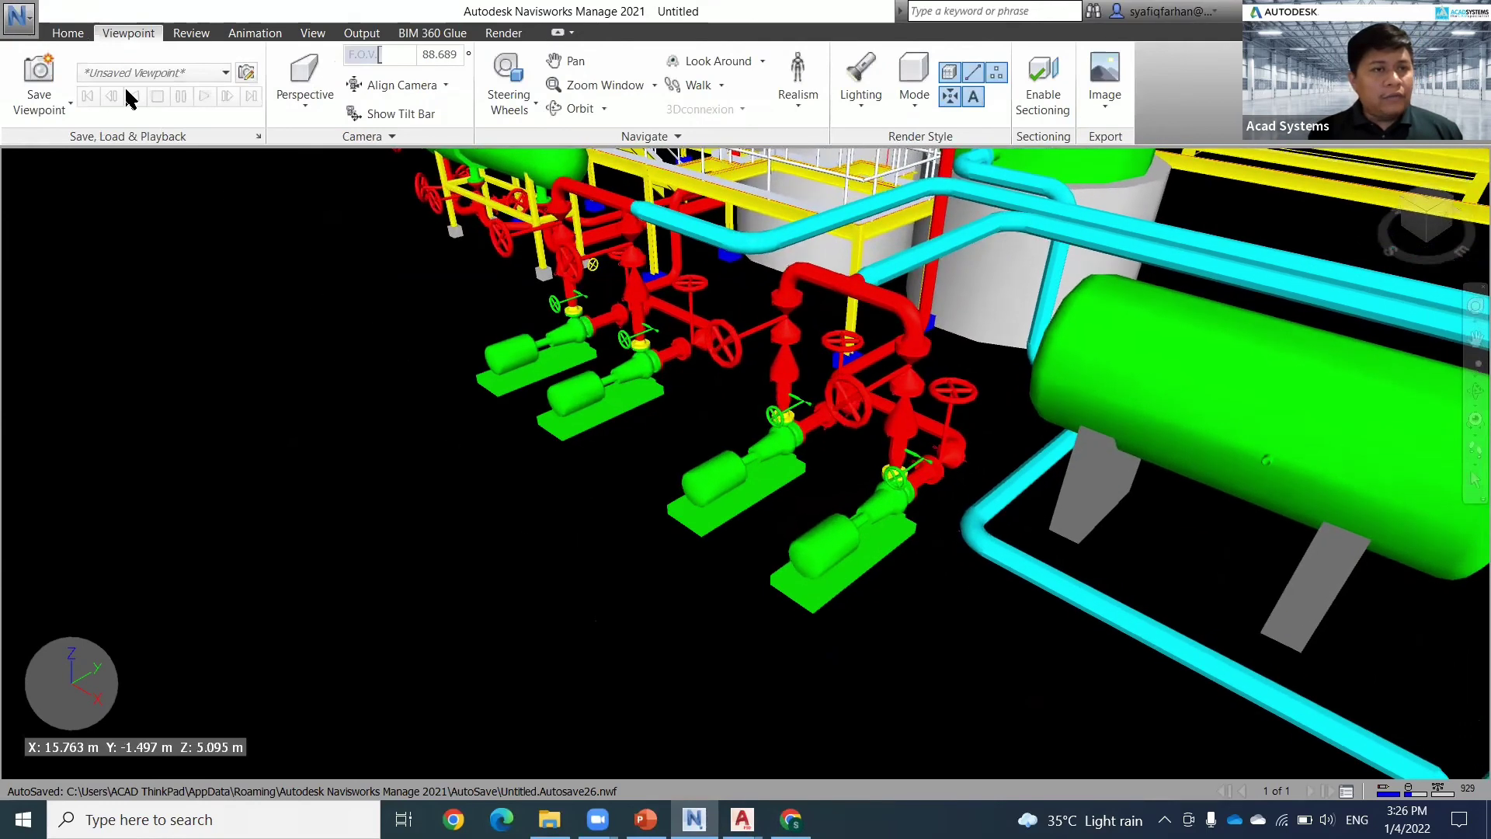
left_click(84, 37)
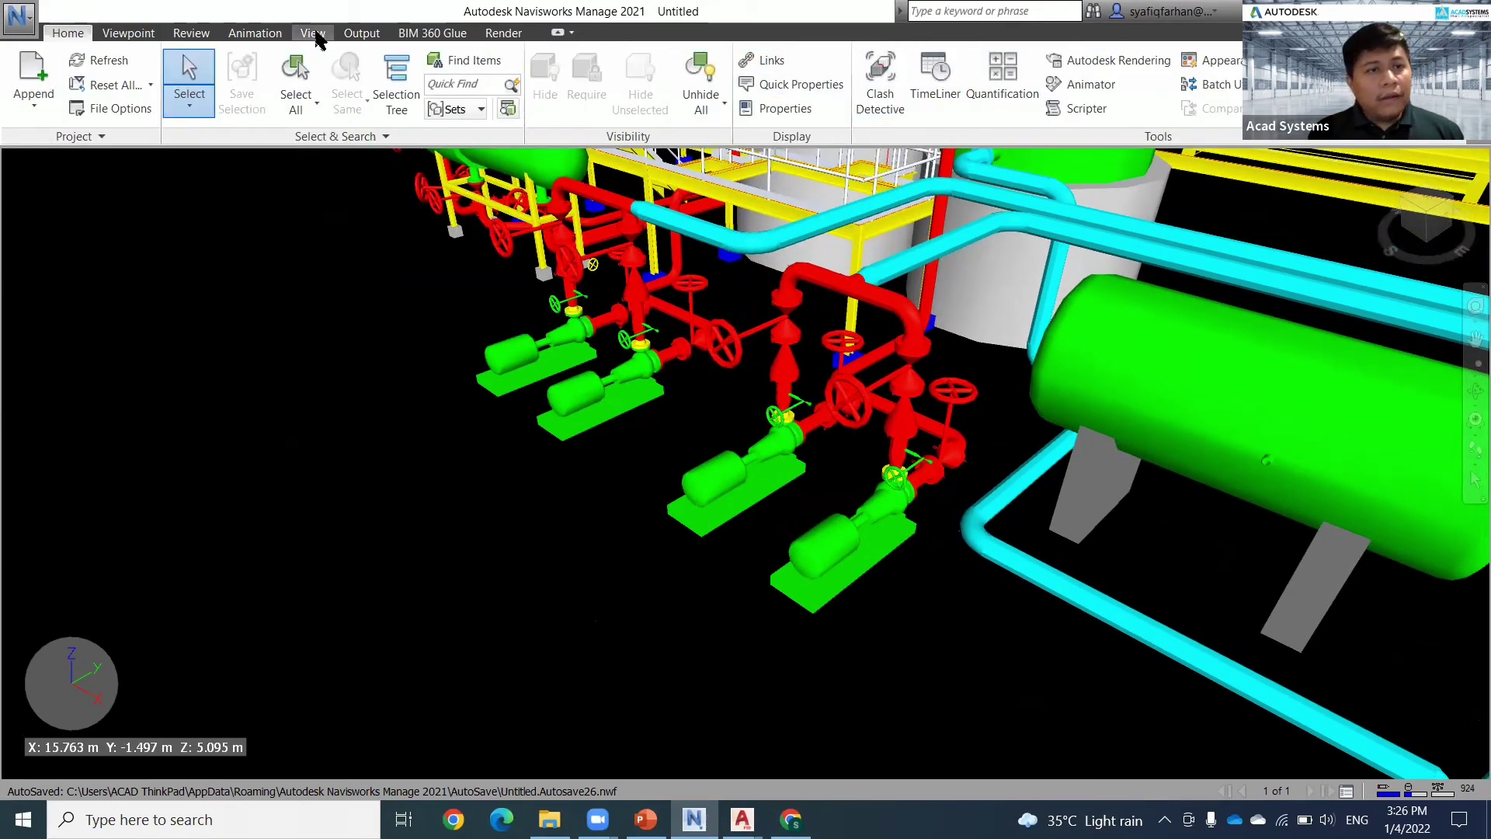
left_click(190, 33)
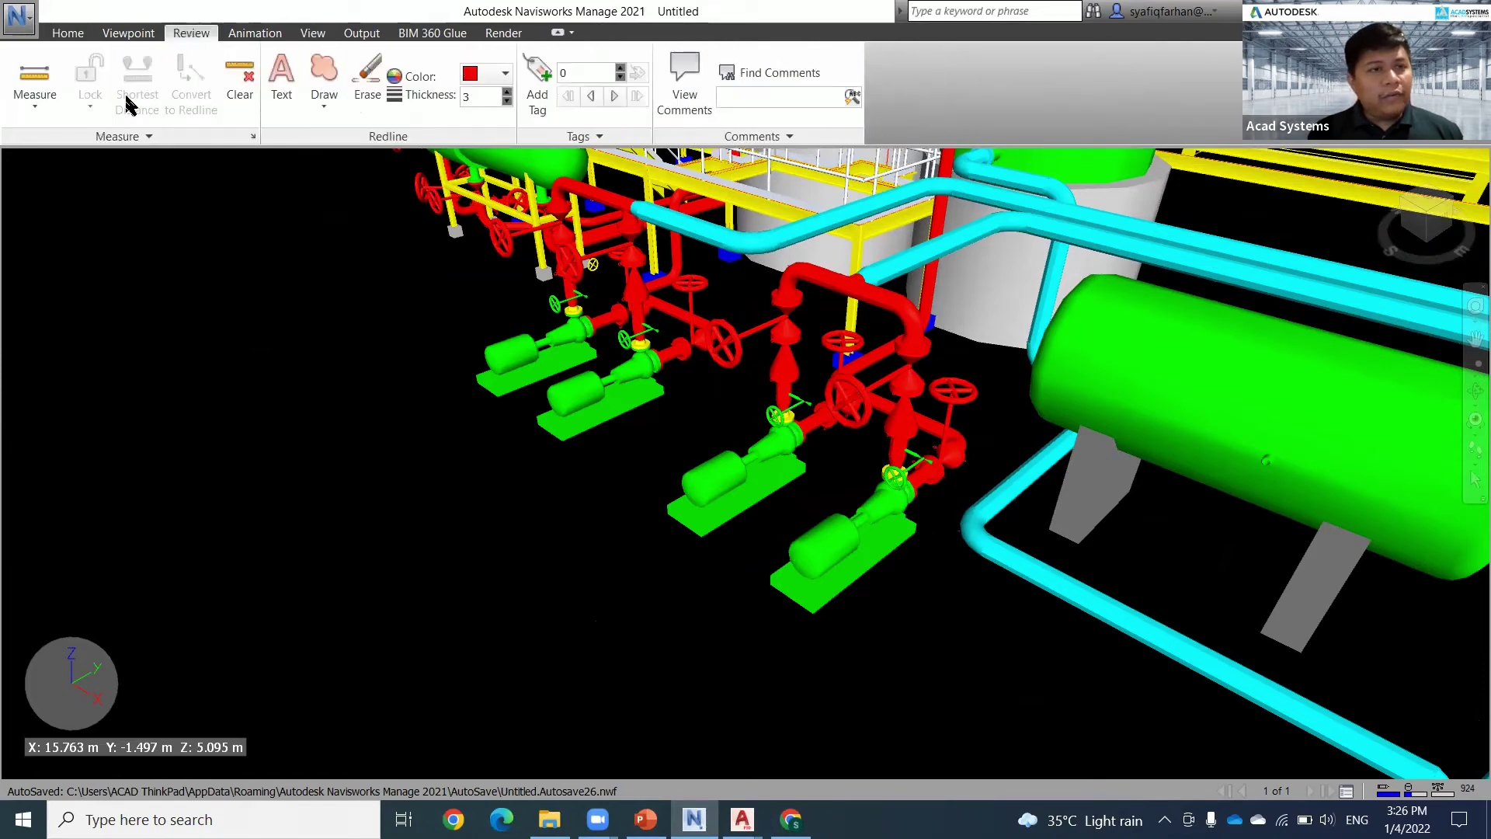
scroll(517, 413, "up", 5)
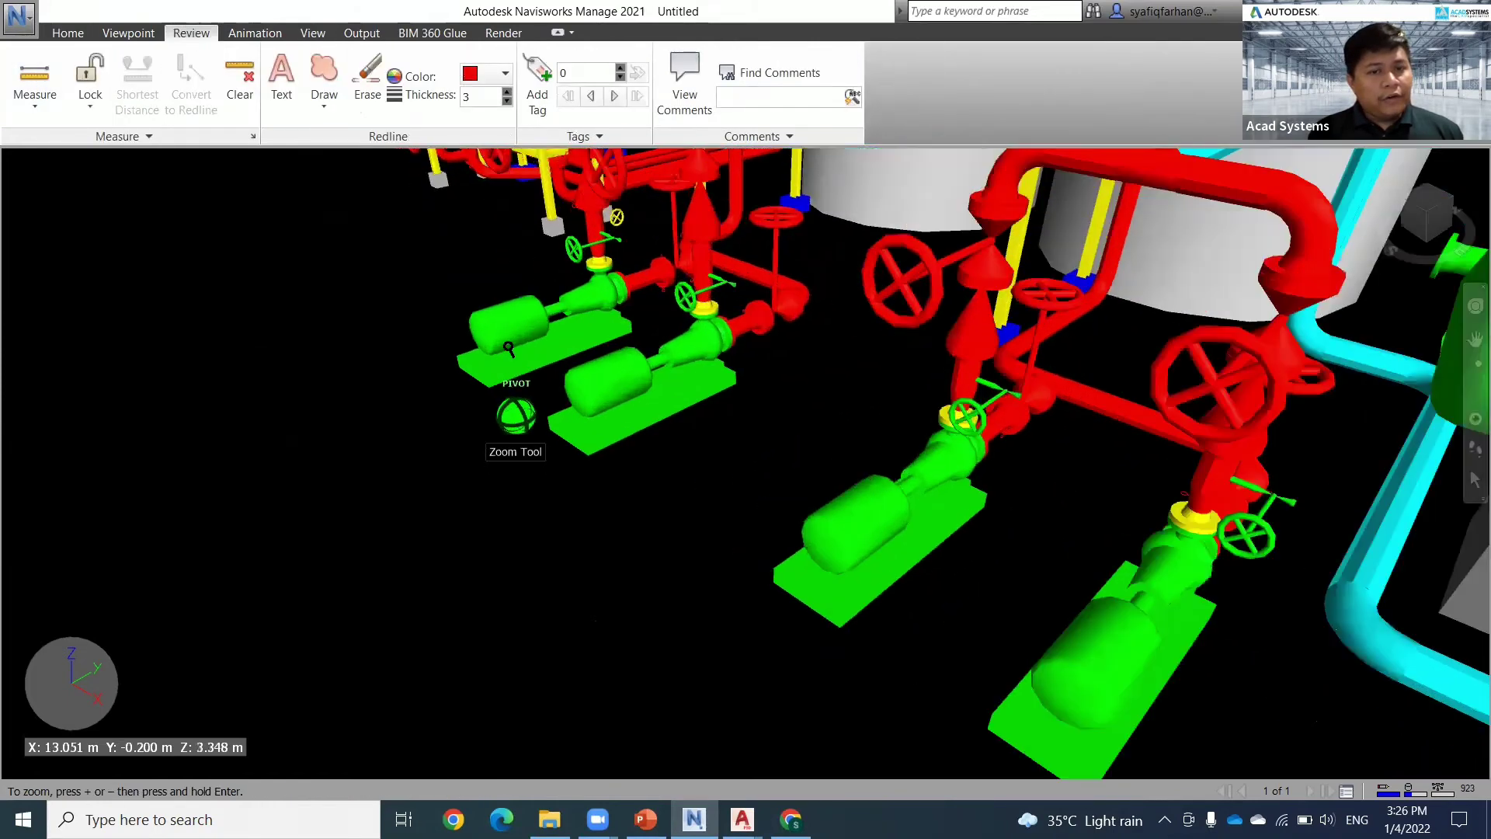
scroll(508, 342, "up", 3)
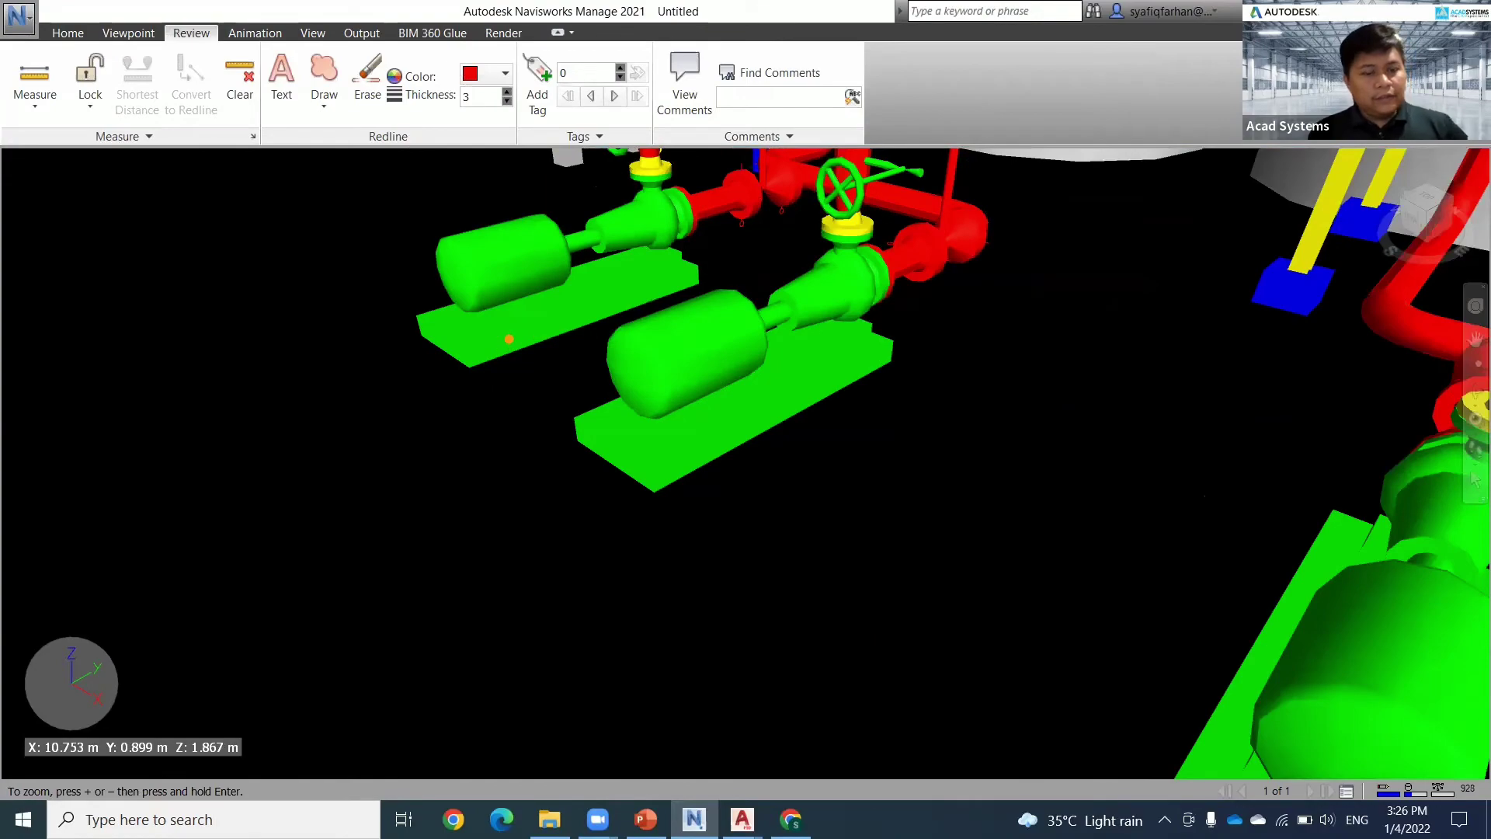
mouse_move(653, 555)
middle_mouse_down("shift")
mouse_move(785, 556)
mouse_move(933, 467)
mouse_move(969, 542)
mouse_move(914, 395)
middle_mouse_up("shift")
scroll(913, 394, "up", 5)
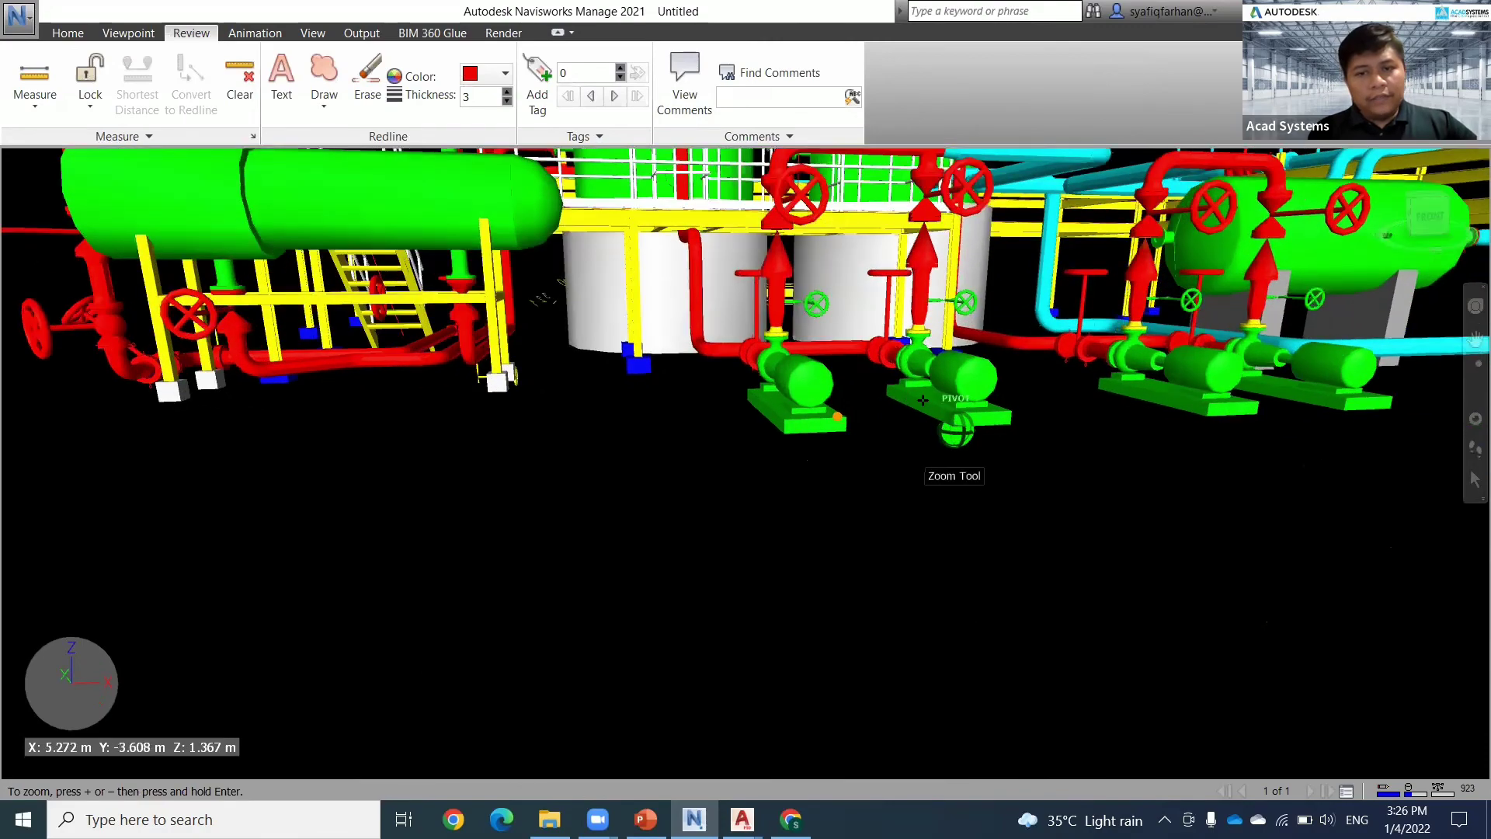
scroll(923, 400, "up", 2)
left_click(924, 400)
scroll(926, 400, "up", 2)
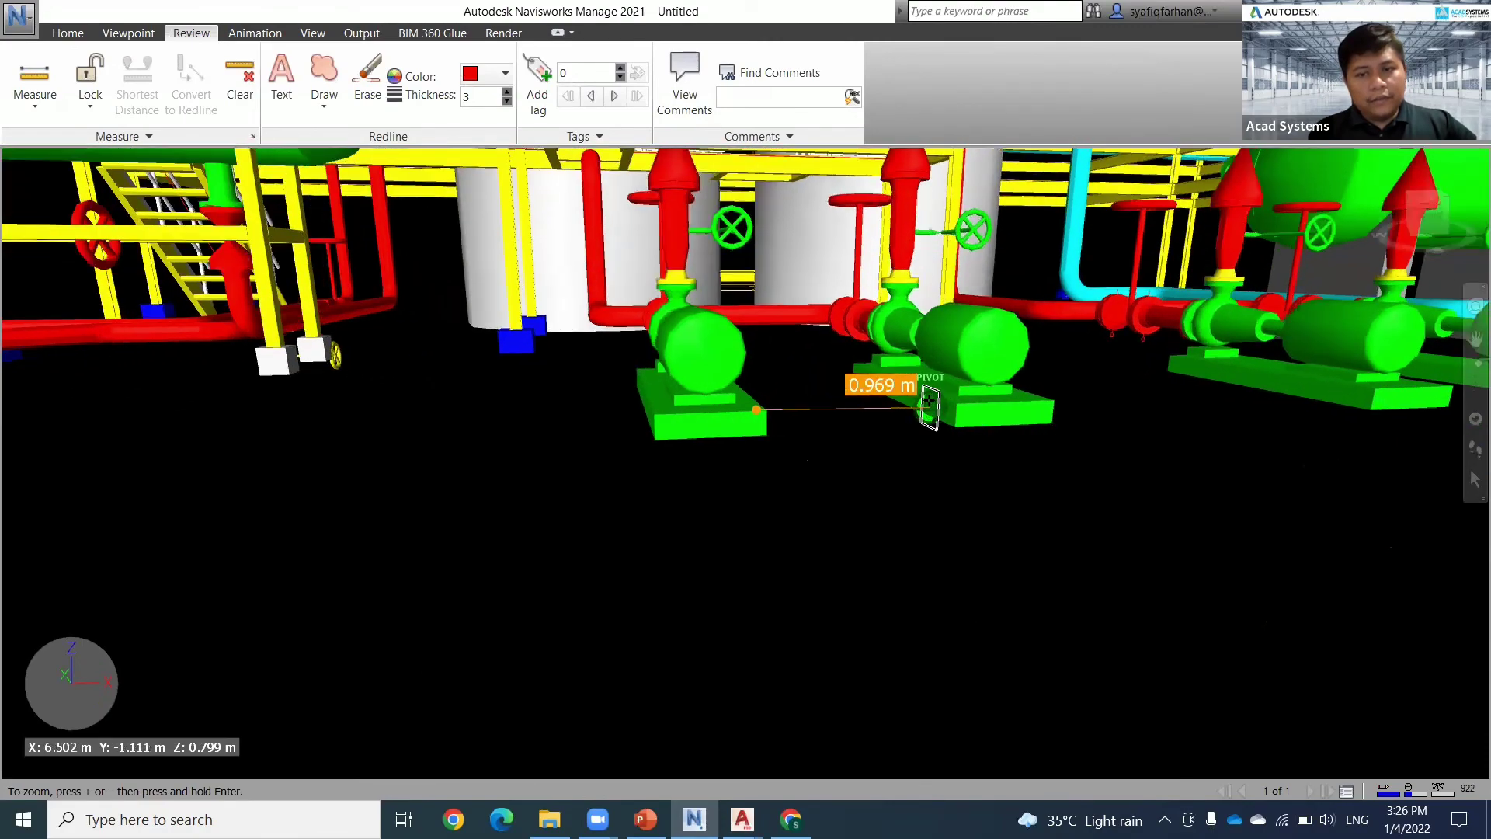
middle_click_drag(835, 567, 952, 617, "shift")
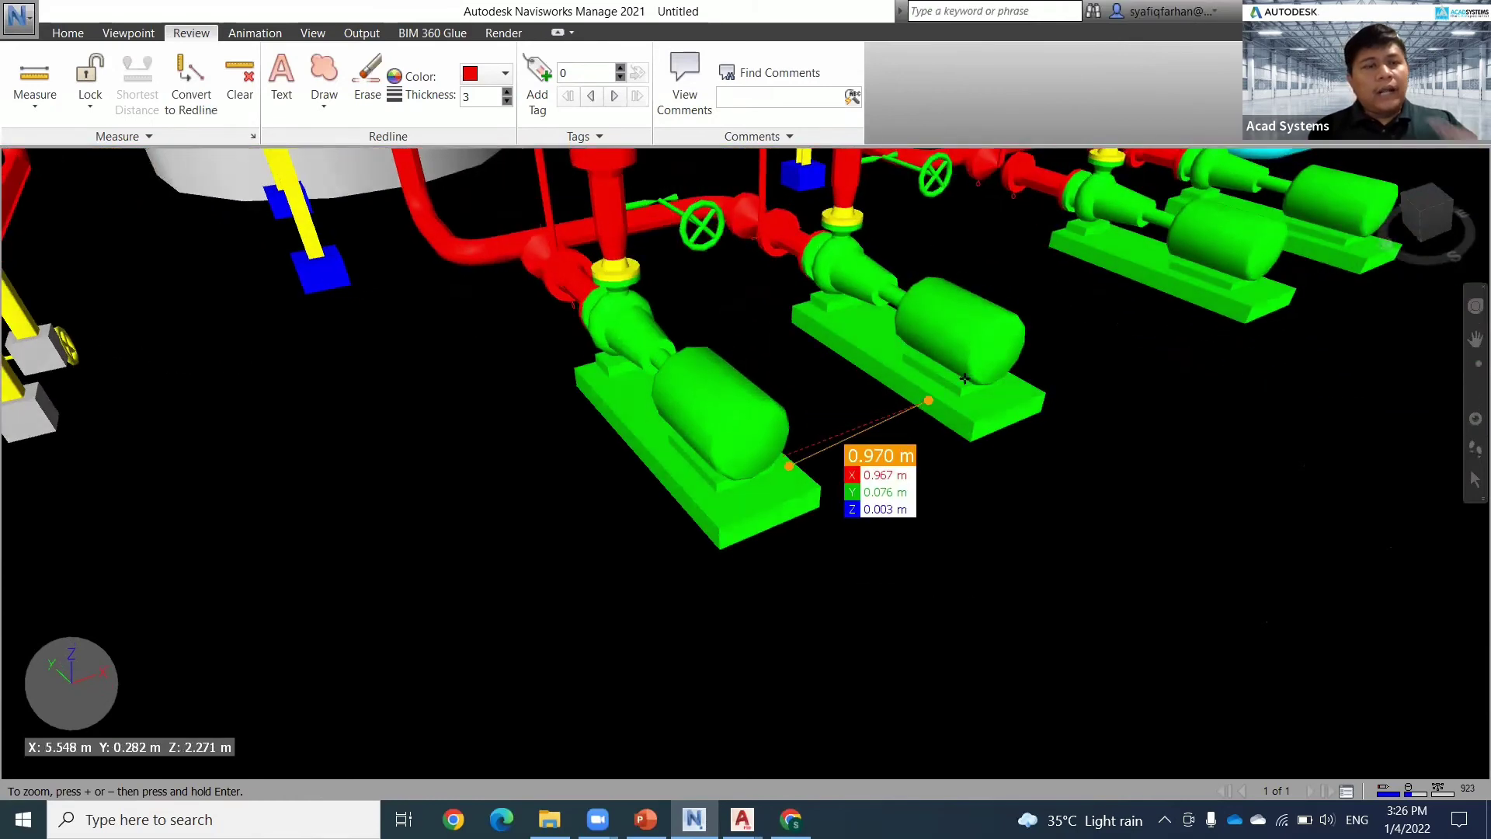
- Save the current view of the measured pumps as a viewpoint named Pump Distance
left_click(143, 42)
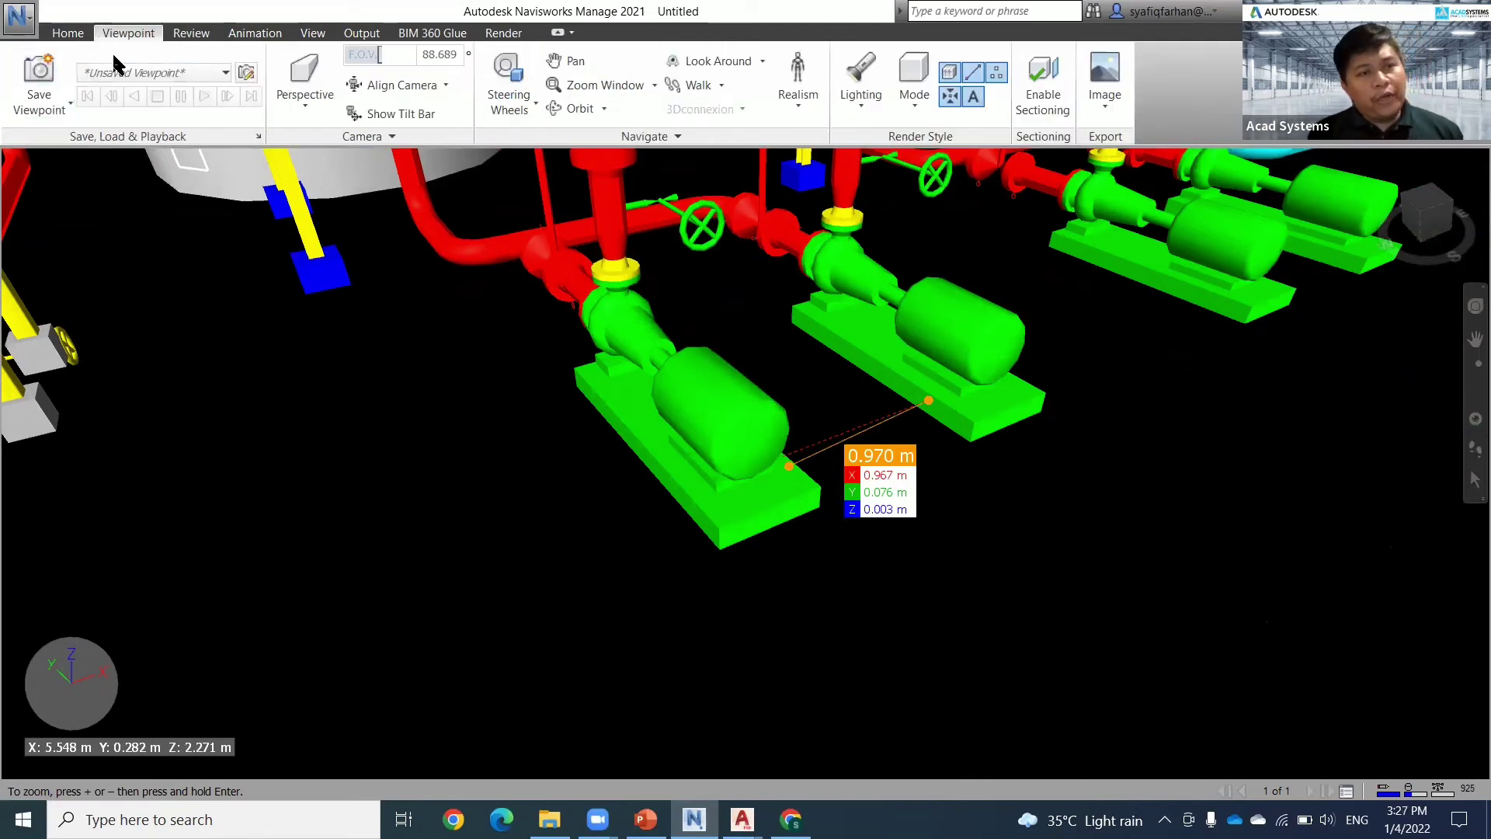
left_click(48, 73)
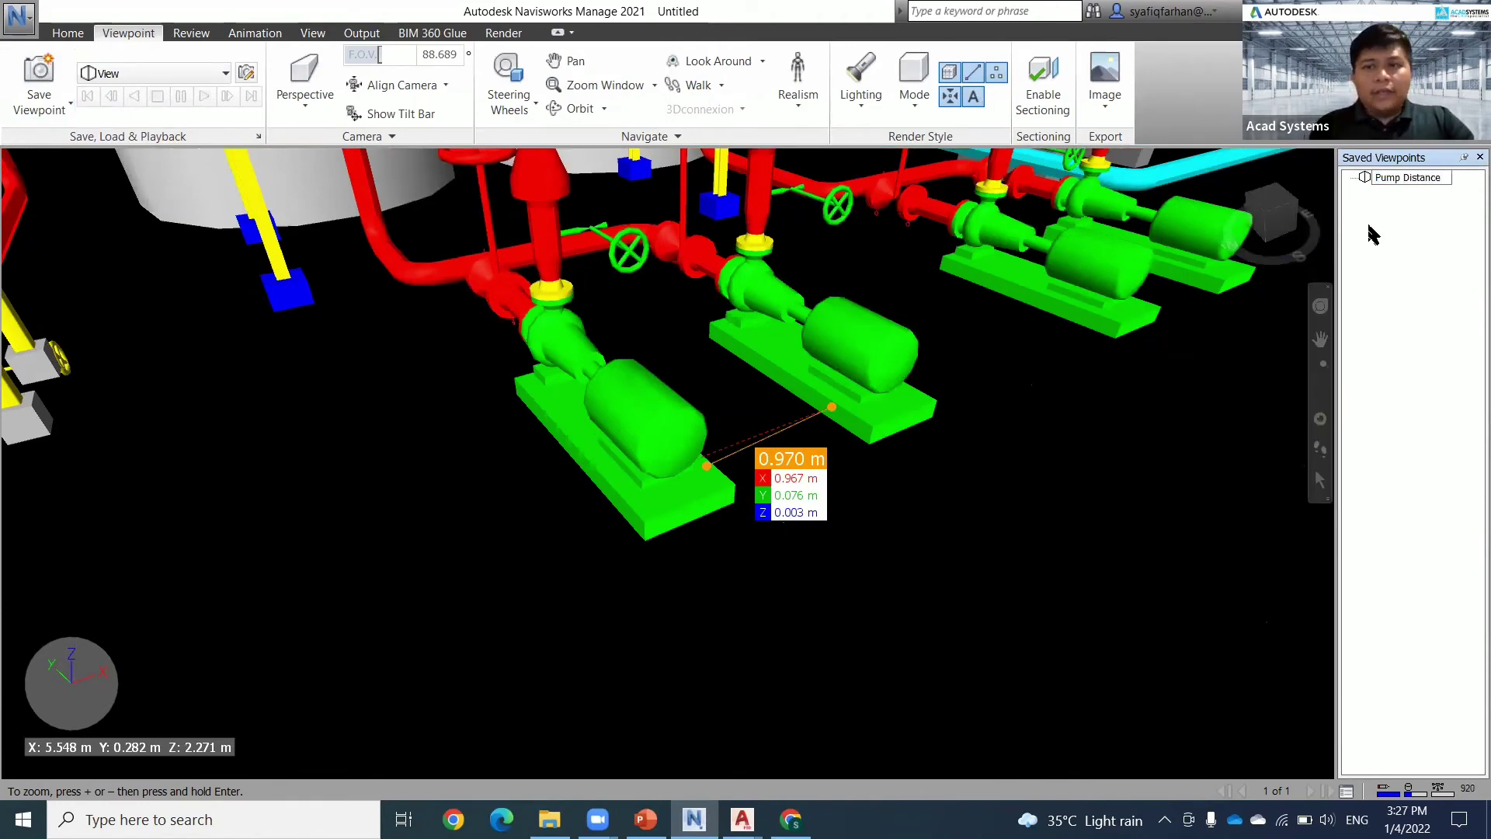
right_click(1398, 368)
key("Escape")
- Move to another part of the model near the tank foundation and recall the Pump Distance viewpoint
mouse_move(1002, 584)
left_mouse_down()
mouse_move(617, 547)
mouse_move(490, 512)
mouse_move(611, 524)
left_mouse_up()
left_click_drag(659, 588, 681, 487)
scroll(681, 488, "up", 5)
middle_click_drag(769, 474, 585, 462)
middle_click_drag(949, 594, 689, 603)
left_click_drag(689, 602, 753, 370)
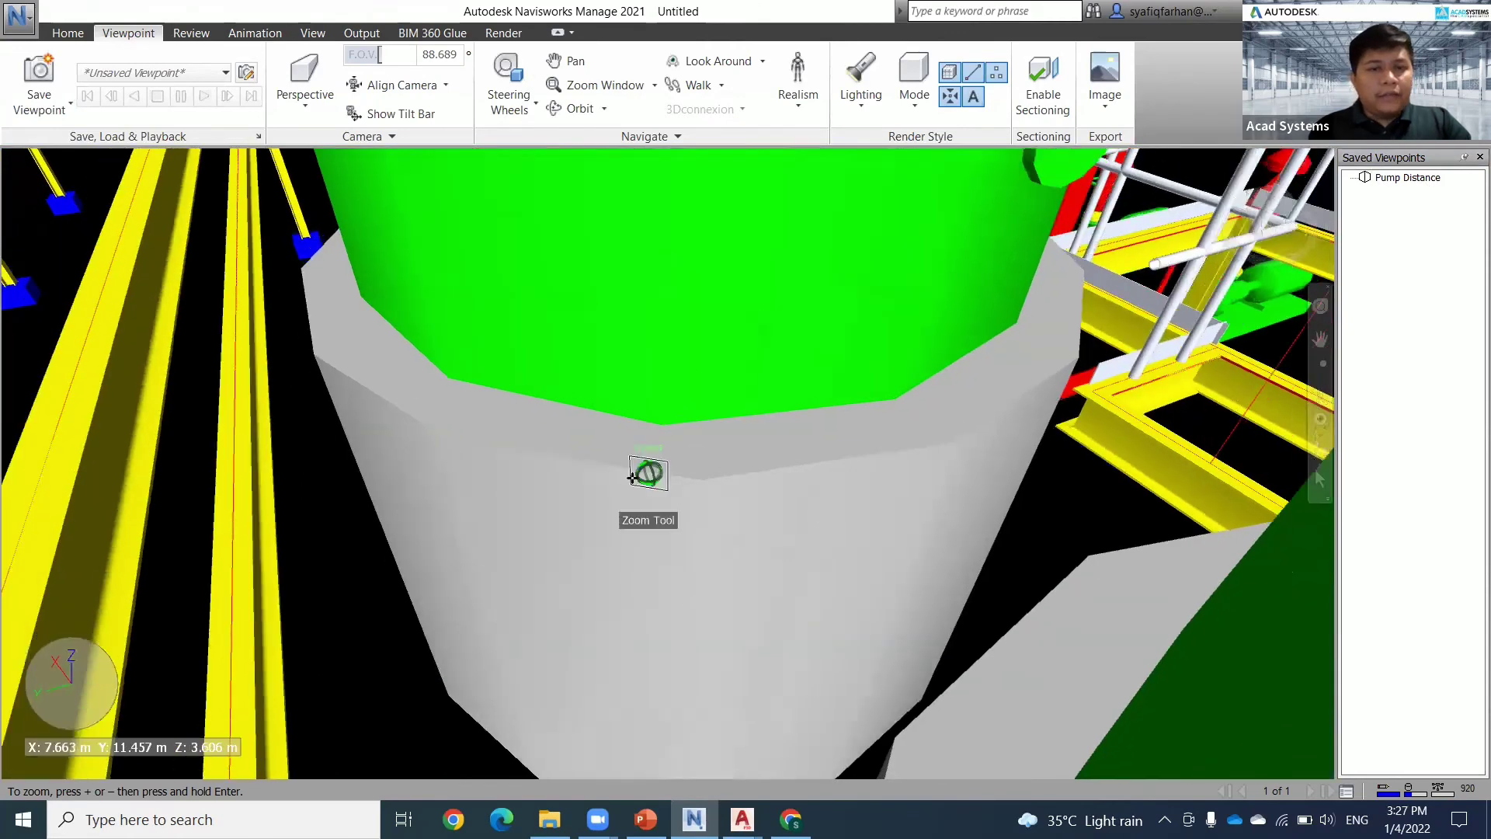
scroll(795, 473, "up", 4)
left_click(1408, 177)
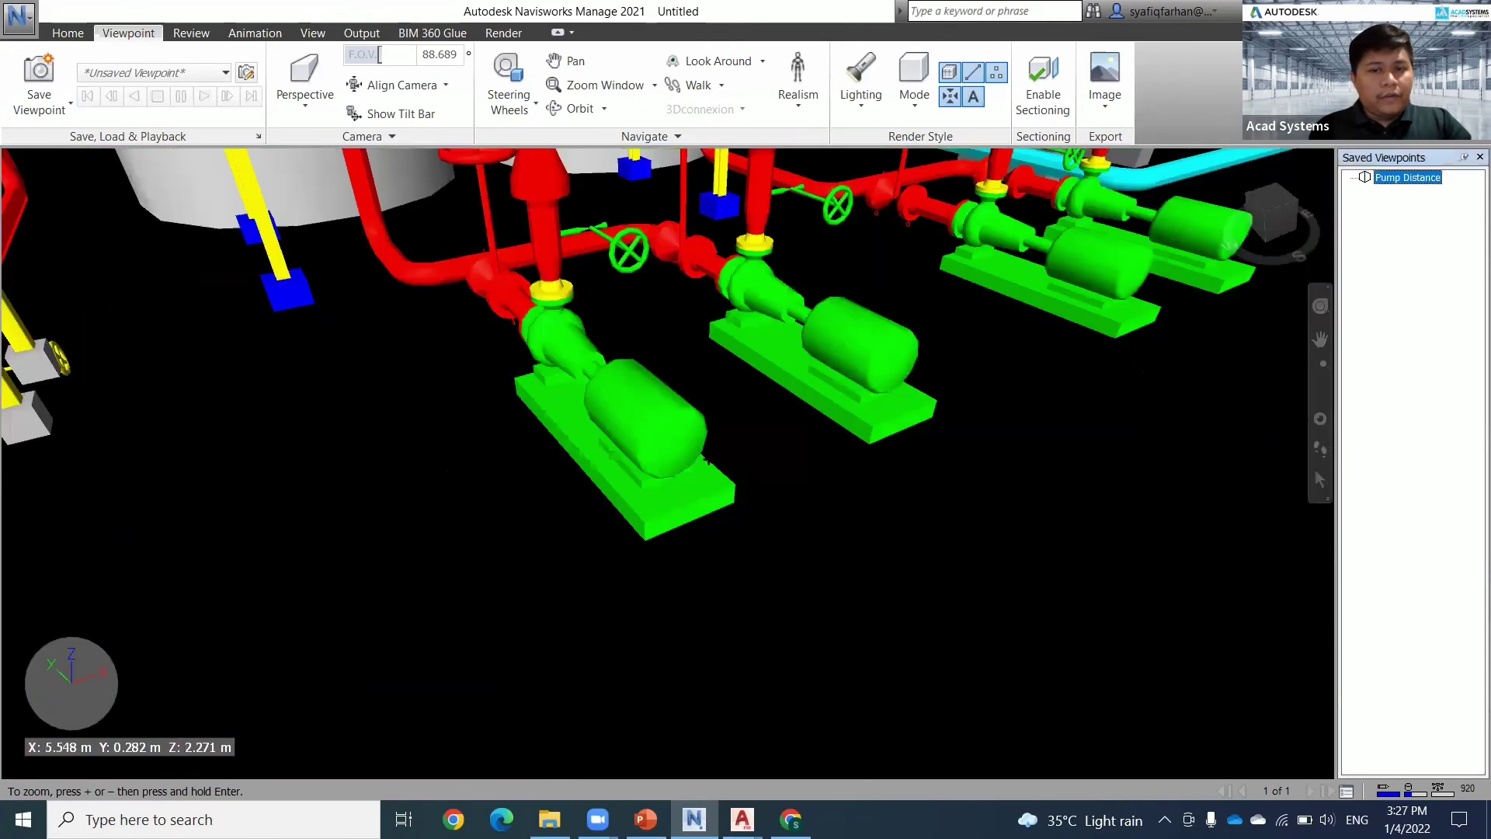
- Measure the gap between the two pumps again, switch back to the Select tool, and recall the Pump Distance viewpoint
mouse_move(561, 483)
left_mouse_down()
mouse_move(637, 454)
mouse_move(656, 497)
mouse_move(675, 449)
mouse_move(853, 439)
left_mouse_up()
left_click(67, 33)
left_click(188, 77)
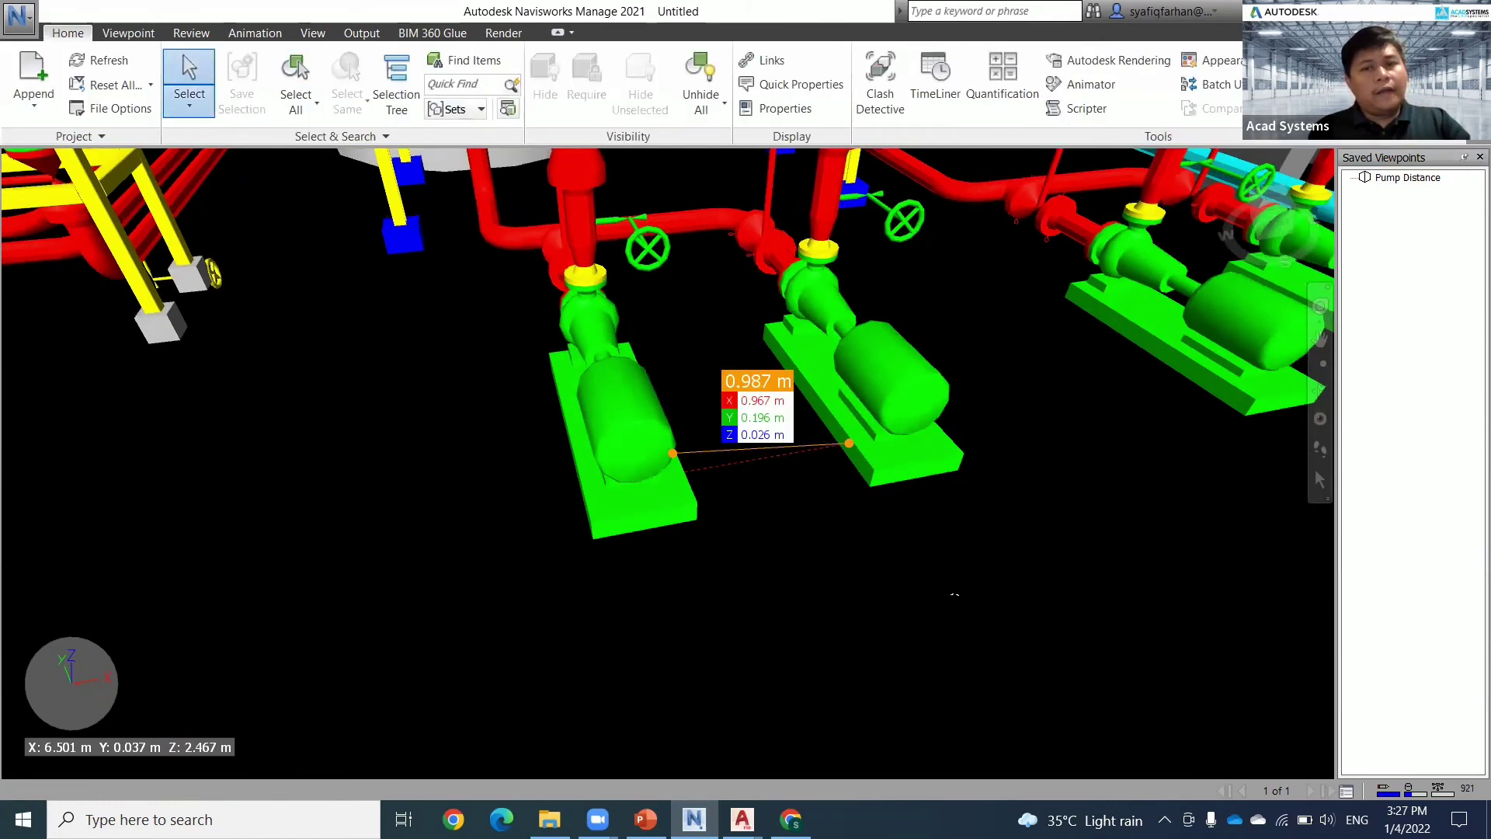
left_click(1408, 178)
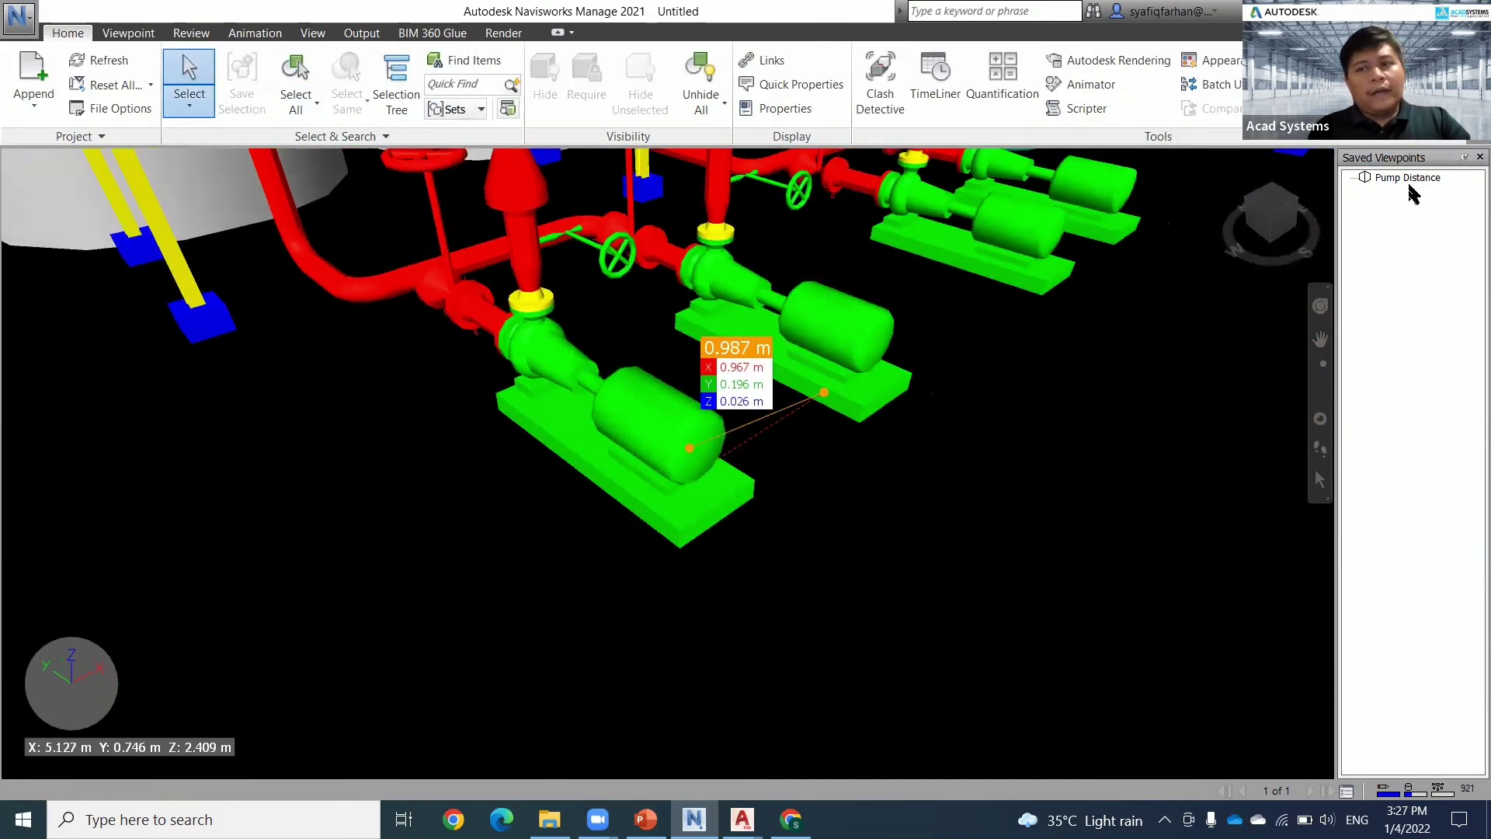
left_click(1408, 178)
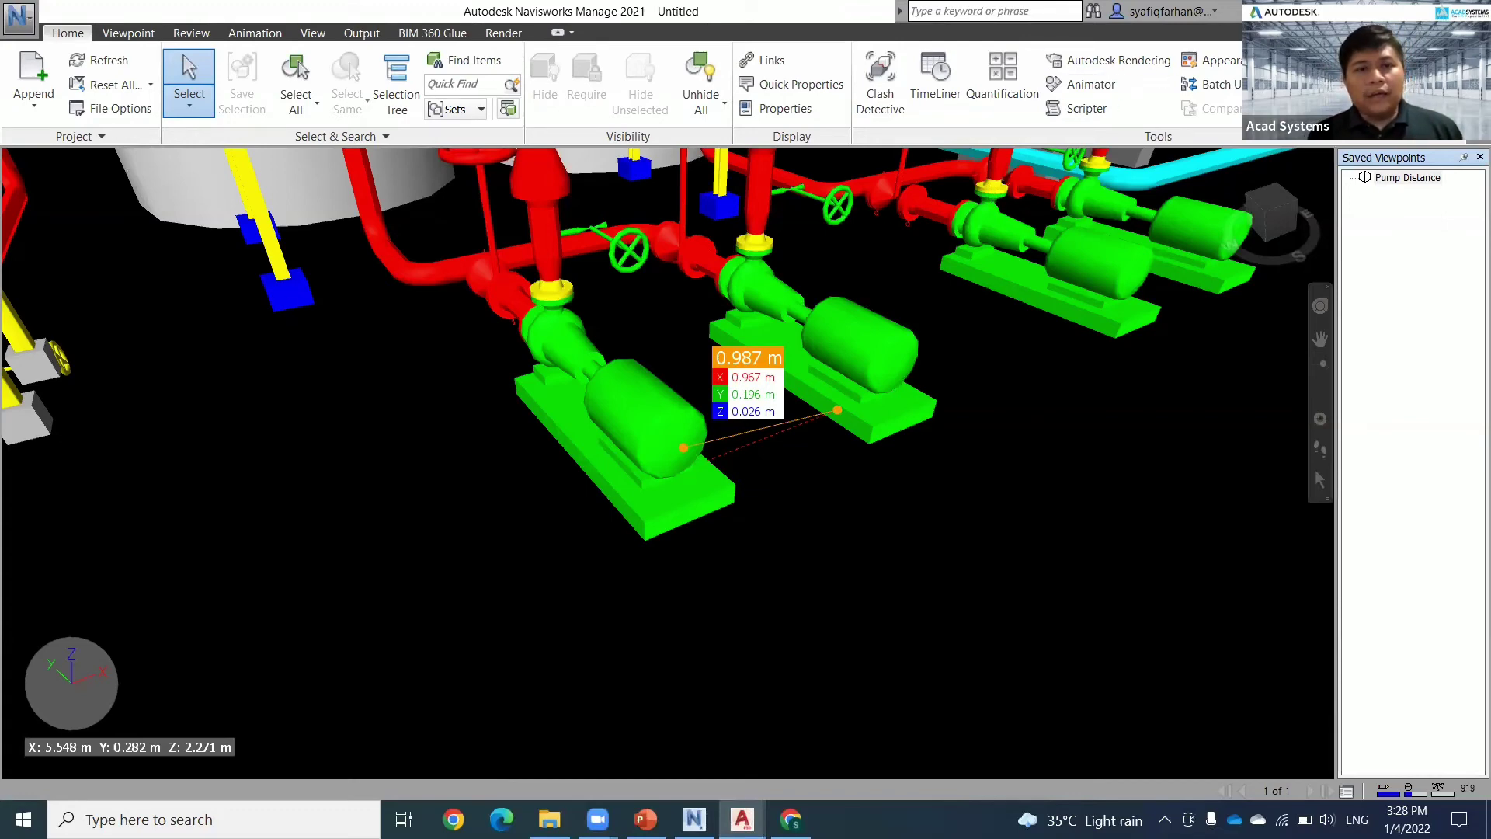
- Switch to AutoCAD Plant 3D and look over the project opening options and the collaboration commands
key("alt+Tab")
left_click(281, 222)
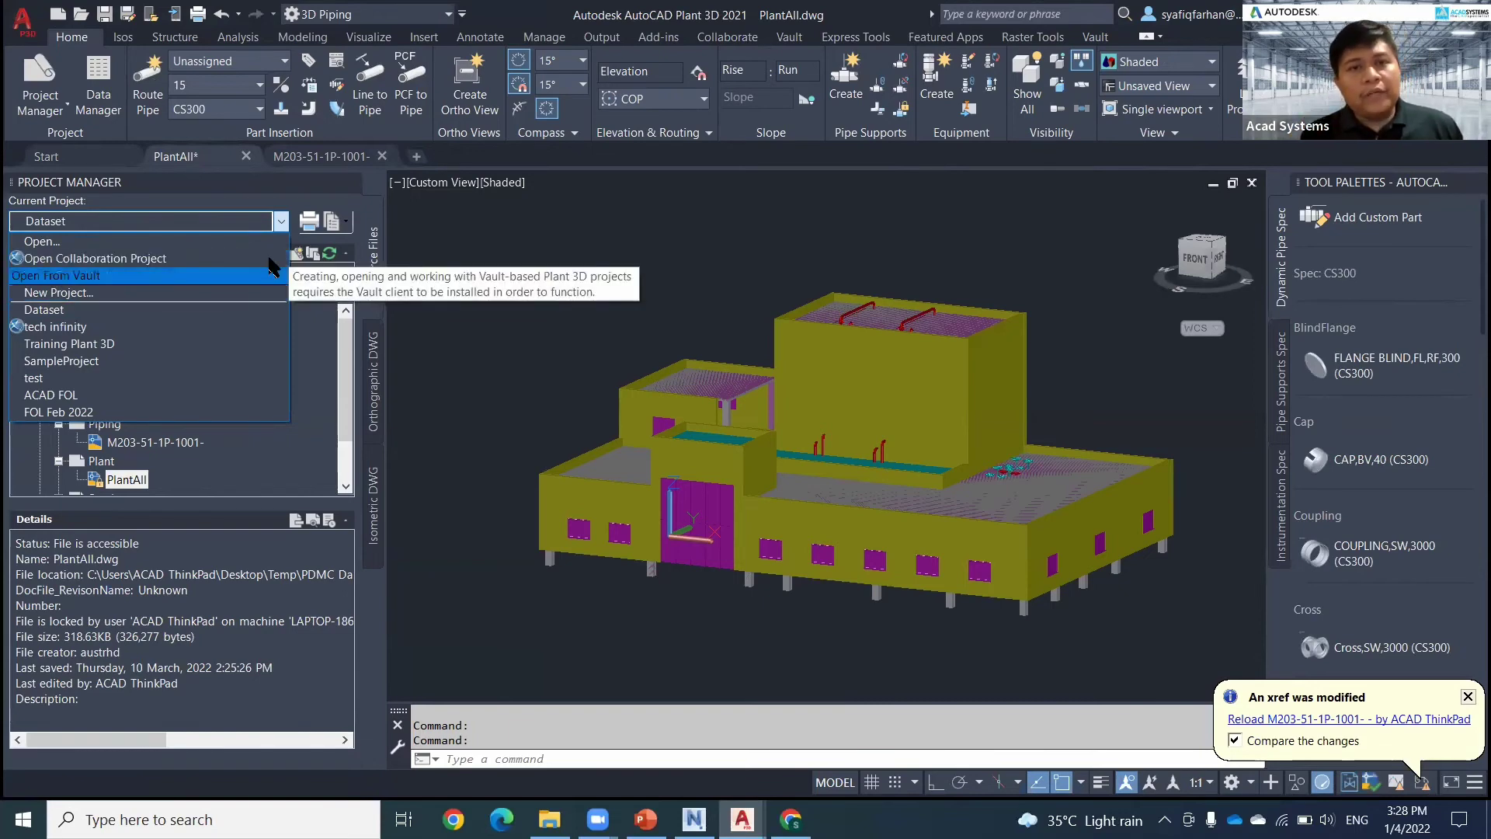
left_click(730, 46)
left_click(728, 40)
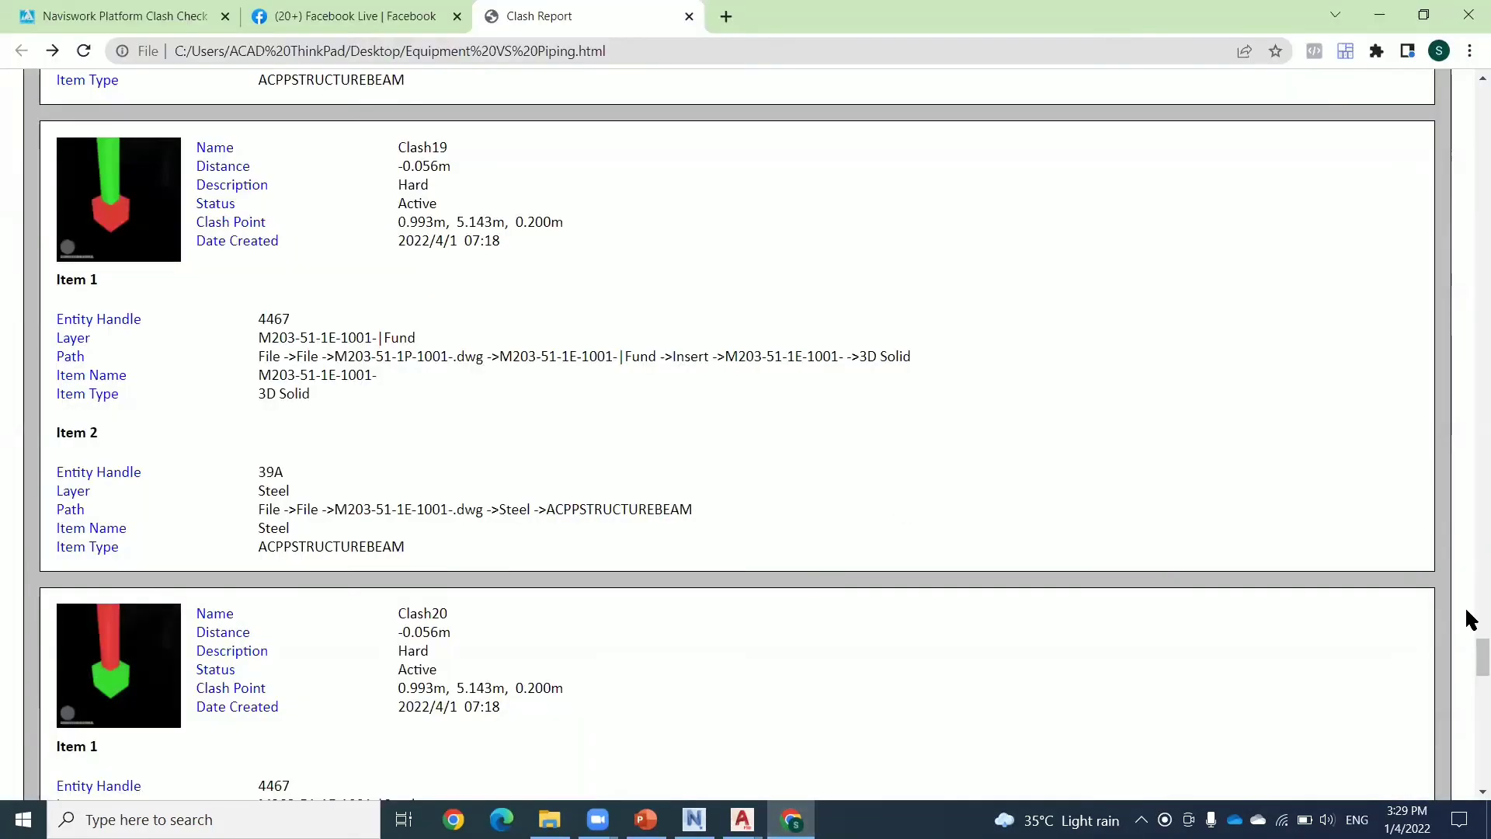
- Go back through the HTML clash report in the browser and check the Clash7 and Clash6 assignments and comments
left_click_drag(1465, 613, 1470, 331)
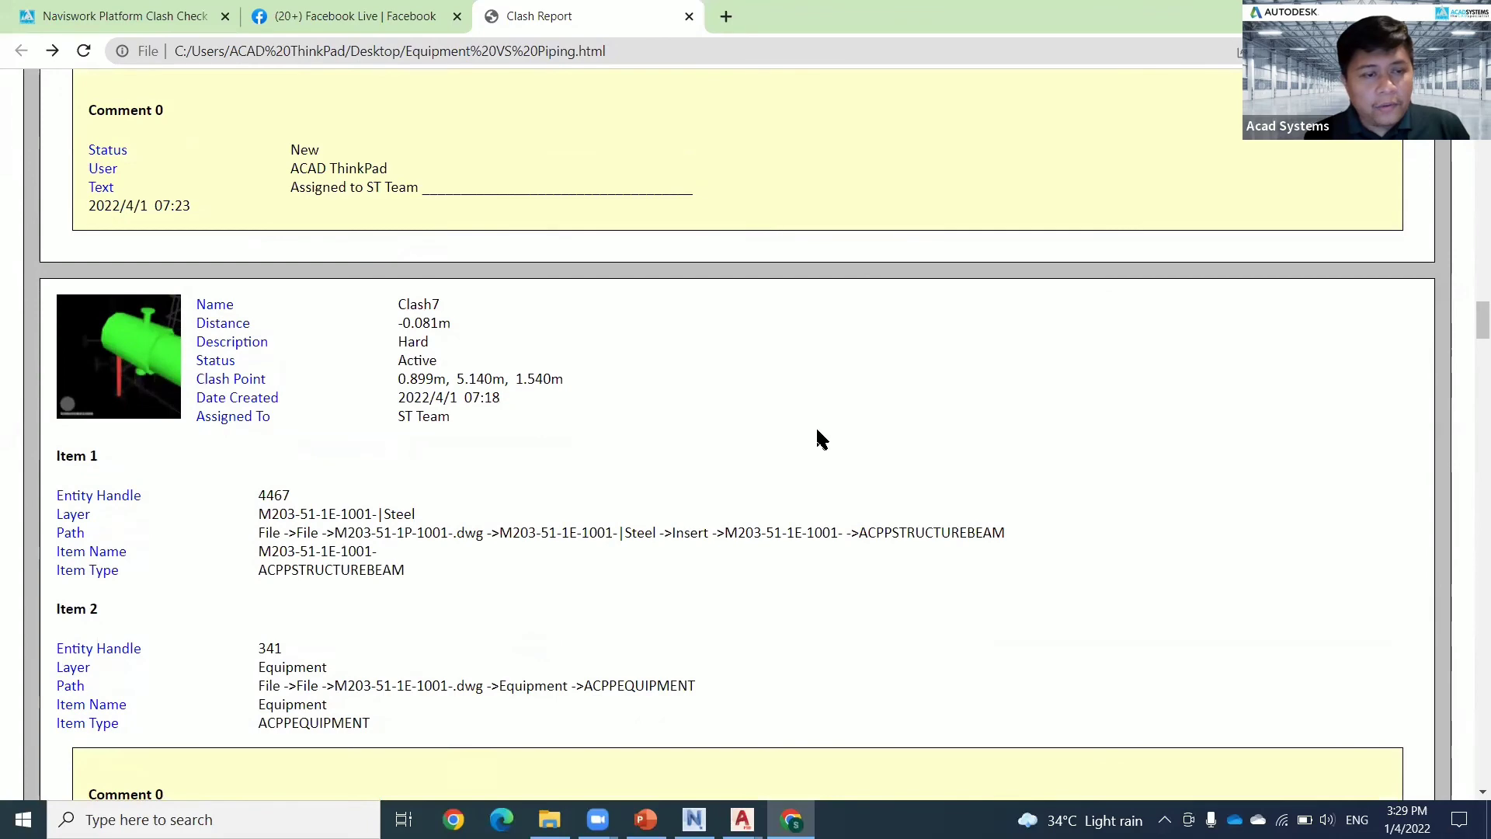
scroll(383, 542, "down", 5)
scroll(432, 542, "up", 1)
scroll(432, 542, "down", 3)
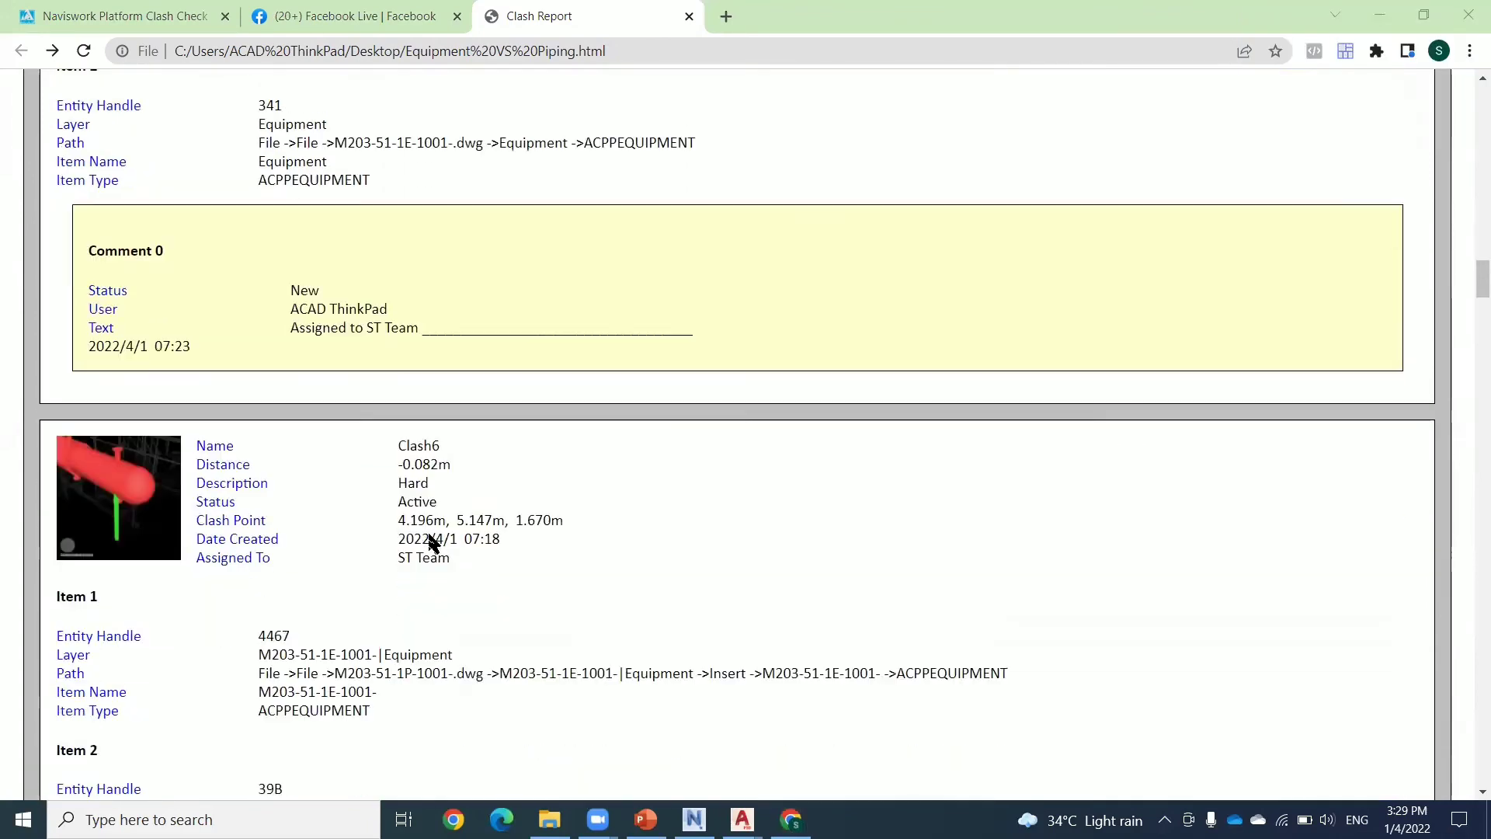
scroll(428, 535, "down", 1)
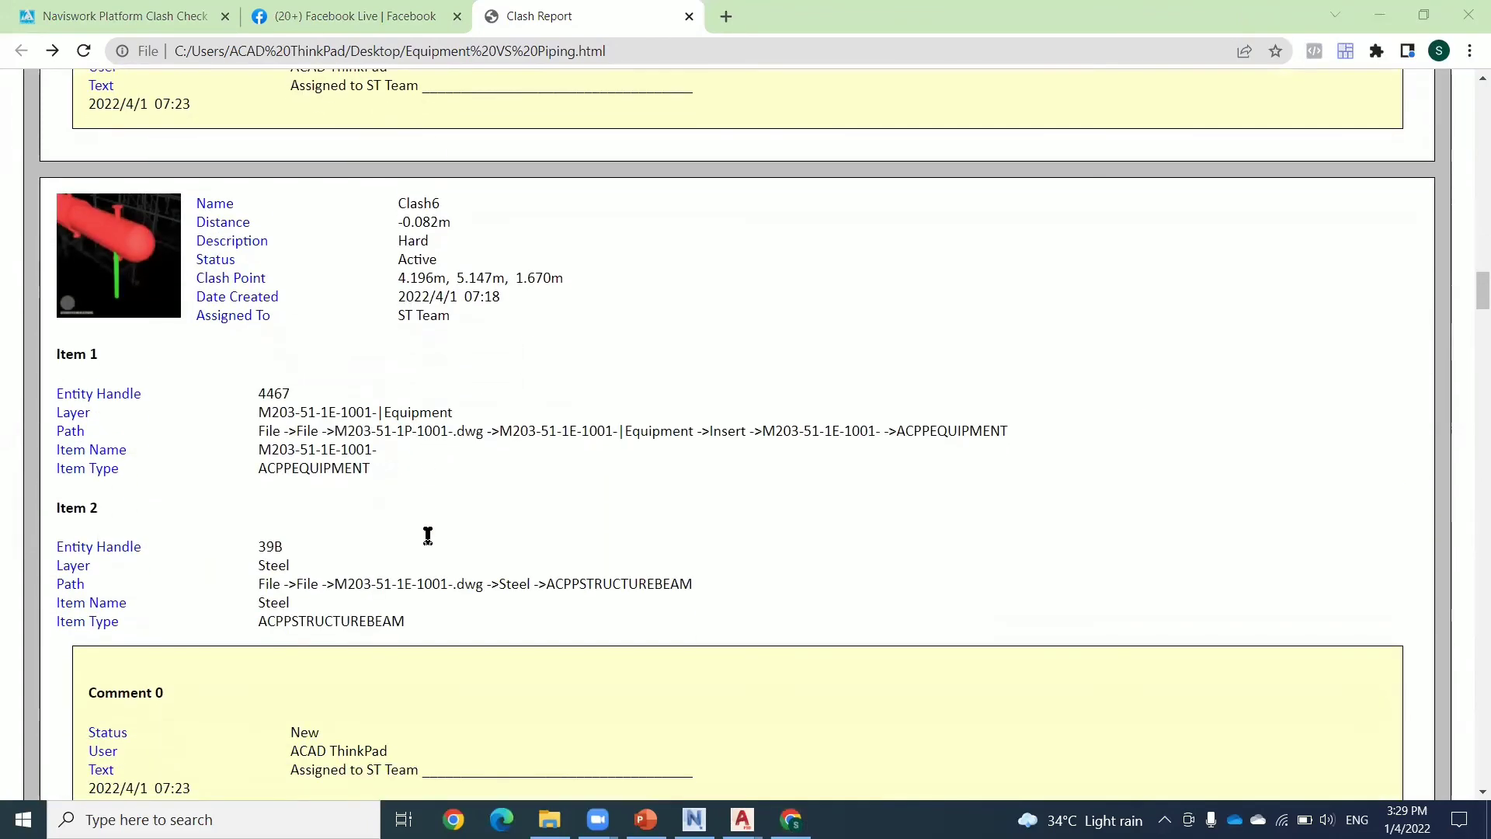
scroll(412, 542, "up", 6)
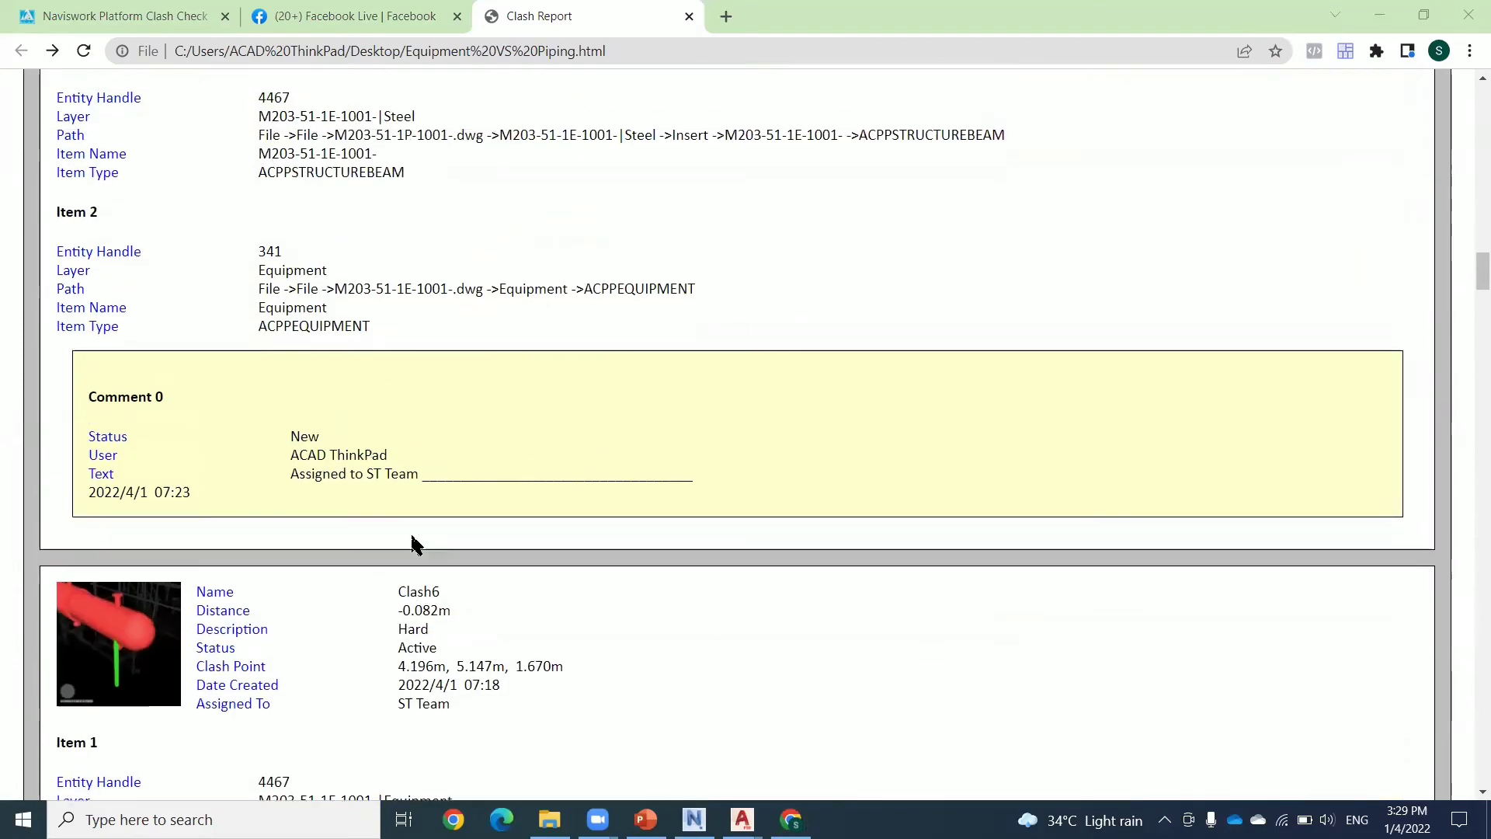
- Return to the Clash1 entry in the report and highlight the entity handles of Item 2 and Item 1
scroll(412, 542, "up", 15)
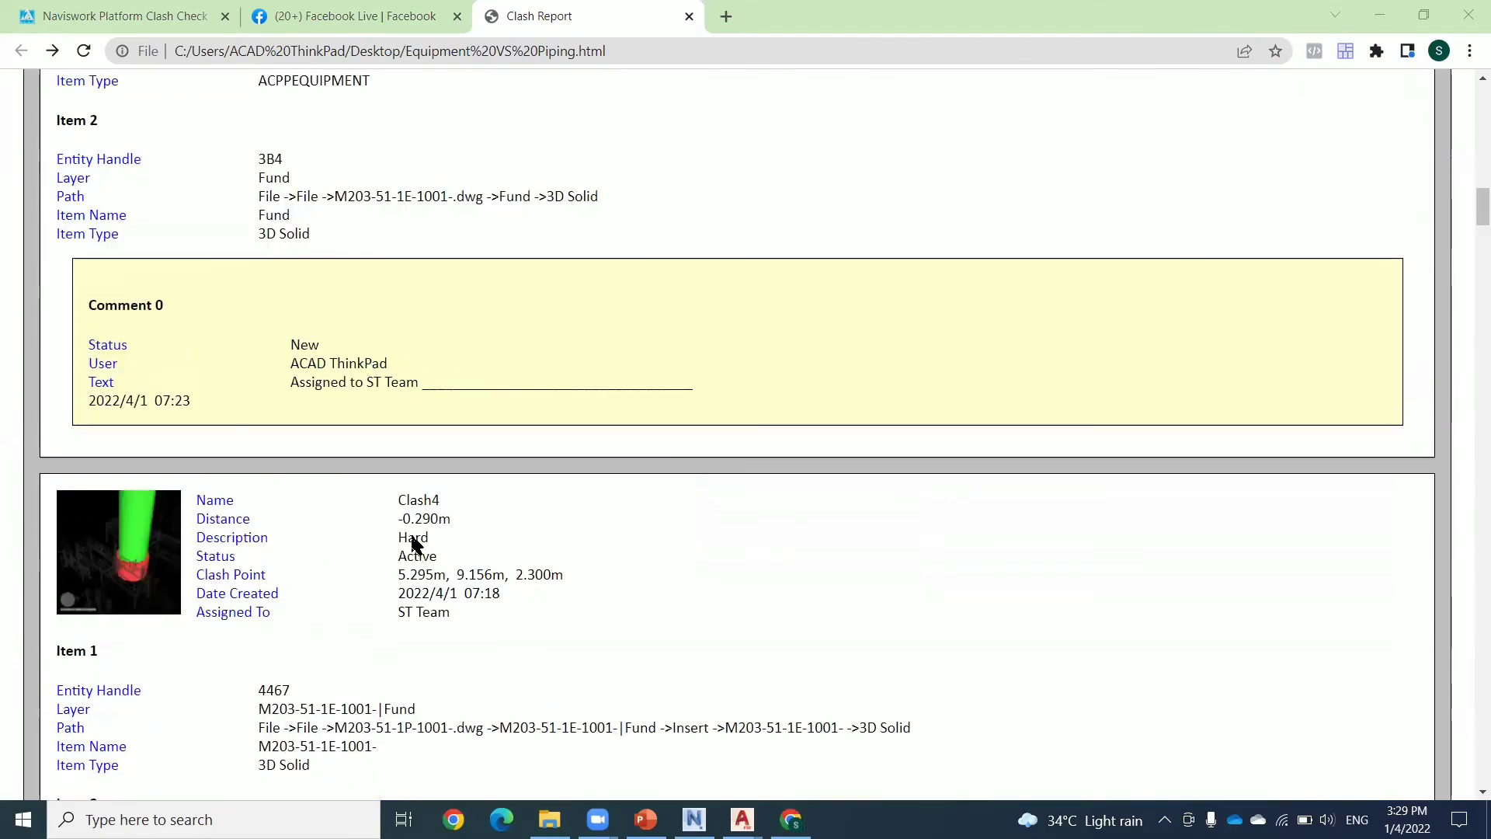
scroll(417, 544, "up", 19)
scroll(414, 534, "down", 3)
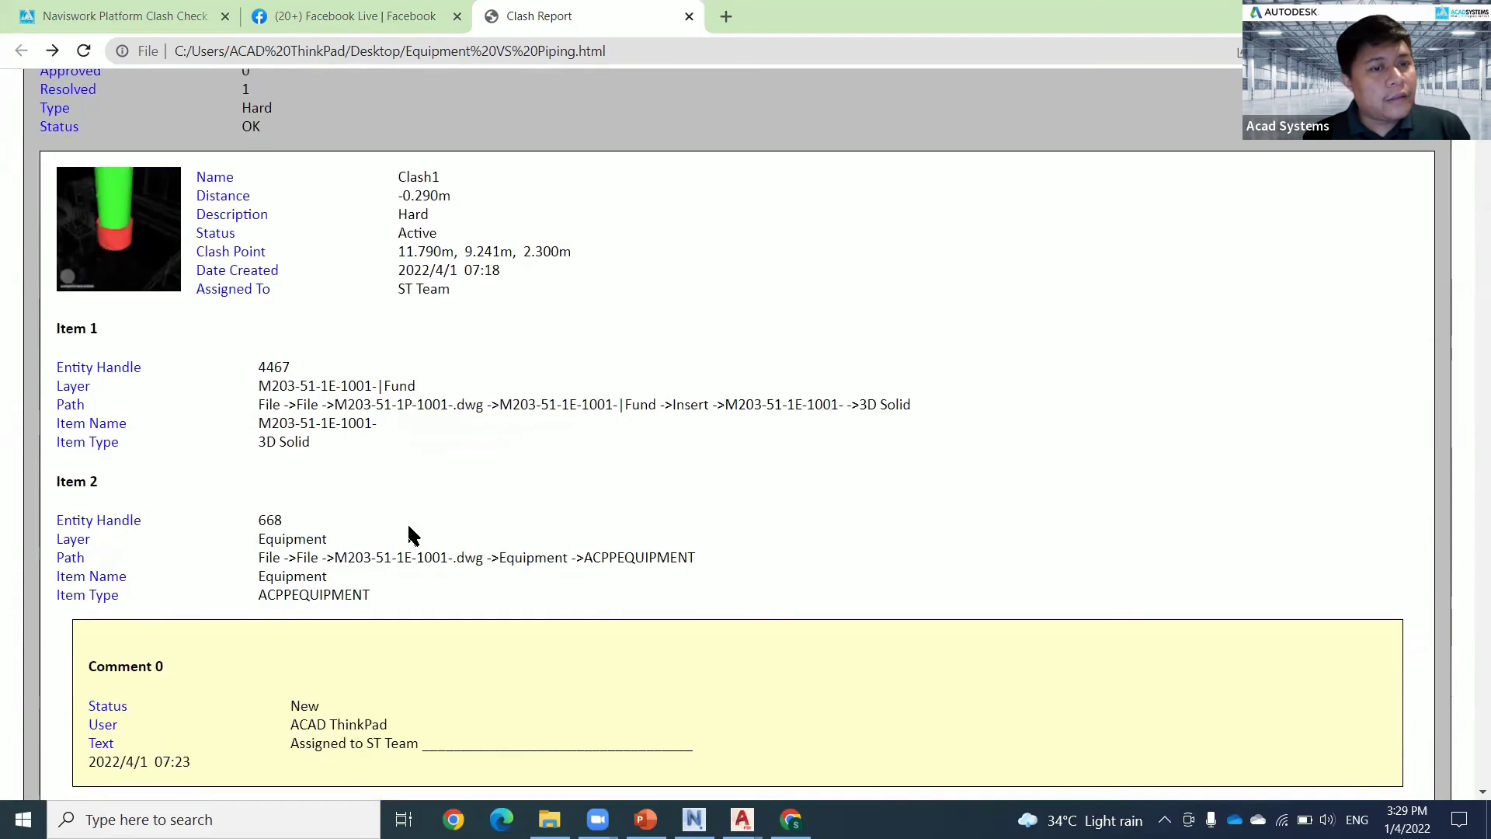
double_click(272, 520)
double_click(280, 368)
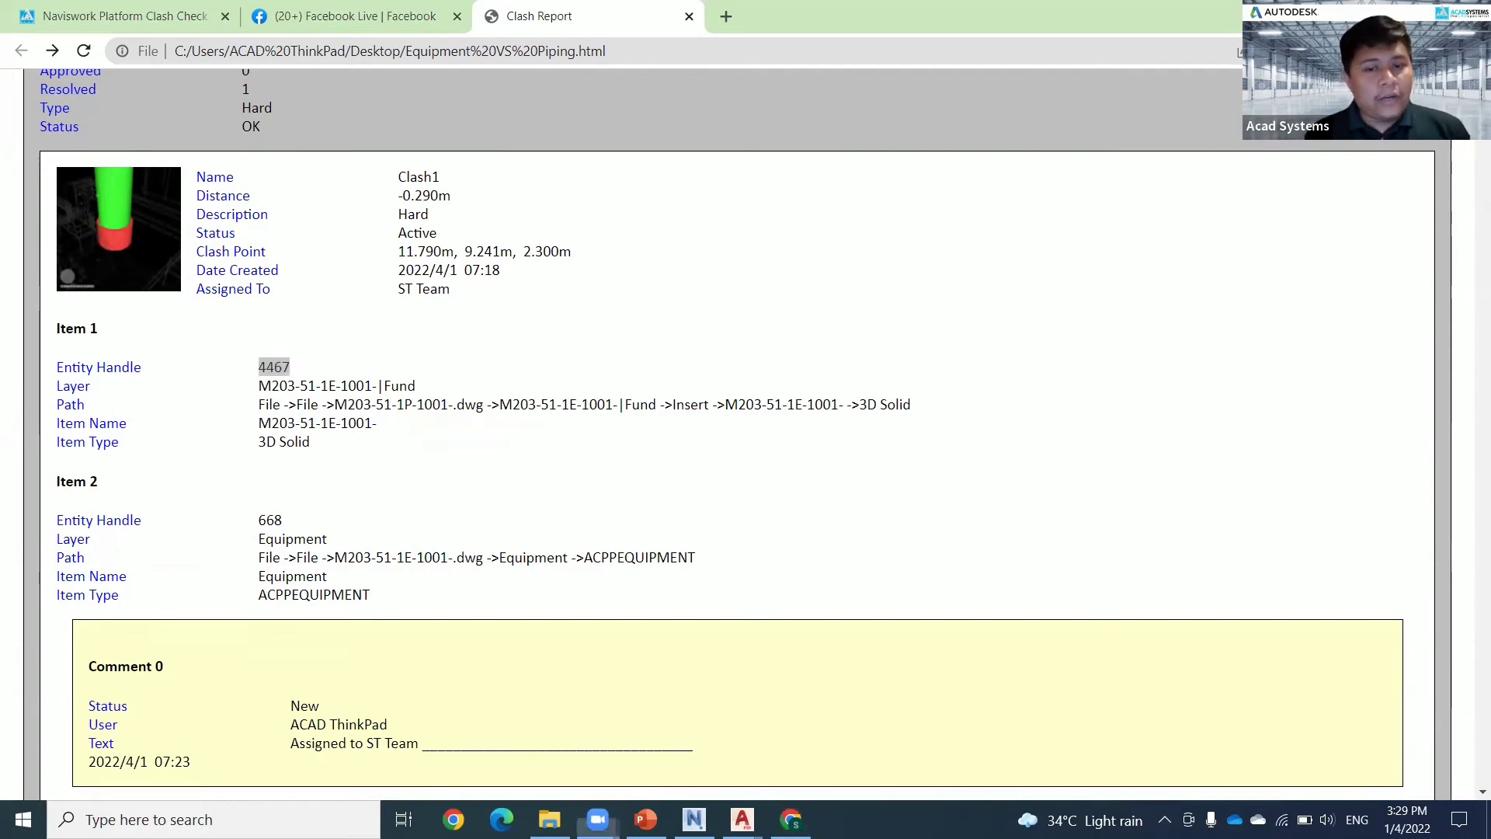
- Switch to Navisworks, reopen Clash Detective, and narrow its window to show more of the model
left_click(694, 820)
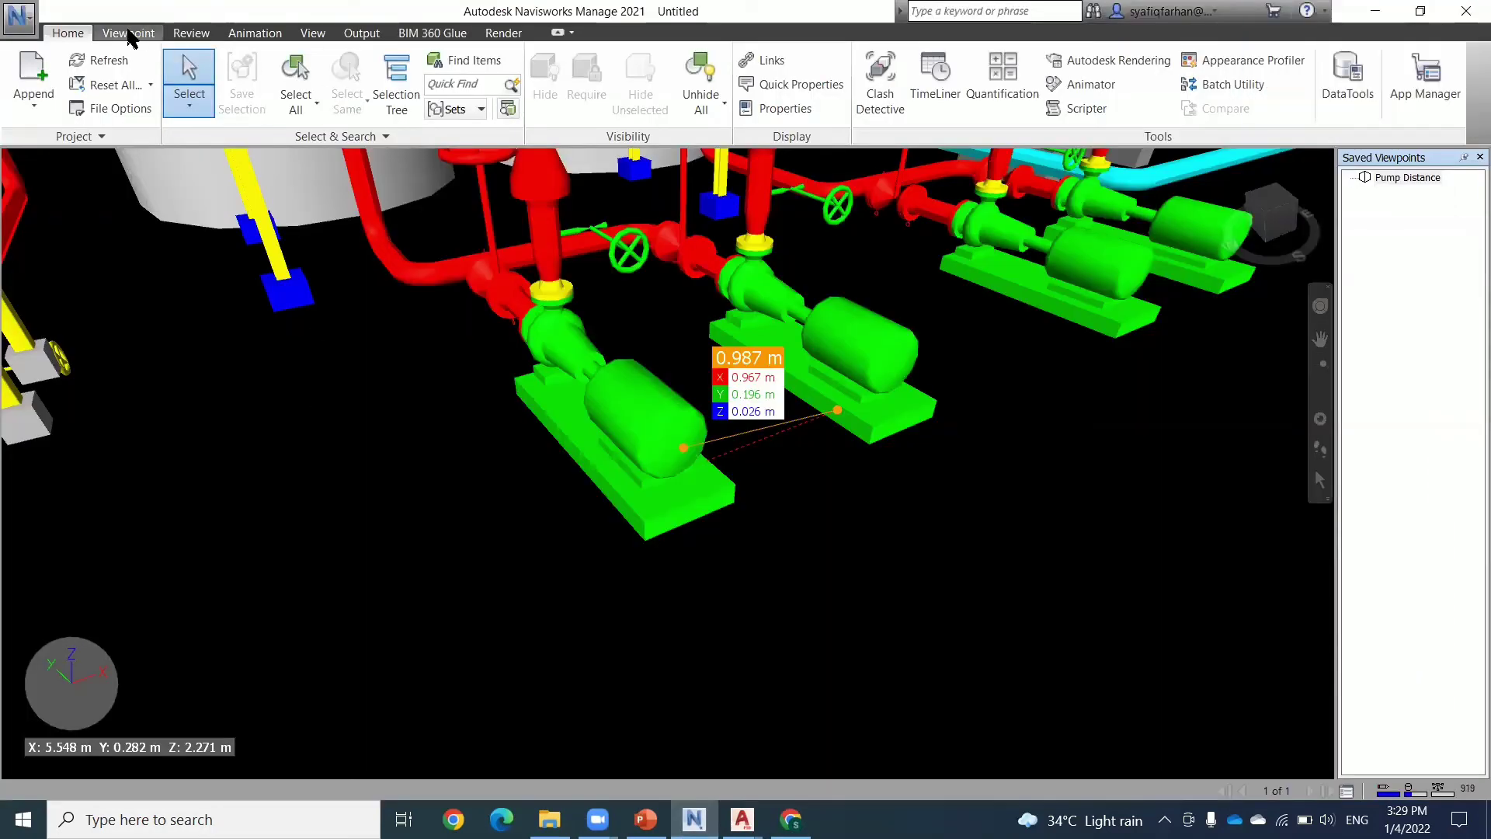
left_click(883, 97)
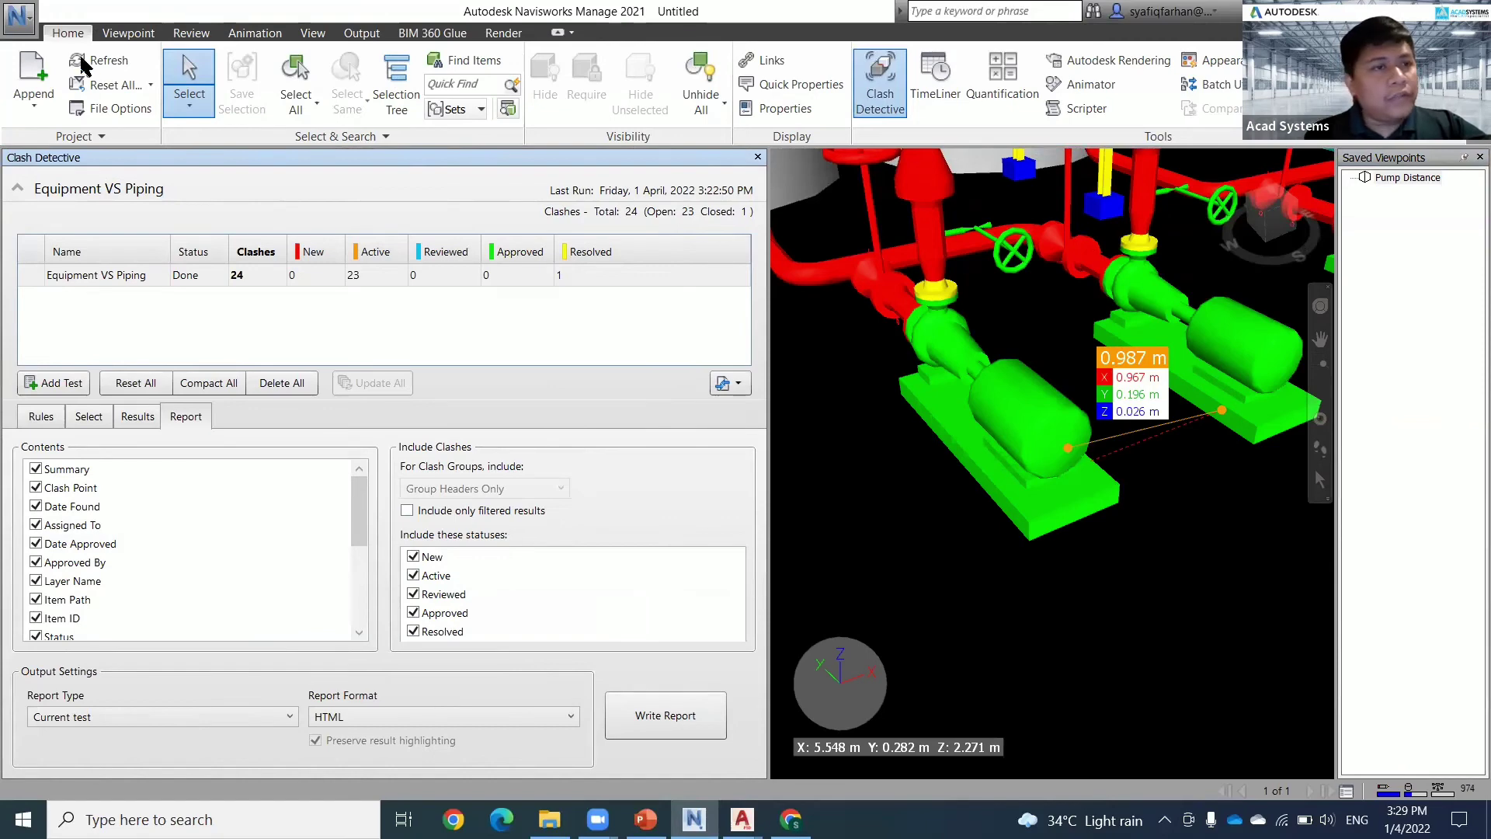
left_click(129, 33)
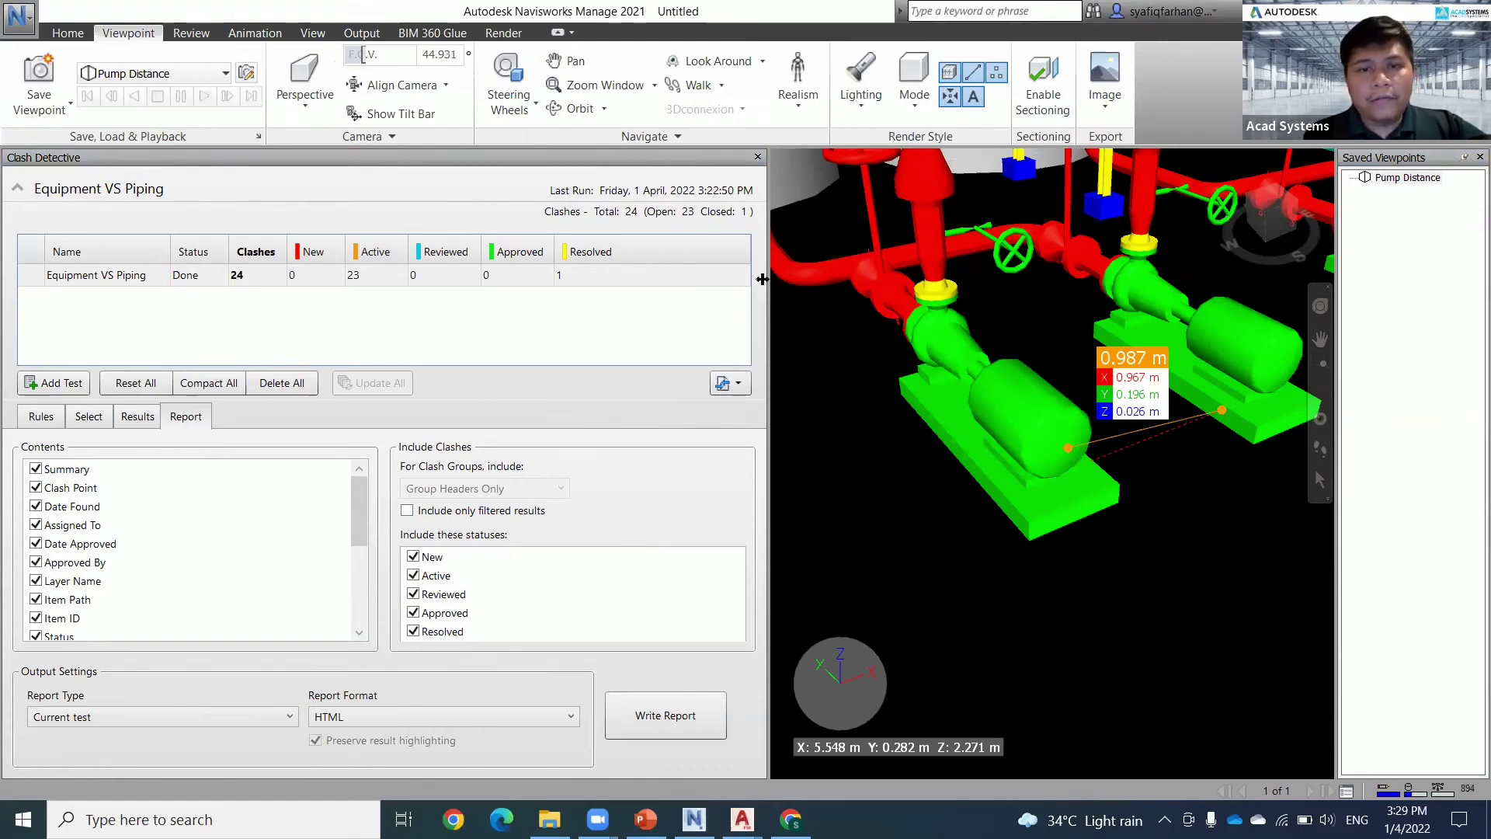
left_click_drag(769, 540, 406, 539)
- Select the valve at the steel frame beneath the vessel and locate it in the Selection Tree
middle_click_drag(435, 536, 816, 544)
scroll(789, 321, "up", 3)
left_click(788, 321)
middle_click_drag(788, 321, 672, 317)
left_click(68, 33)
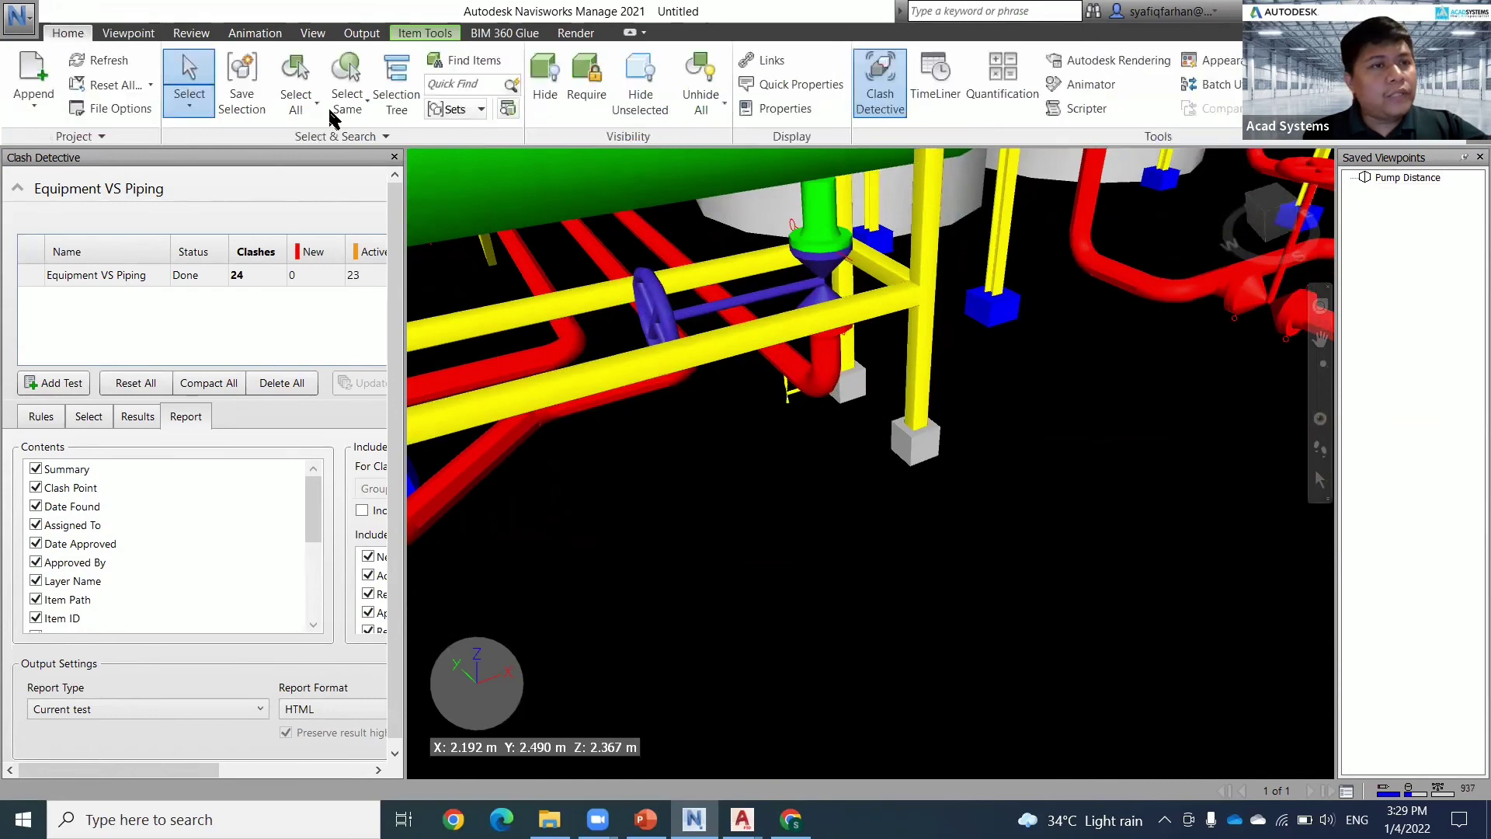
left_click(420, 99)
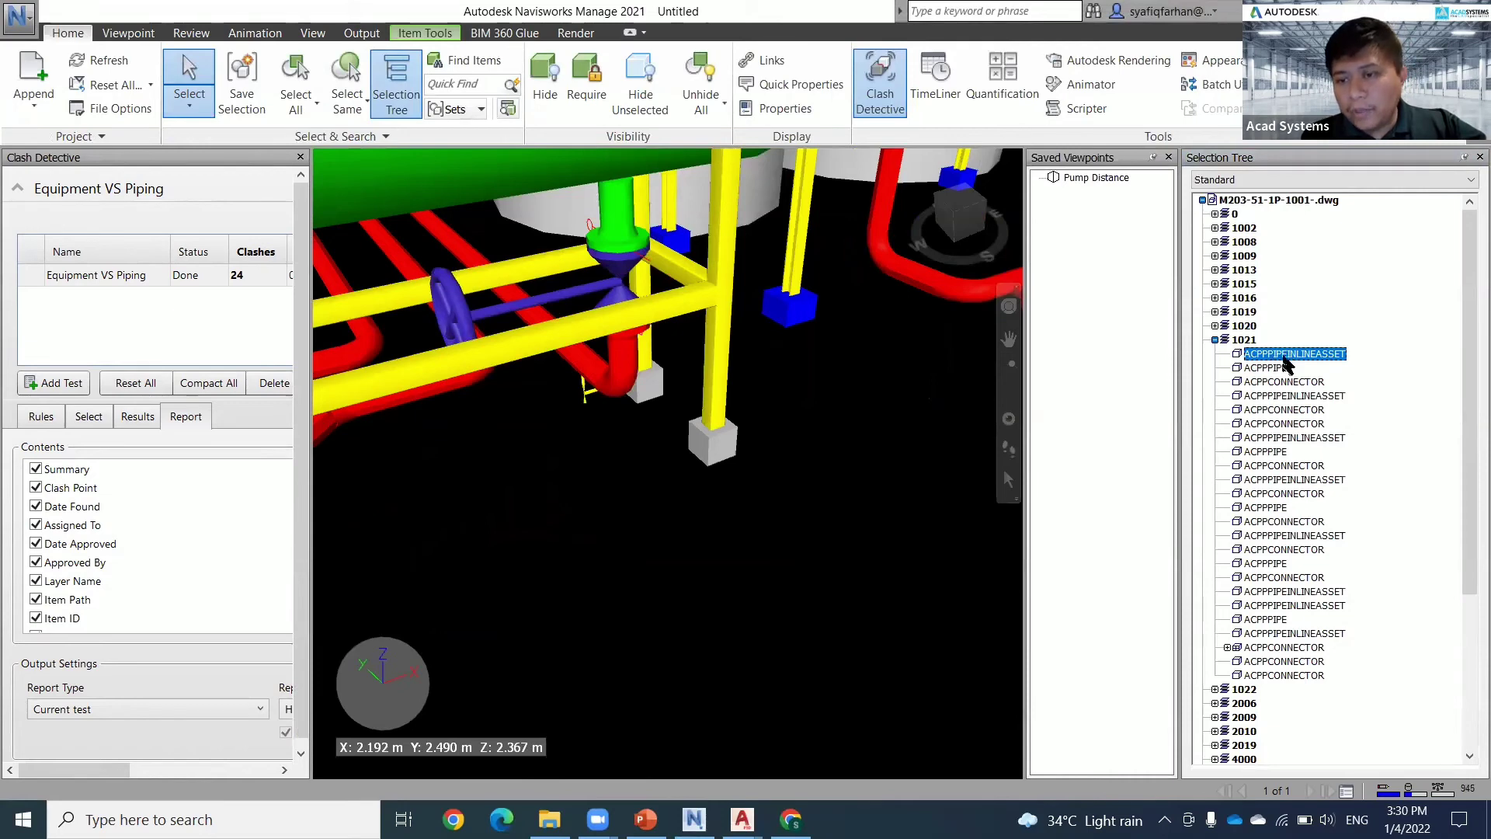
- Look over the commands available for the selected ACPPPIPEINLINEASSET under layer 1021, and widen the Clash Detective window
right_click(1285, 362)
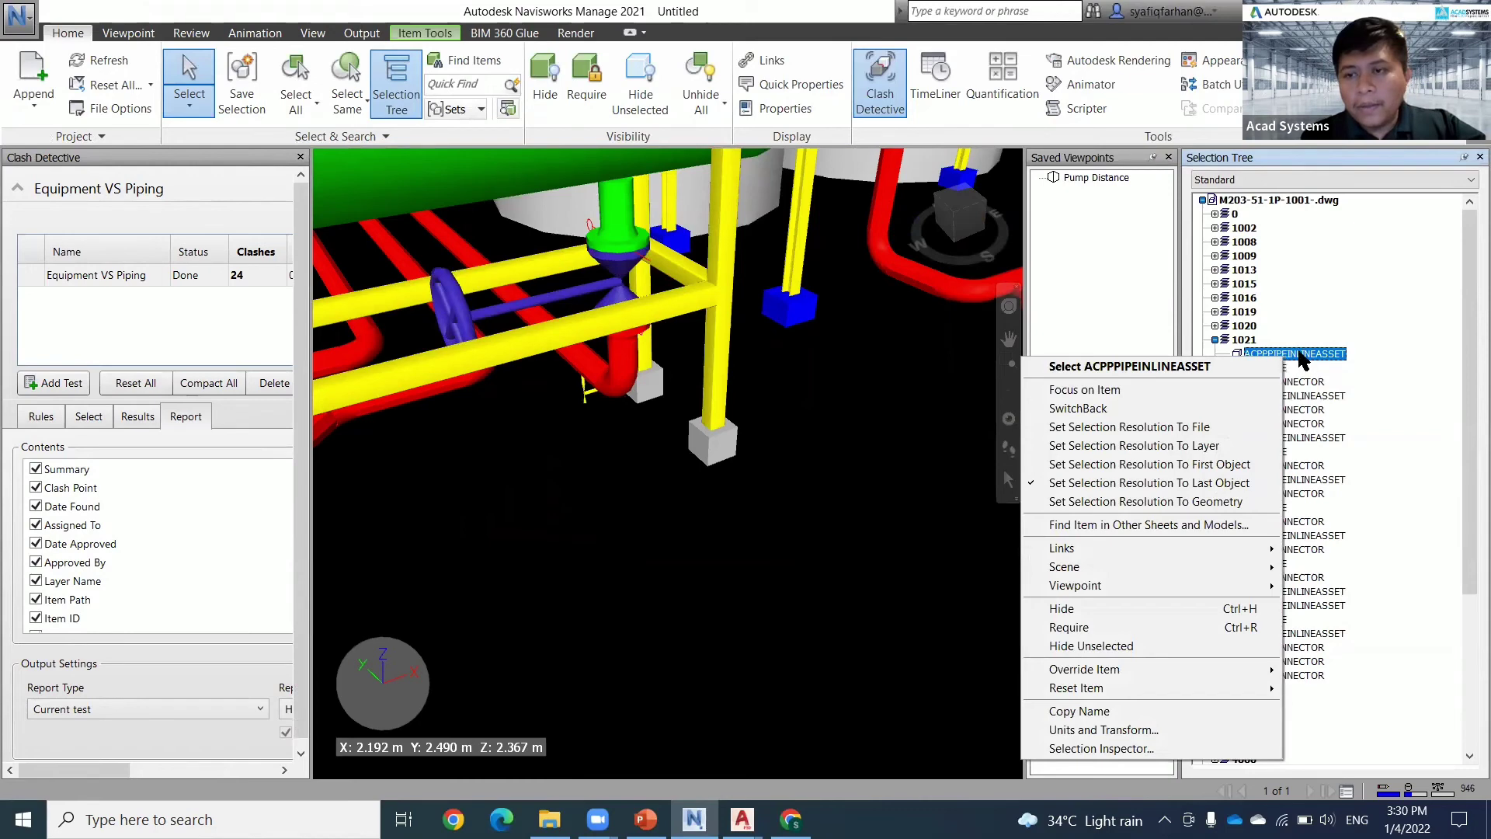
left_click(1302, 358)
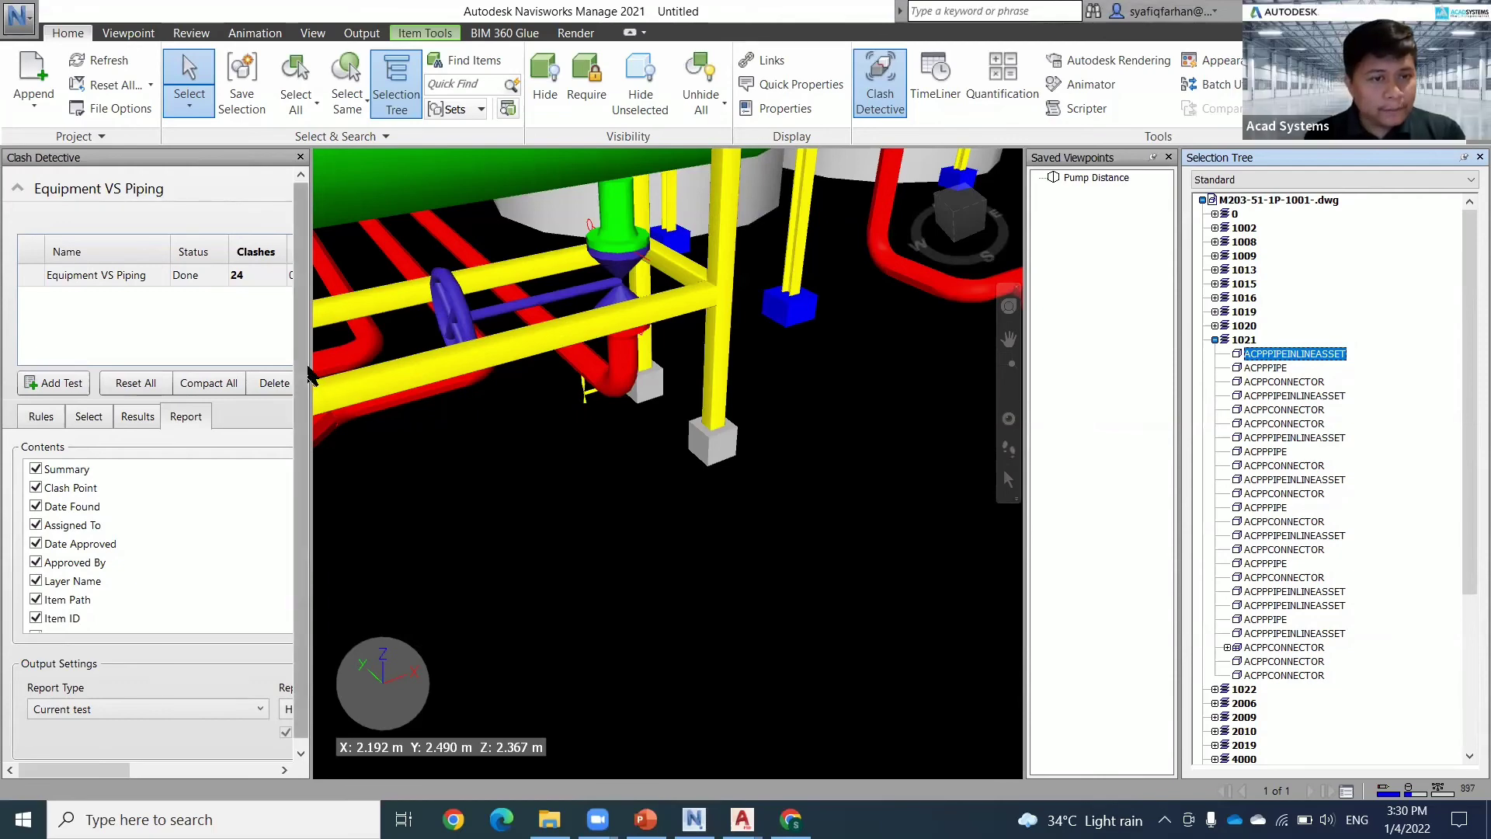
left_click_drag(316, 366, 723, 361)
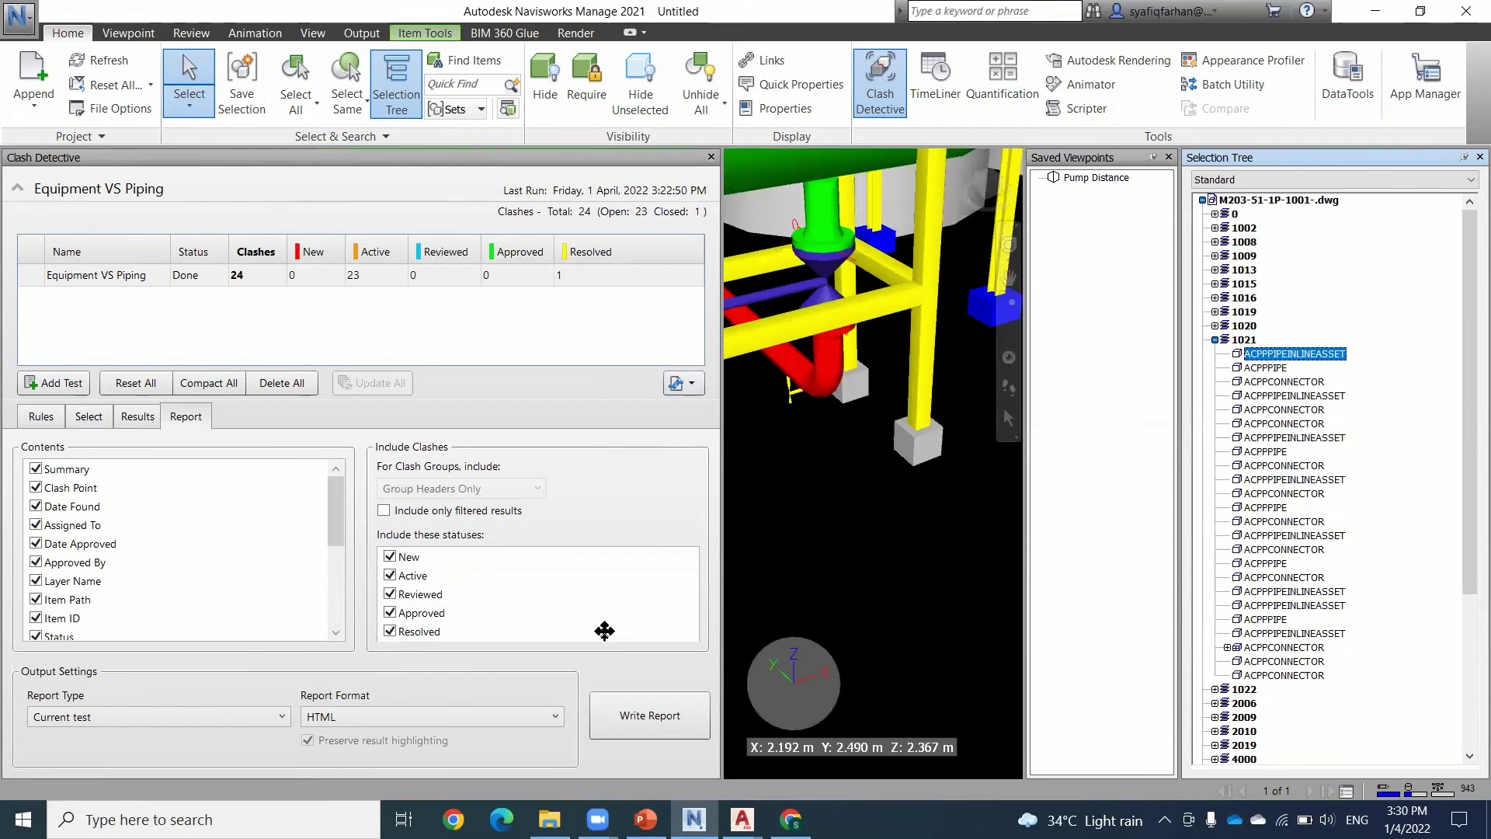
- Show the Equipment VS Piping results with the item trees, select ACPPSTRUCTUREBEAM under Item 1, and close Clash Detective
left_click(137, 416)
left_click(70, 764)
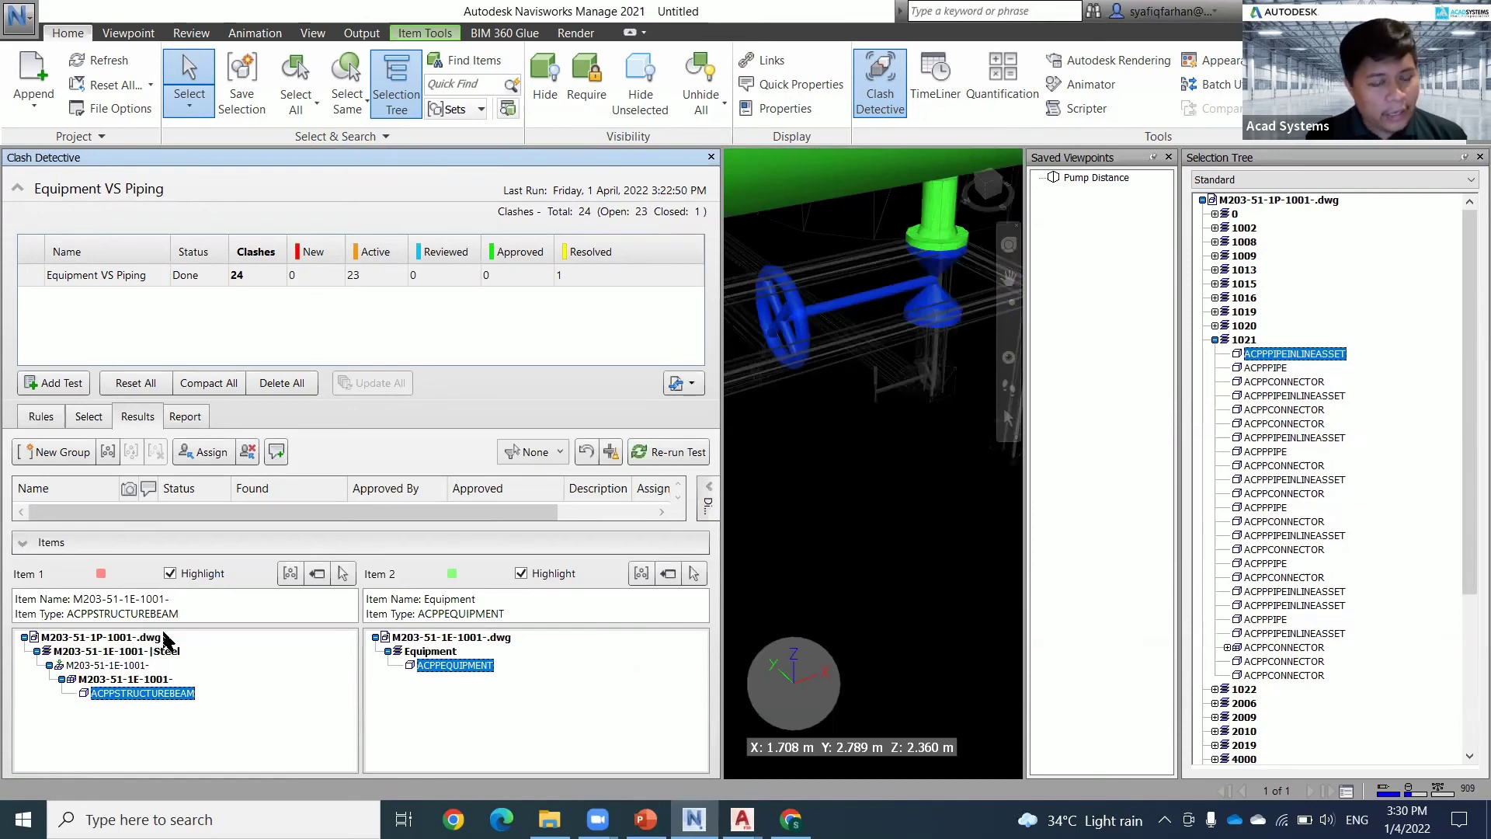
left_click(139, 641)
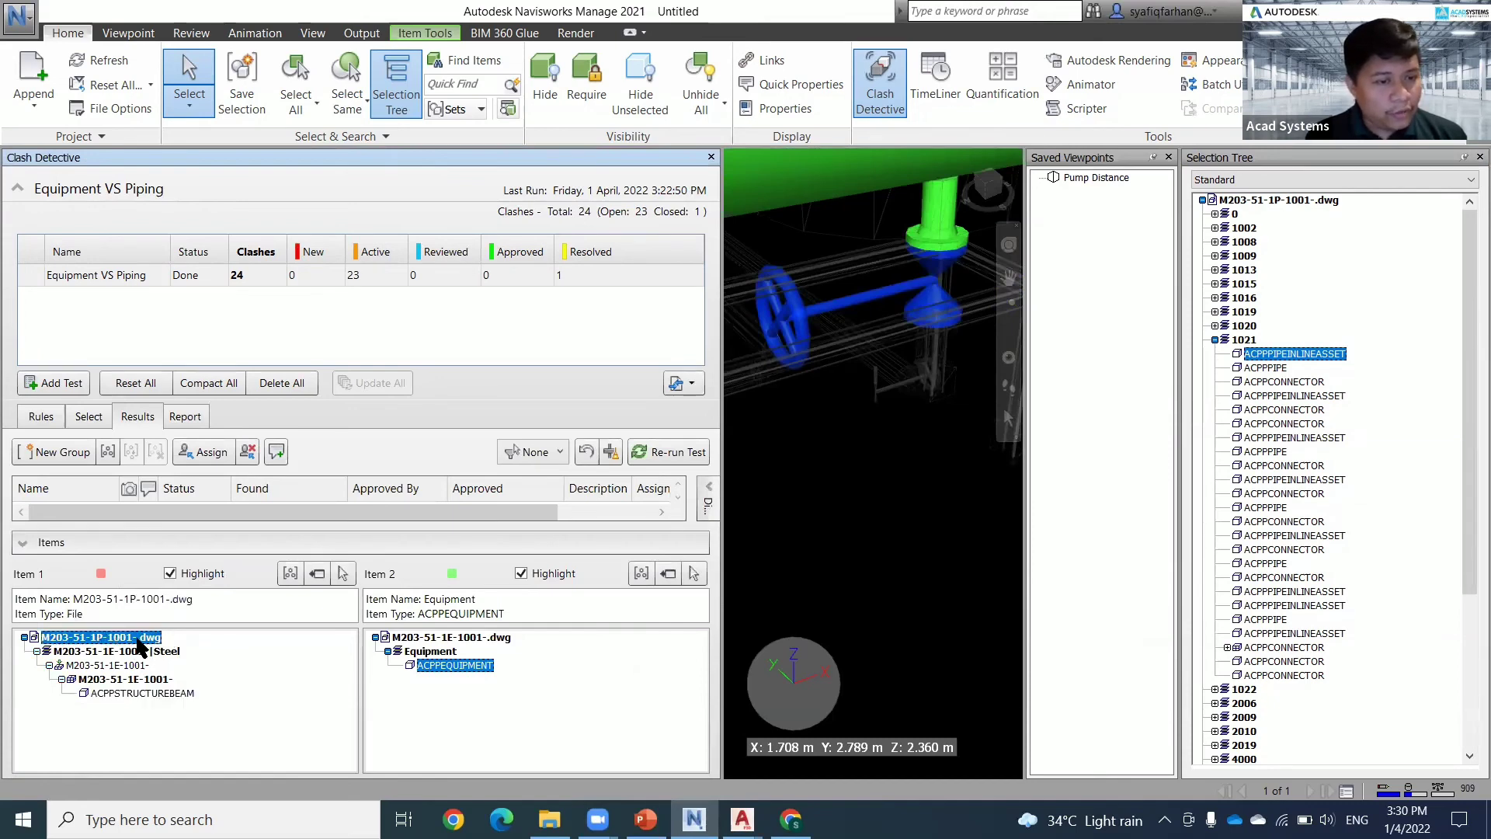
left_click(151, 693)
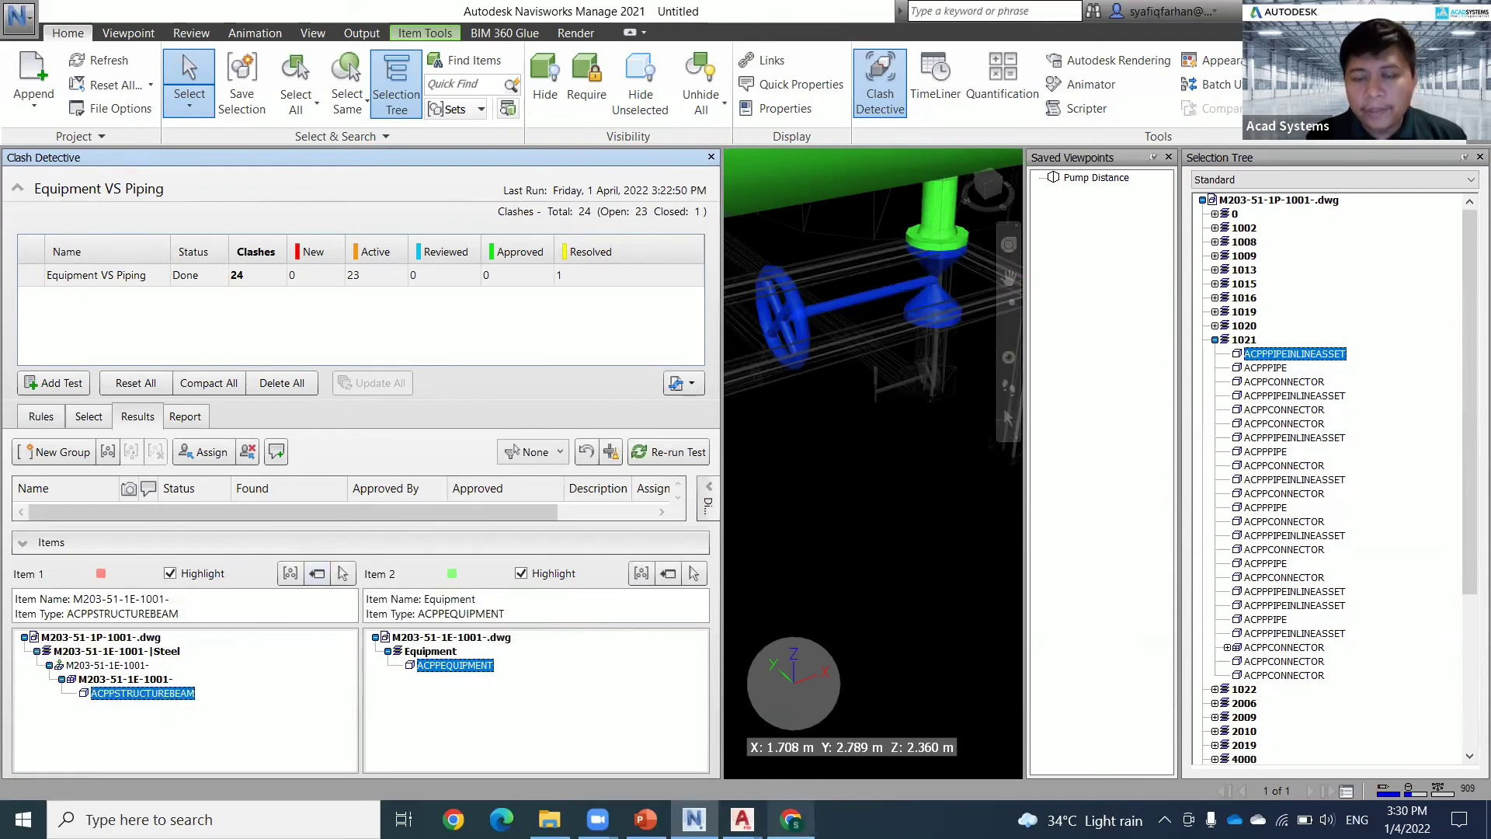
mouse_move(781, 812)
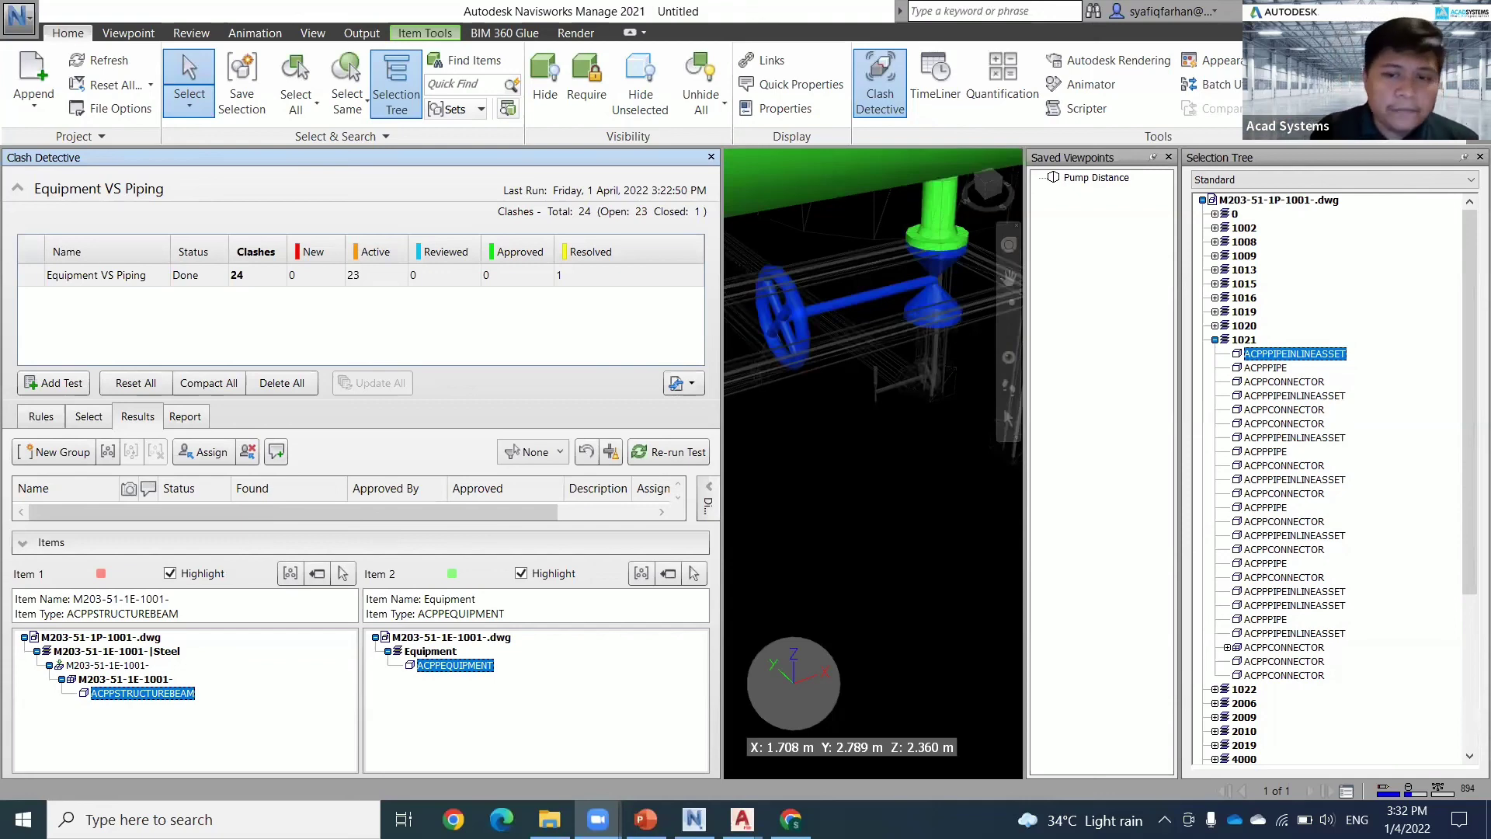
left_click(711, 156)
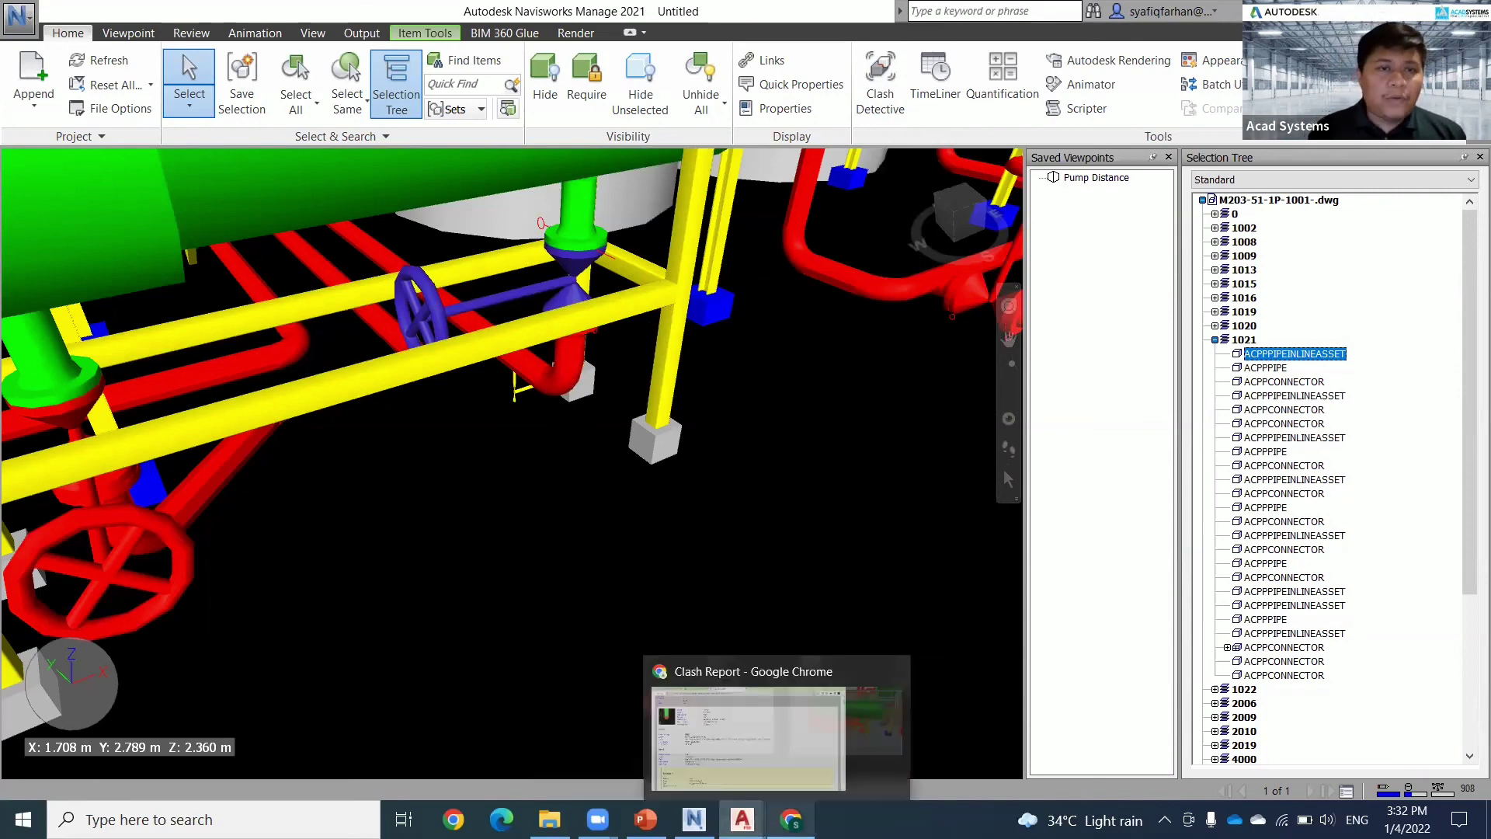
- Switch to the Naviswork Platform Clash Check event page in Chrome and go to the Acad Systems home page
left_click(791, 819)
key("ctrl+Tab")
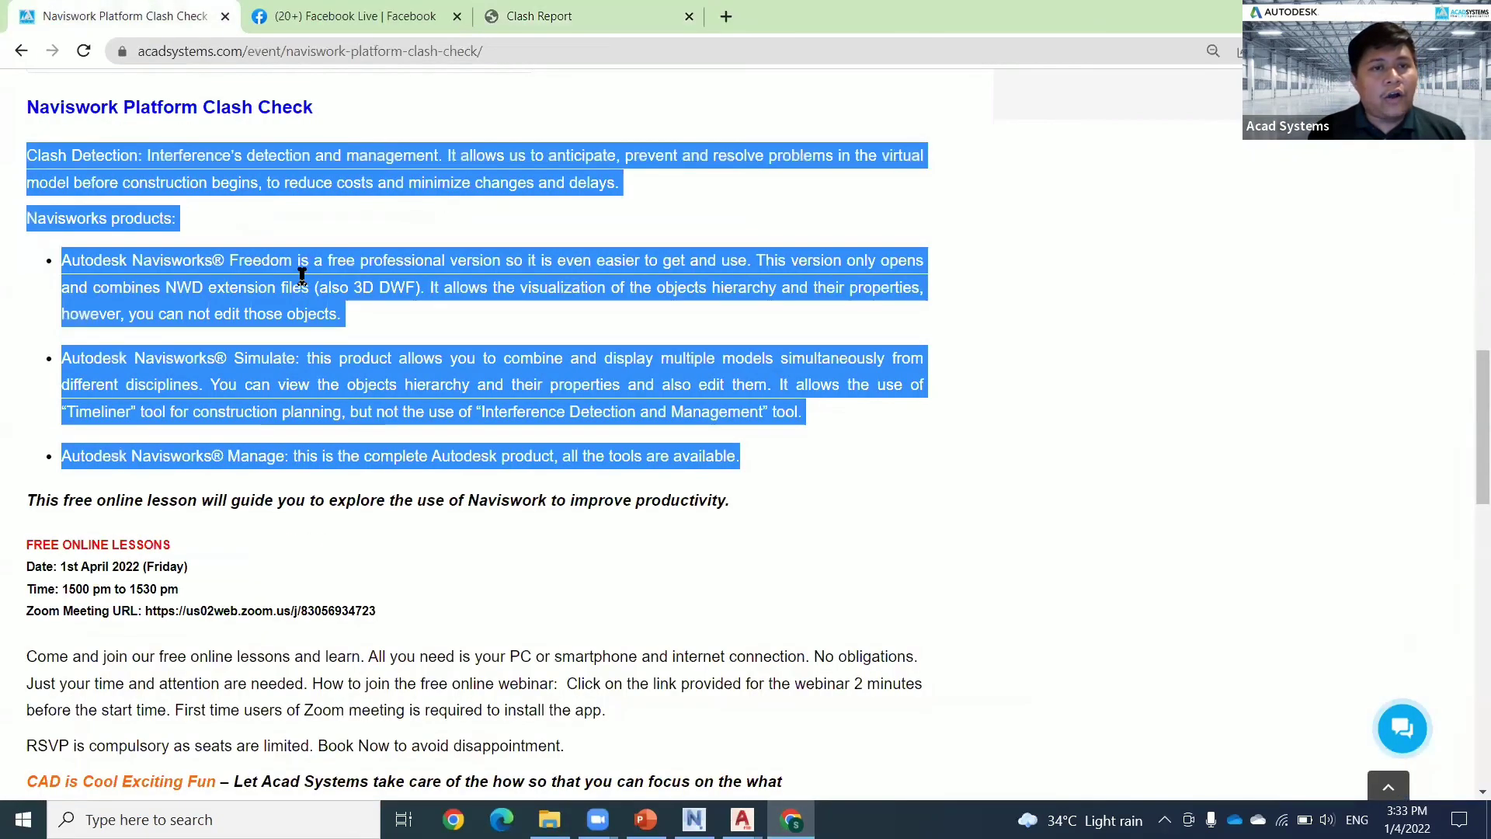
scroll(302, 288, "up", 15)
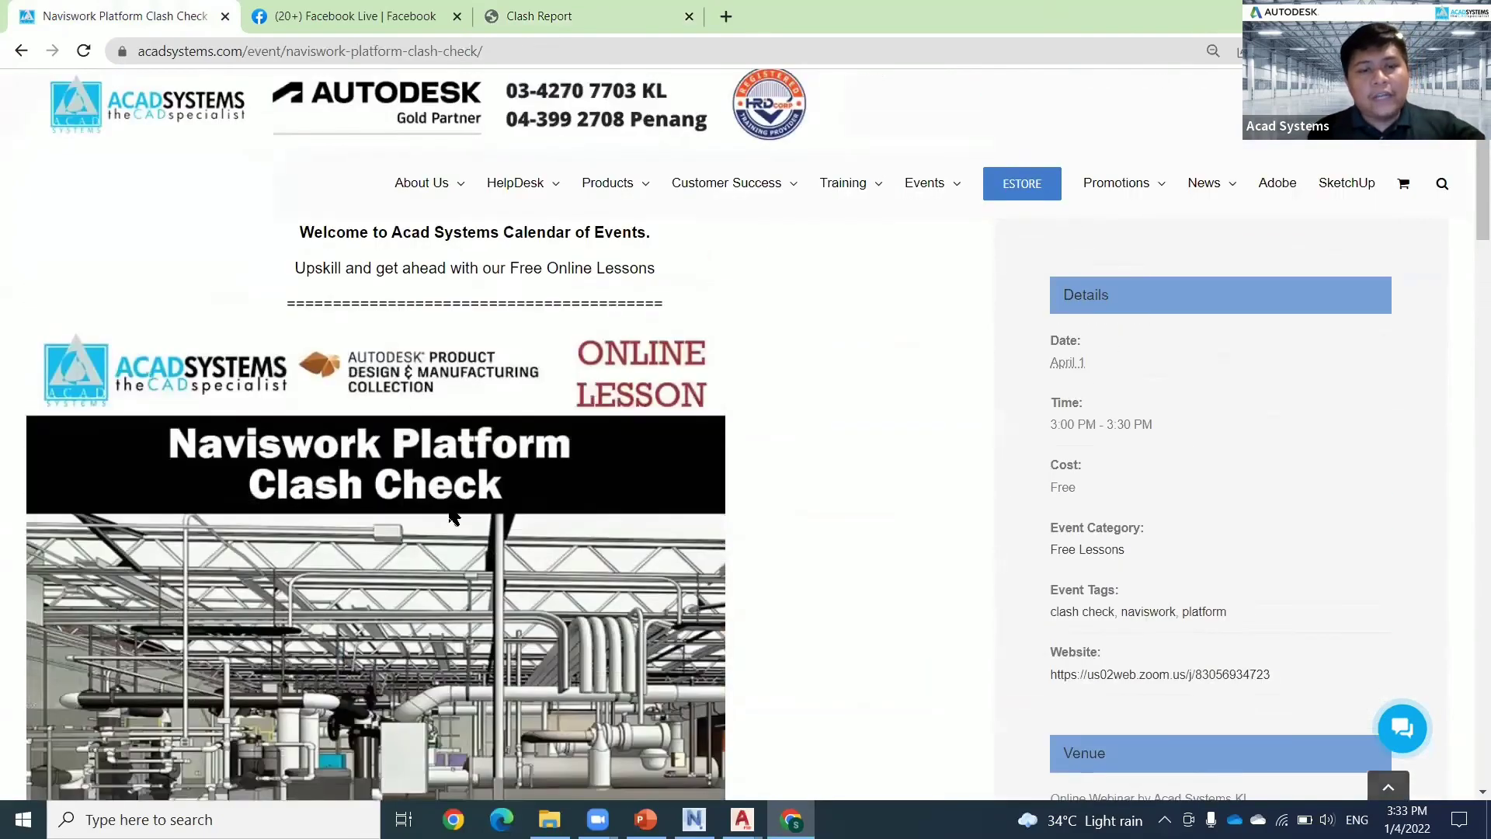
left_click(477, 522)
- Look through the online lessons section of the home page, from Naviswork Platform Clash Check to Fusion 360 – Mold Flow
scroll(458, 504, "down", 5)
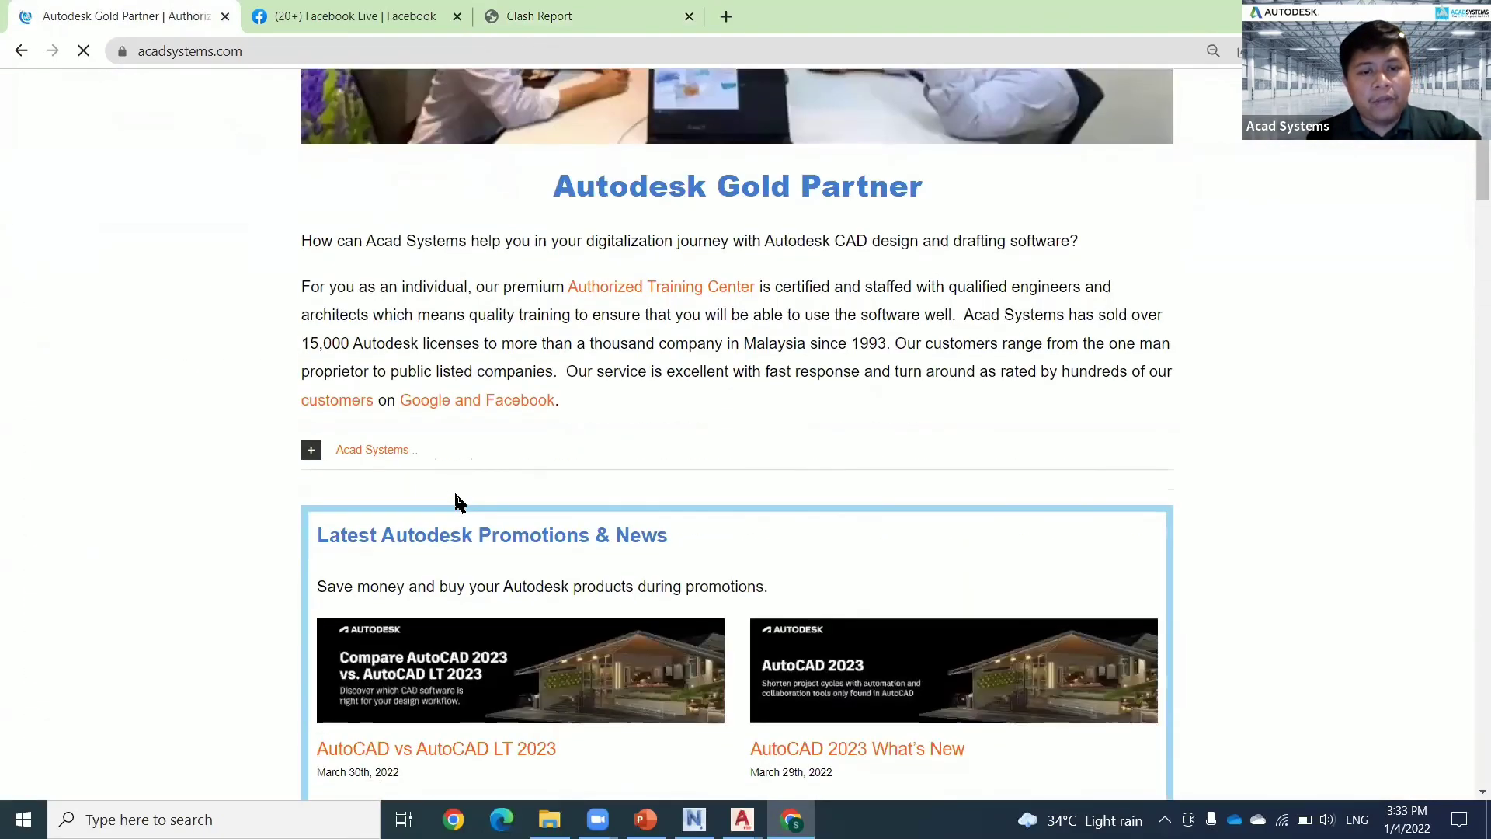
scroll(458, 505, "down", 15)
scroll(1251, 342, "down", 13)
scroll(936, 573, "up", 5)
scroll(1056, 571, "down", 1)
scroll(1072, 427, "down", 1)
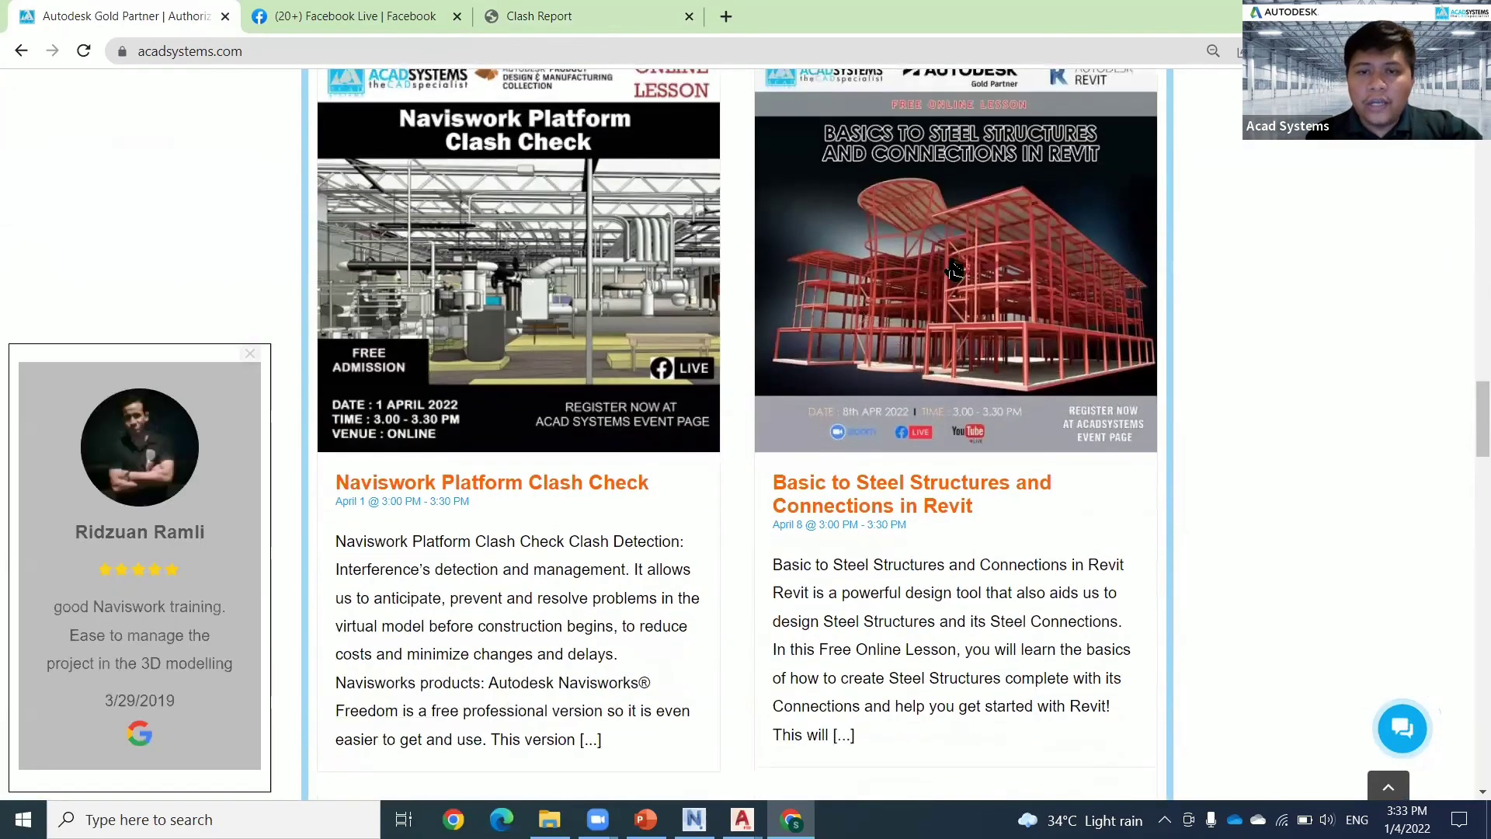
scroll(955, 295, "down", 3)
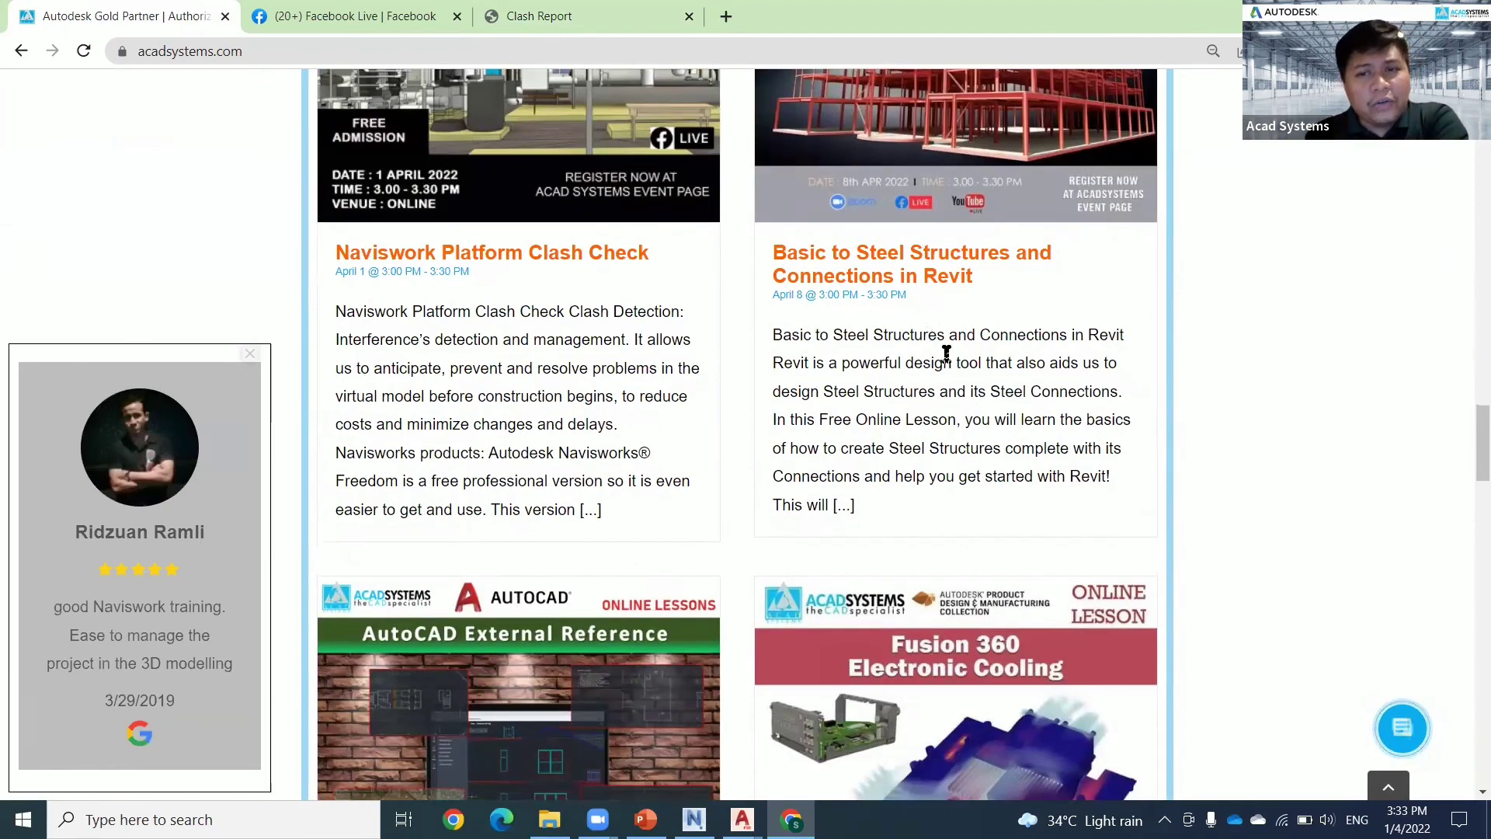
scroll(907, 404, "down", 4)
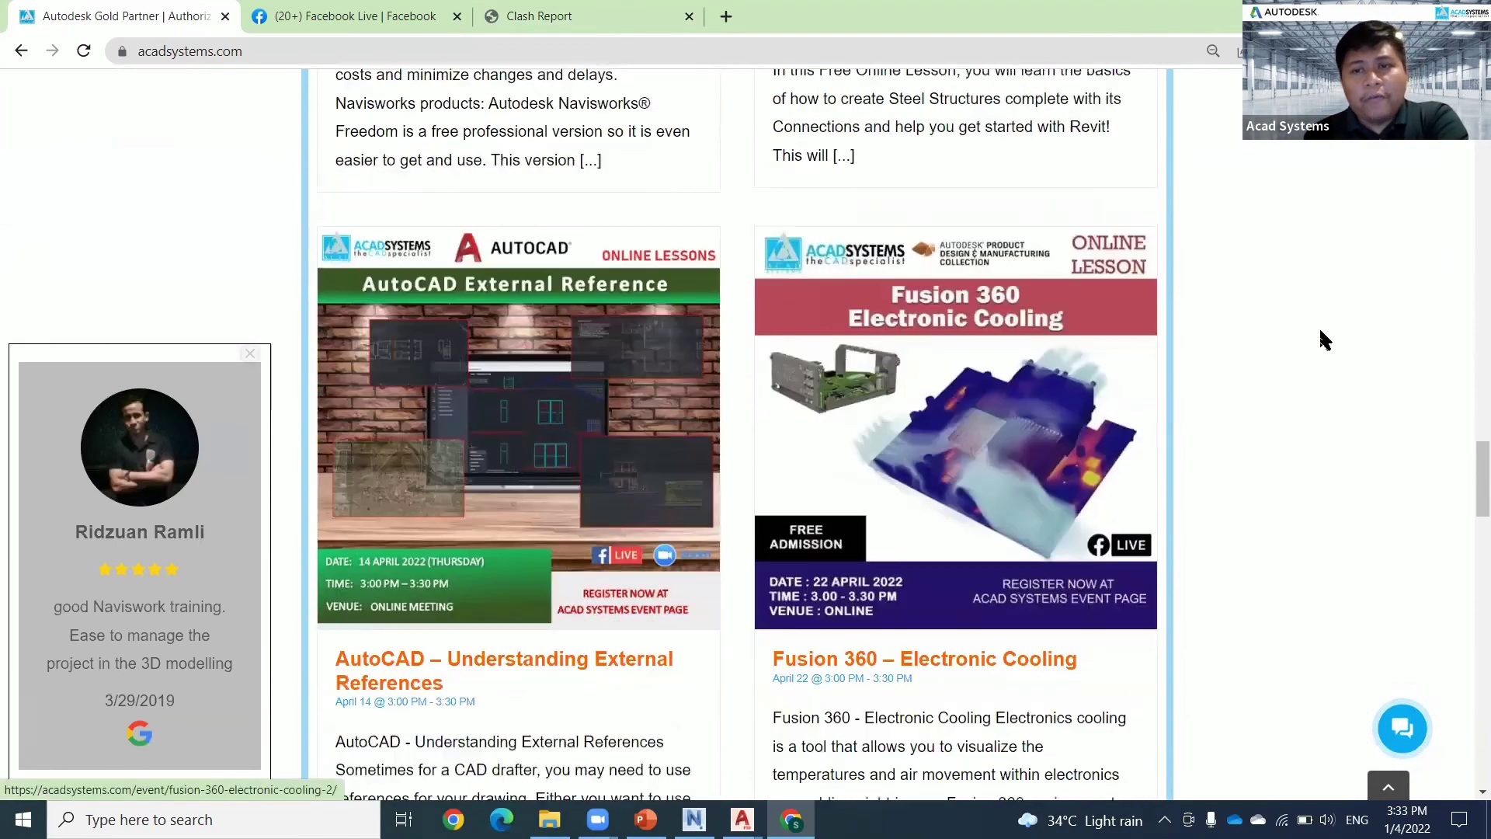
scroll(1320, 342, "down", 4)
scroll(1324, 330, "up", 3)
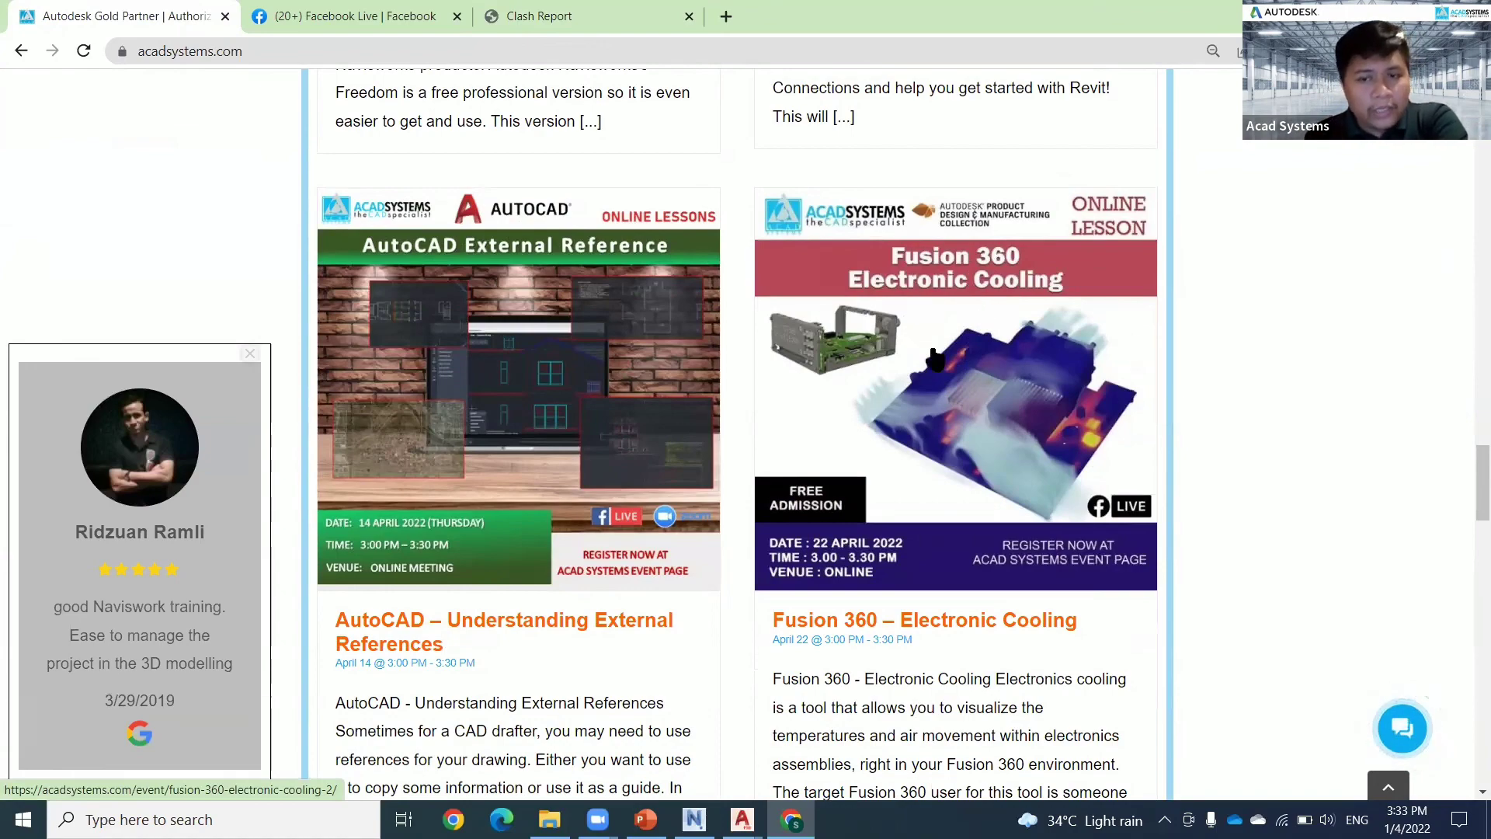
scroll(932, 346, "down", 6)
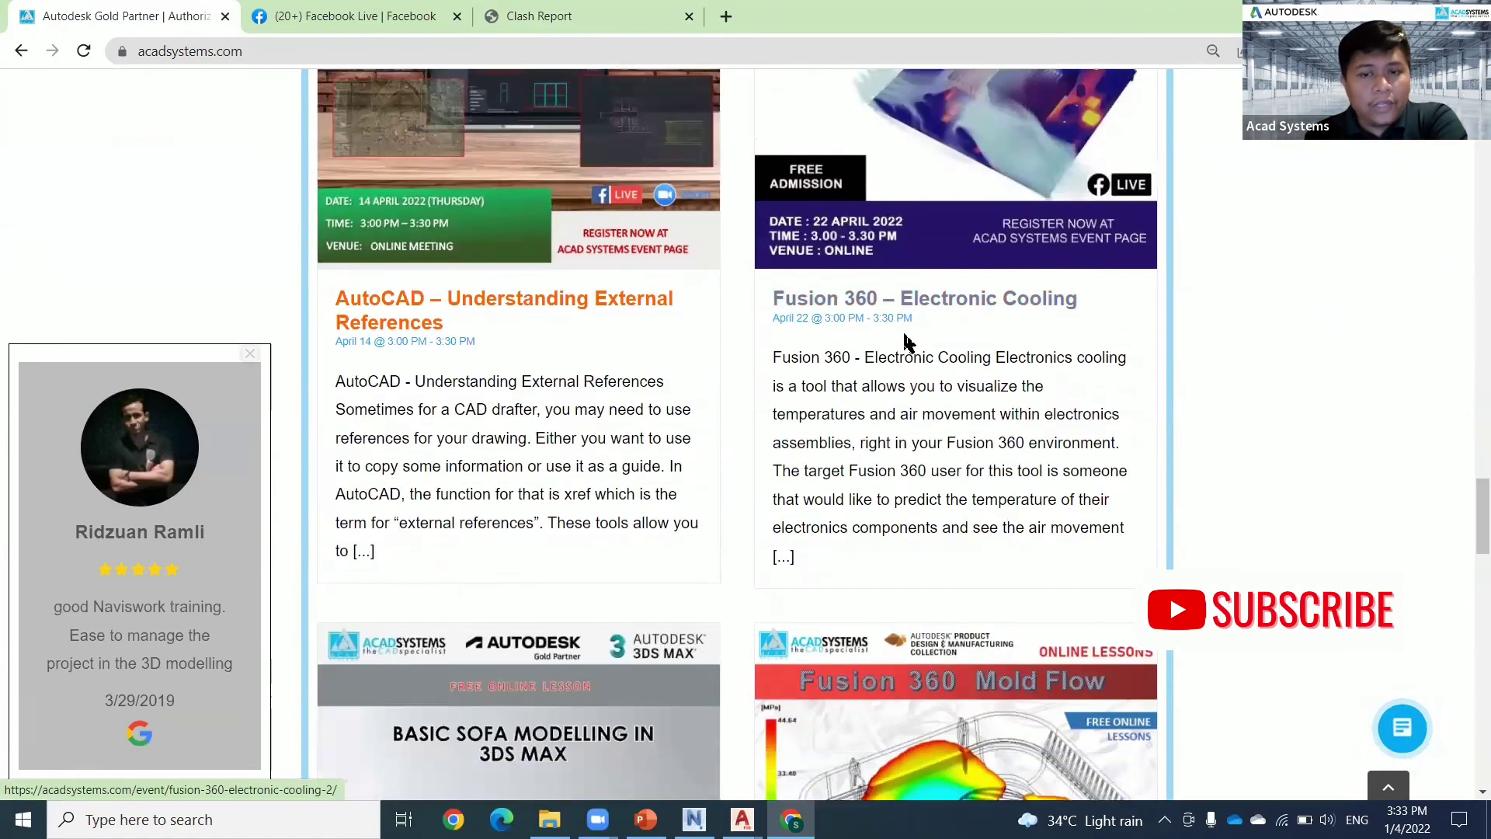
scroll(915, 359, "down", 5)
scroll(997, 357, "up", 3)
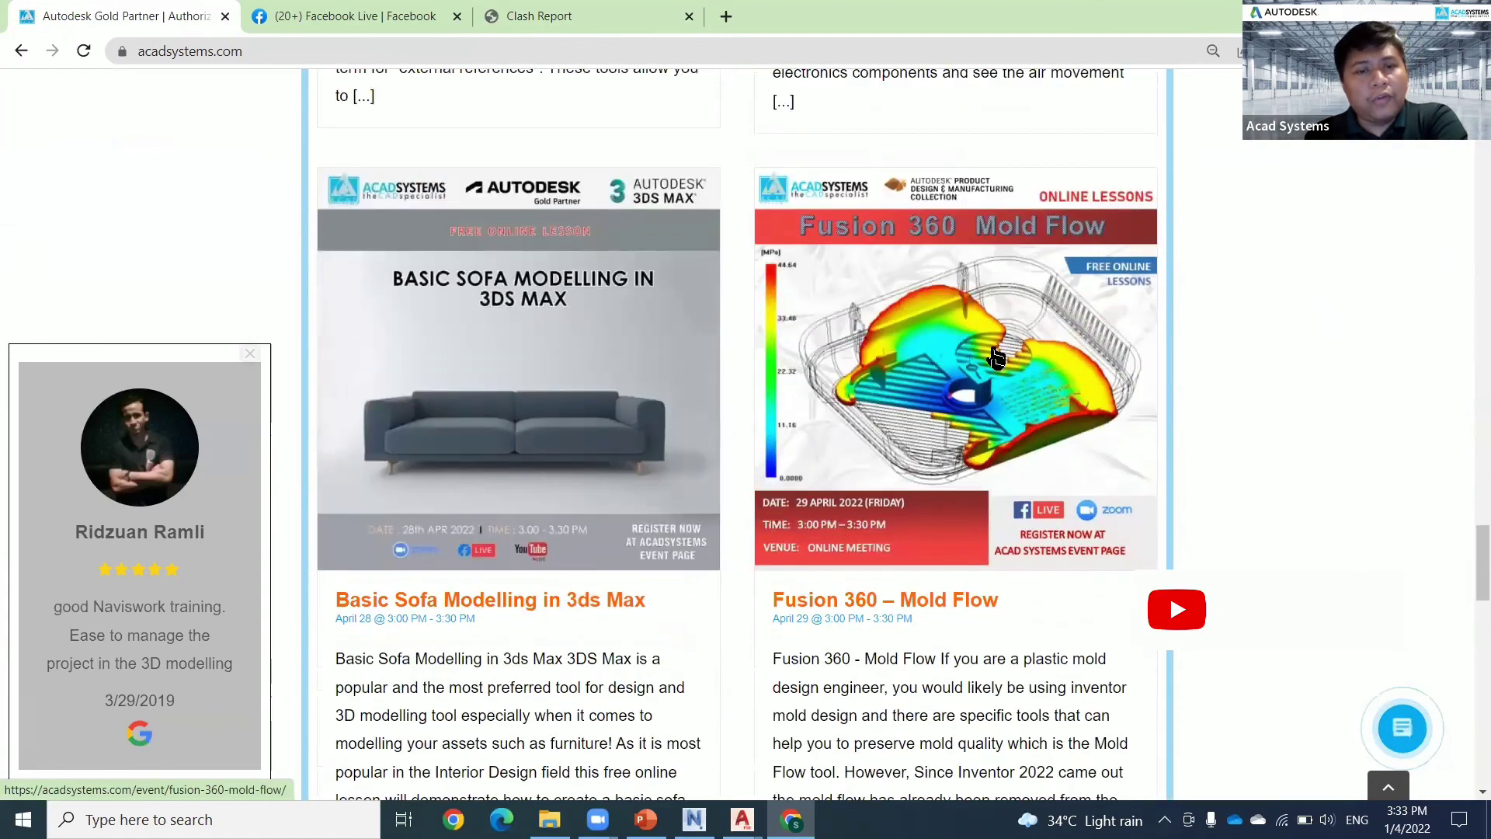
scroll(1205, 482, "down", 4)
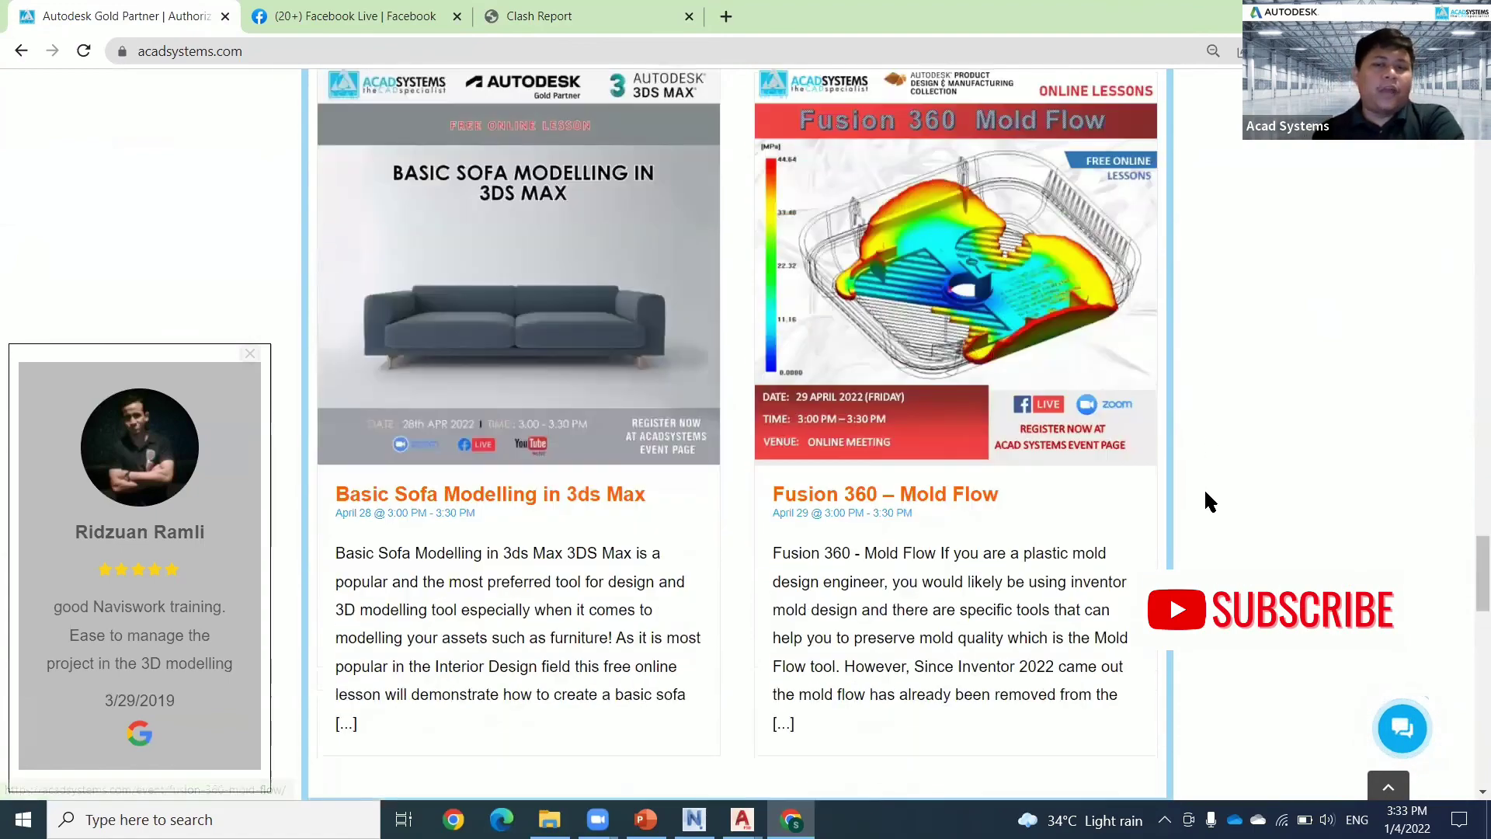
scroll(1209, 503, "up", 4)
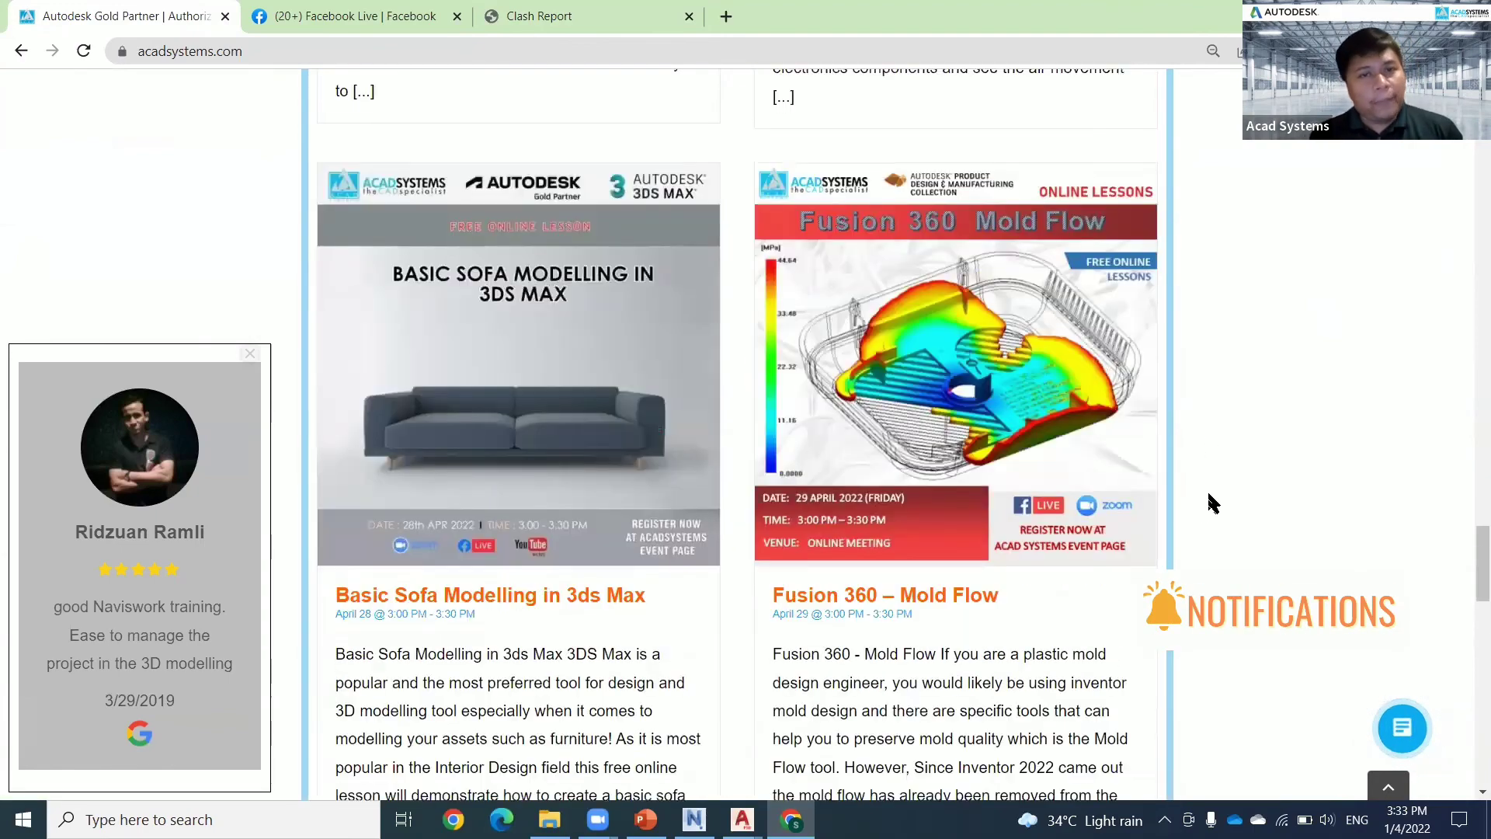
scroll(1209, 502, "up", 7)
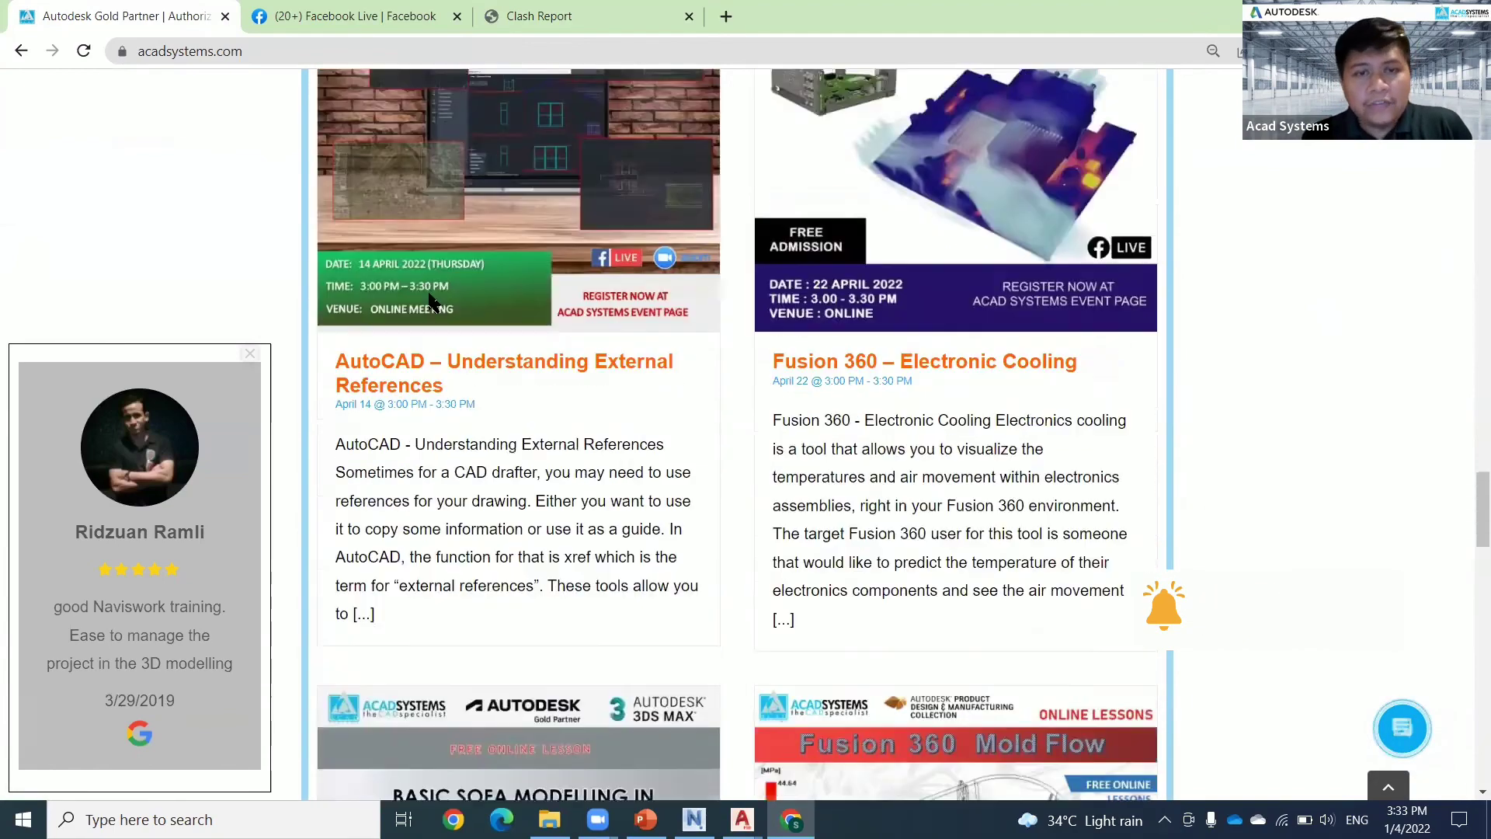
scroll(1219, 549, "up", 5)
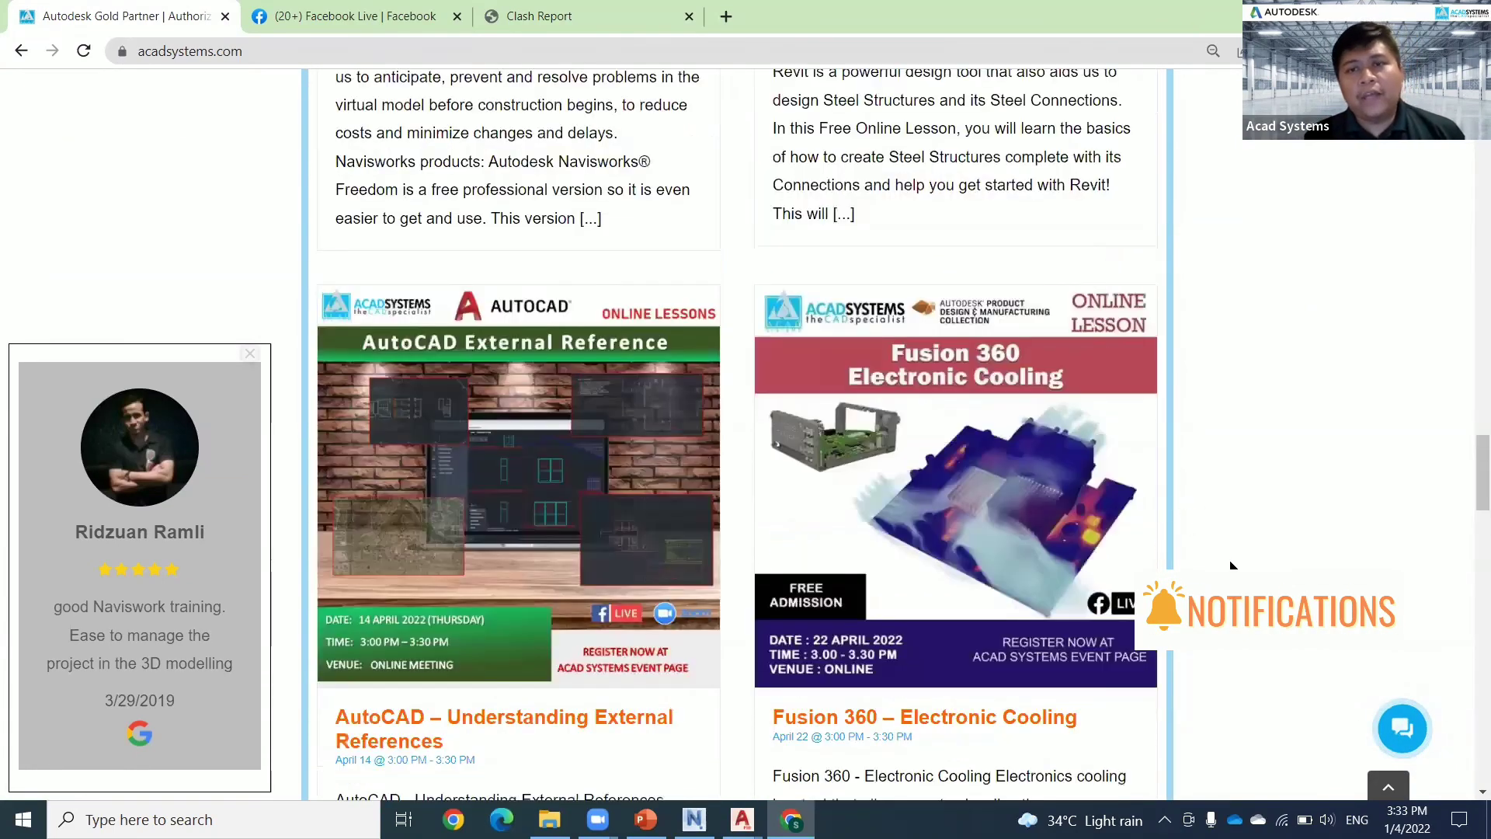
scroll(1354, 477, "up", 5)
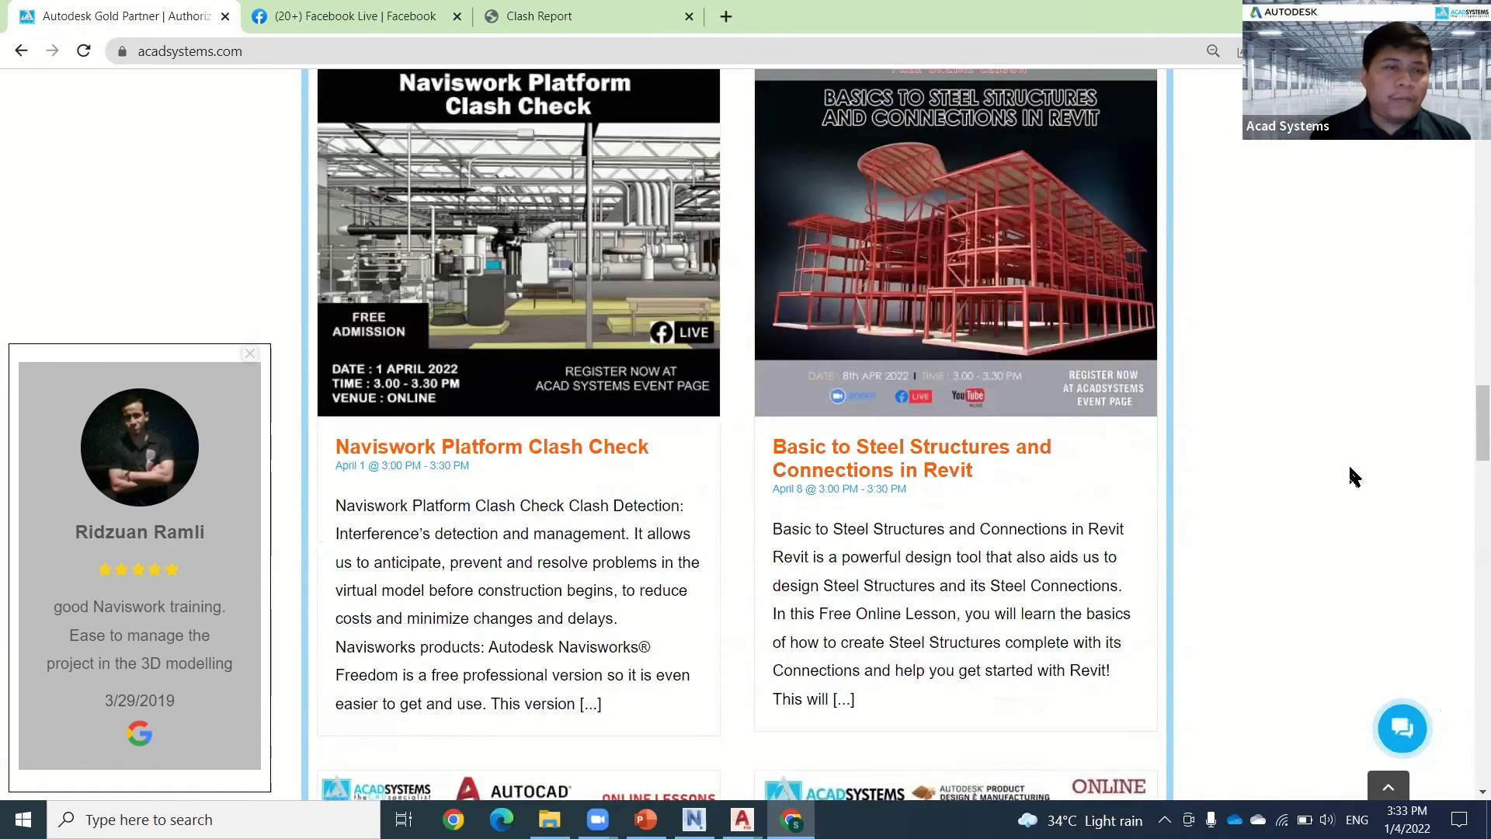
scroll(1354, 476, "up", 2)
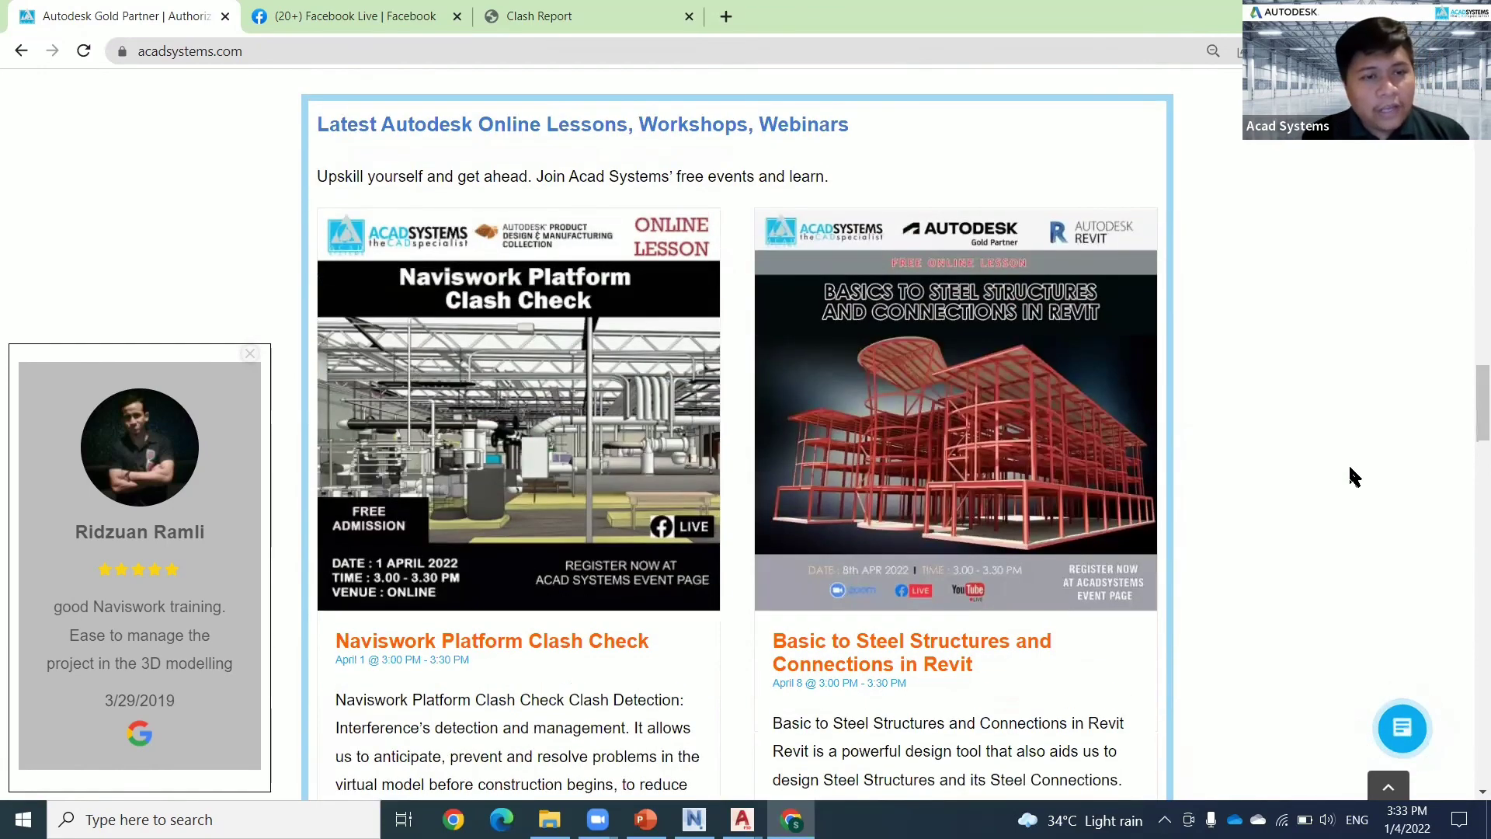